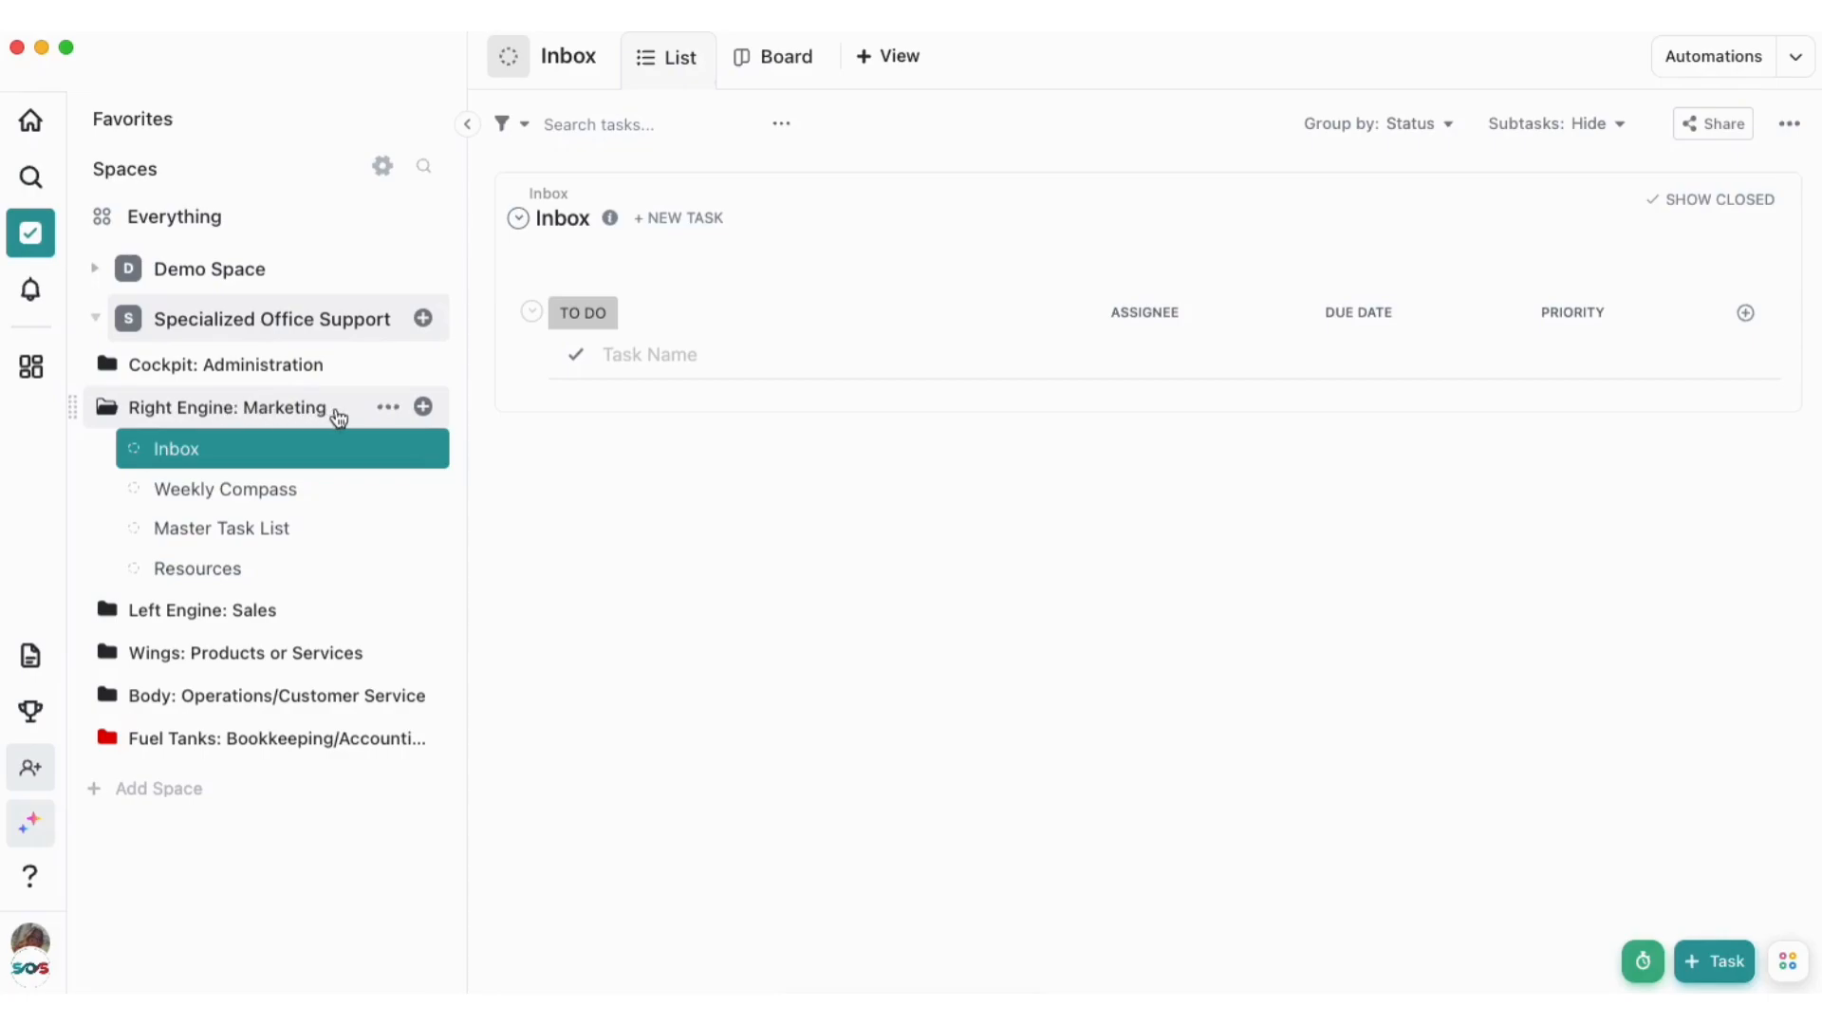
Create a list named "Content Publishing Schedule" in the Right Engine: Marketing folder
left_click(424, 407)
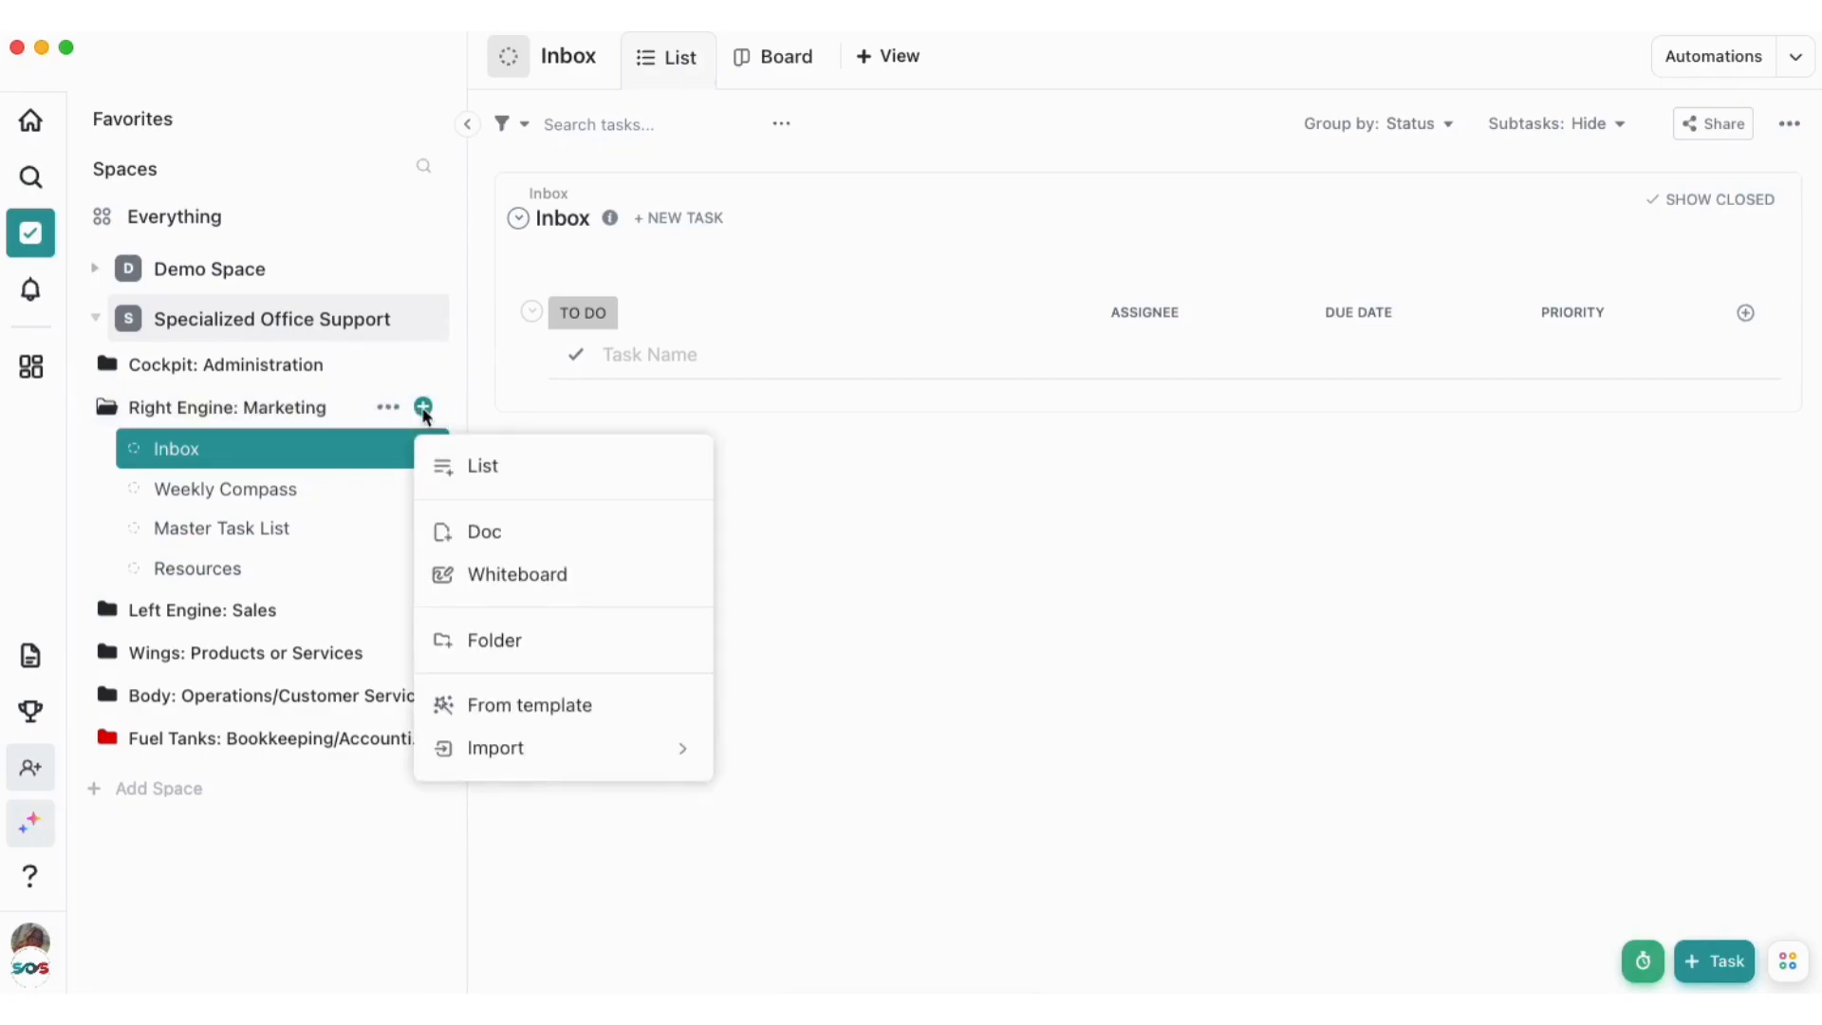
left_click(465, 469)
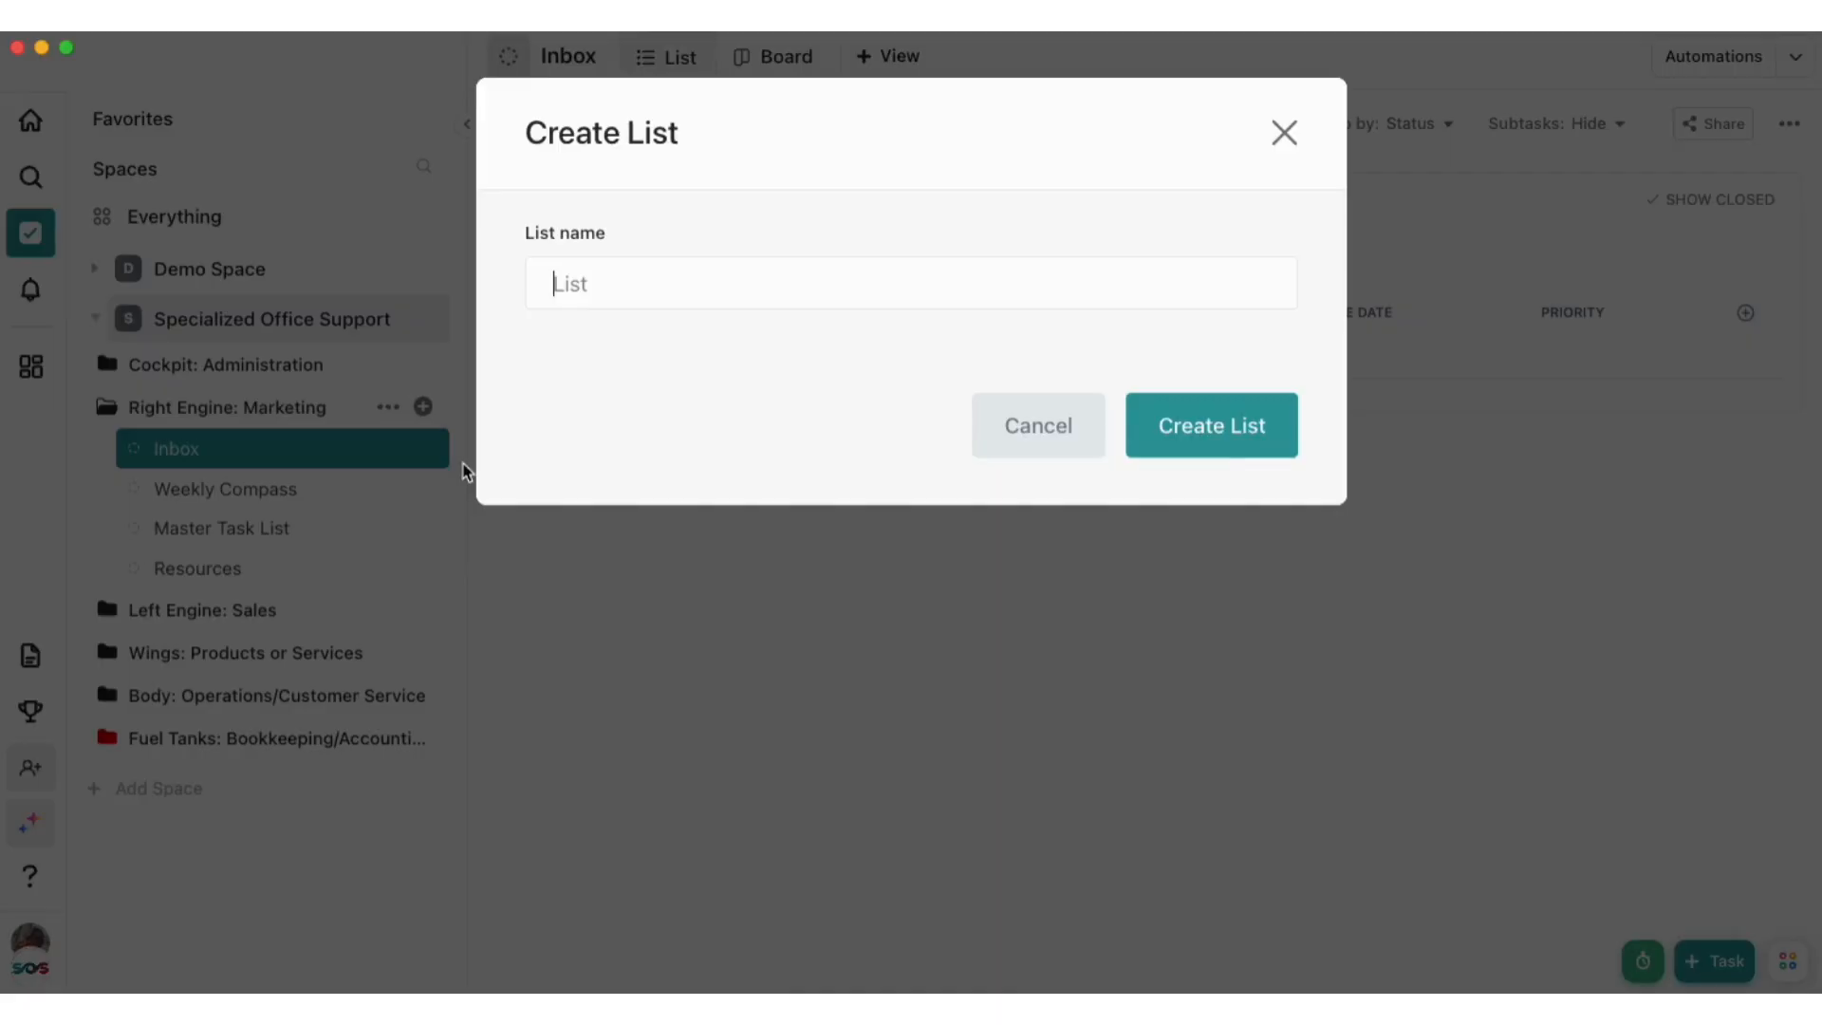
type("Content Publishing Schedule")
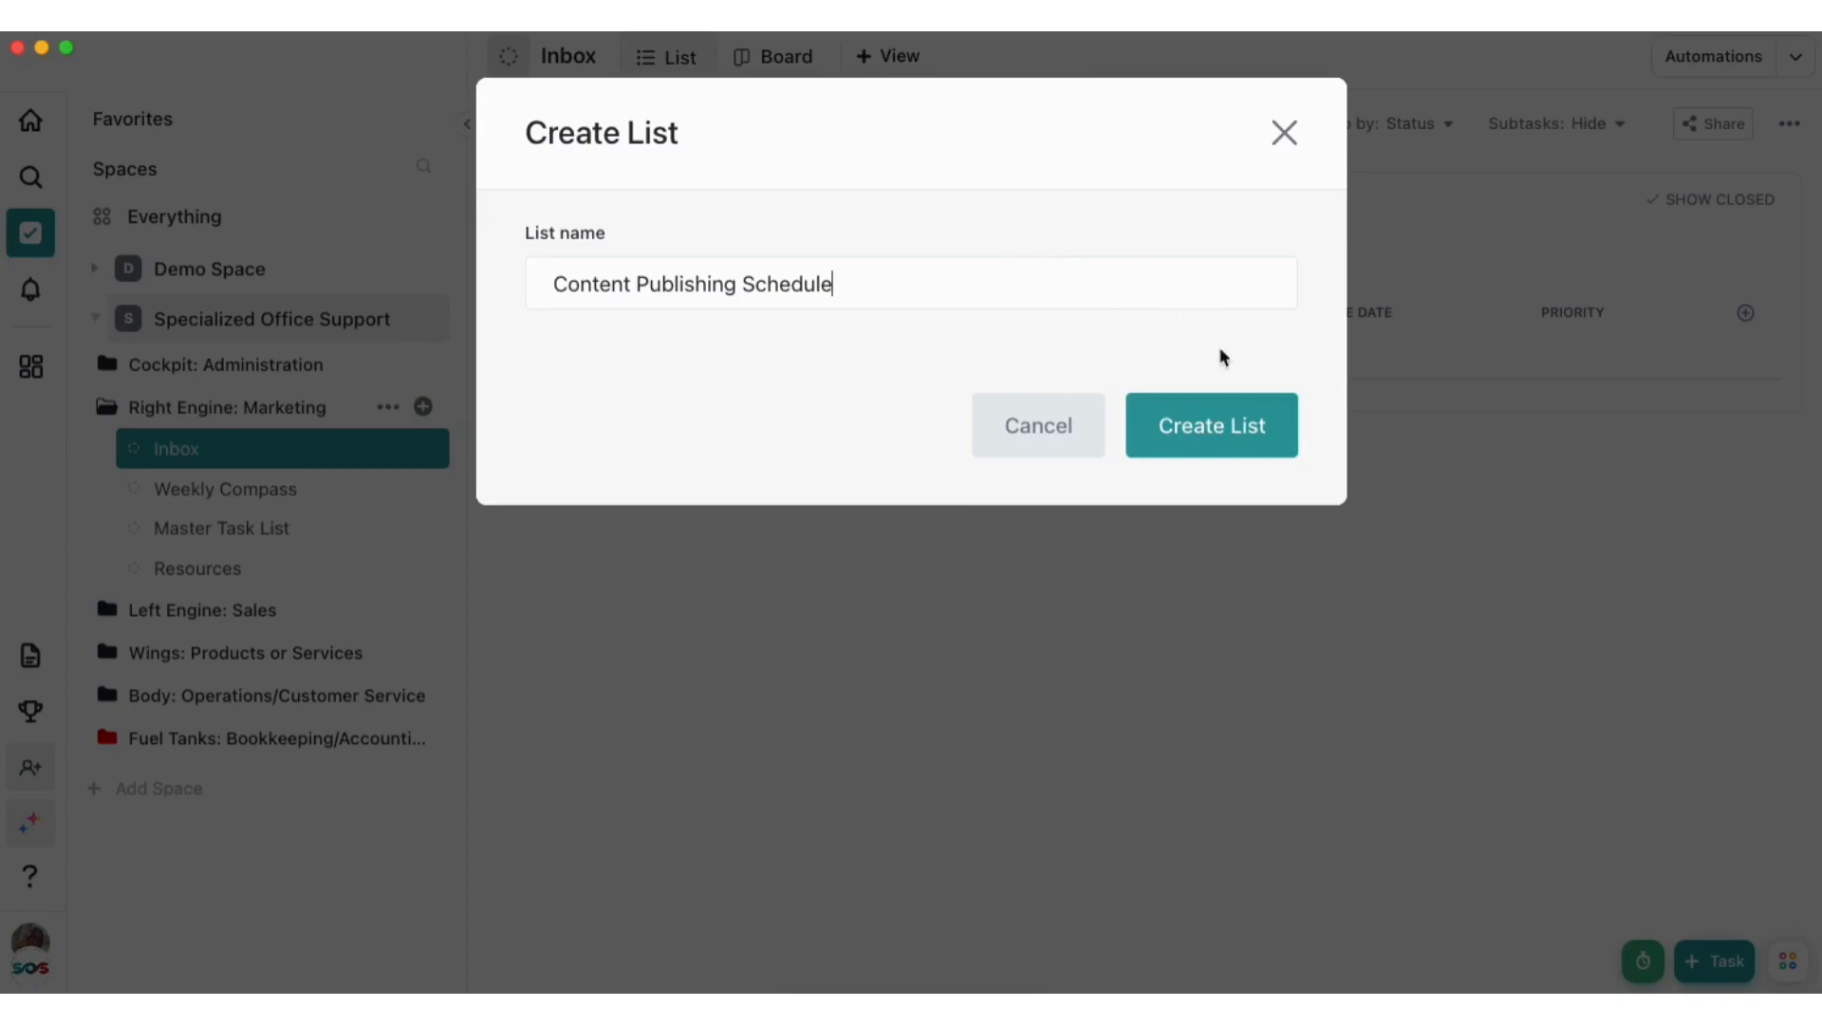
left_click(1226, 425)
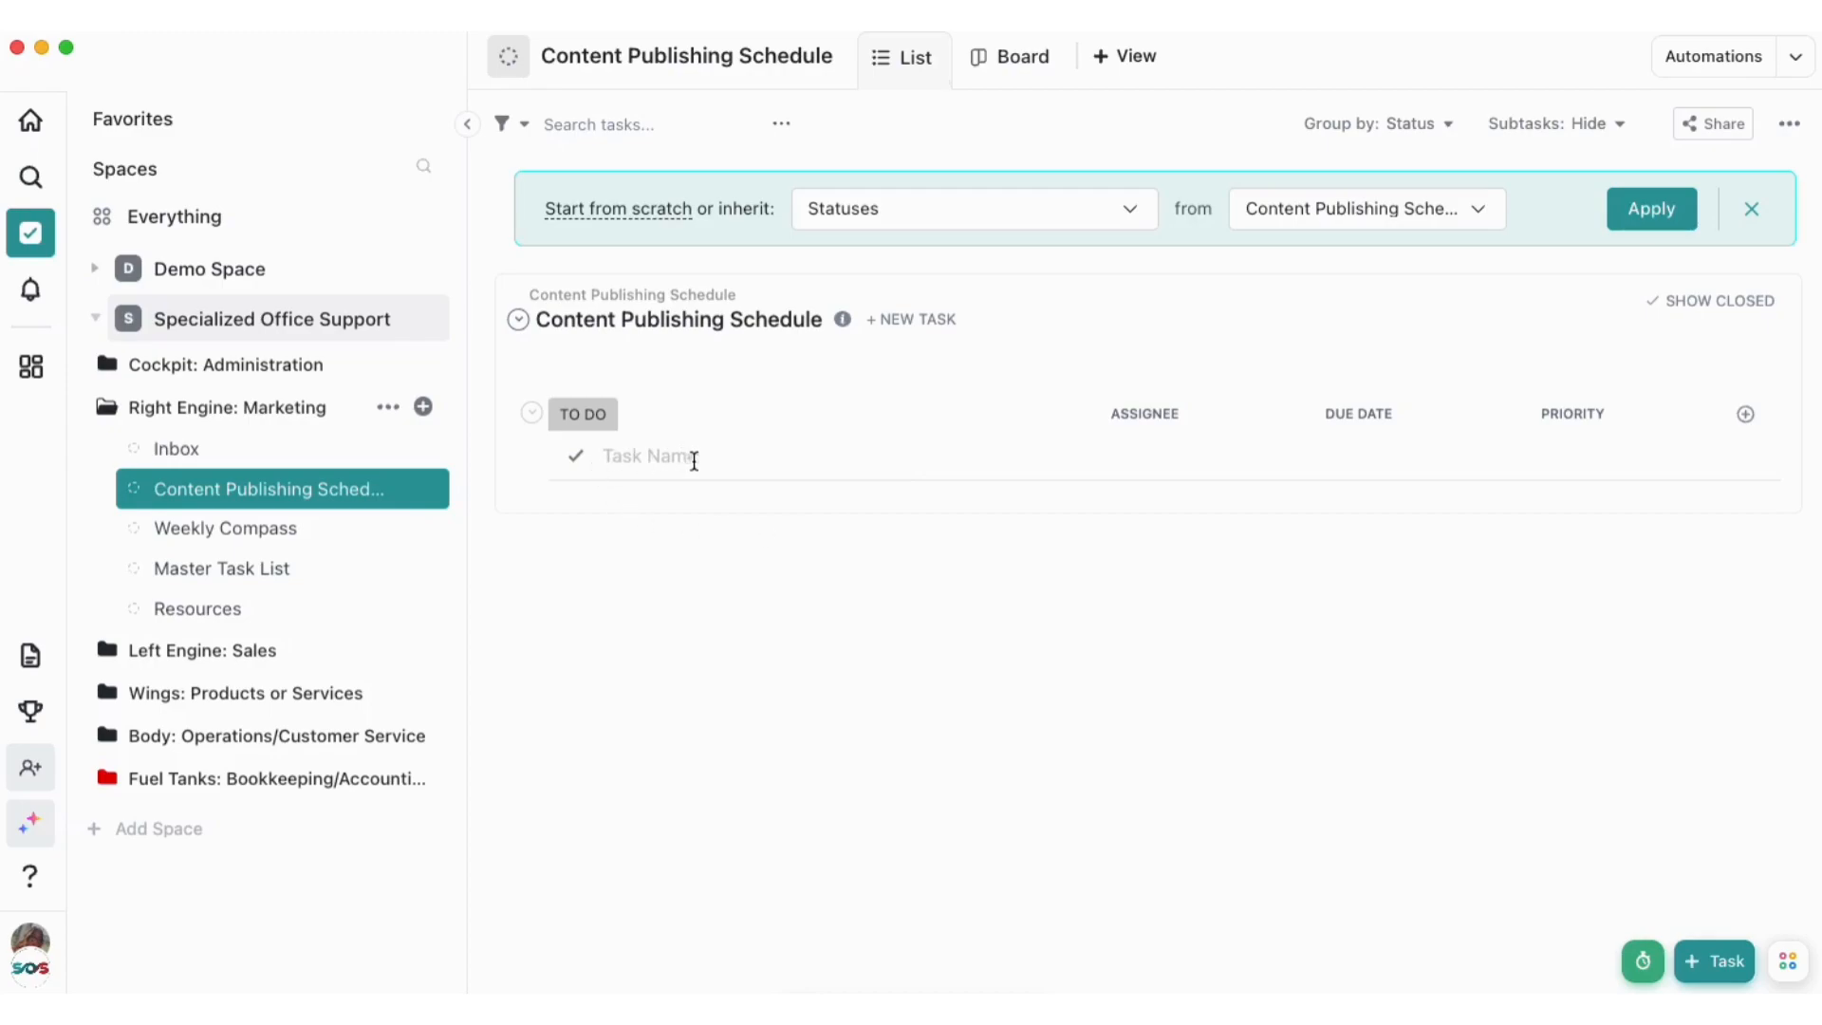
Add a task named "Social Media Post" to the new list and open its description for editing
left_click(629, 459)
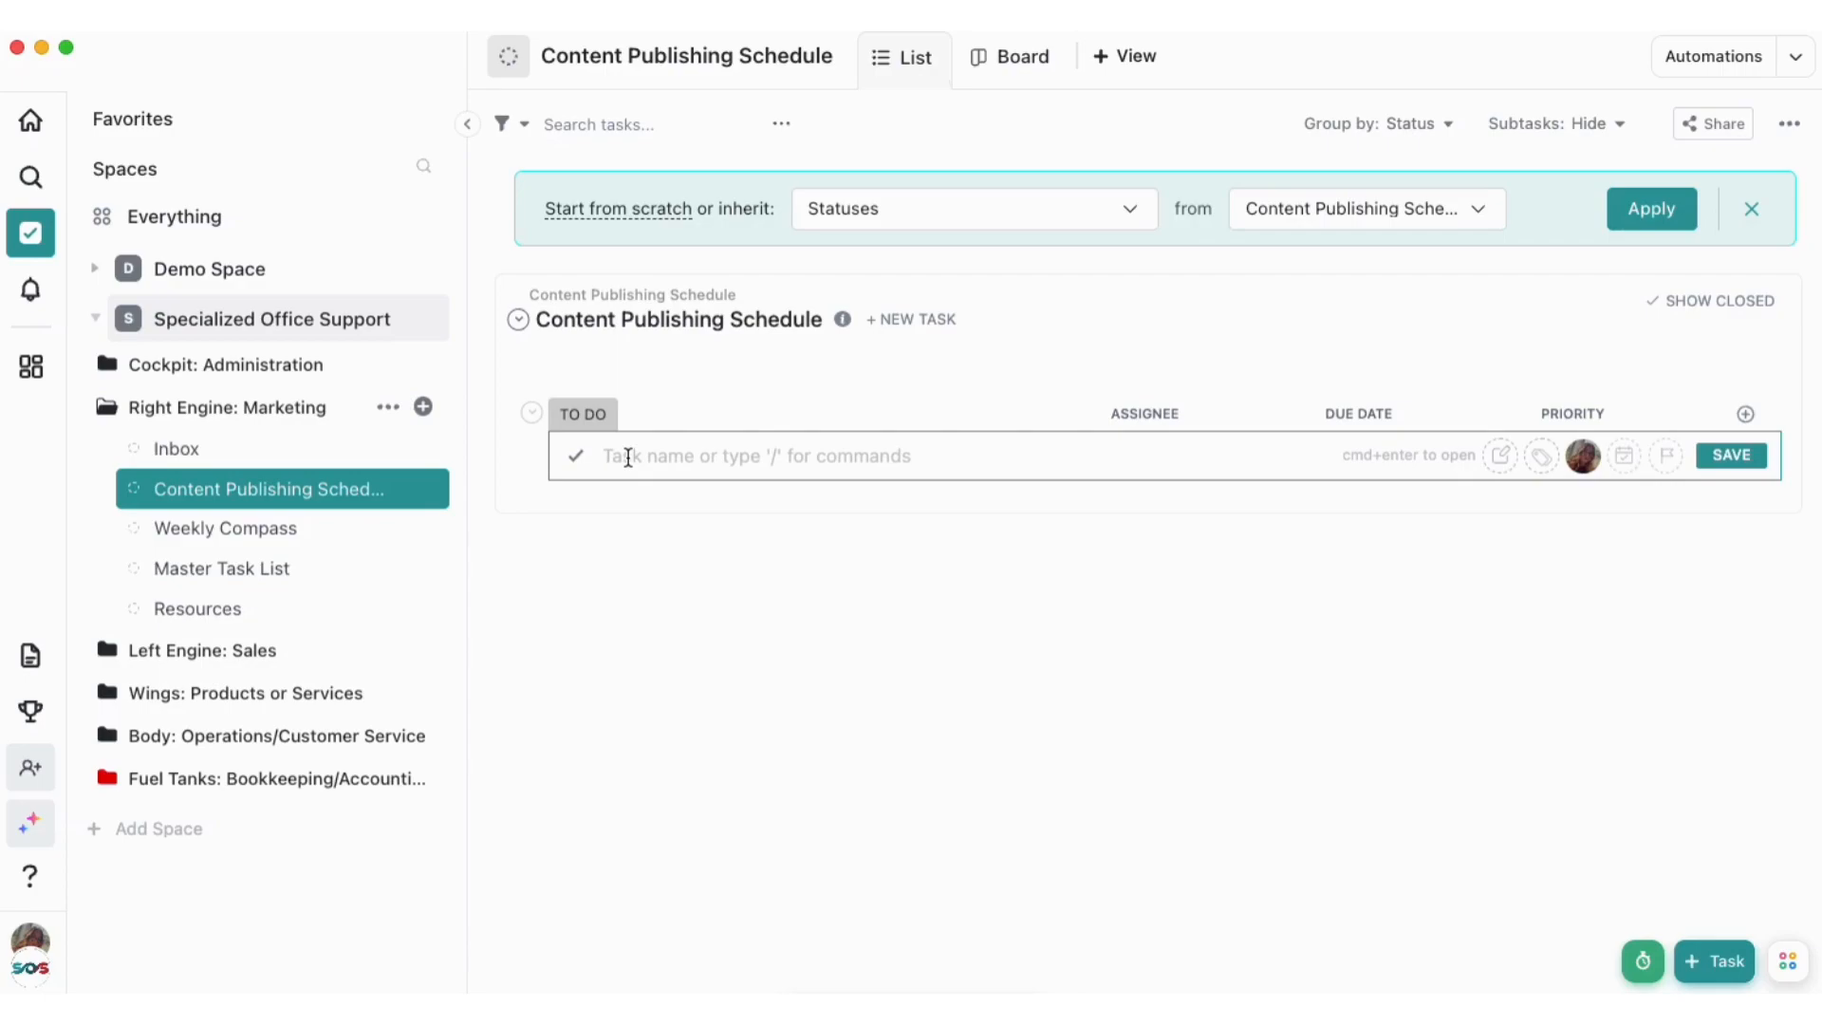
type("So")
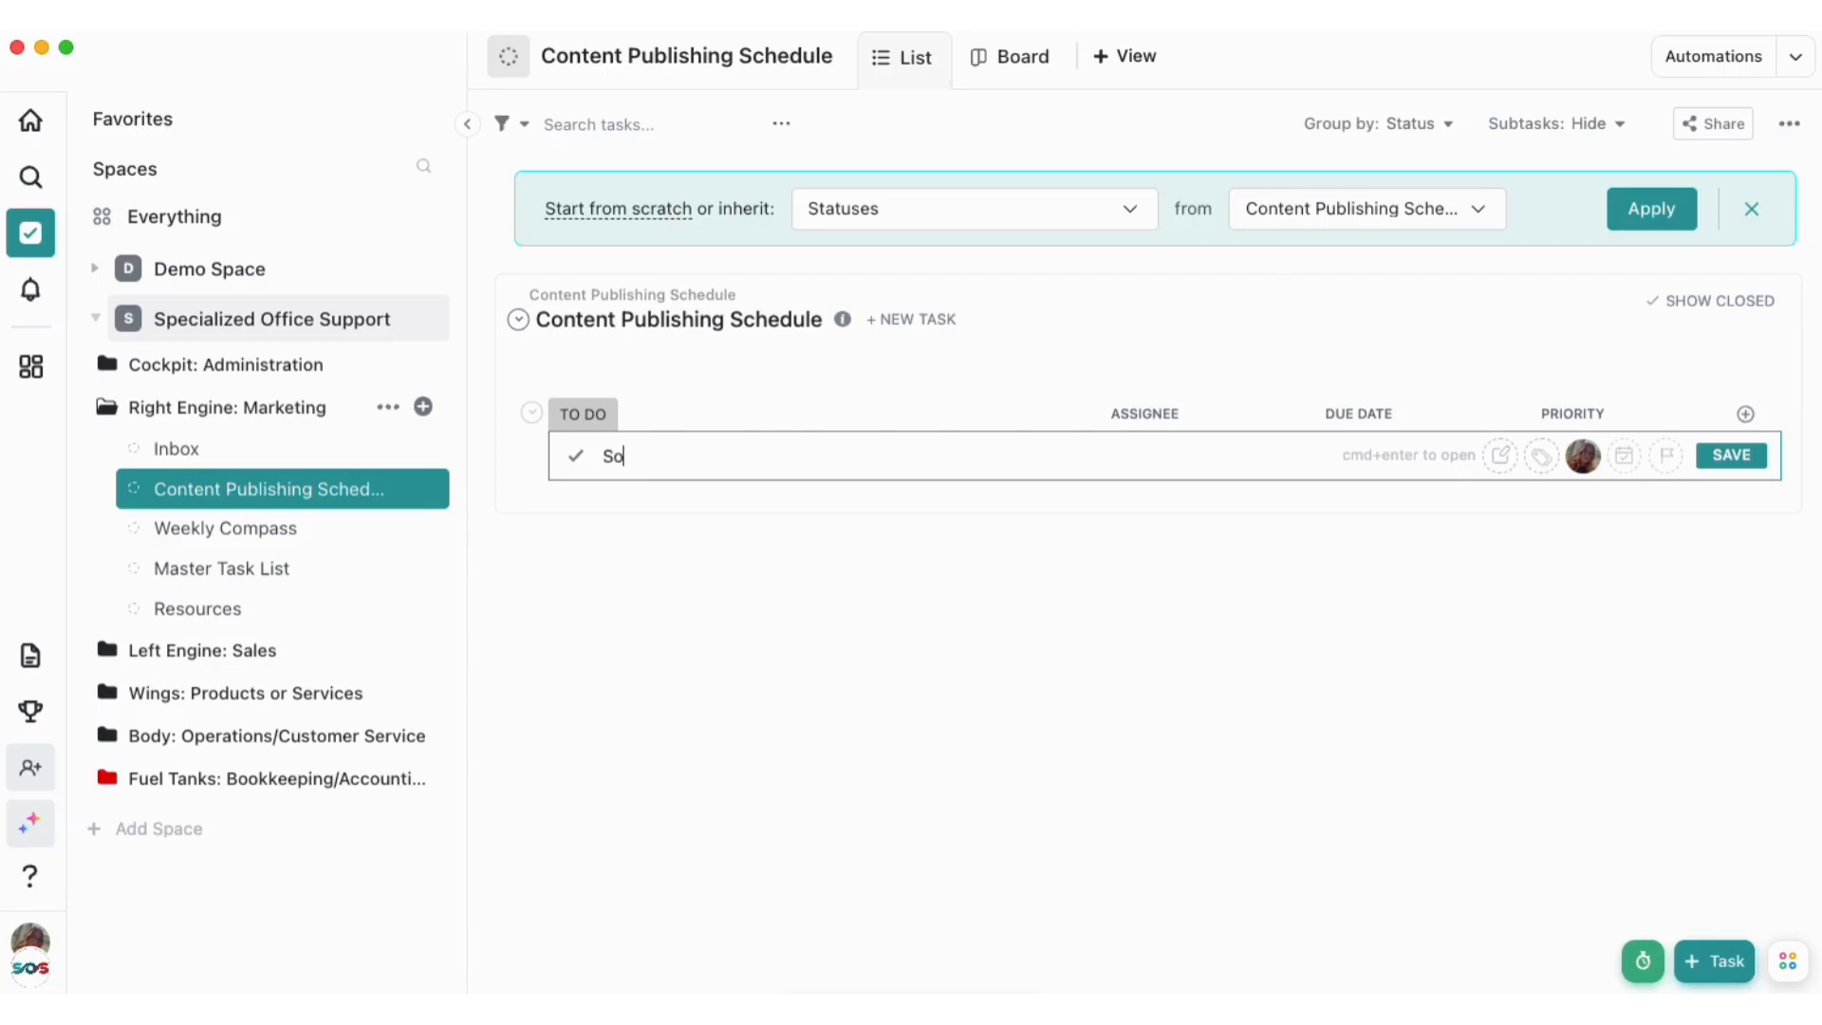
type("cial Media Post")
left_click(1729, 459)
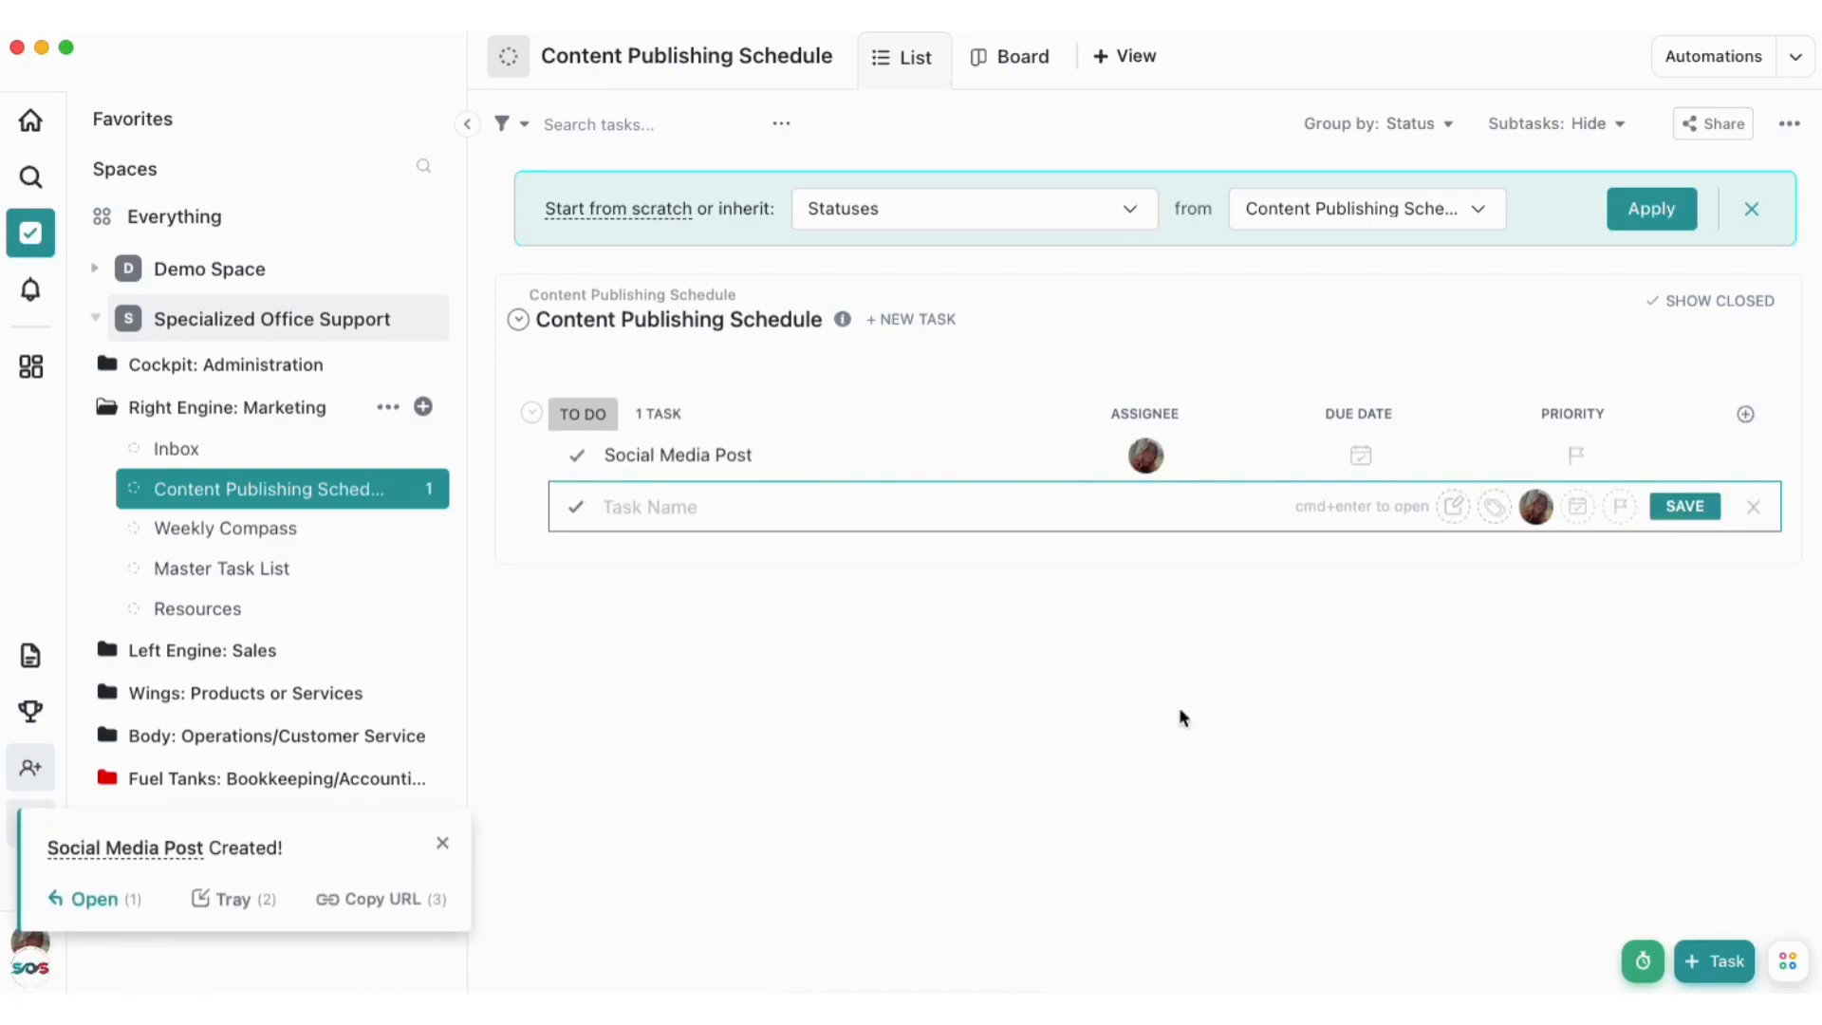
left_click(999, 458)
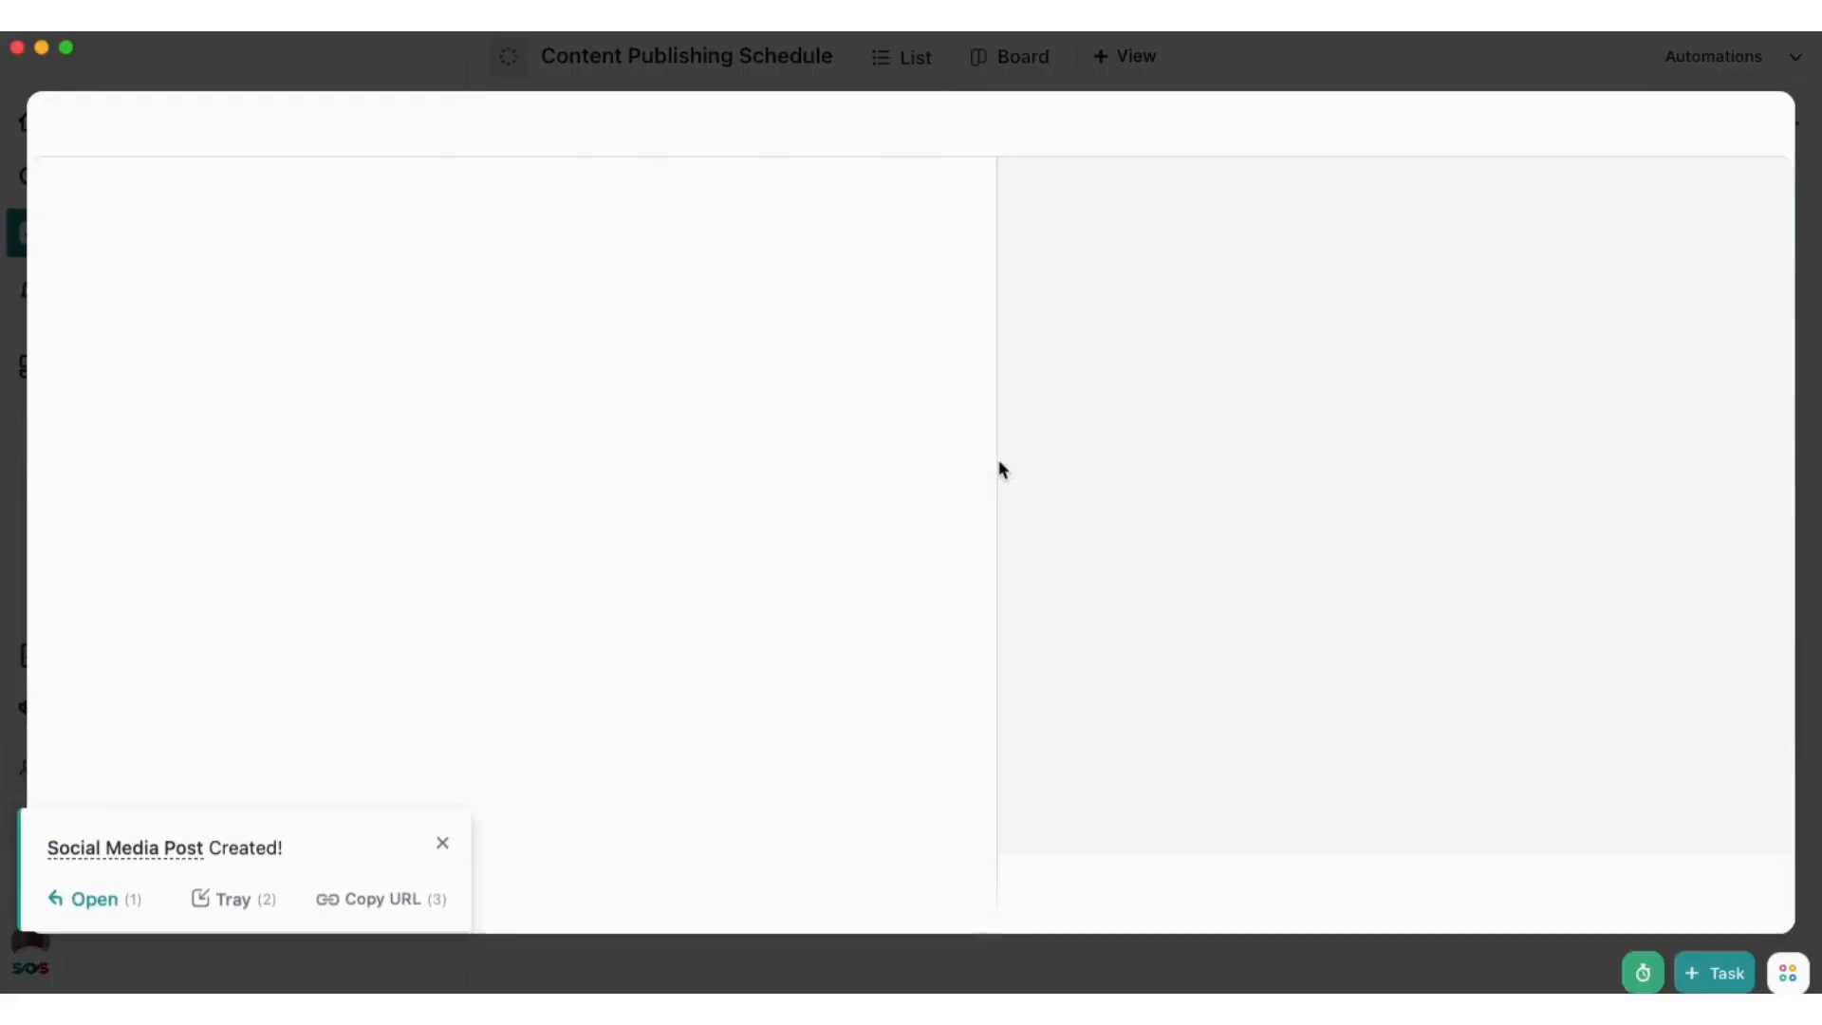
left_click(648, 458)
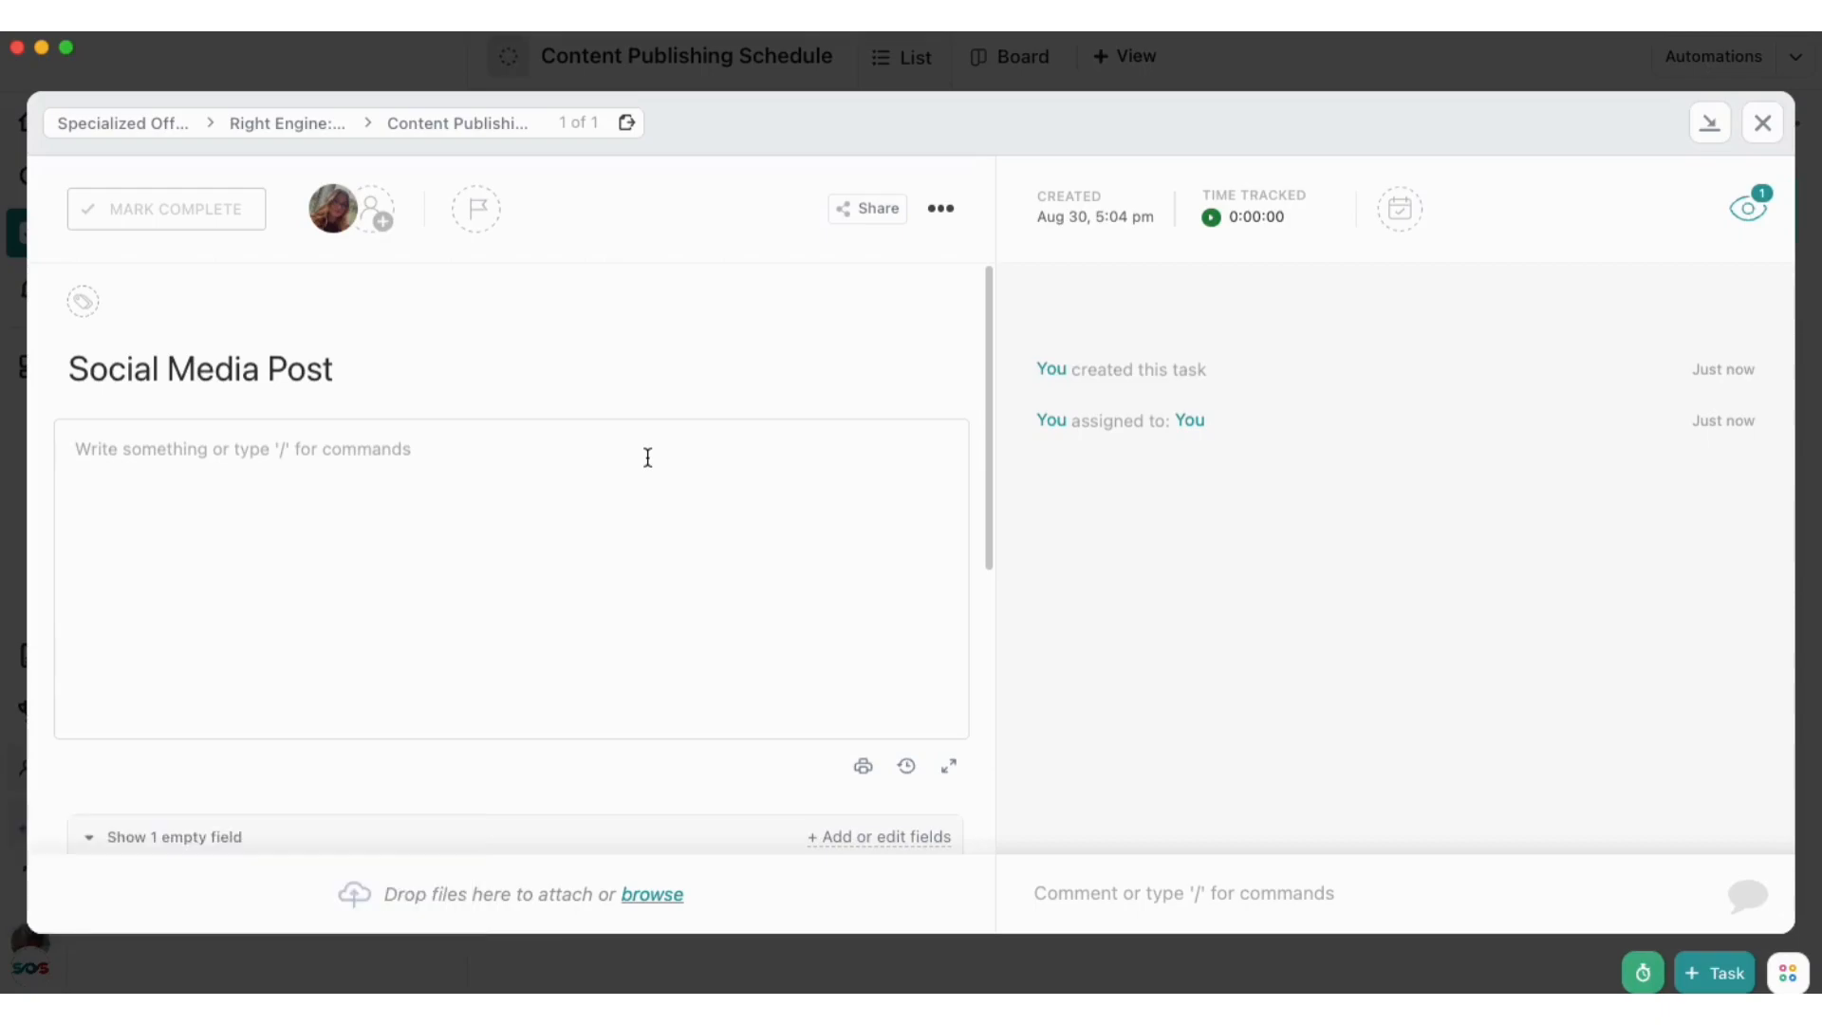
type("/")
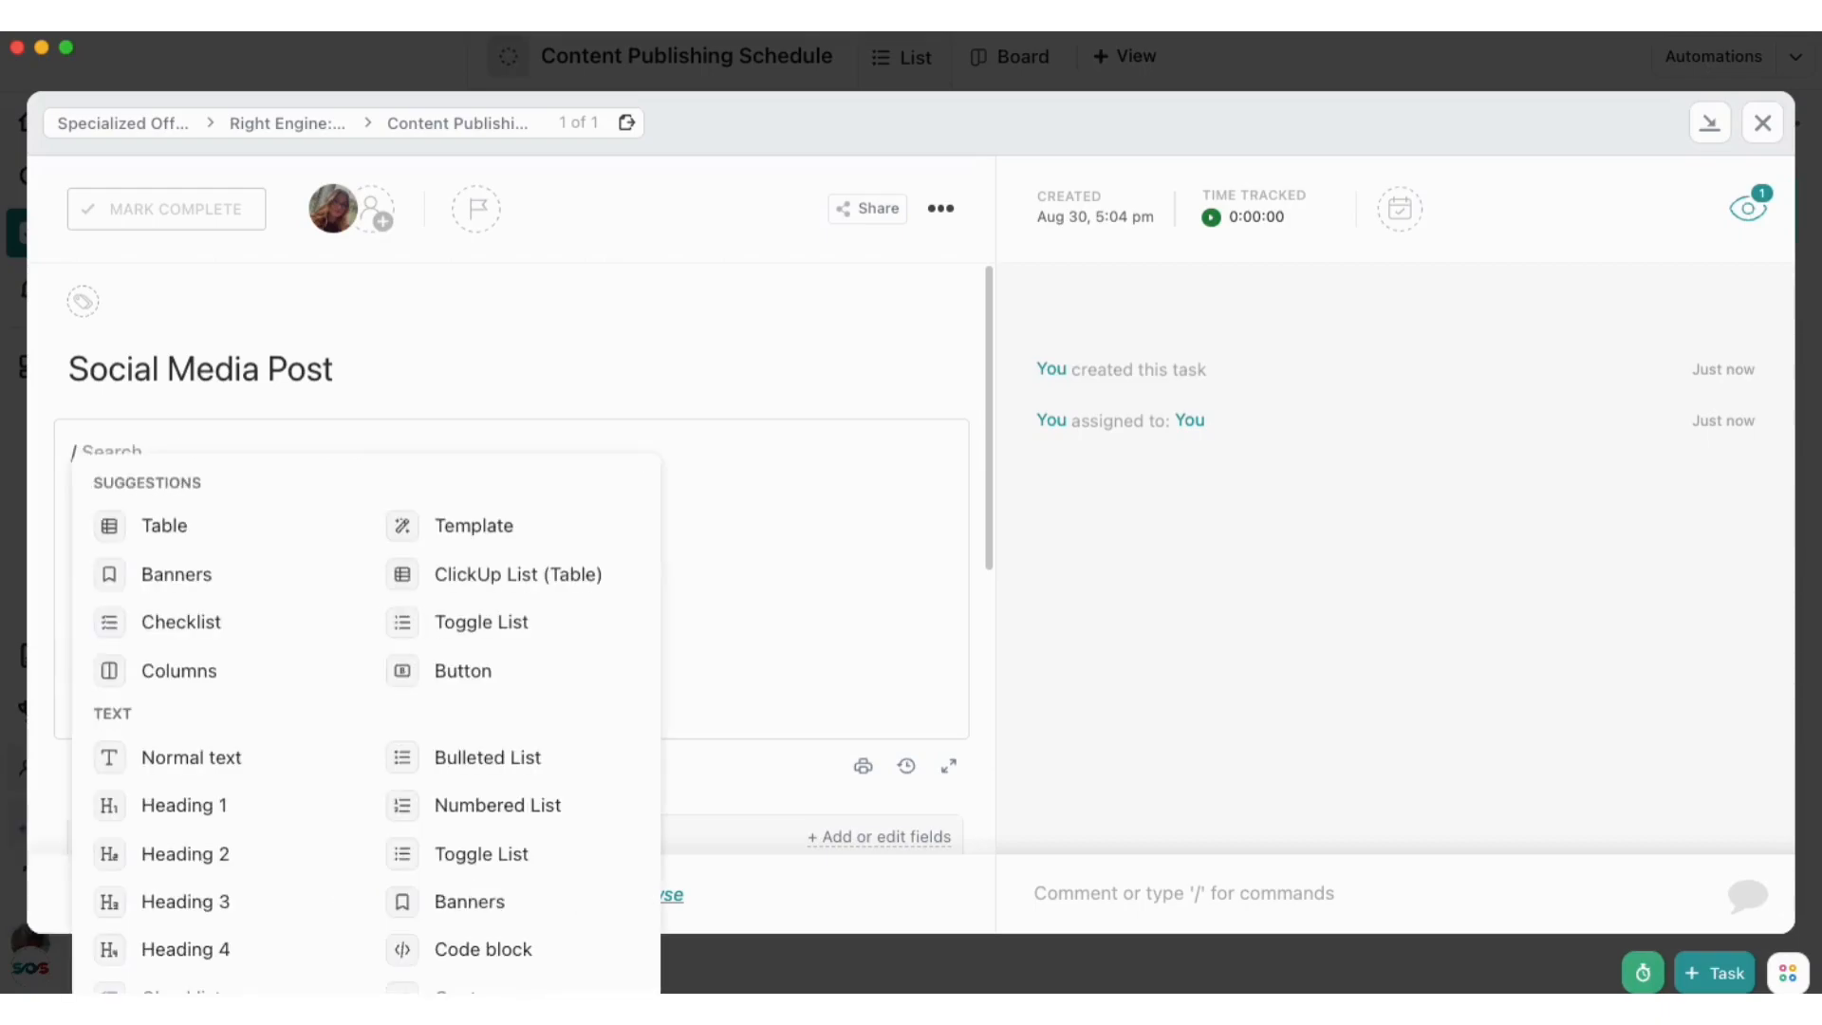
type("bann")
left_click(244, 522)
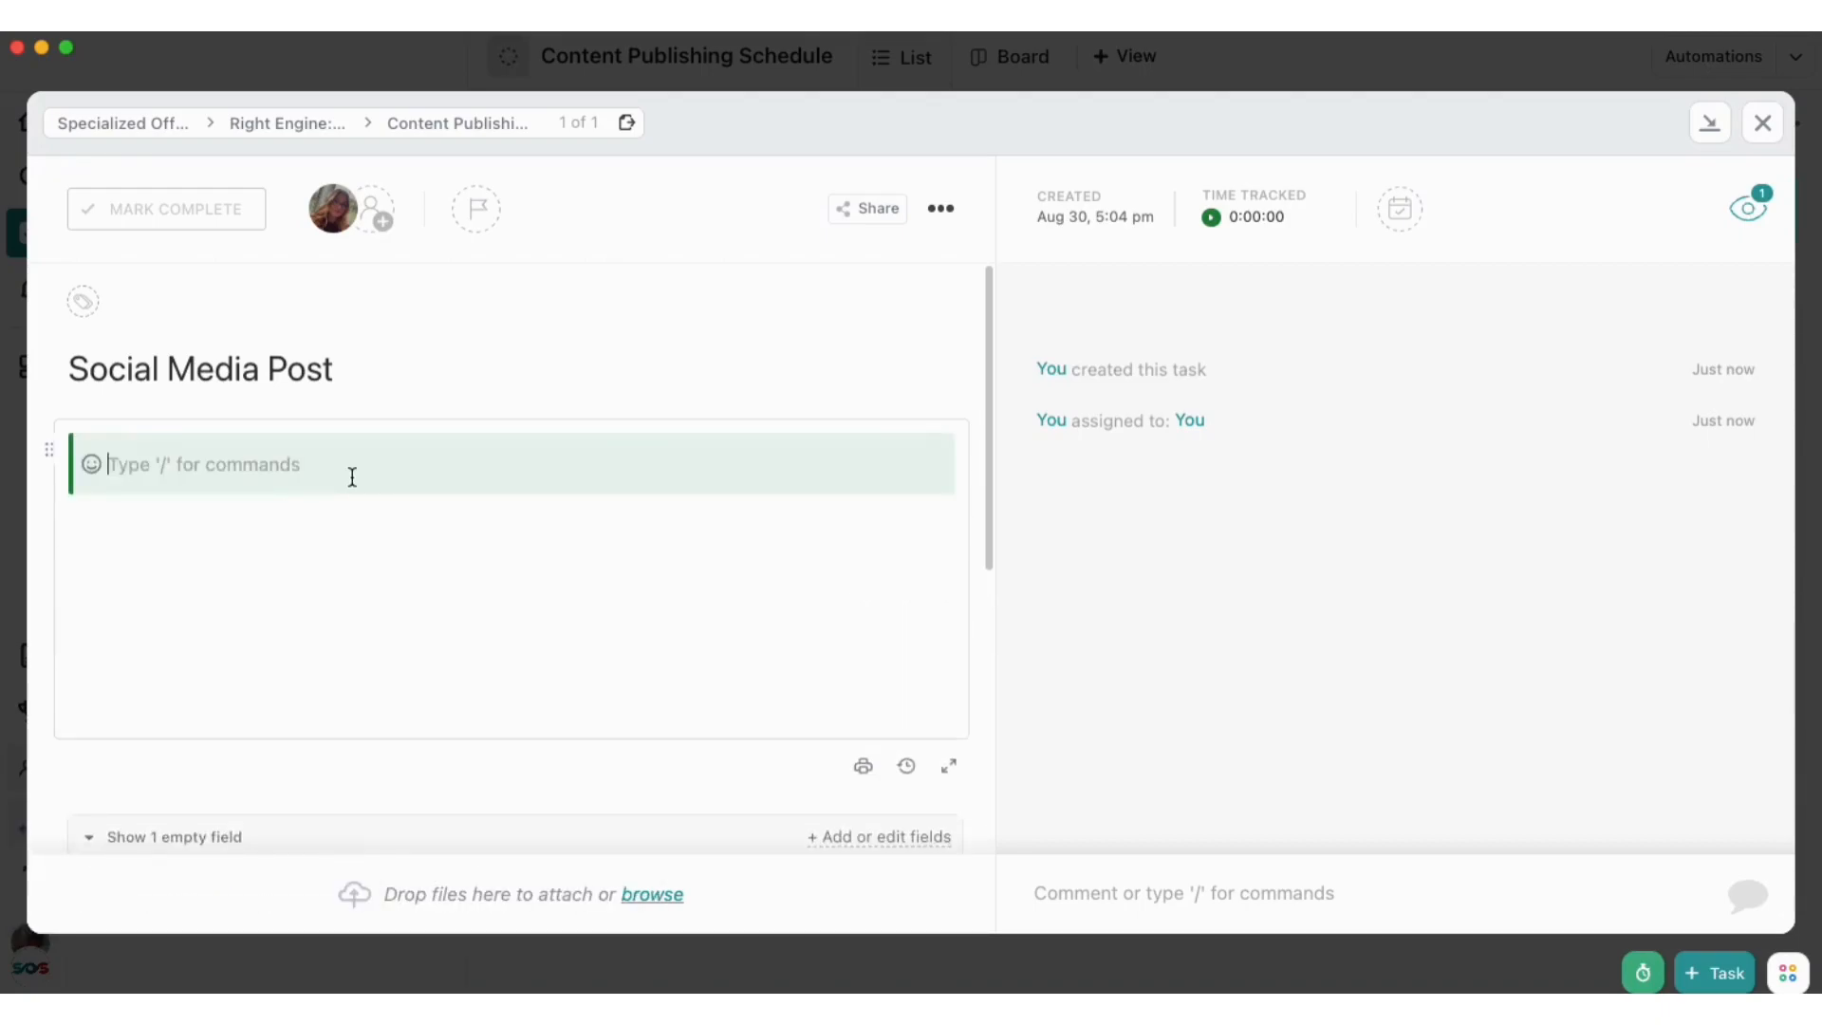
type("IDEA:")
key("BackSpace")
key("BackSpace")
key("BackSpace")
key("BackSpace")
key("BackSpace")
type("GOAL:")
key("BackSpace")
key("BackSpace")
key("BackSpace")
key("BackSpace")
key("BackSpace")
key("BackSpace")
type("PL")
Insert a green banner reading "PURPOSE:" in the task description, followed by a blank line
key("BackSpace")
key("BackSpace")
type("/ grene")
key("BackSpace")
key("BackSpace")
type("e")
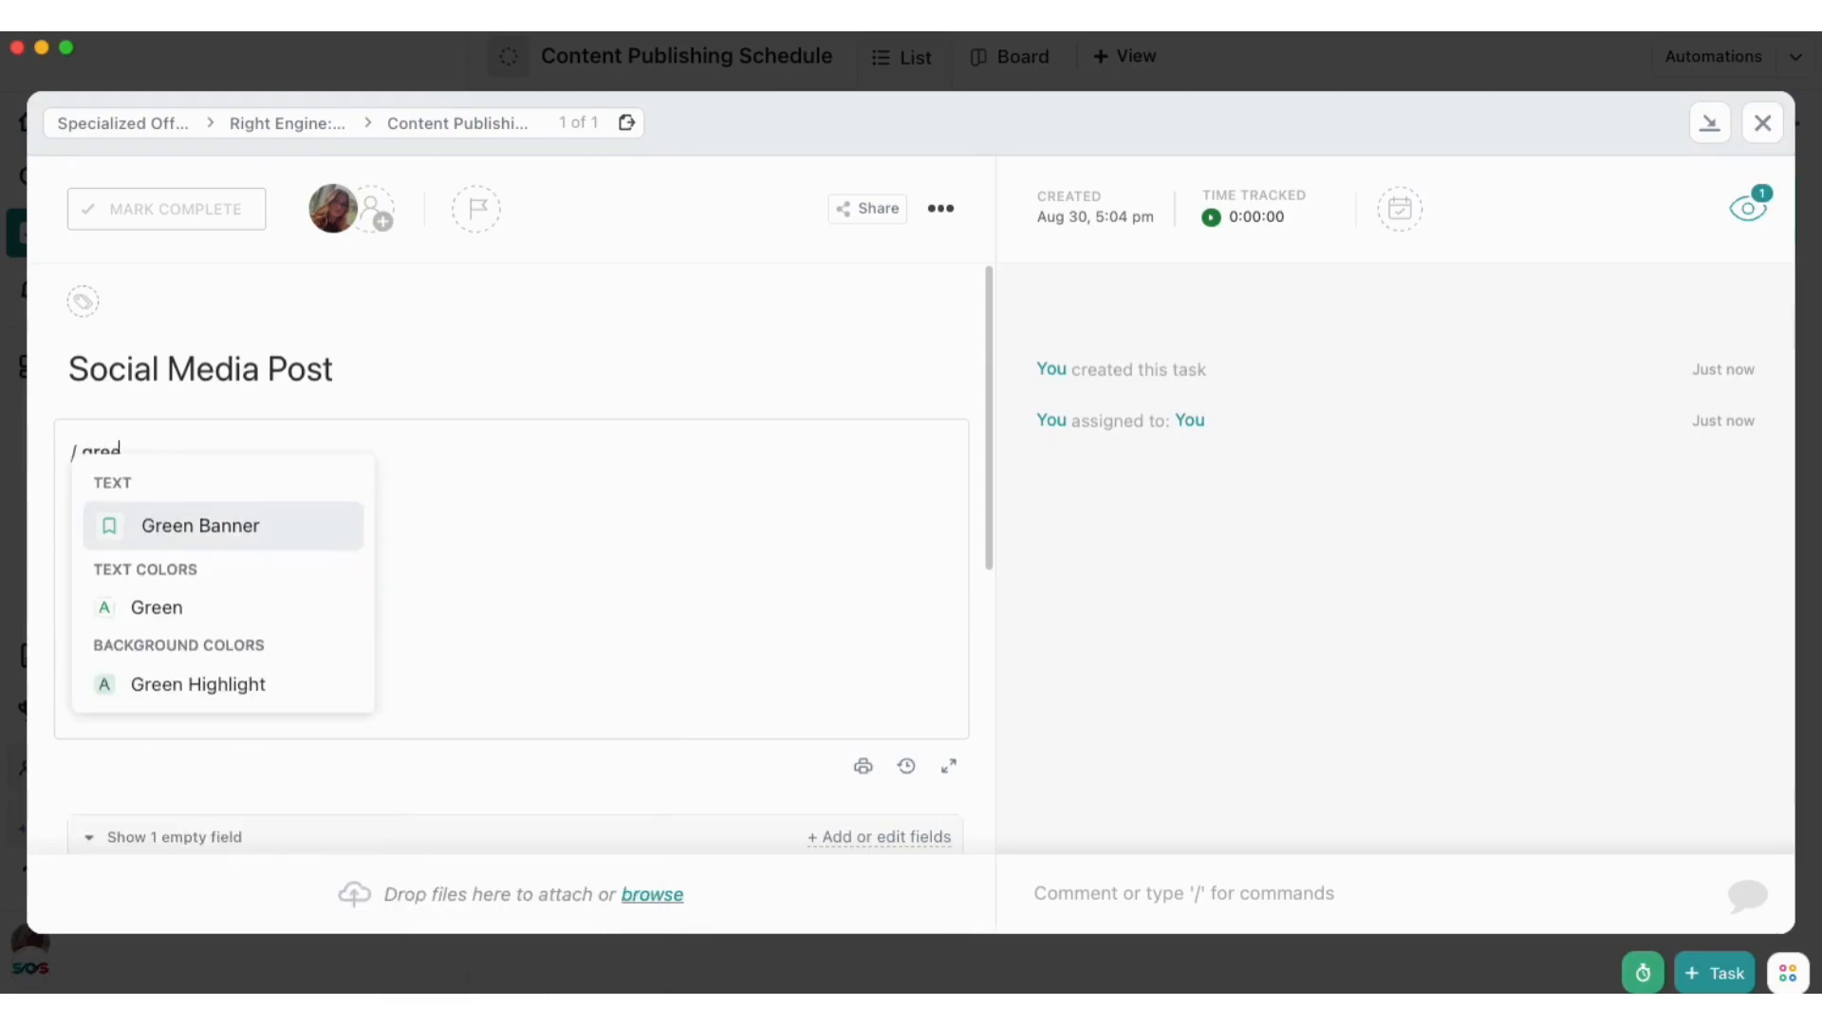
key("Return")
type("PURPOSE:")
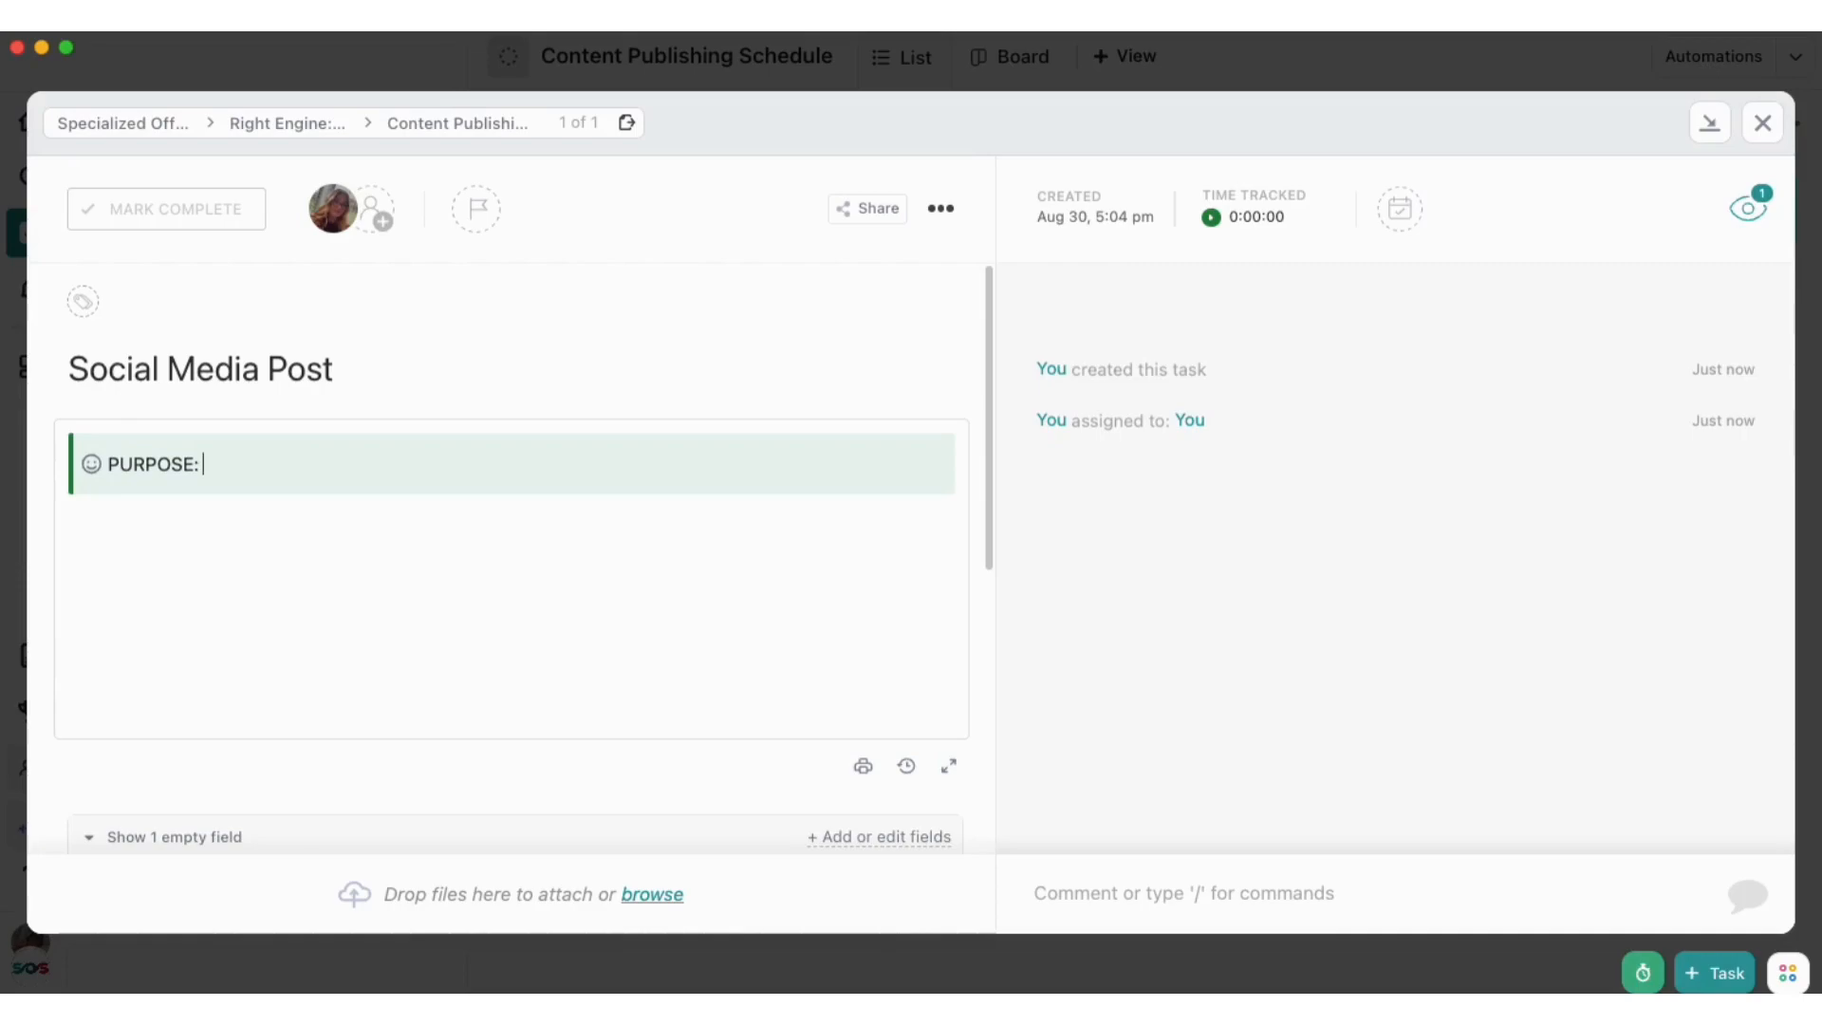
key("Return")
key("Return")
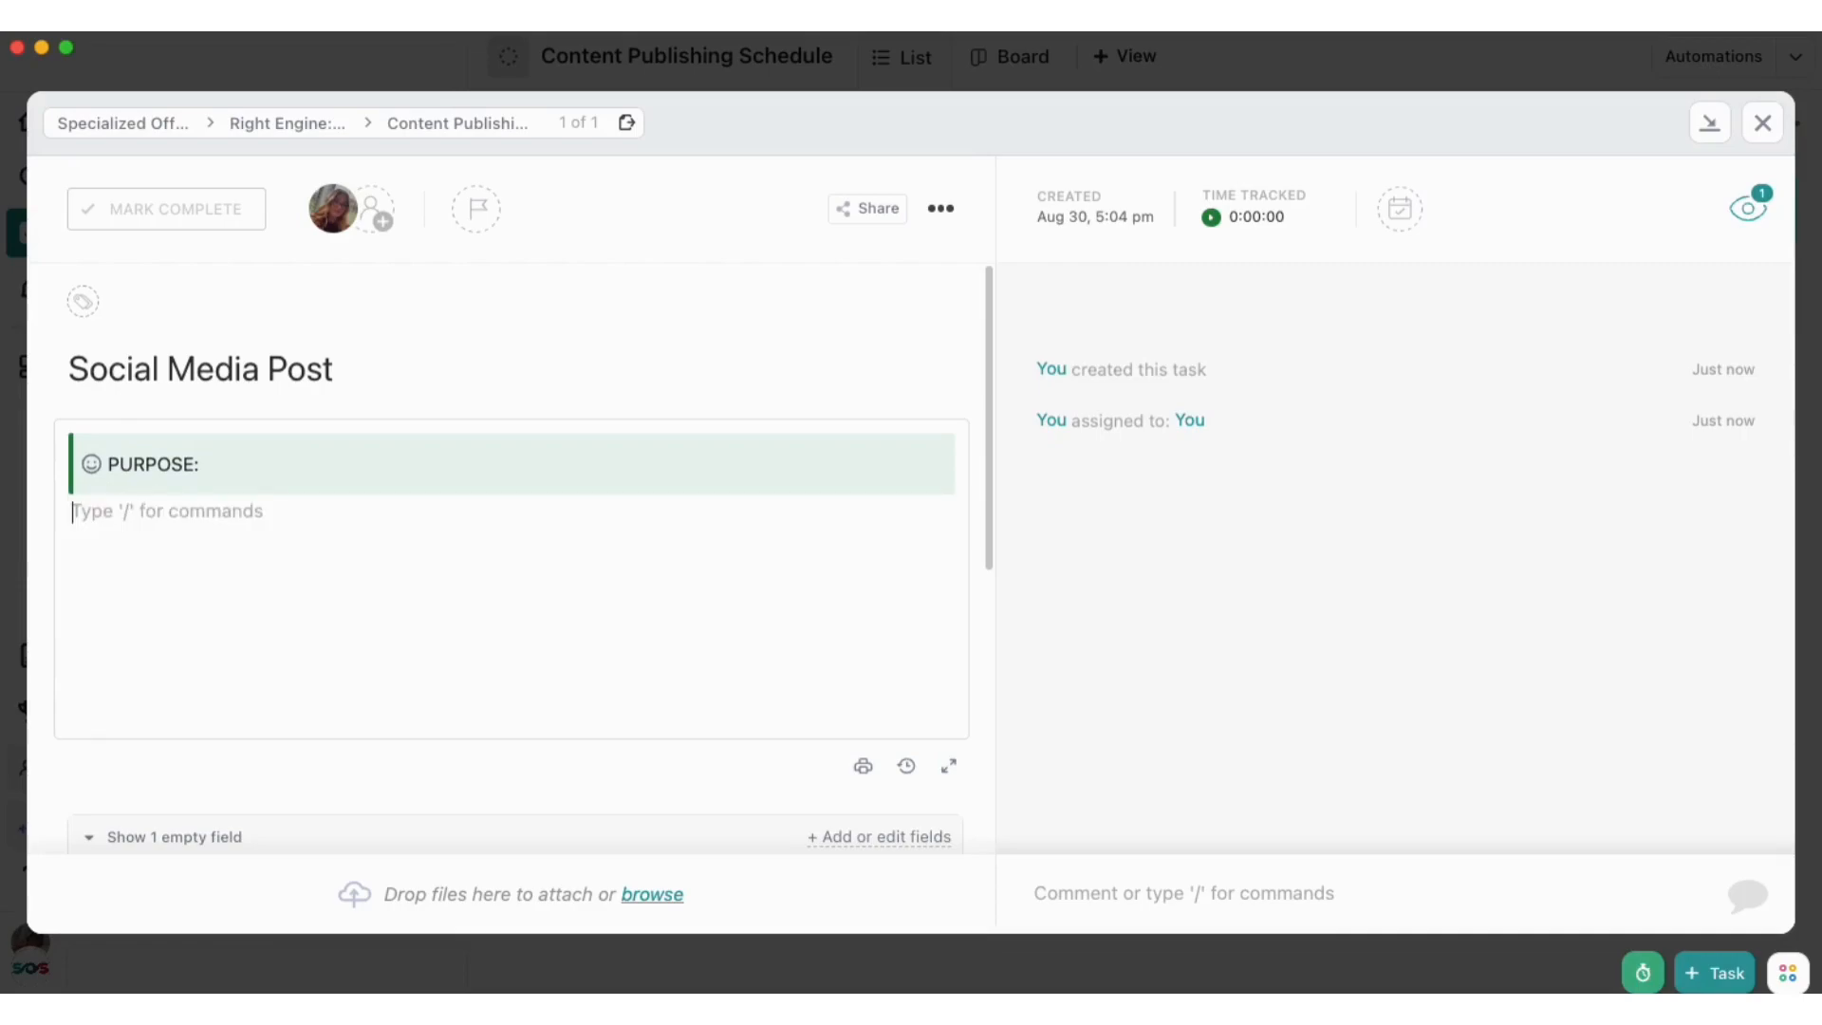
key("Return")
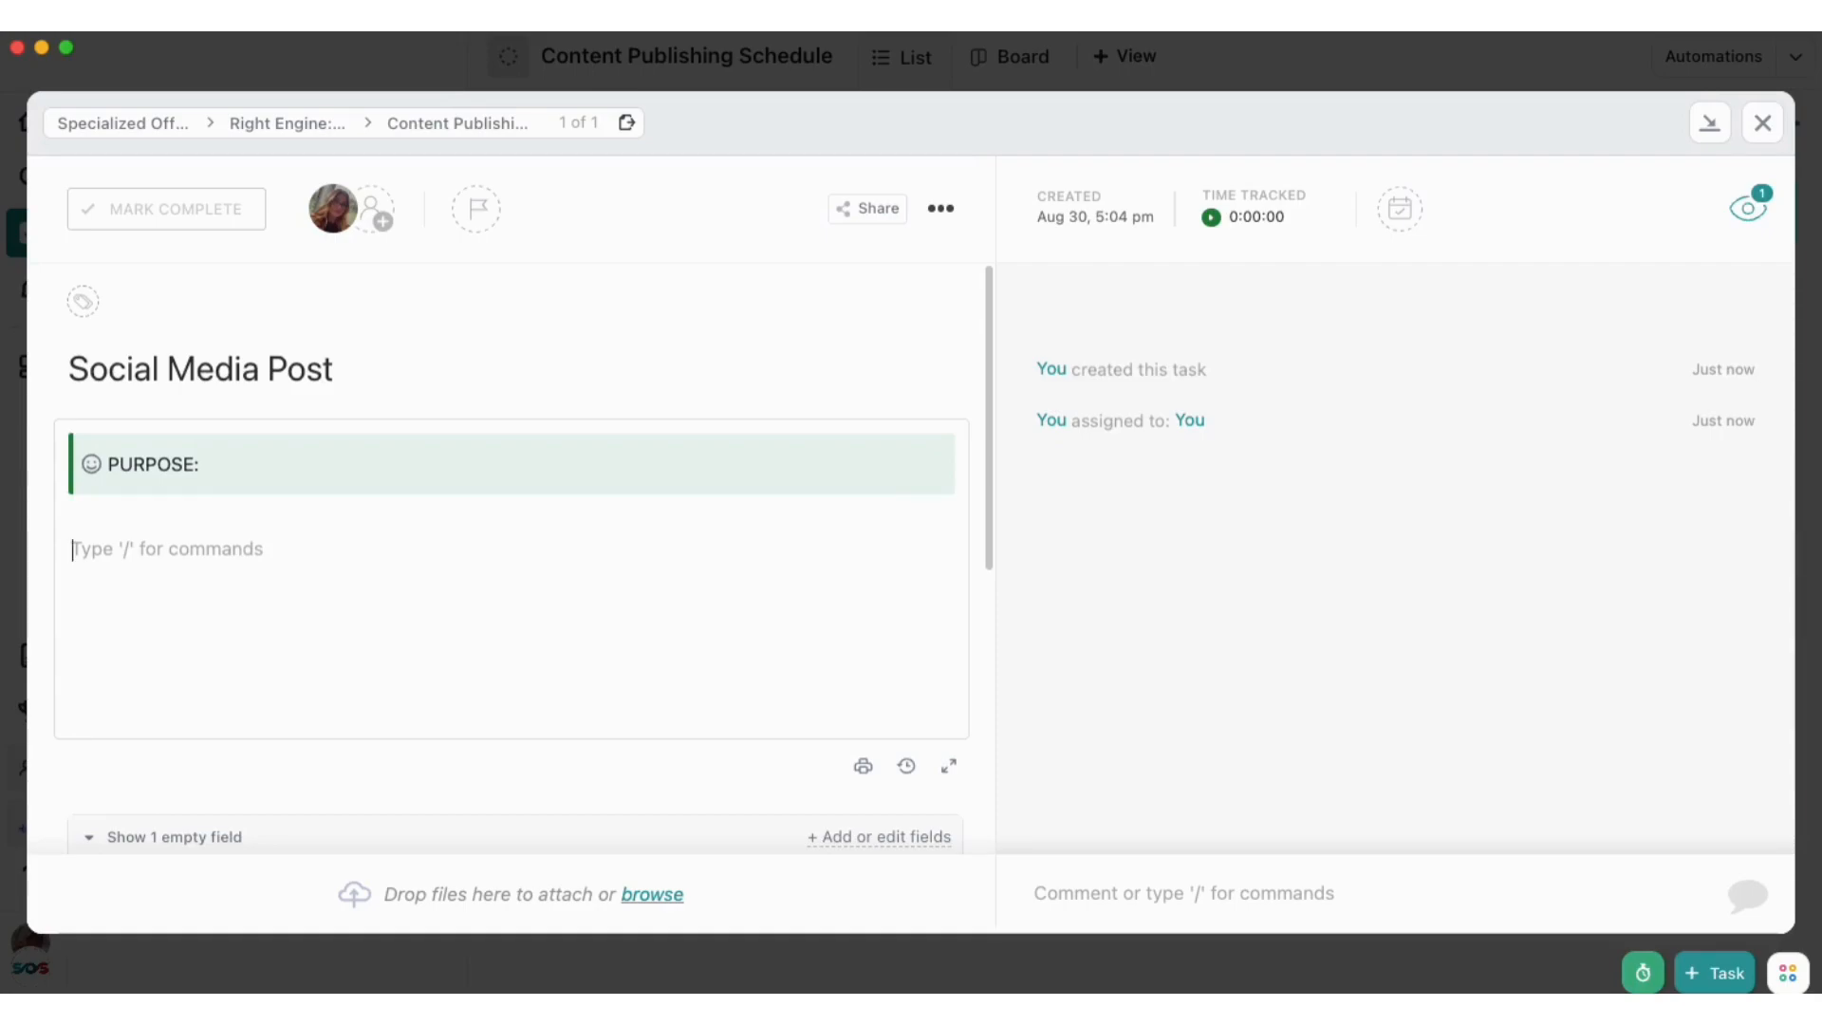
Insert a blue banner reading "GRAPHIC:" below the green banner, with empty lines after it
type("/bl")
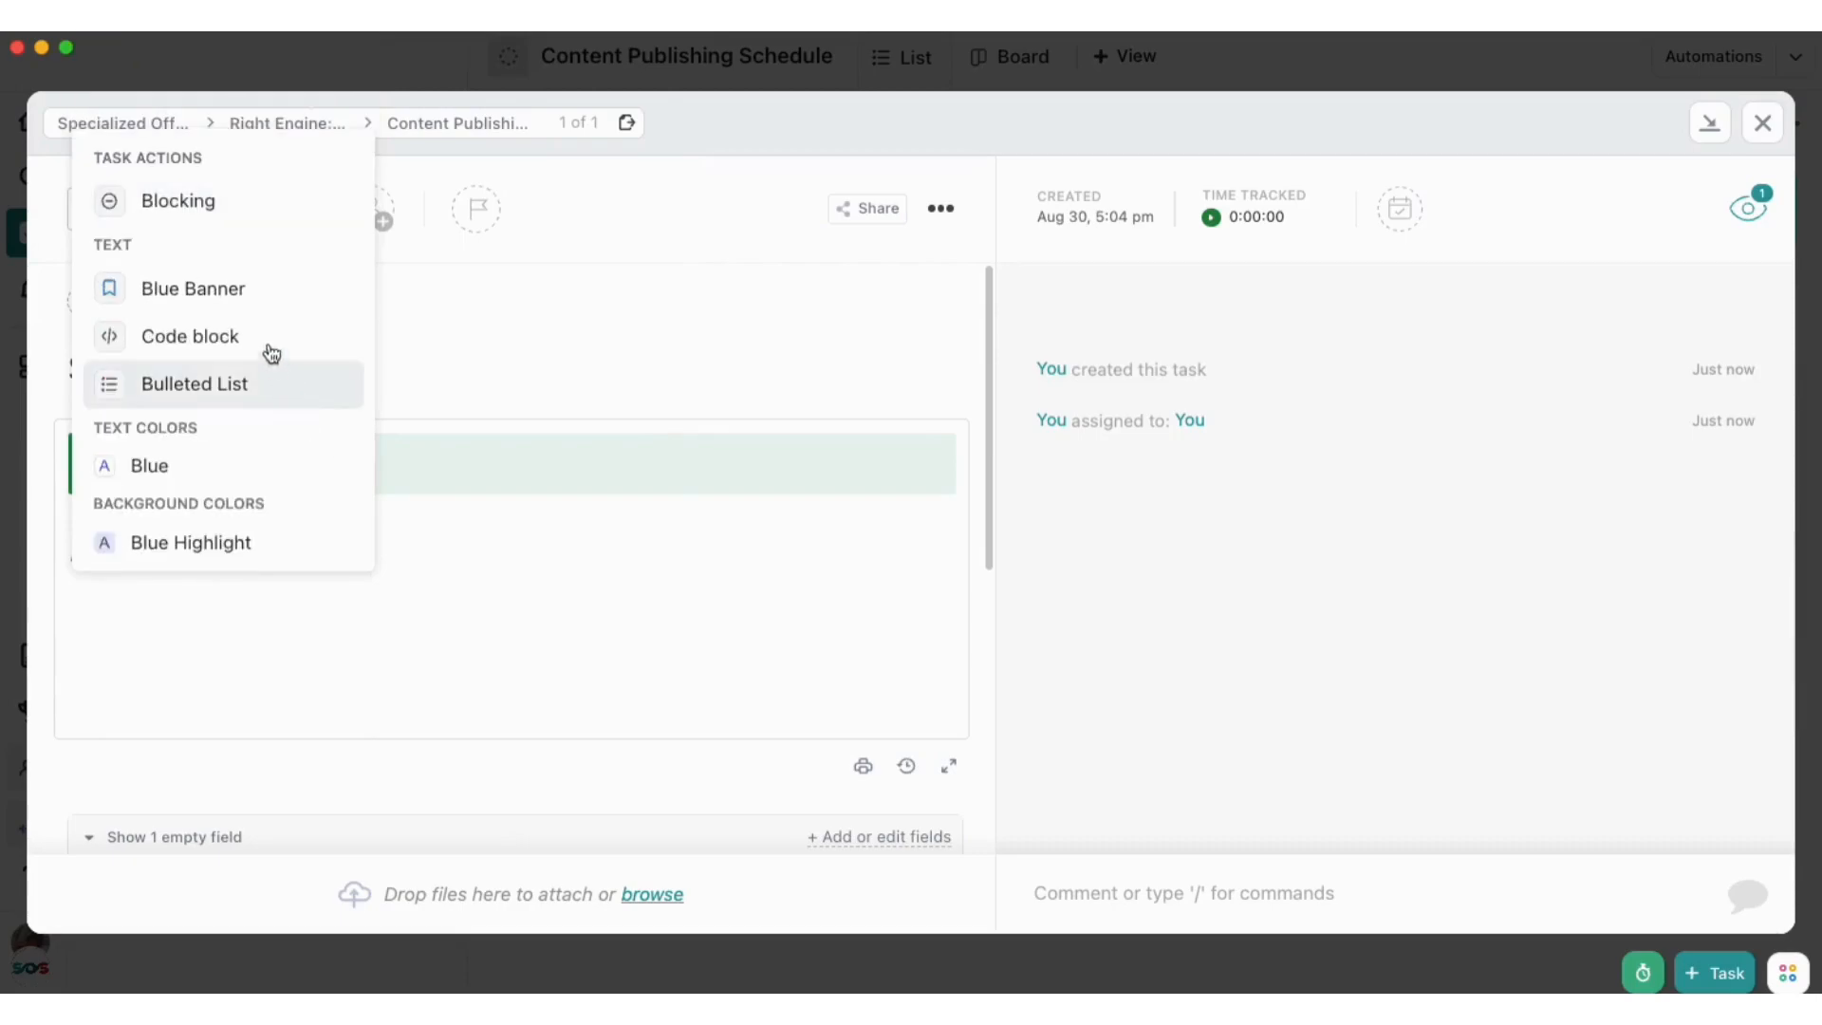
left_click(258, 294)
type("GRAPHO")
key("BackSpace")
type("IC:")
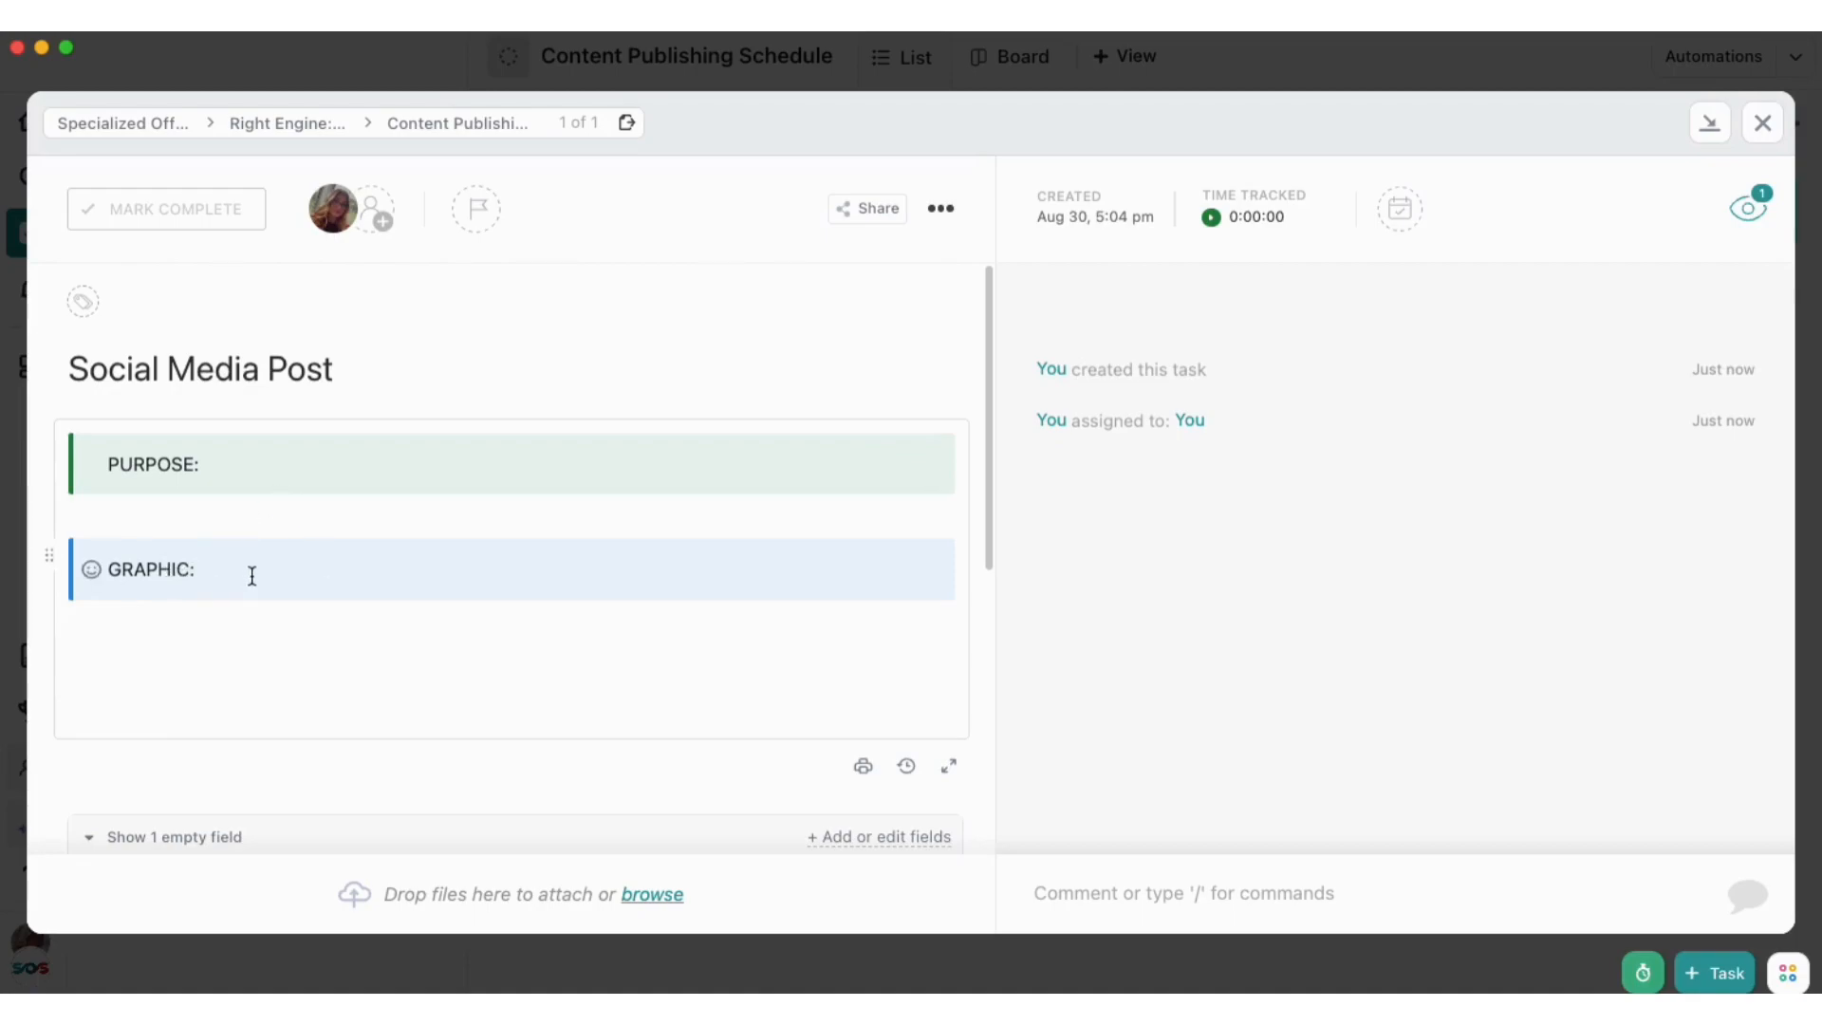
key("Return")
key("Return")
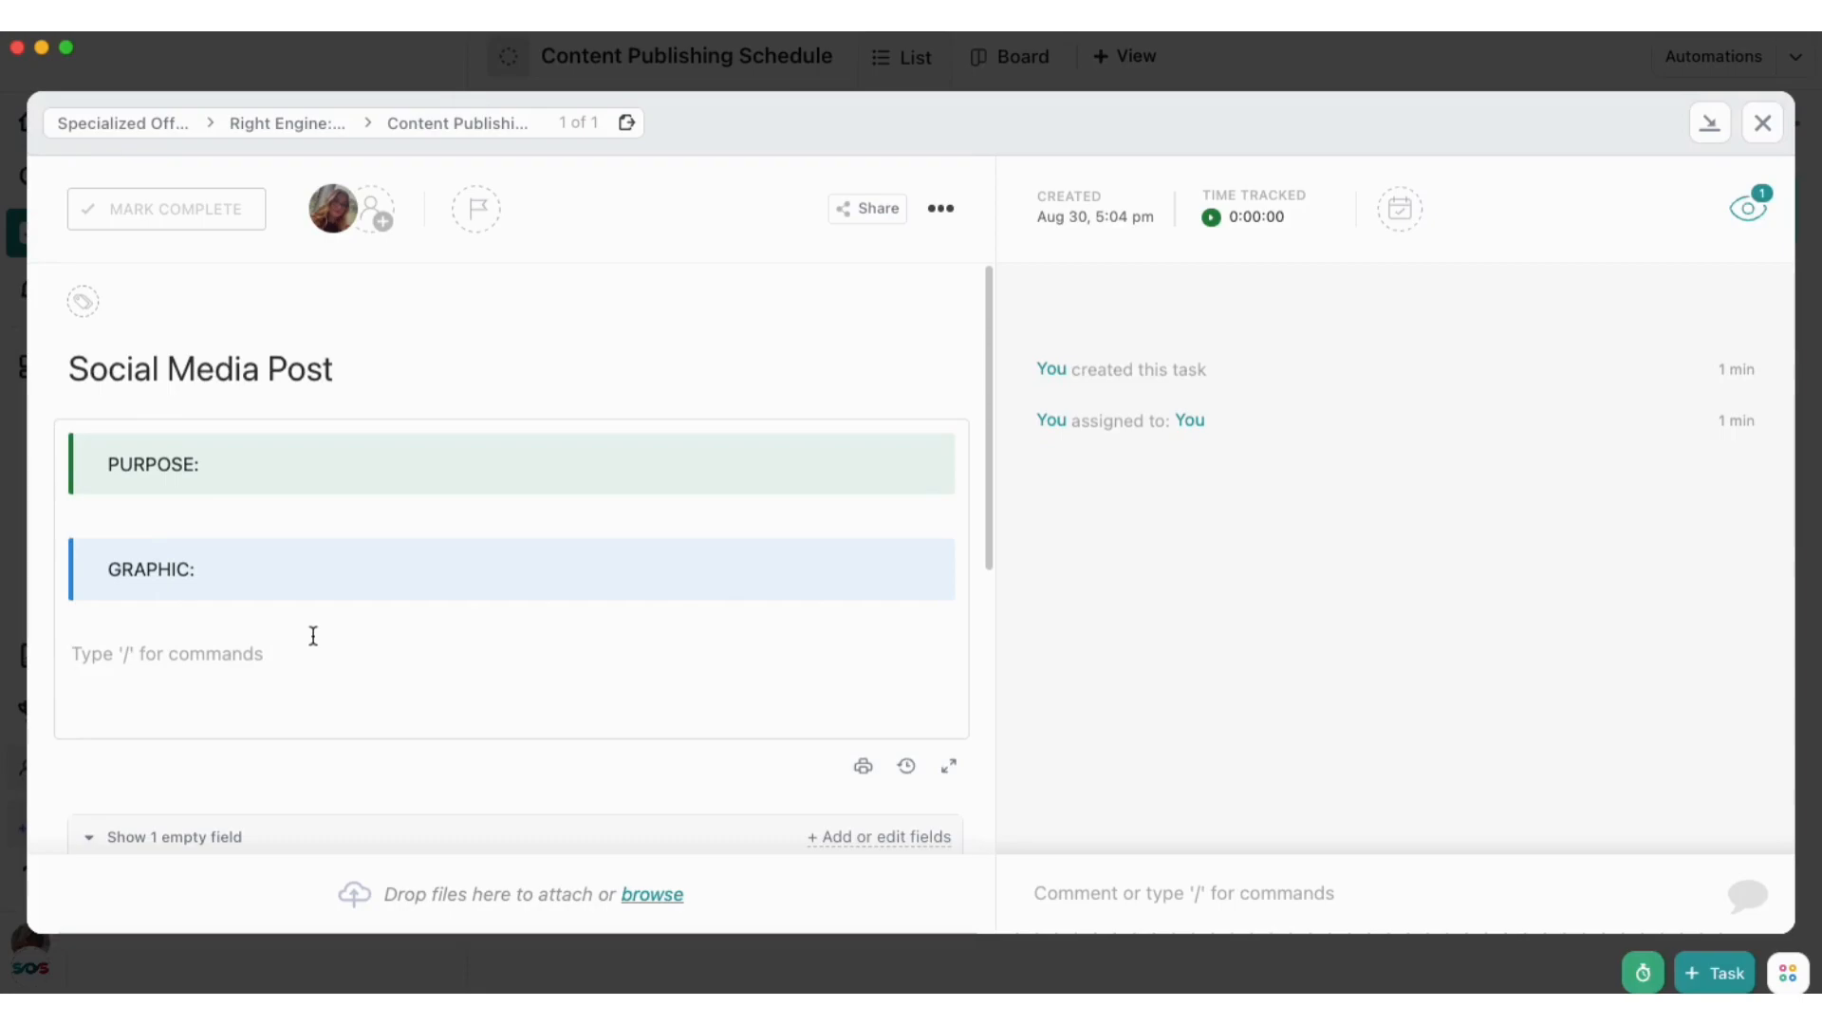
Start a new custom field of type Date for the Content Publishing Schedule list
scroll(317, 632, "down", 1)
scroll(317, 631, "up", 1)
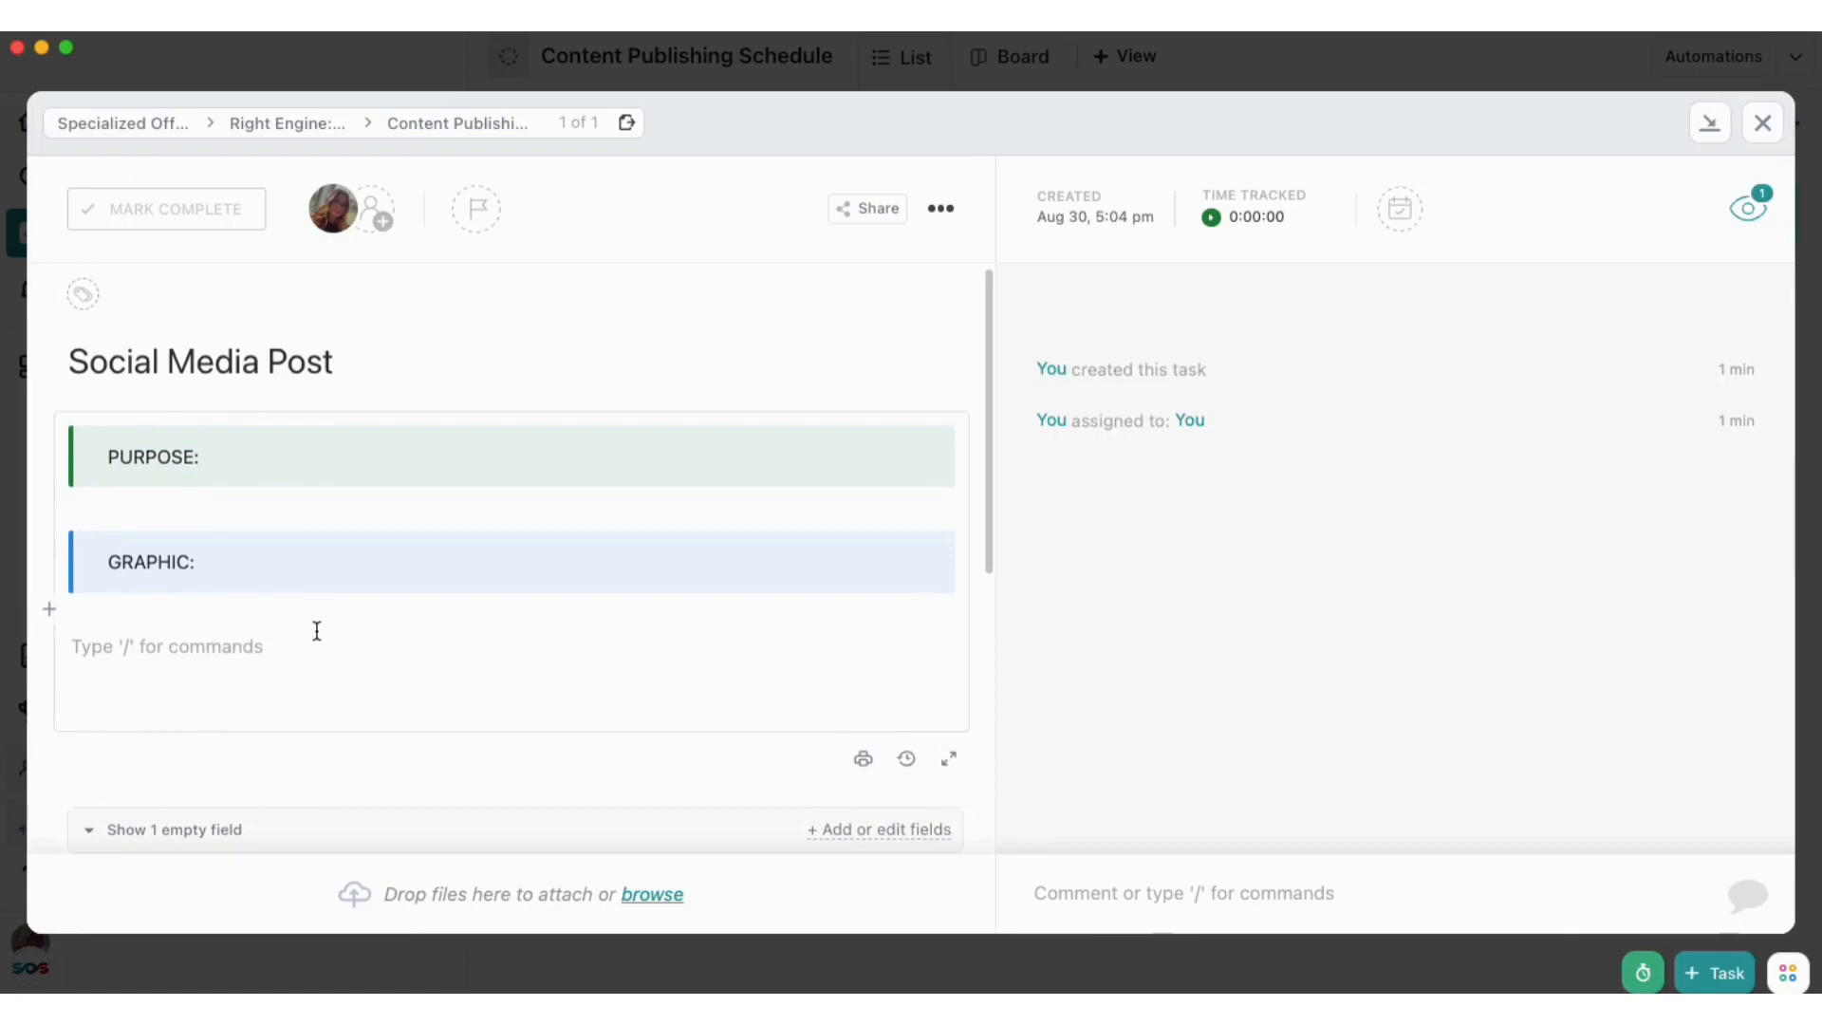
scroll(317, 631, "down", 3)
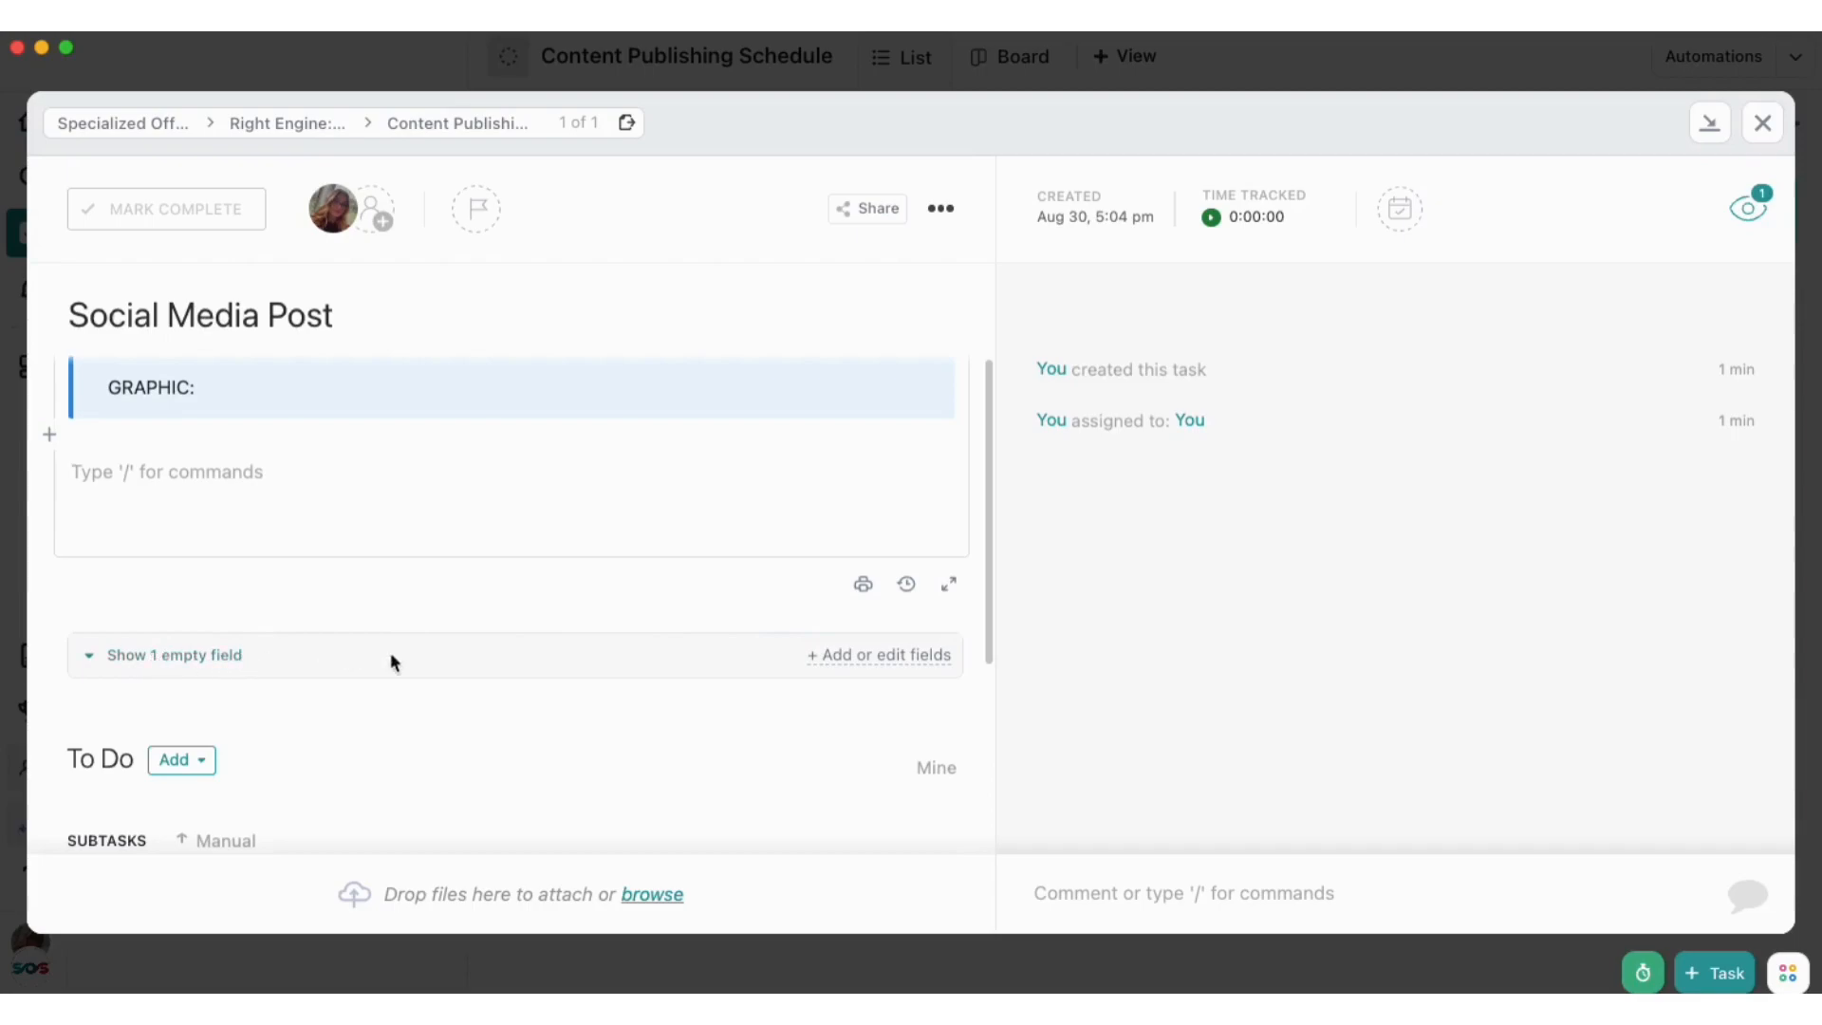
left_click(862, 663)
left_click(870, 655)
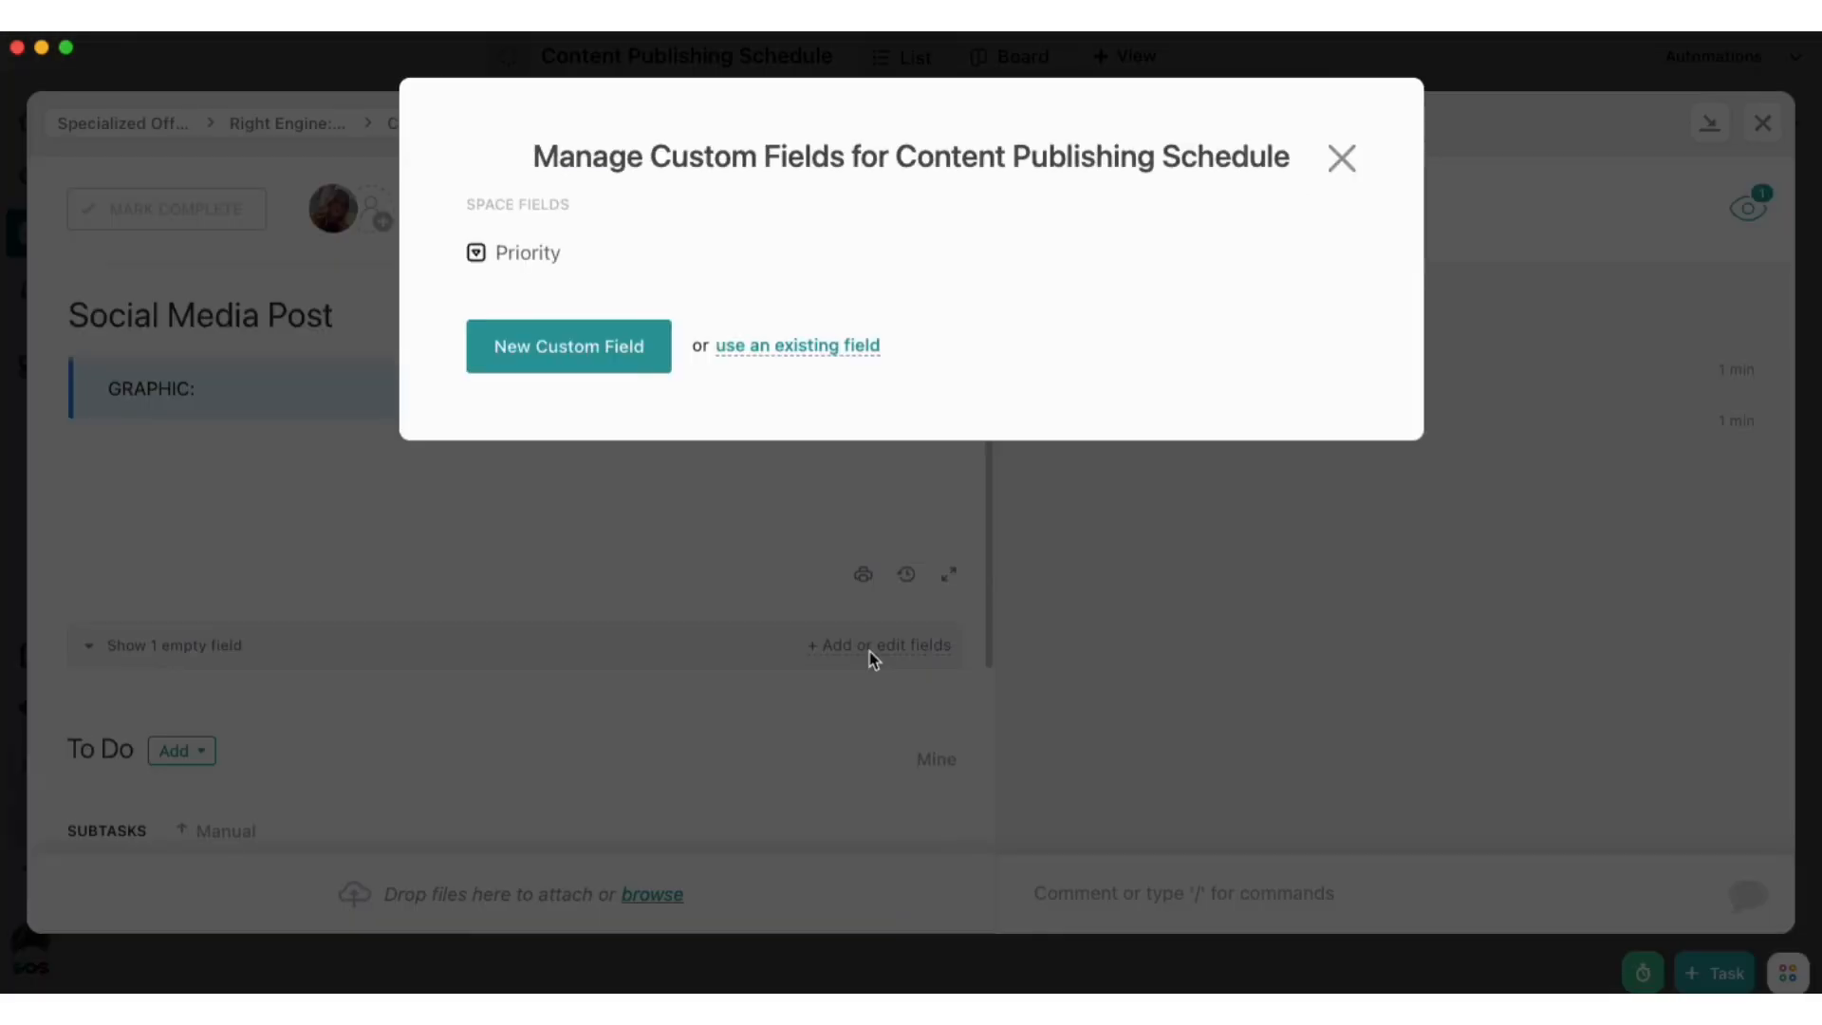
left_click(606, 352)
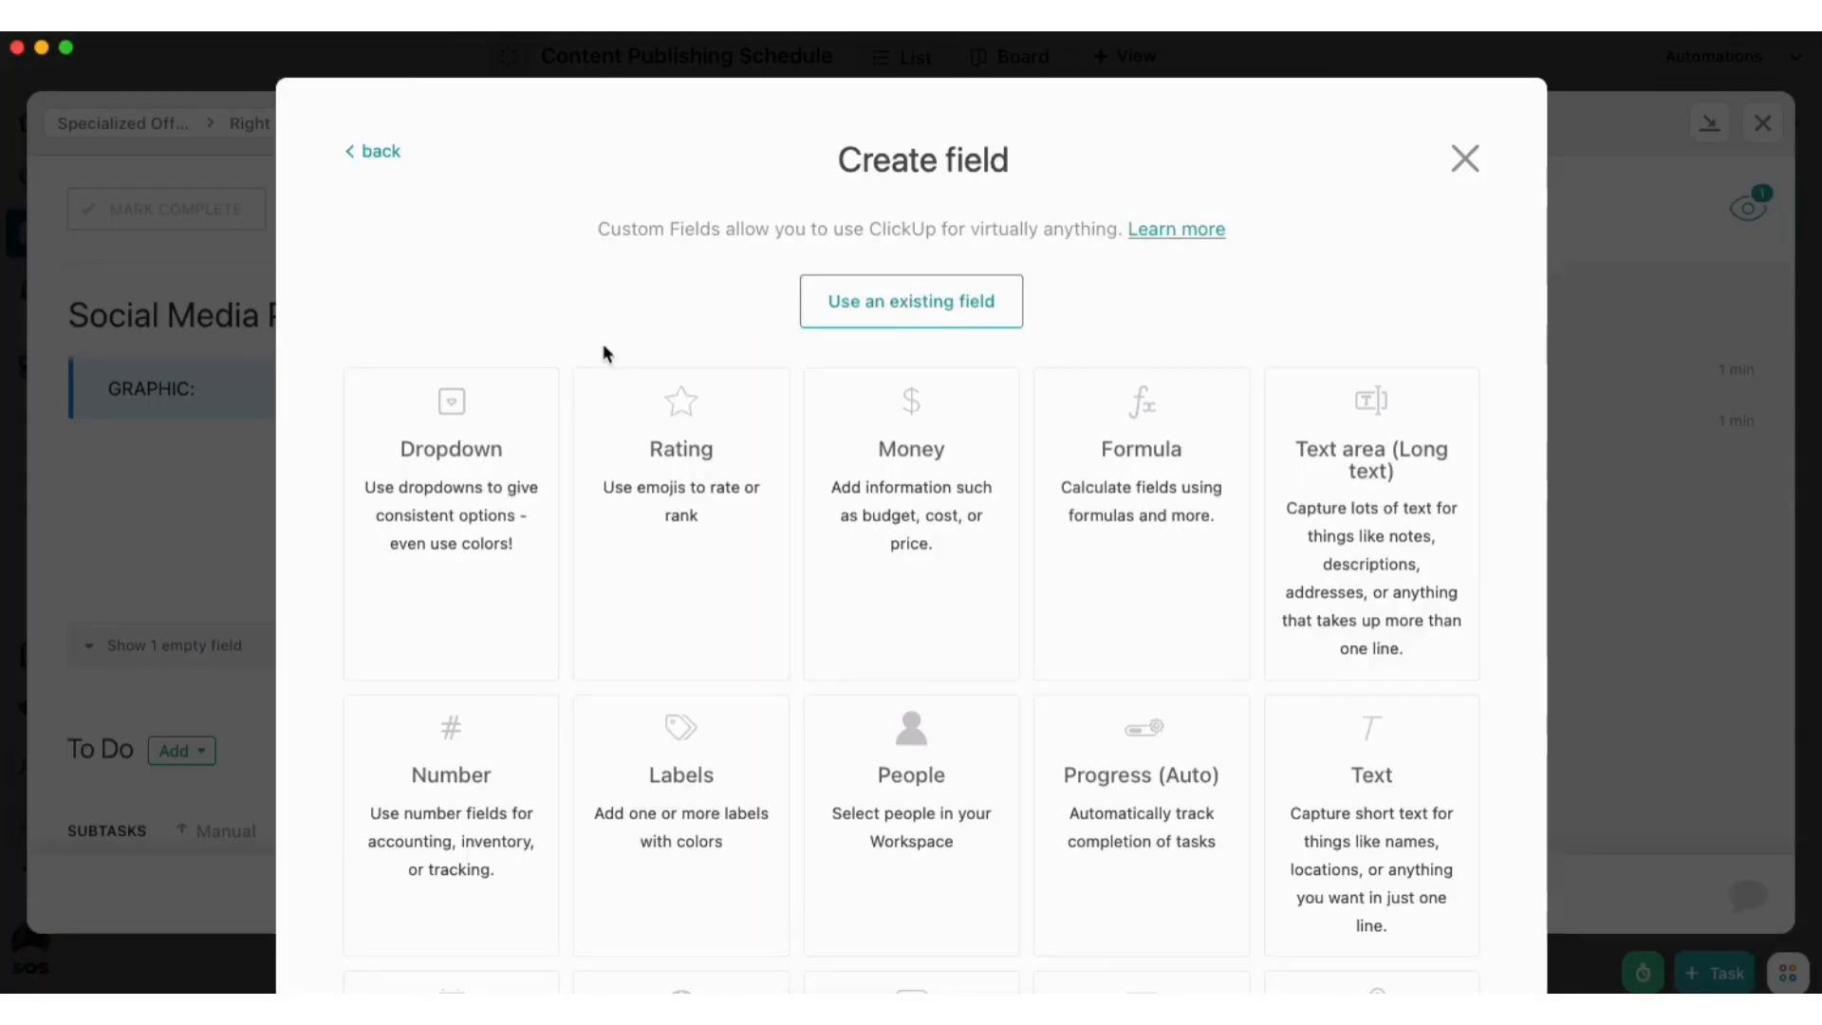
scroll(639, 402, "down", 5)
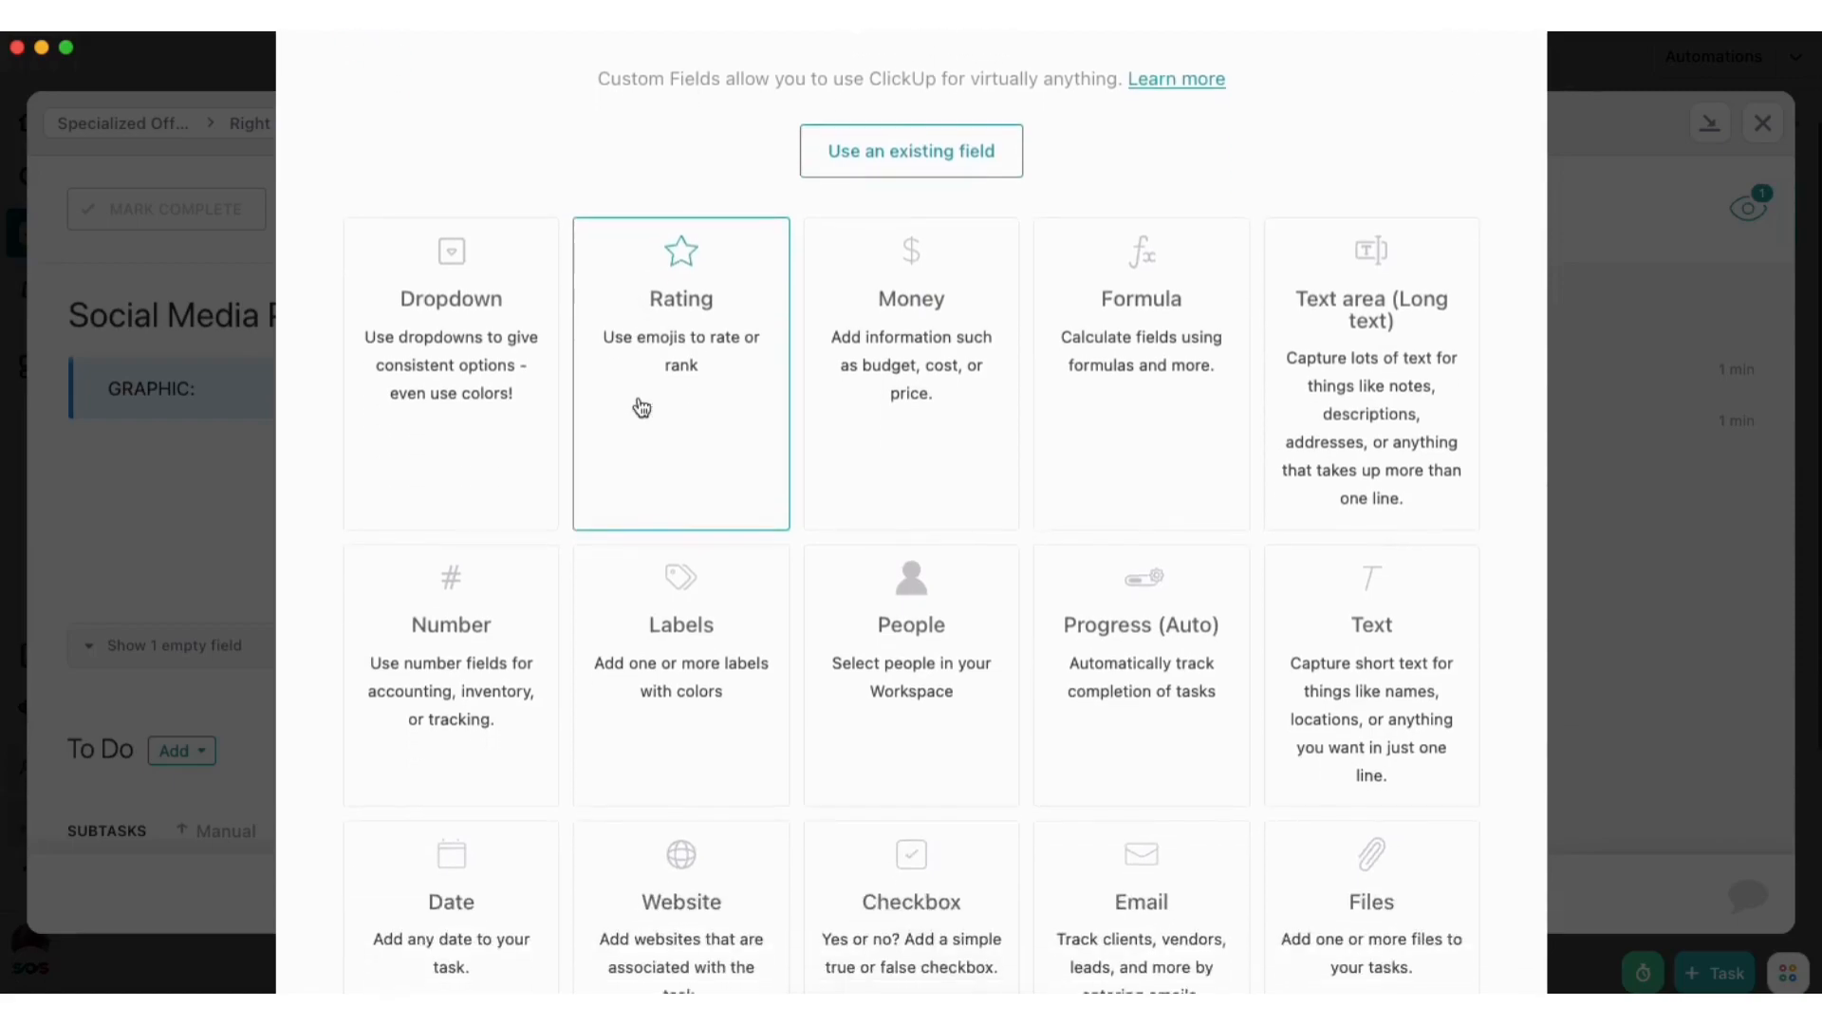
scroll(641, 408, "down", 3)
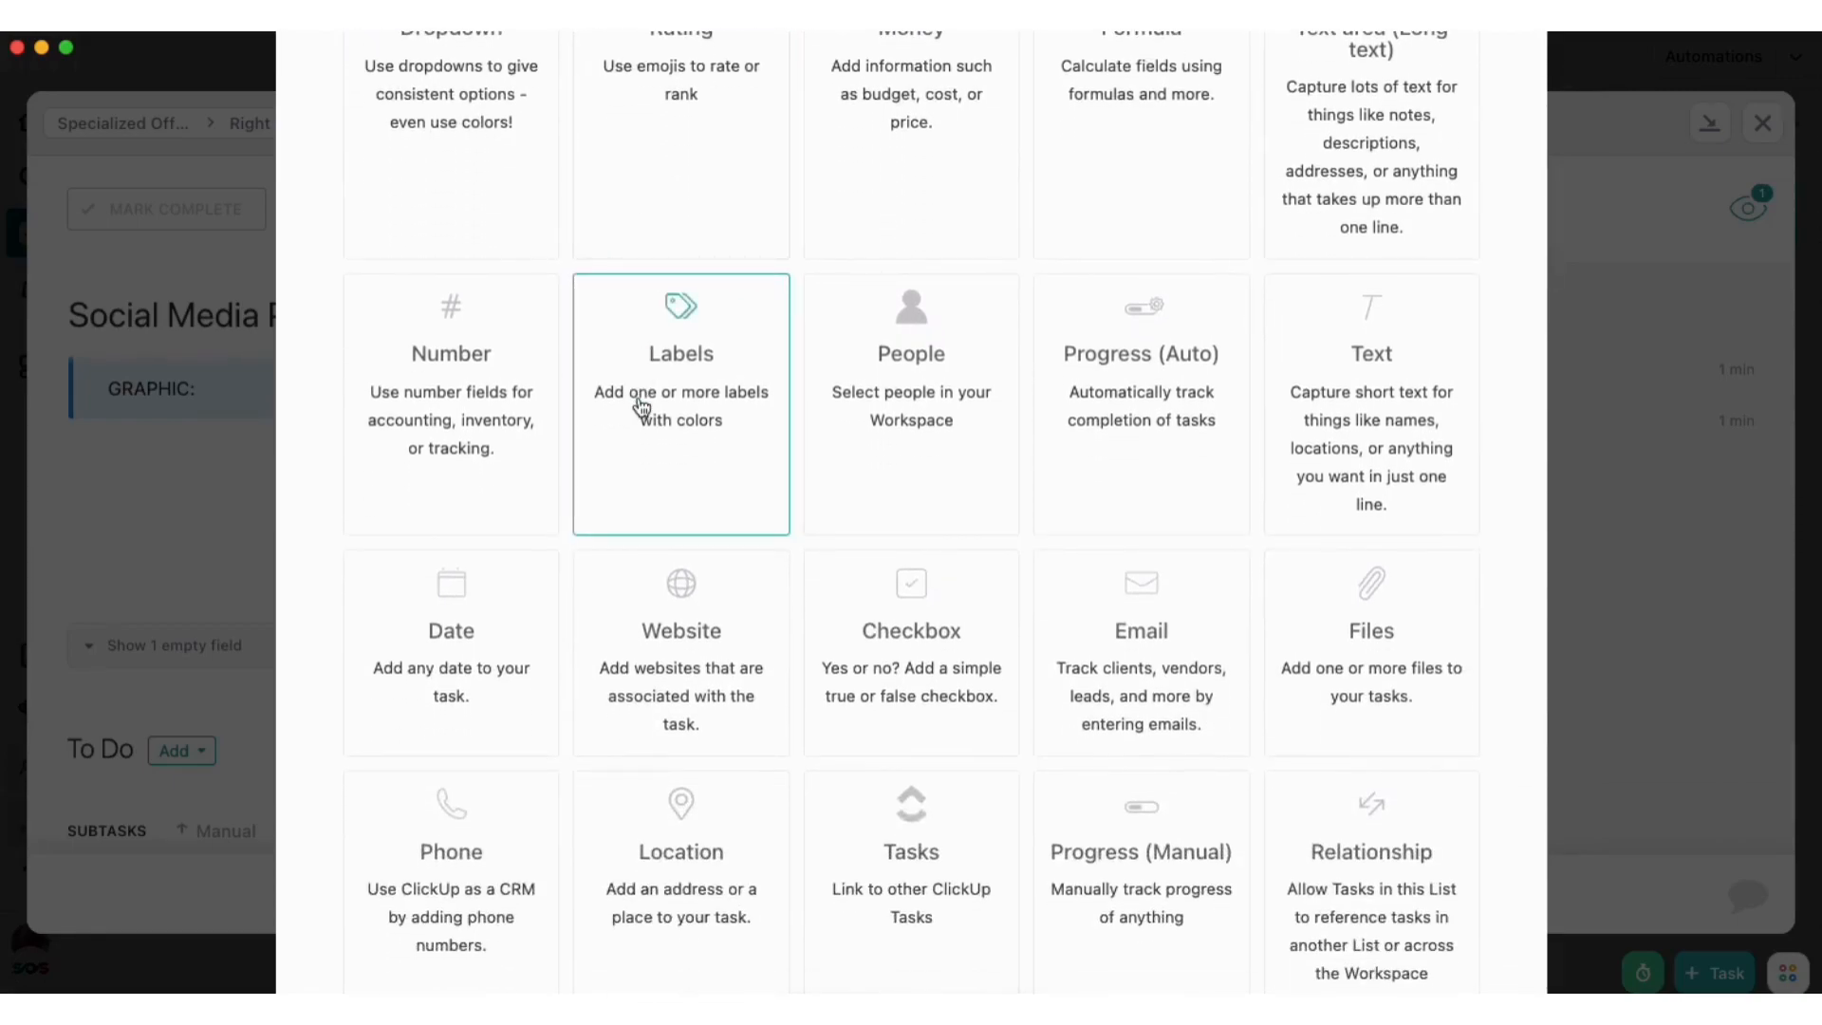
scroll(640, 408, "down", 1)
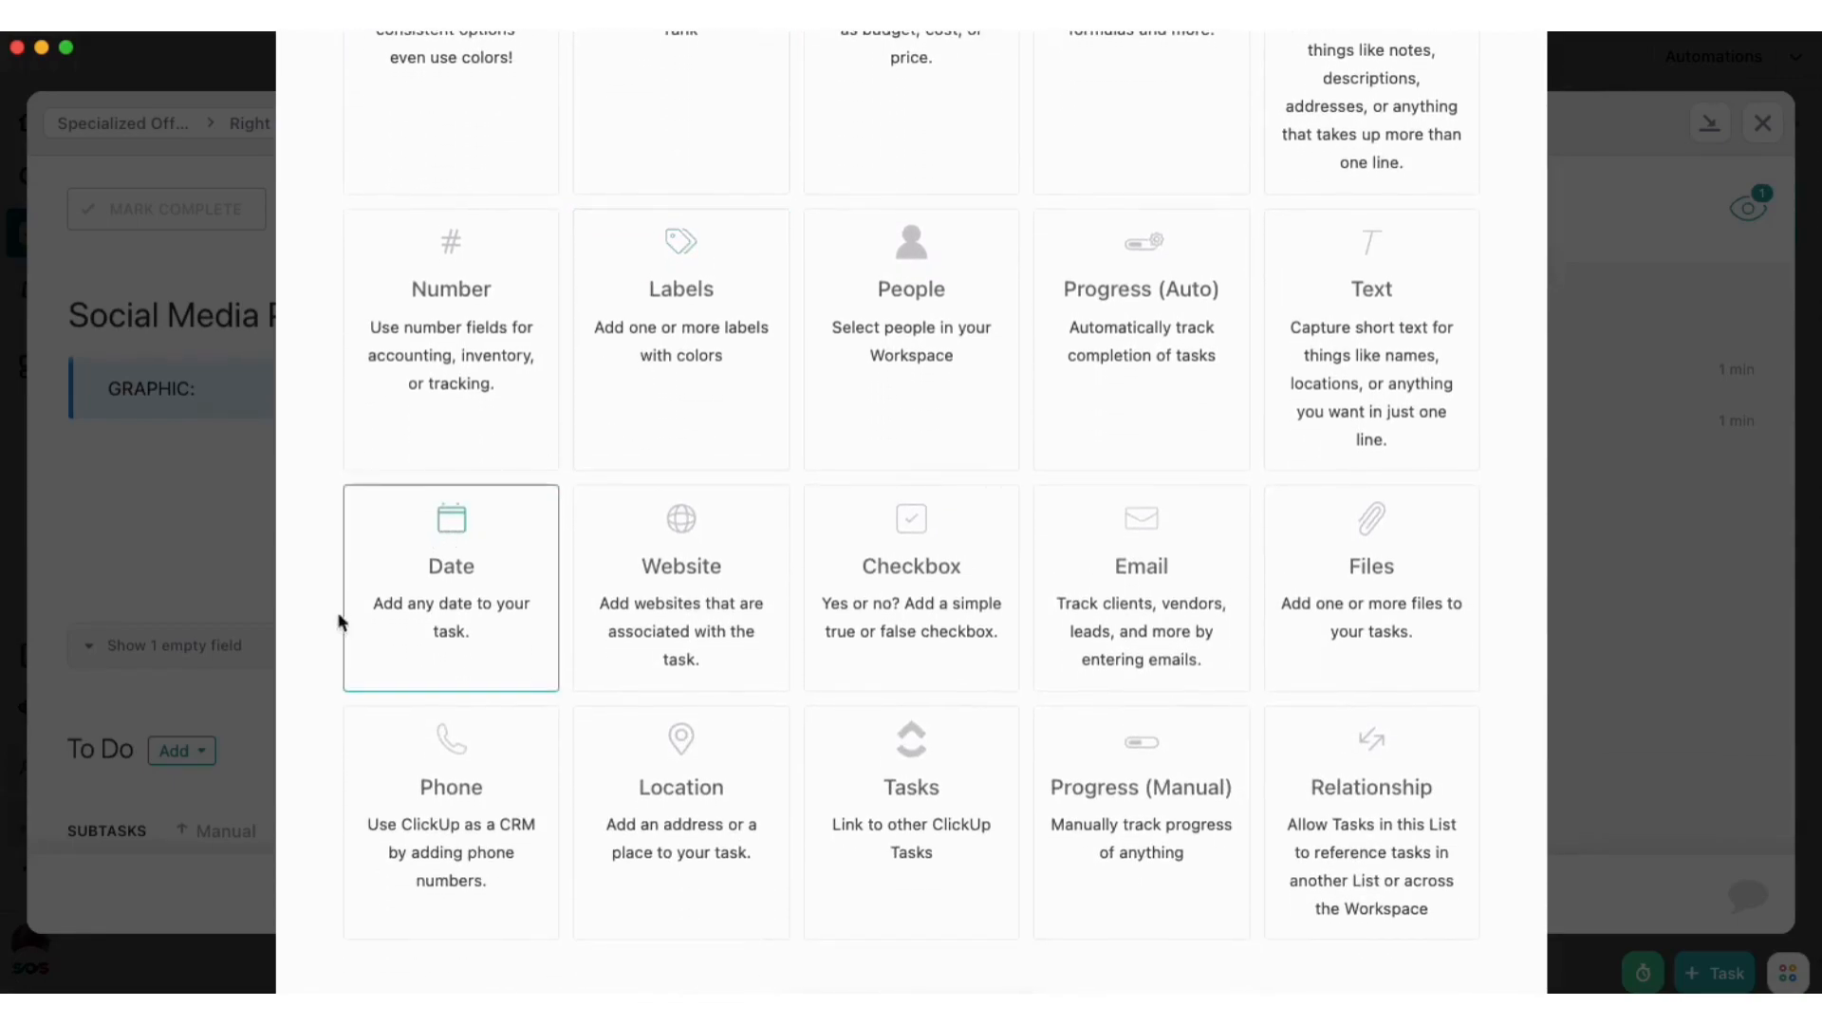
left_click(454, 605)
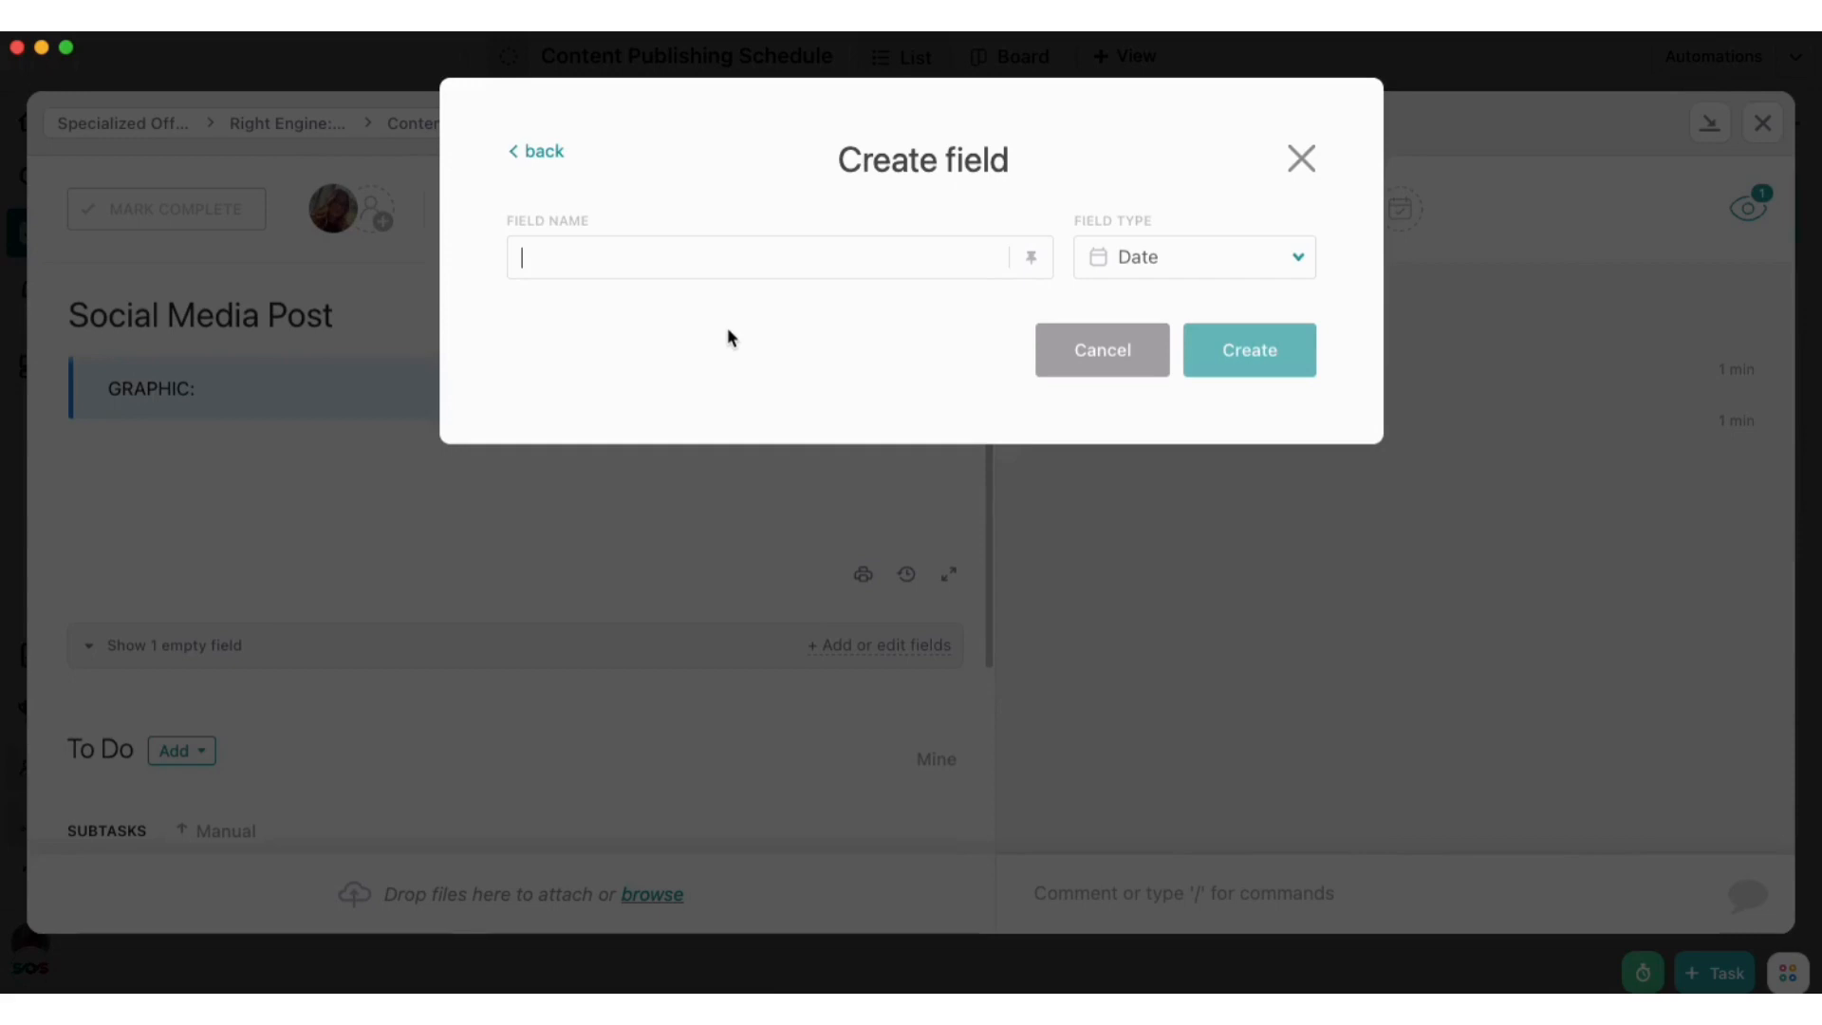
Name the date field "Scheduled Post Date", create it and close the custom fields manager
type("Scheduled Pst")
key("BackSpace")
key("BackSpace")
key("BackSpace")
type("ost Date")
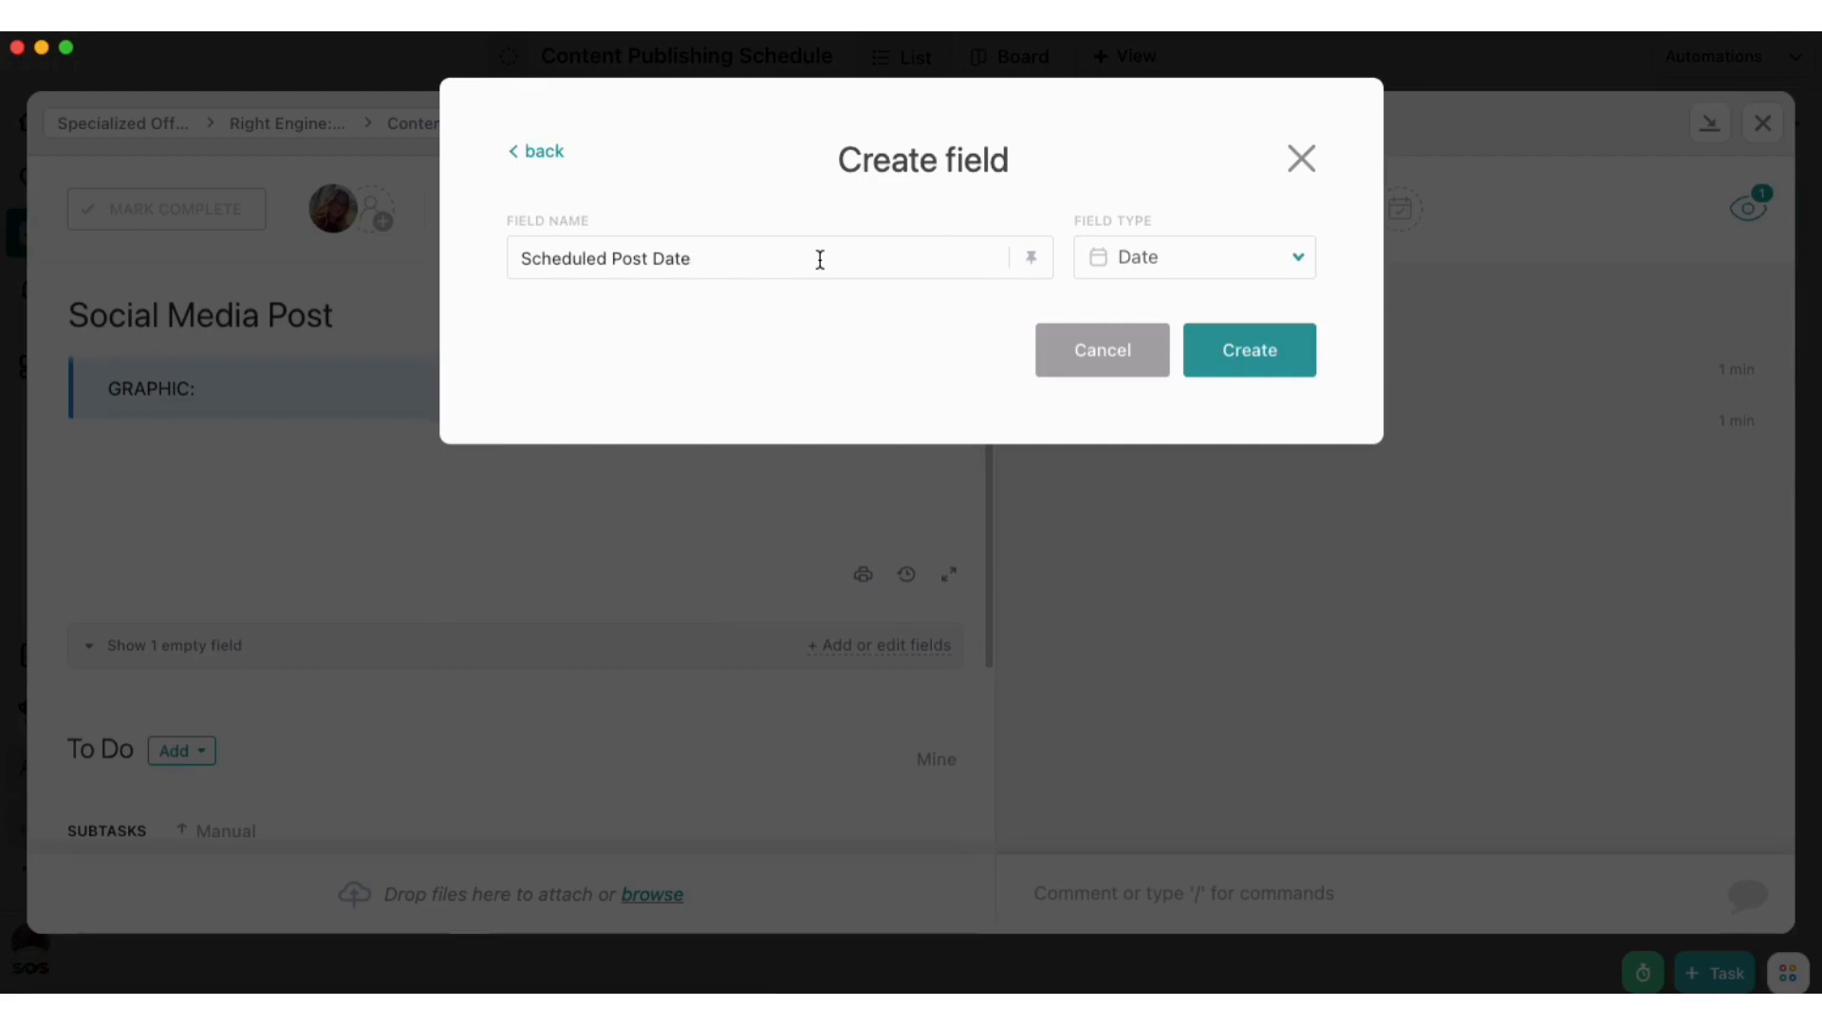
left_click(1238, 351)
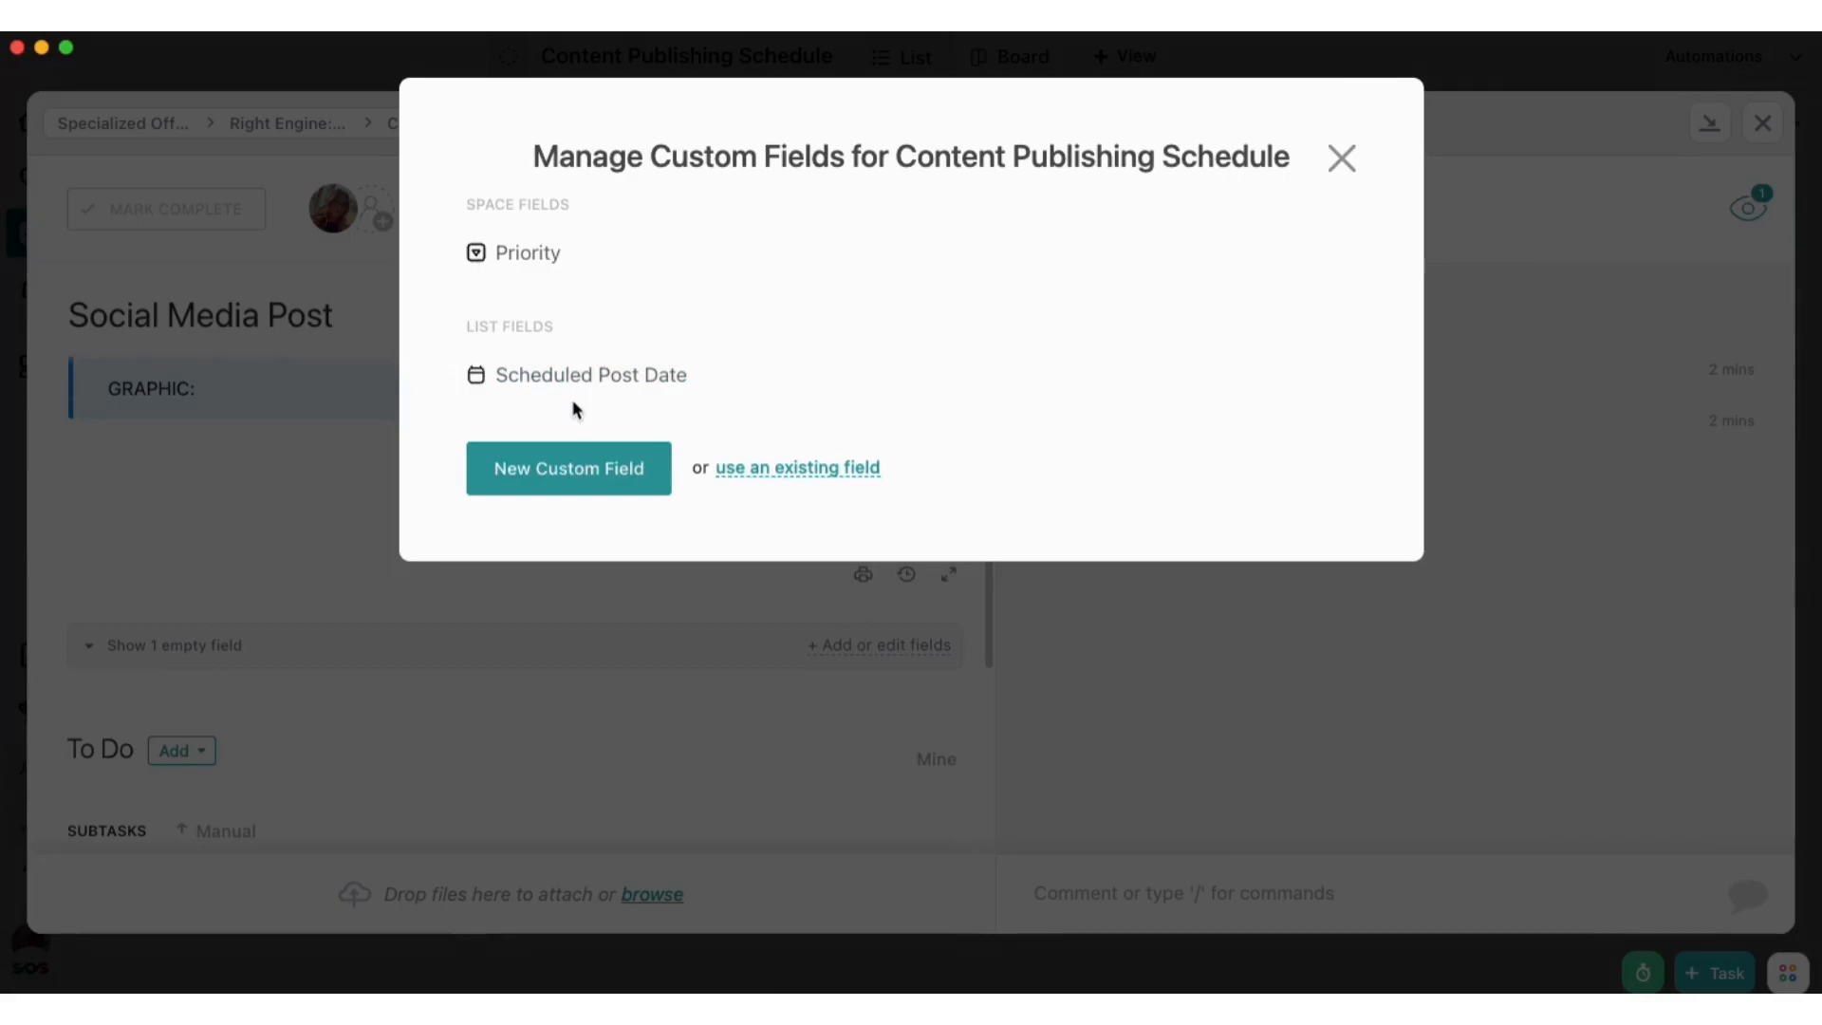
left_click(1341, 157)
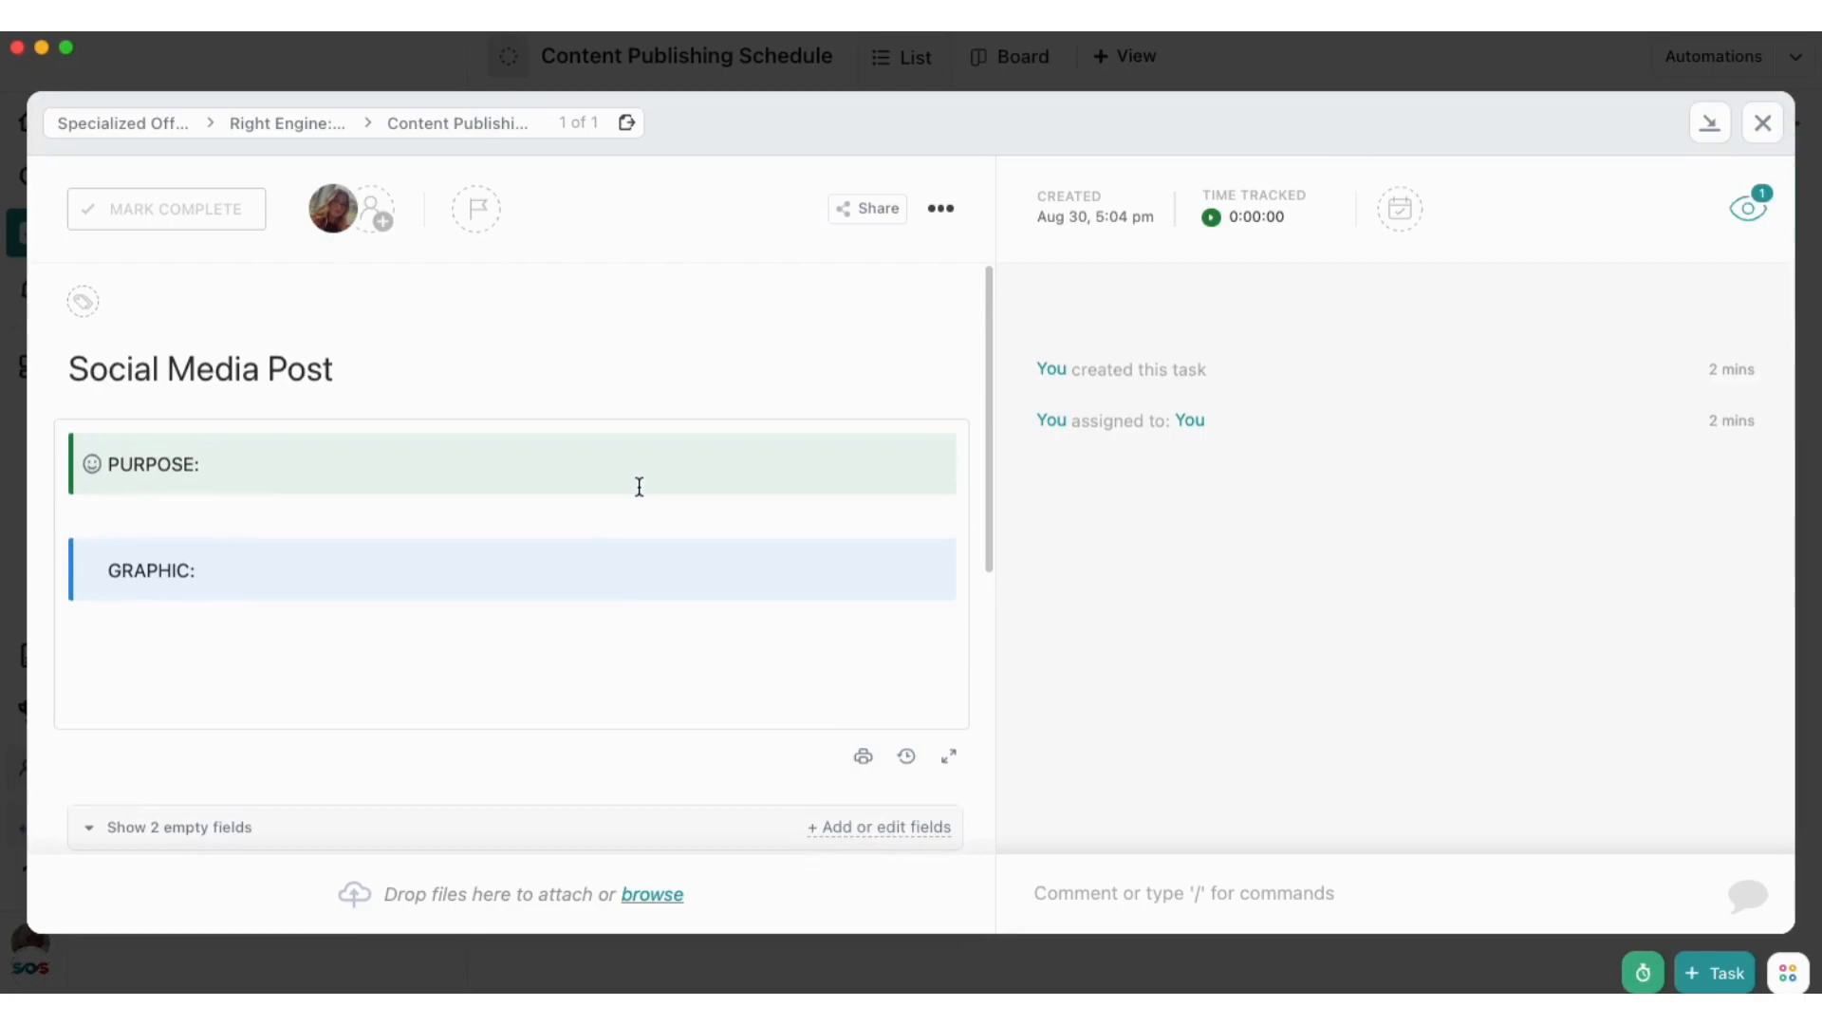
Remove the empty lines below the GRAPHIC banner in the task description
key("BackSpace")
key("BackSpace")
key("BackSpace")
key("BackSpace")
key("BackSpace")
key("BackSpace")
key("BackSpace")
key("BackSpace")
key("BackSpace")
key("BackSpace")
key("BackSpace")
key("BackSpace")
key("BackSpace")
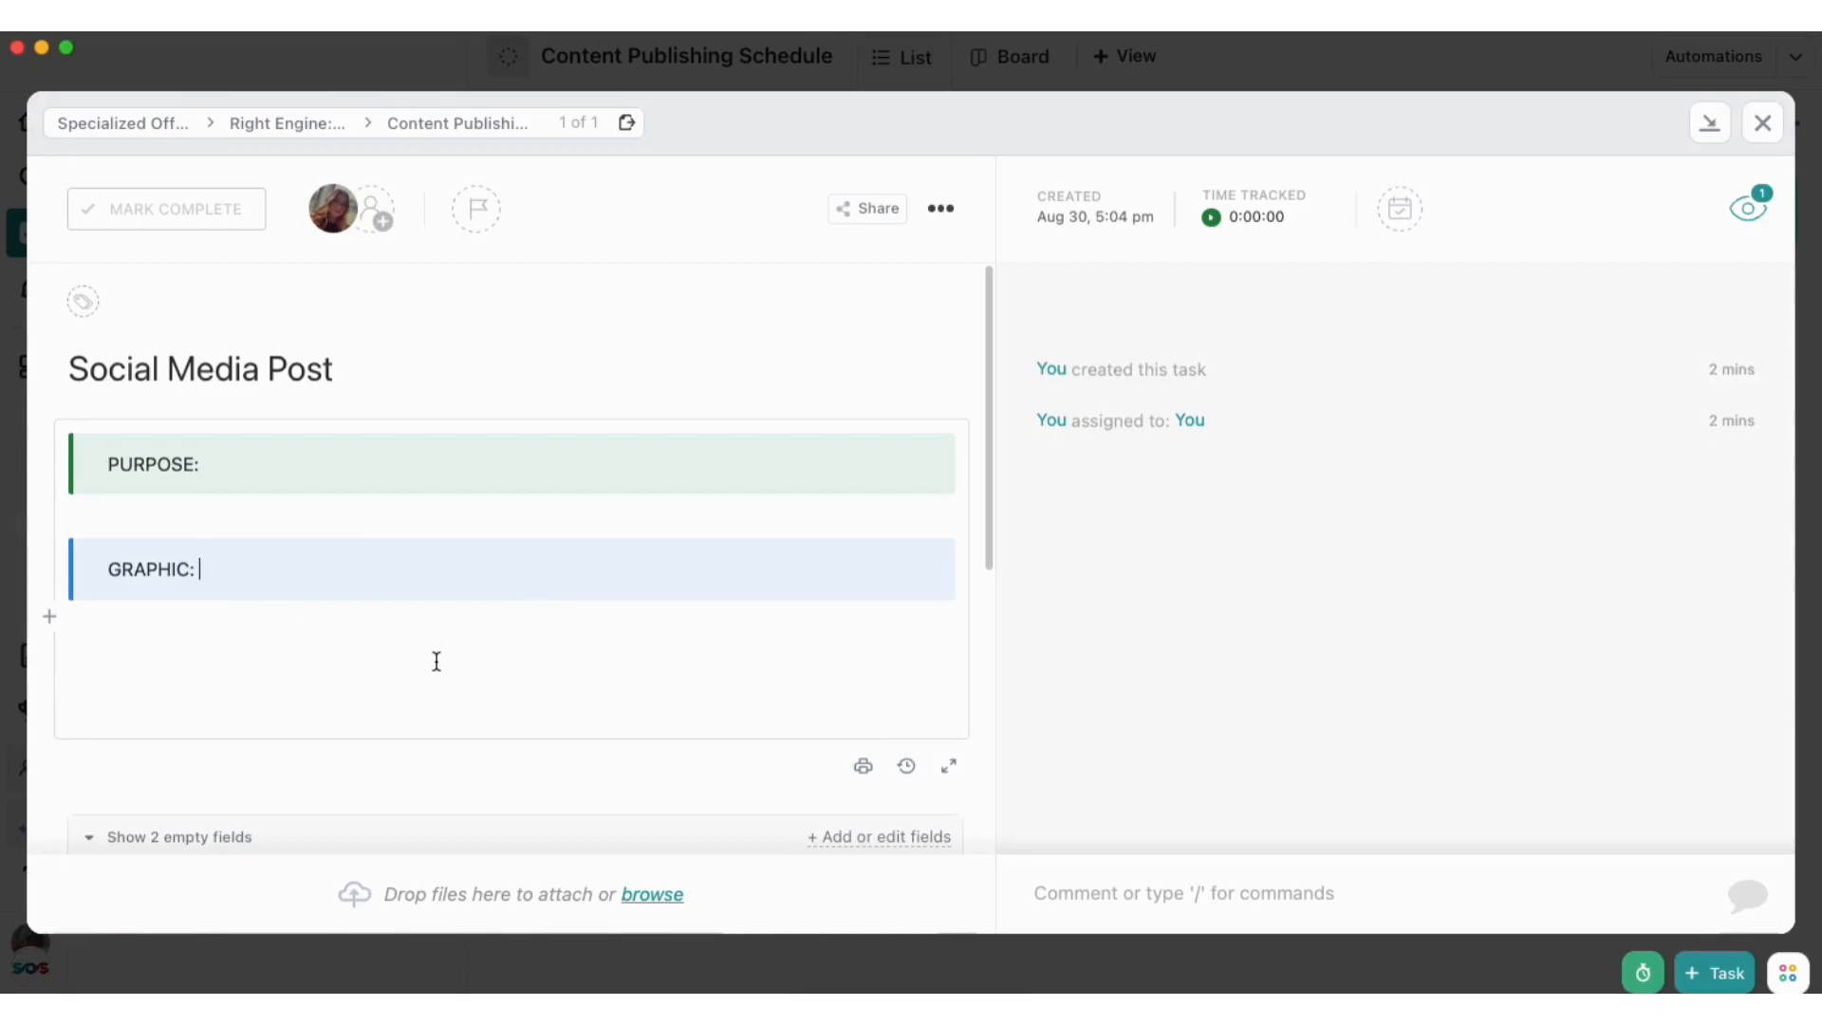
Save the Social Media Post task as a new template named "Social Media Post Template" and close the task
left_click(940, 212)
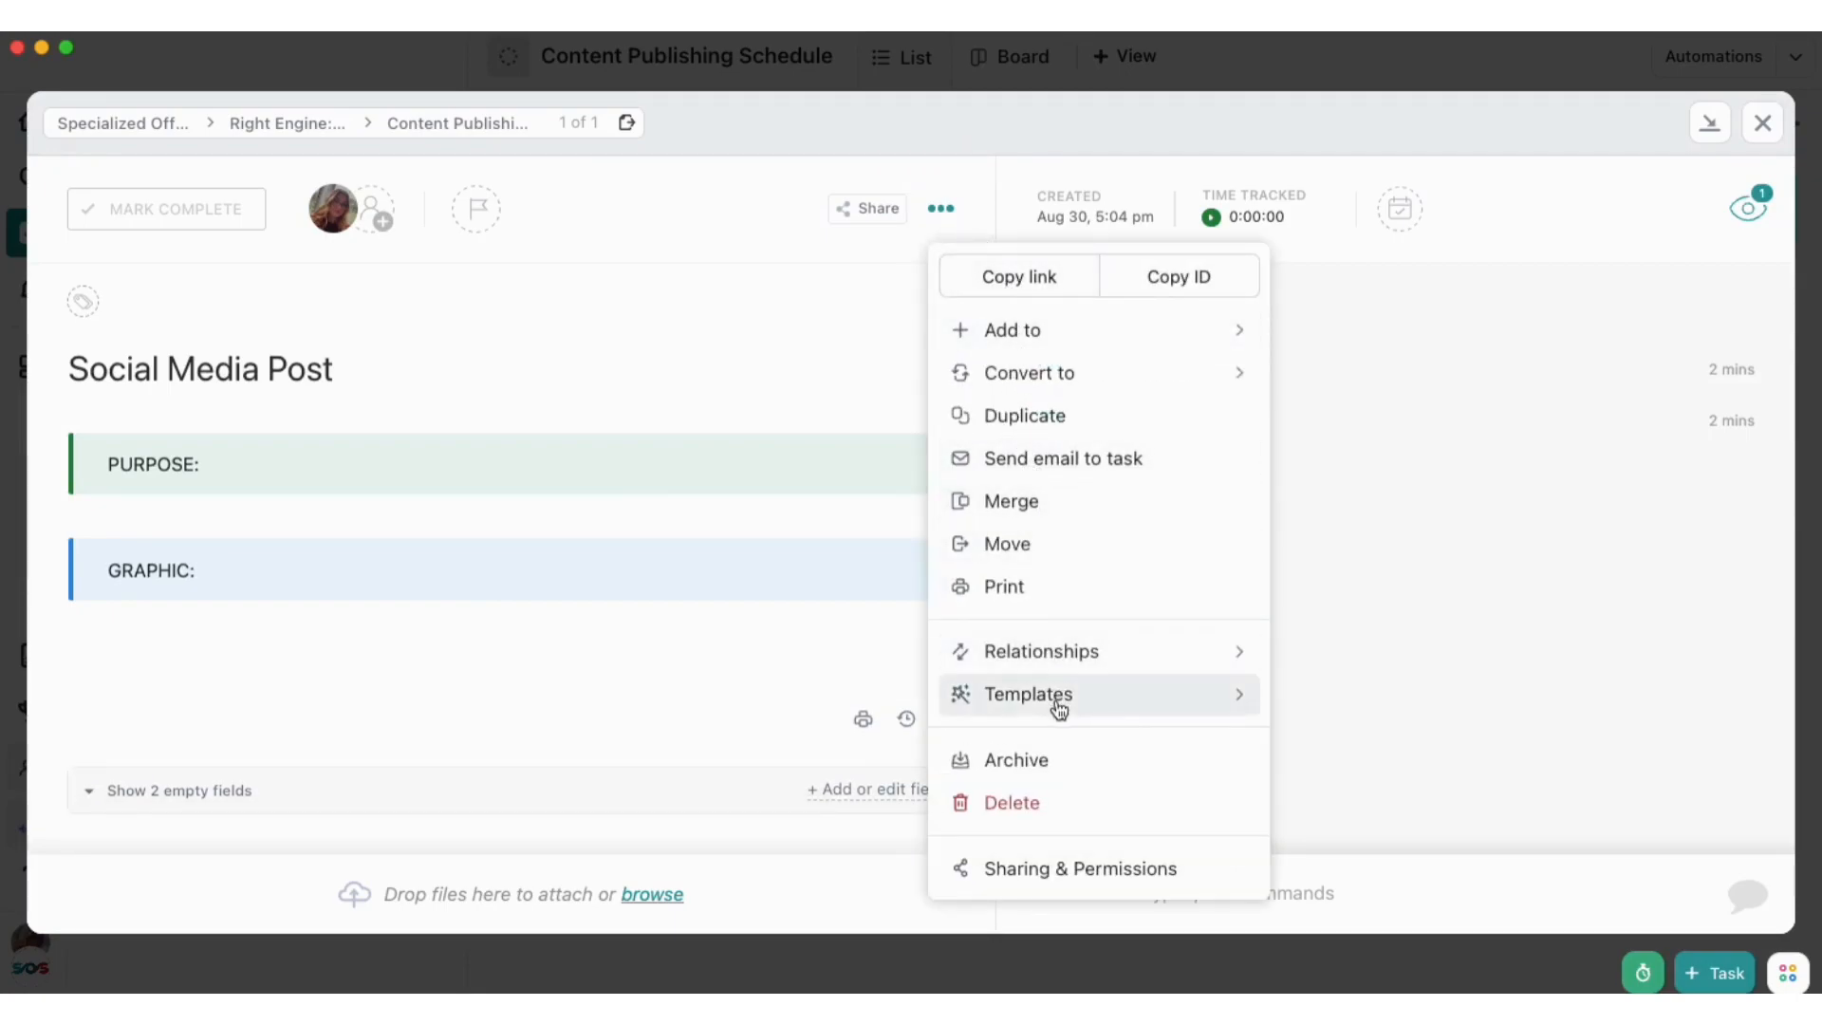
mouse_move(1058, 705)
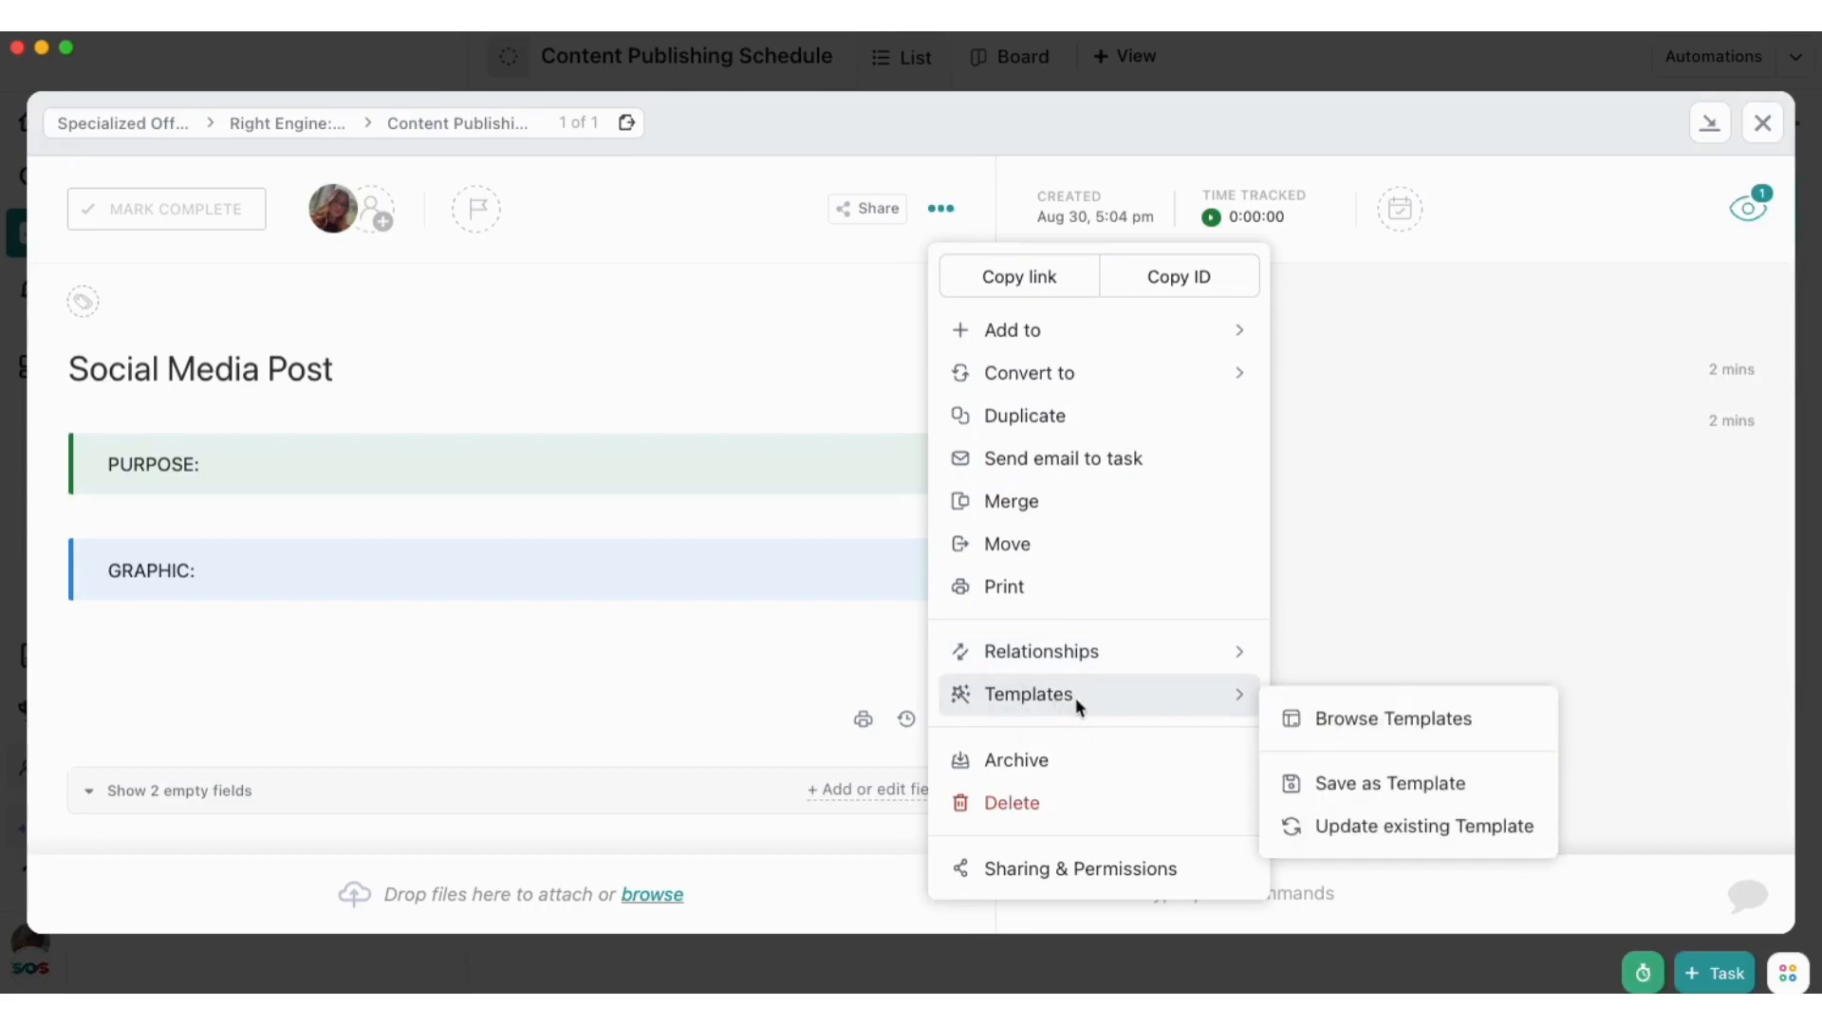
left_click(1357, 787)
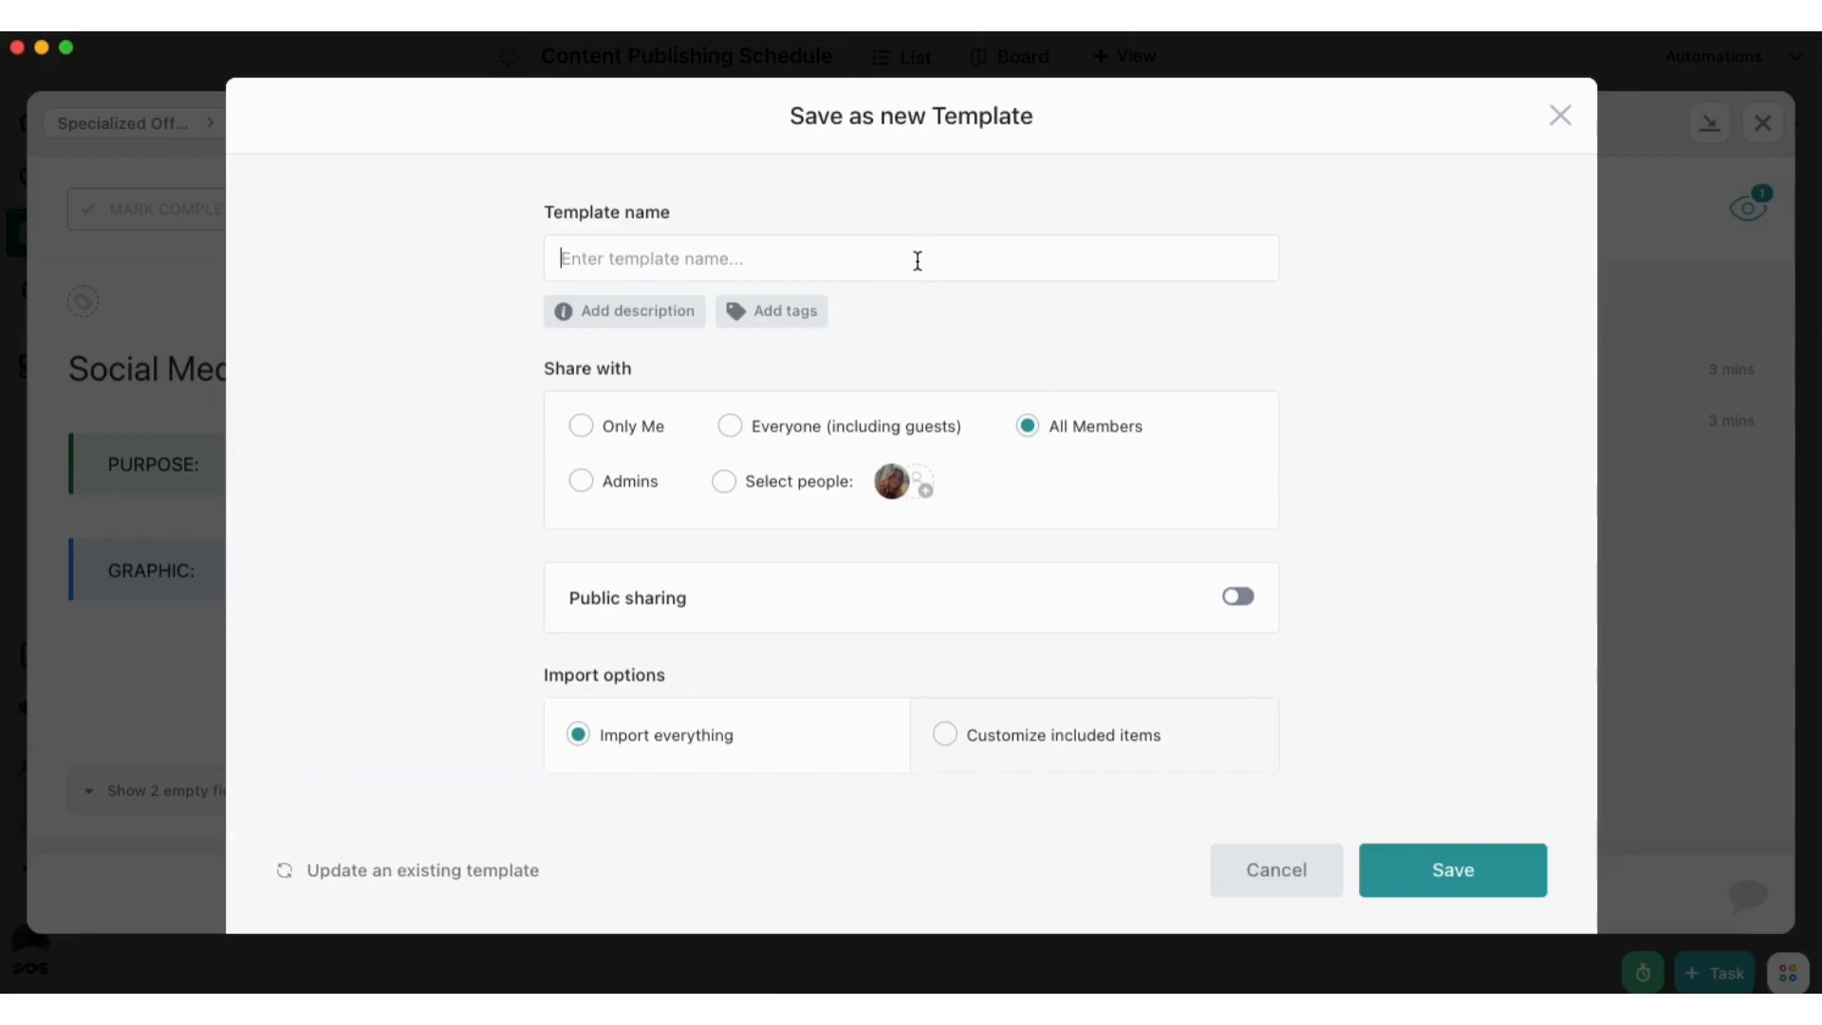
type("So")
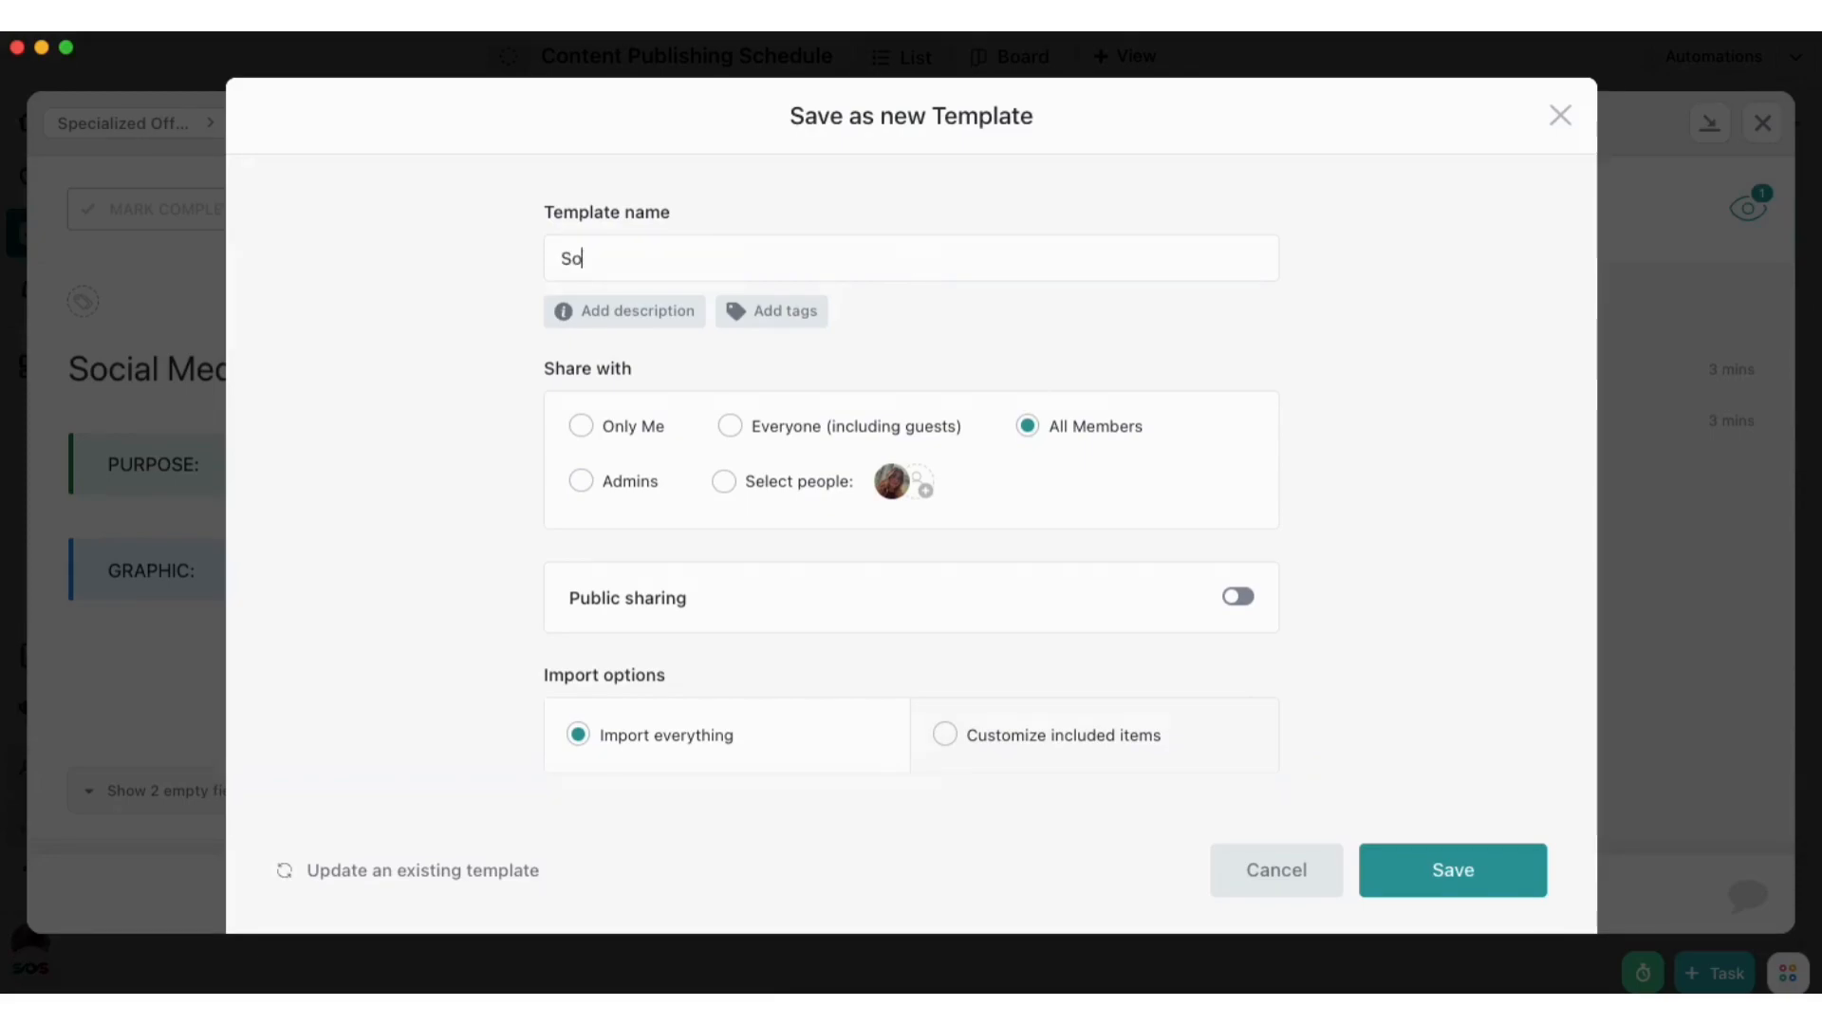
type("cial Media Post Template")
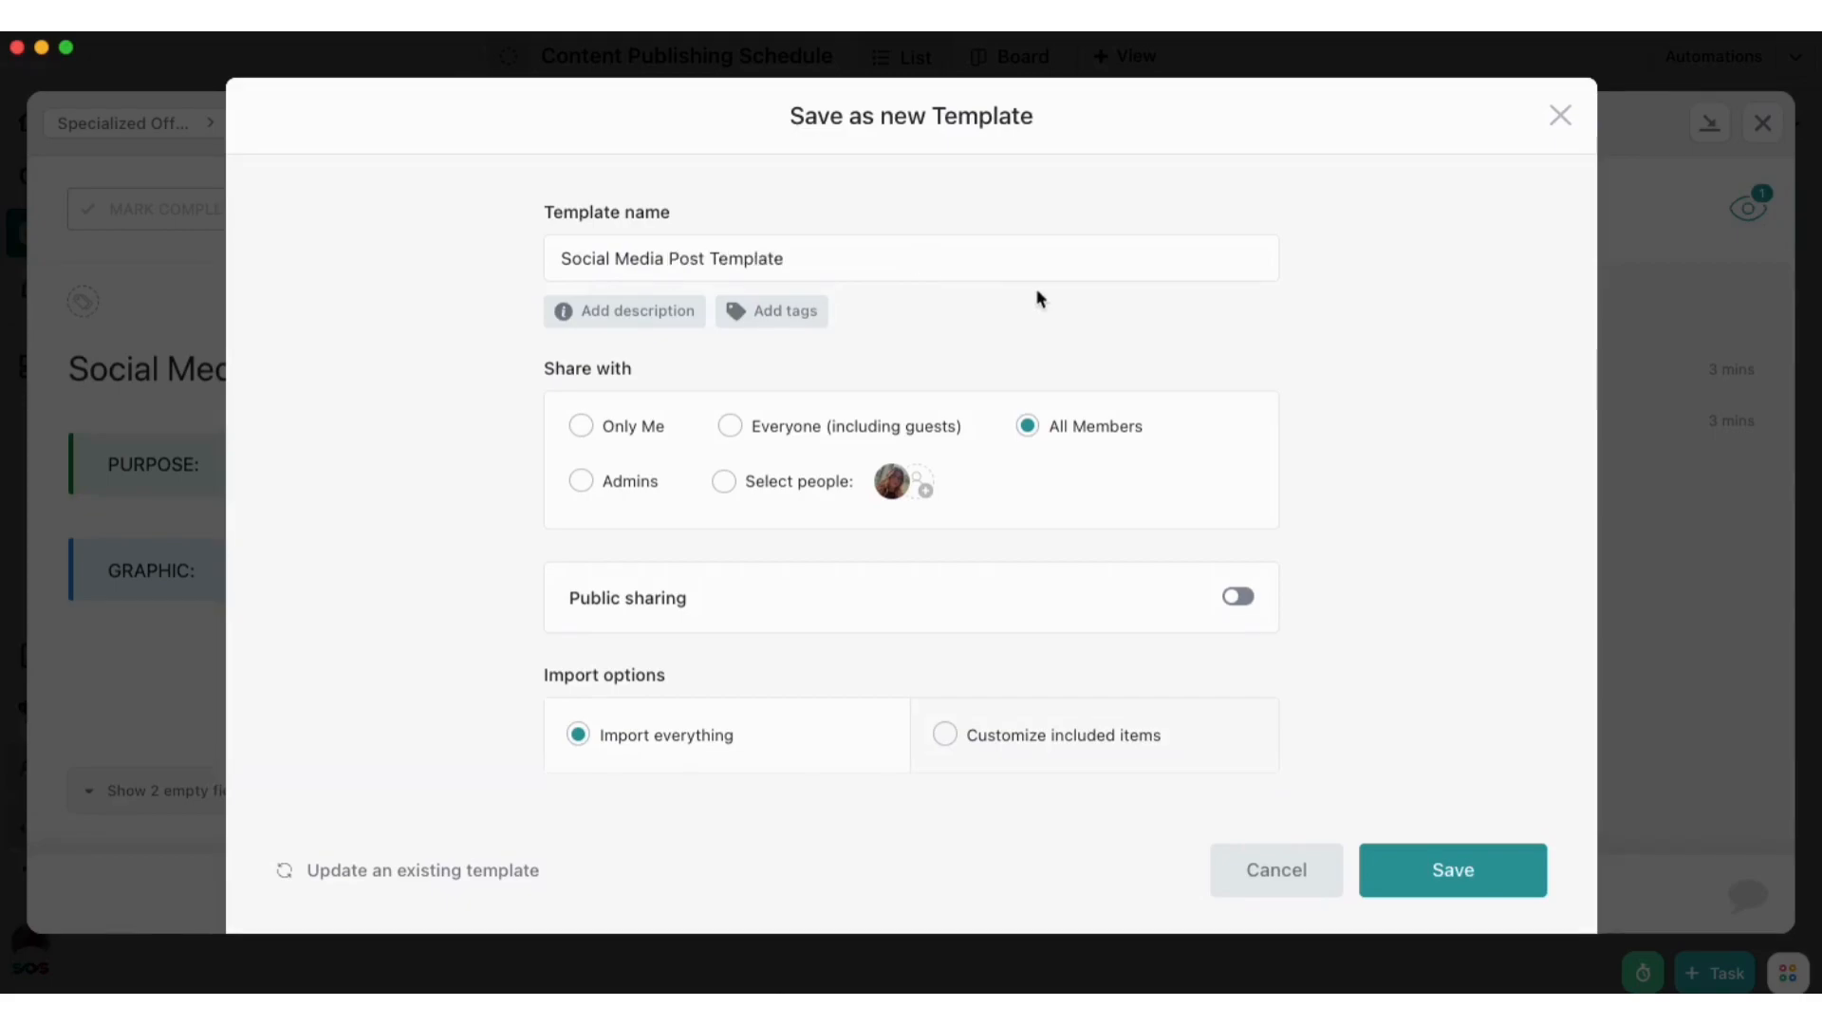
scroll(1035, 287, "down", 1)
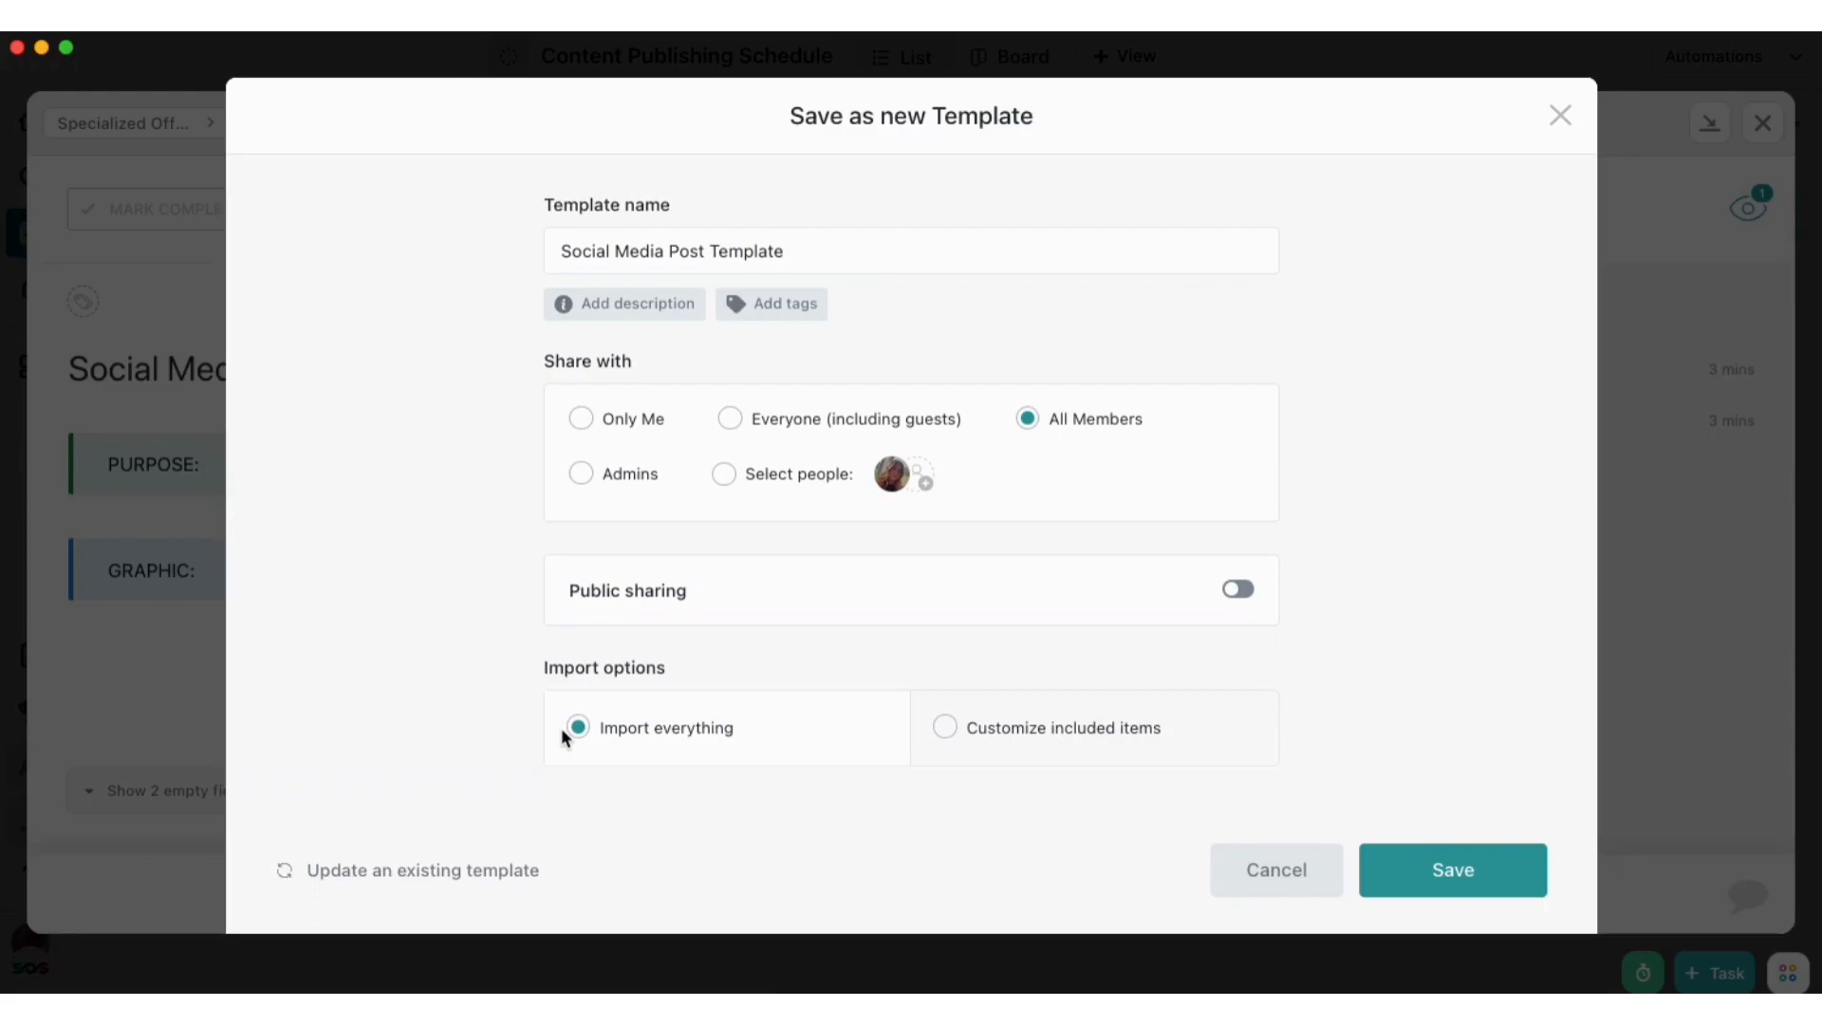
left_click(1465, 883)
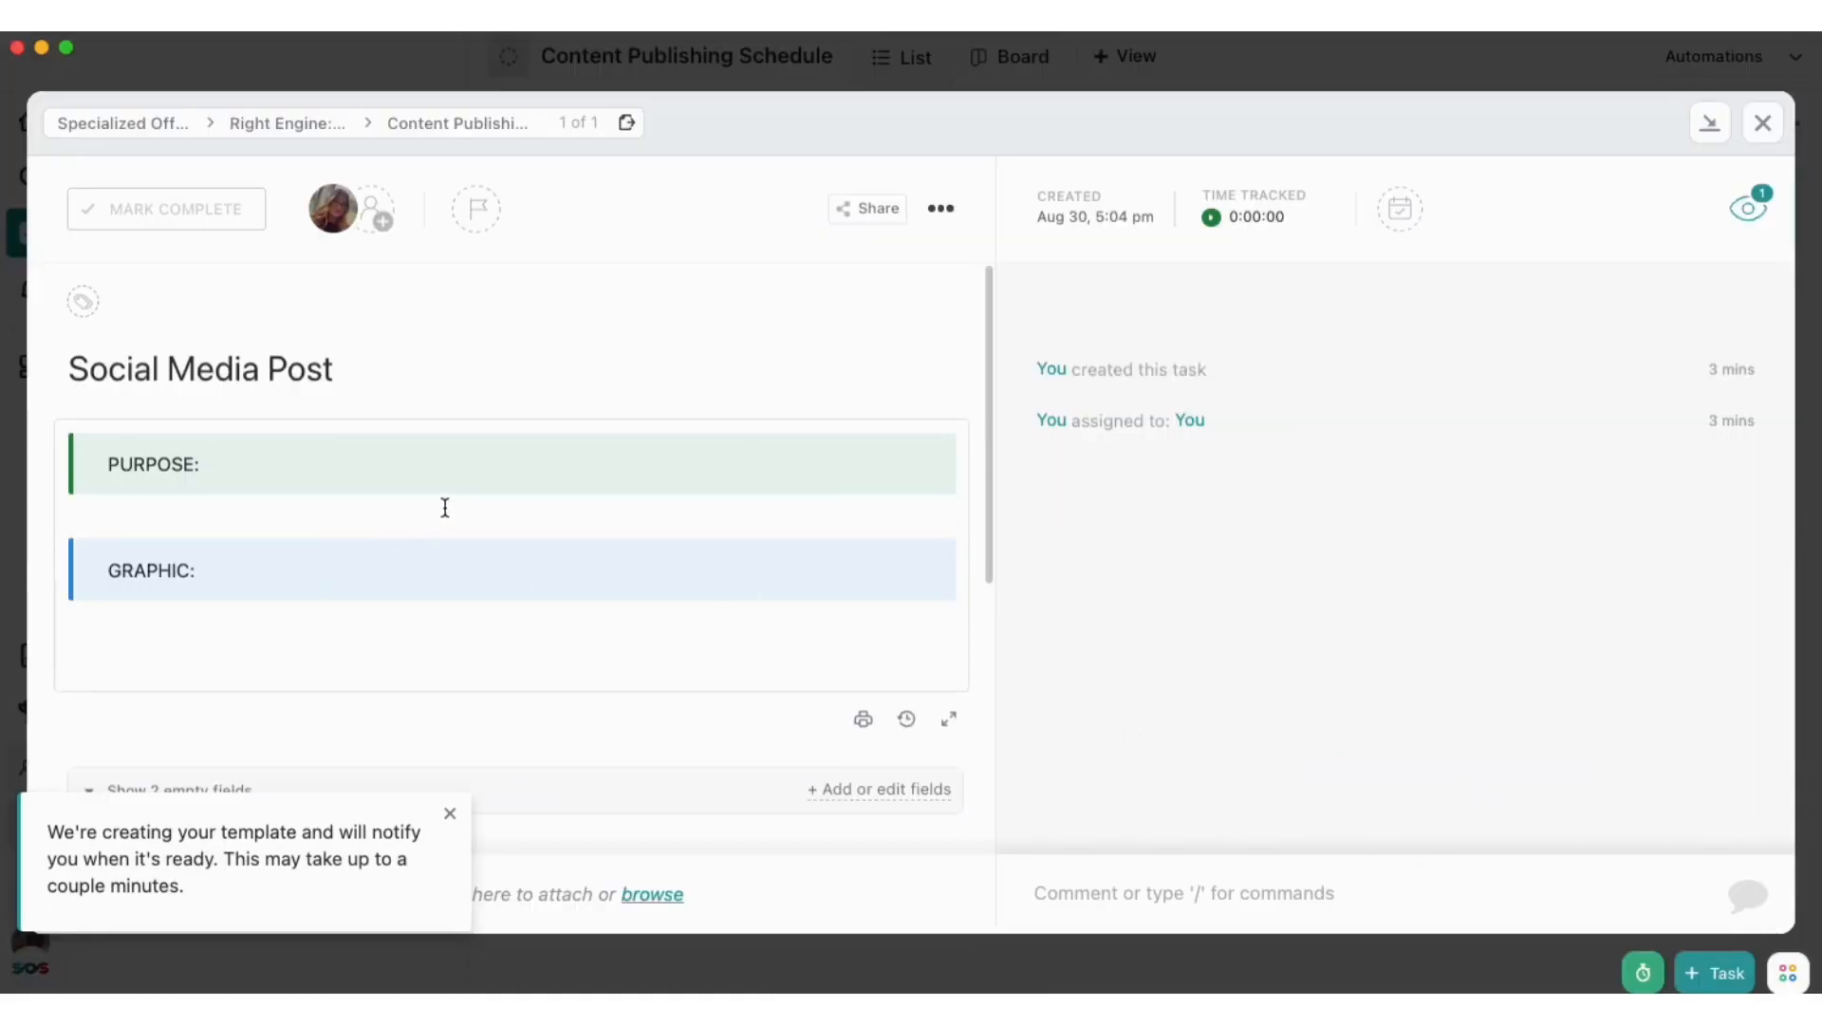
key("Escape")
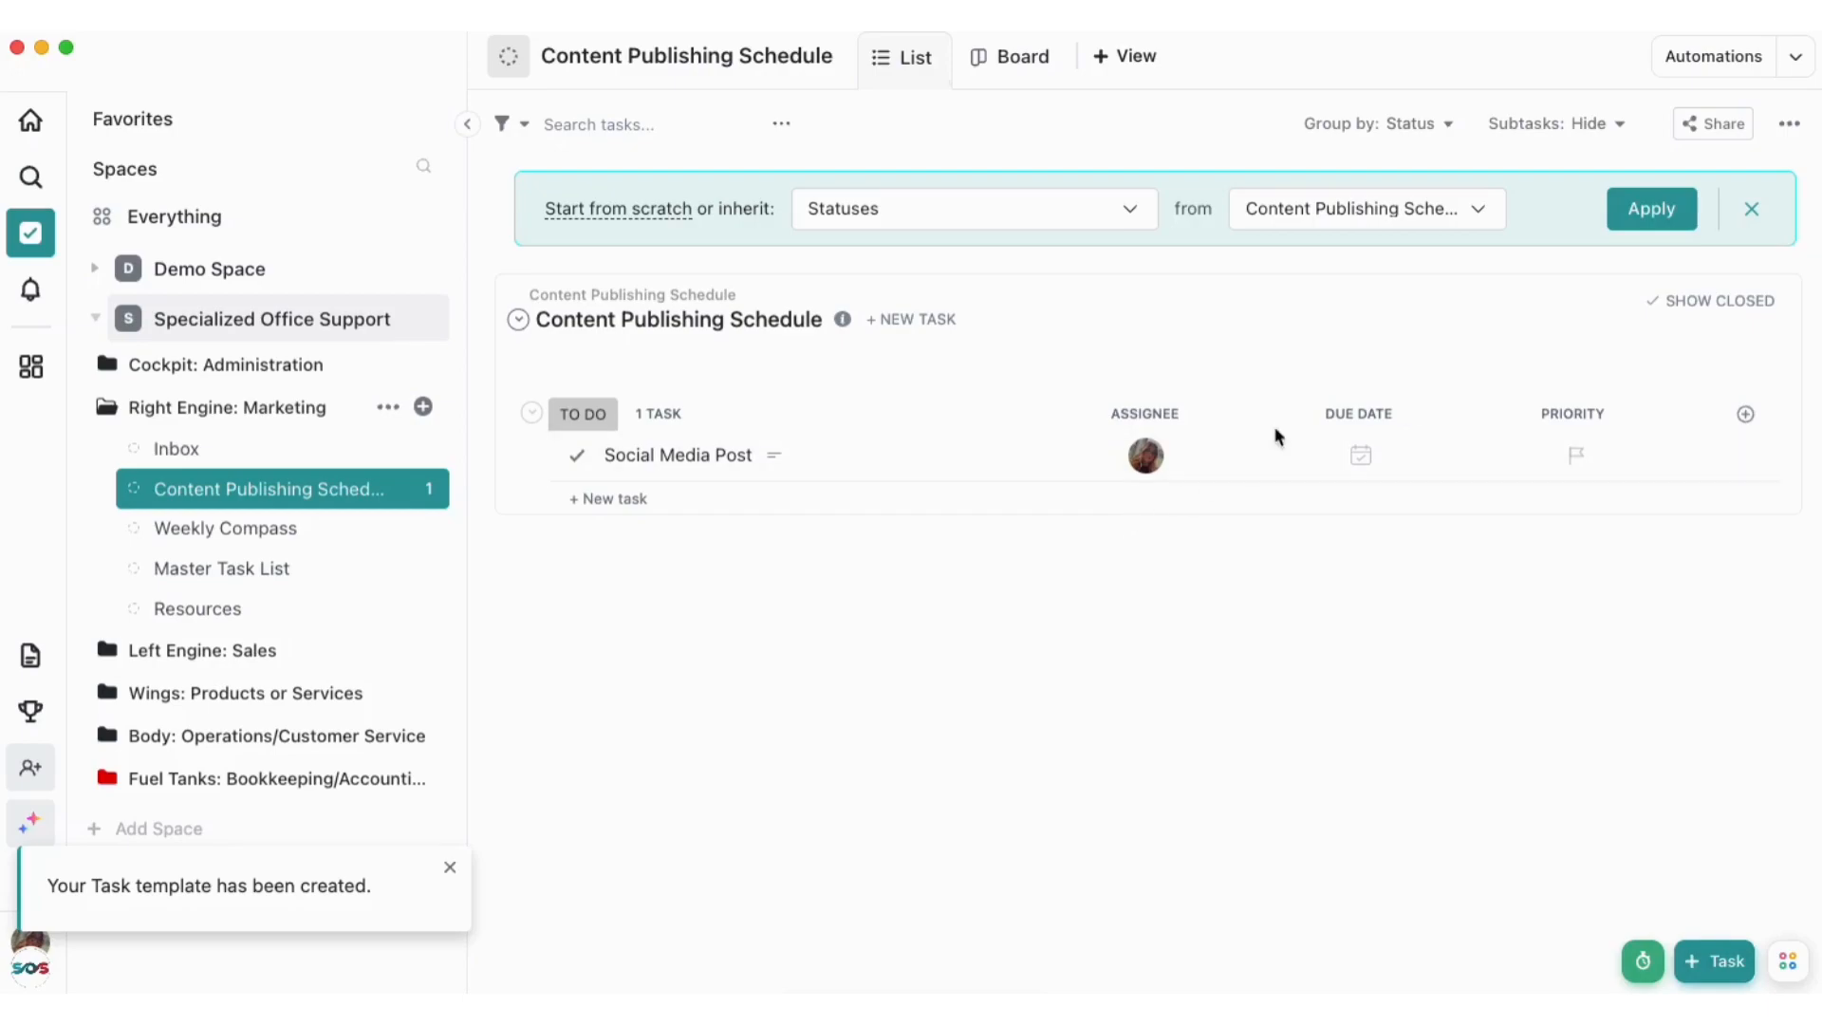
Start a new automation for the Content Publishing Schedule list with the trigger "Task or subtask created" and review its creation sources
left_click(1696, 59)
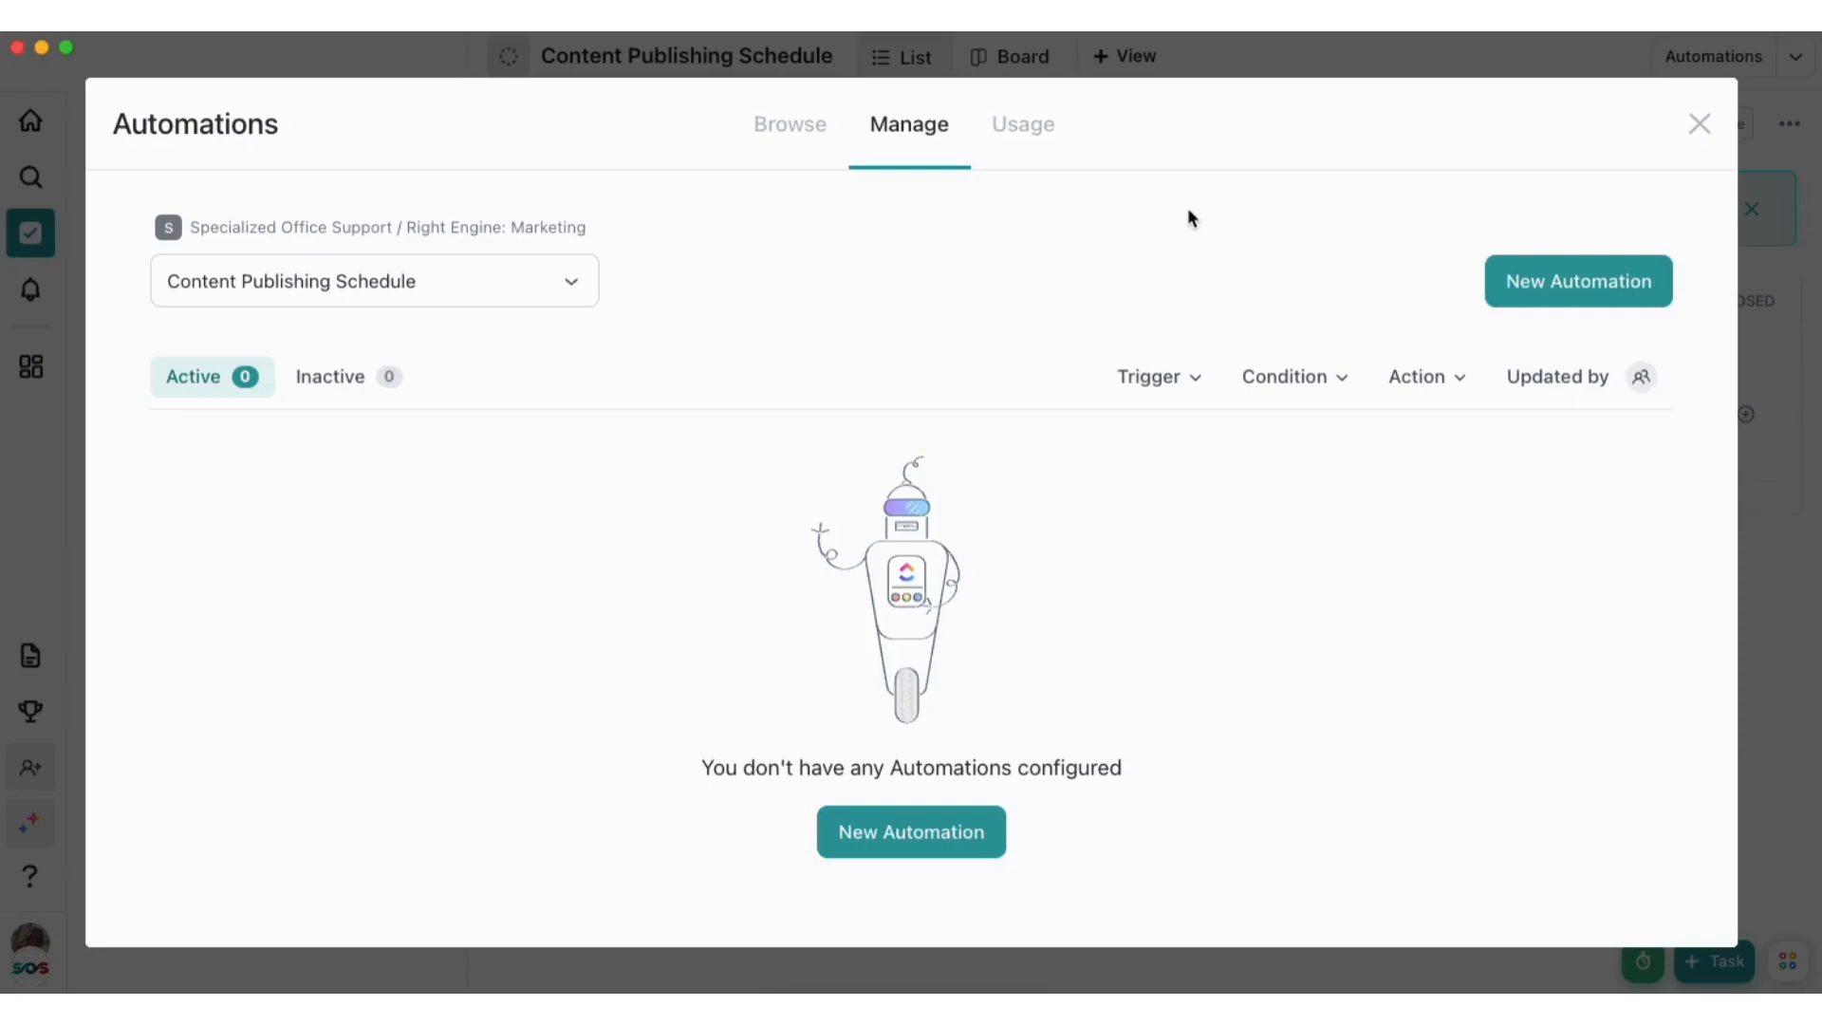
left_click(912, 830)
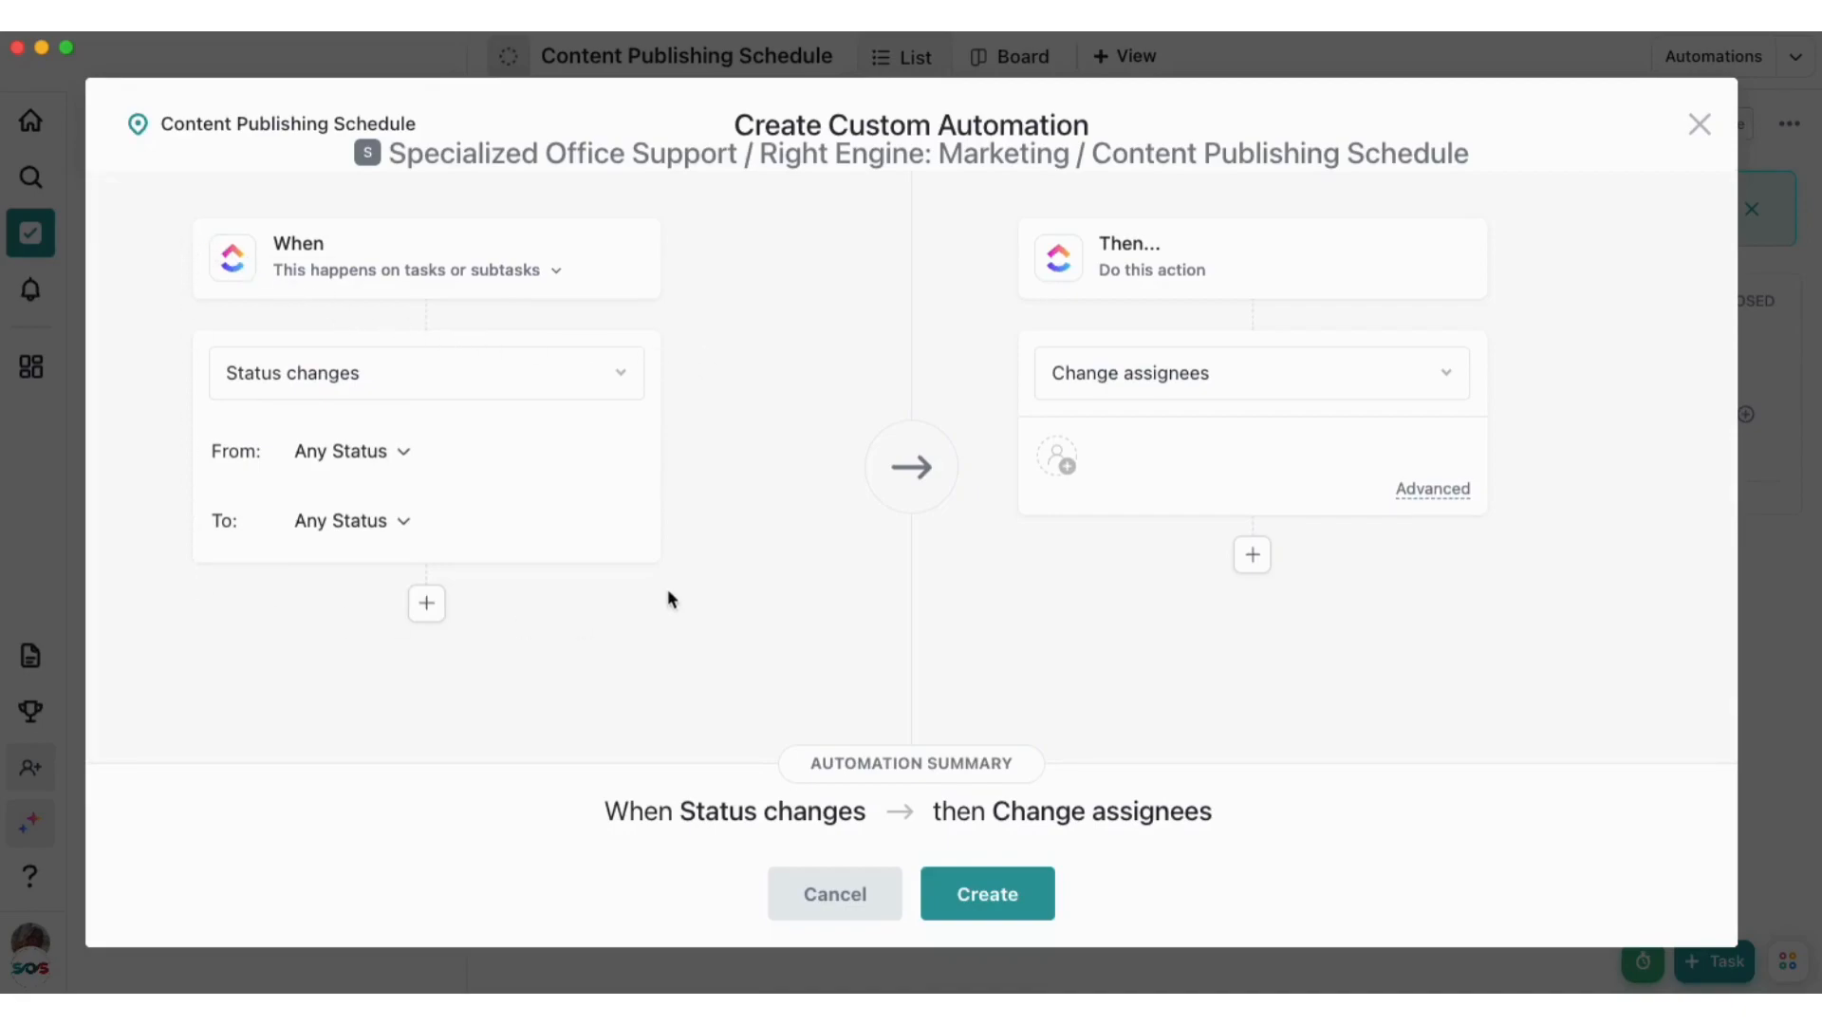
left_click(583, 387)
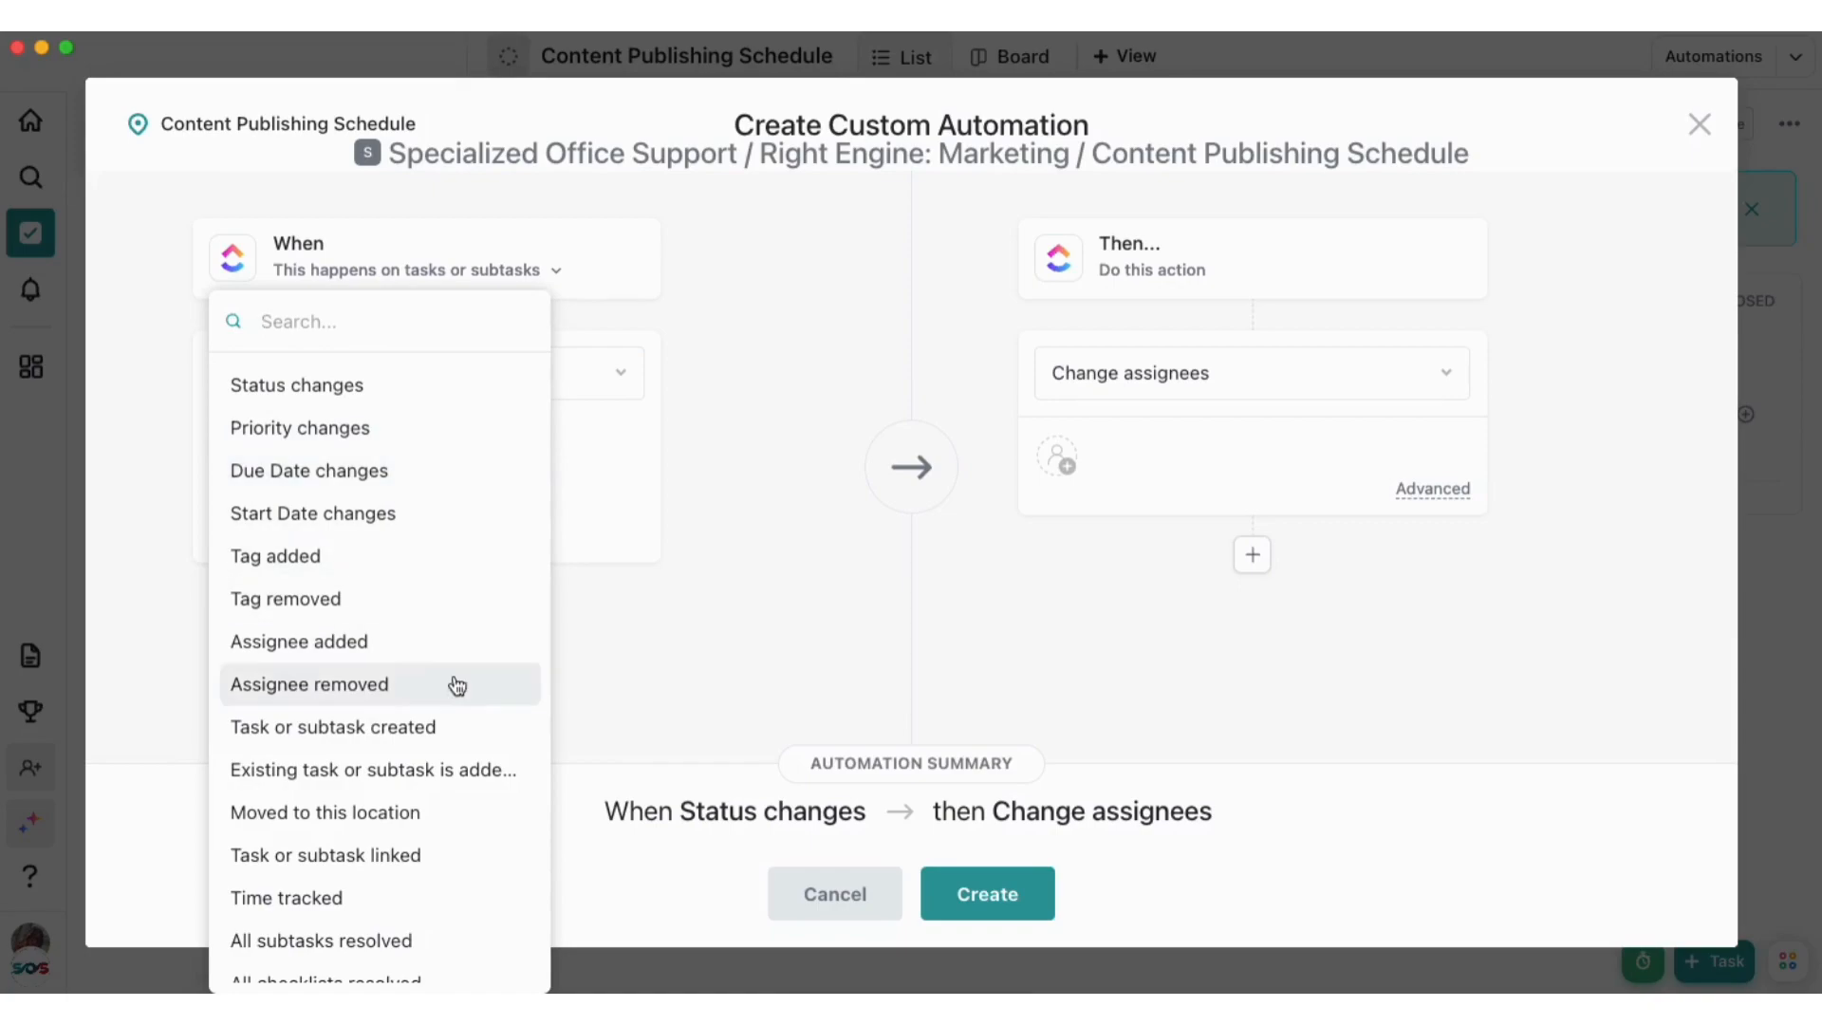
left_click(452, 724)
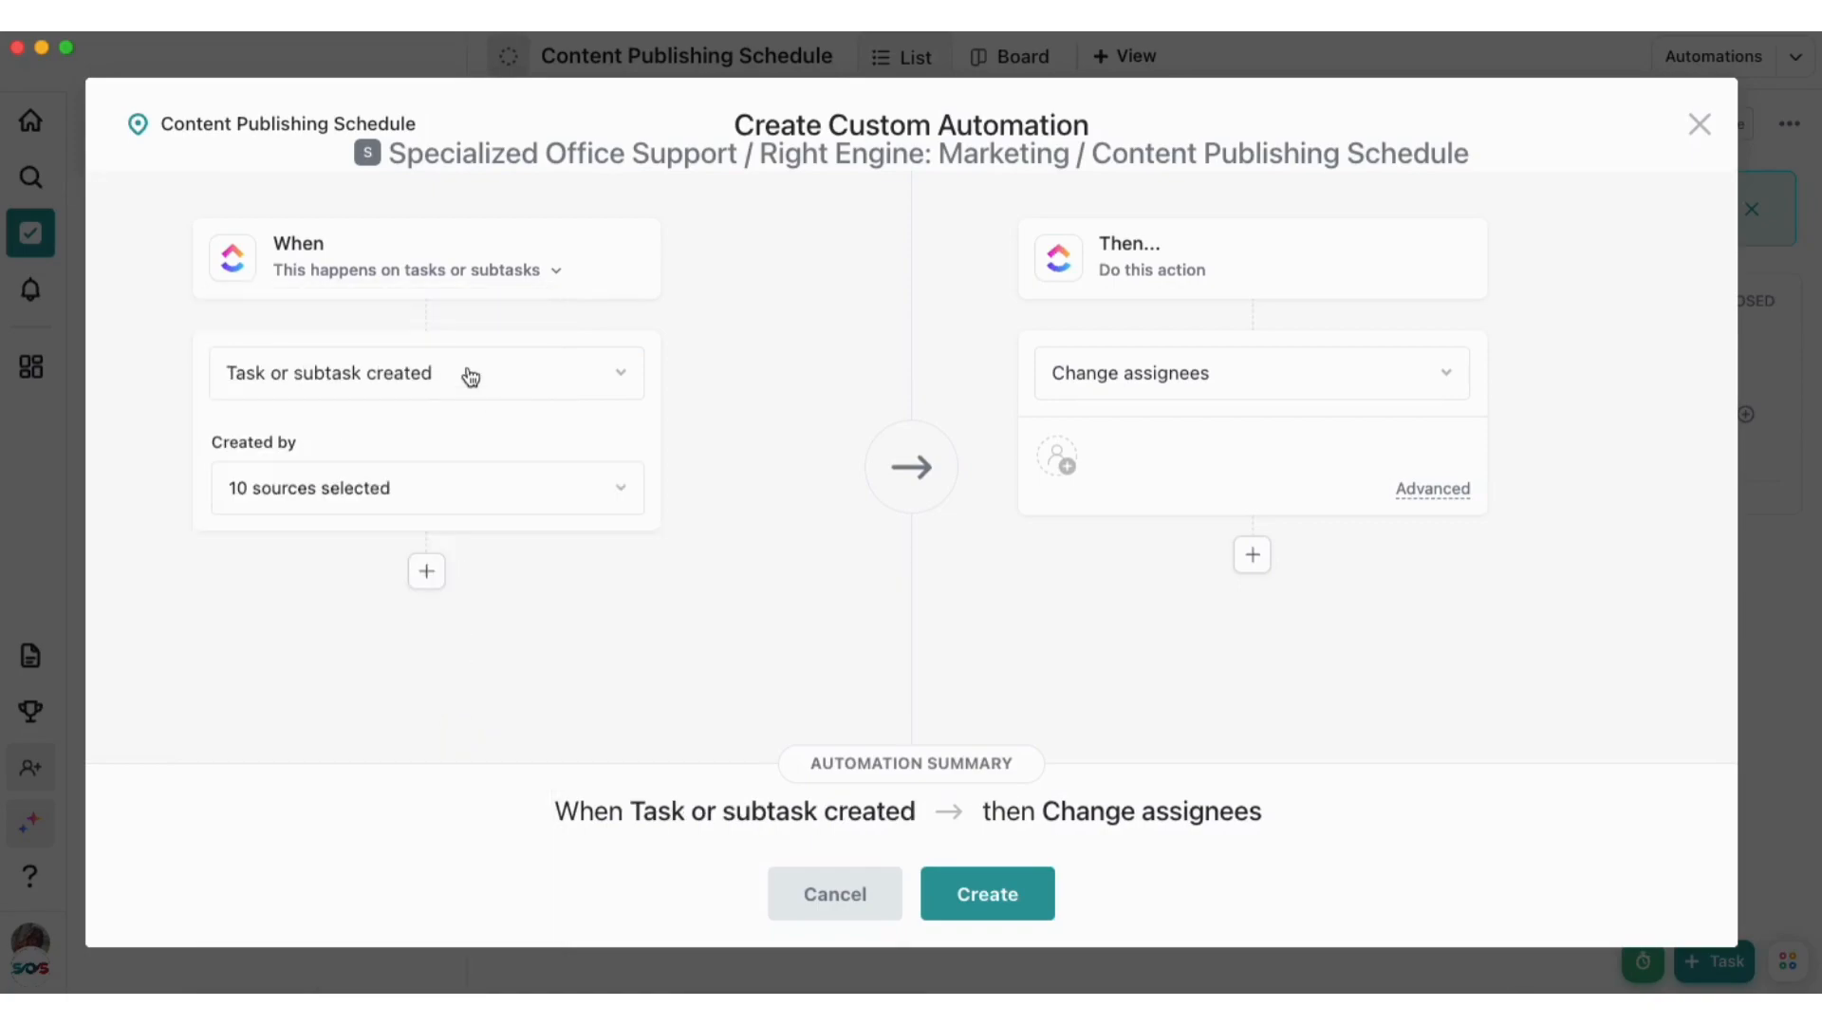
left_click(375, 496)
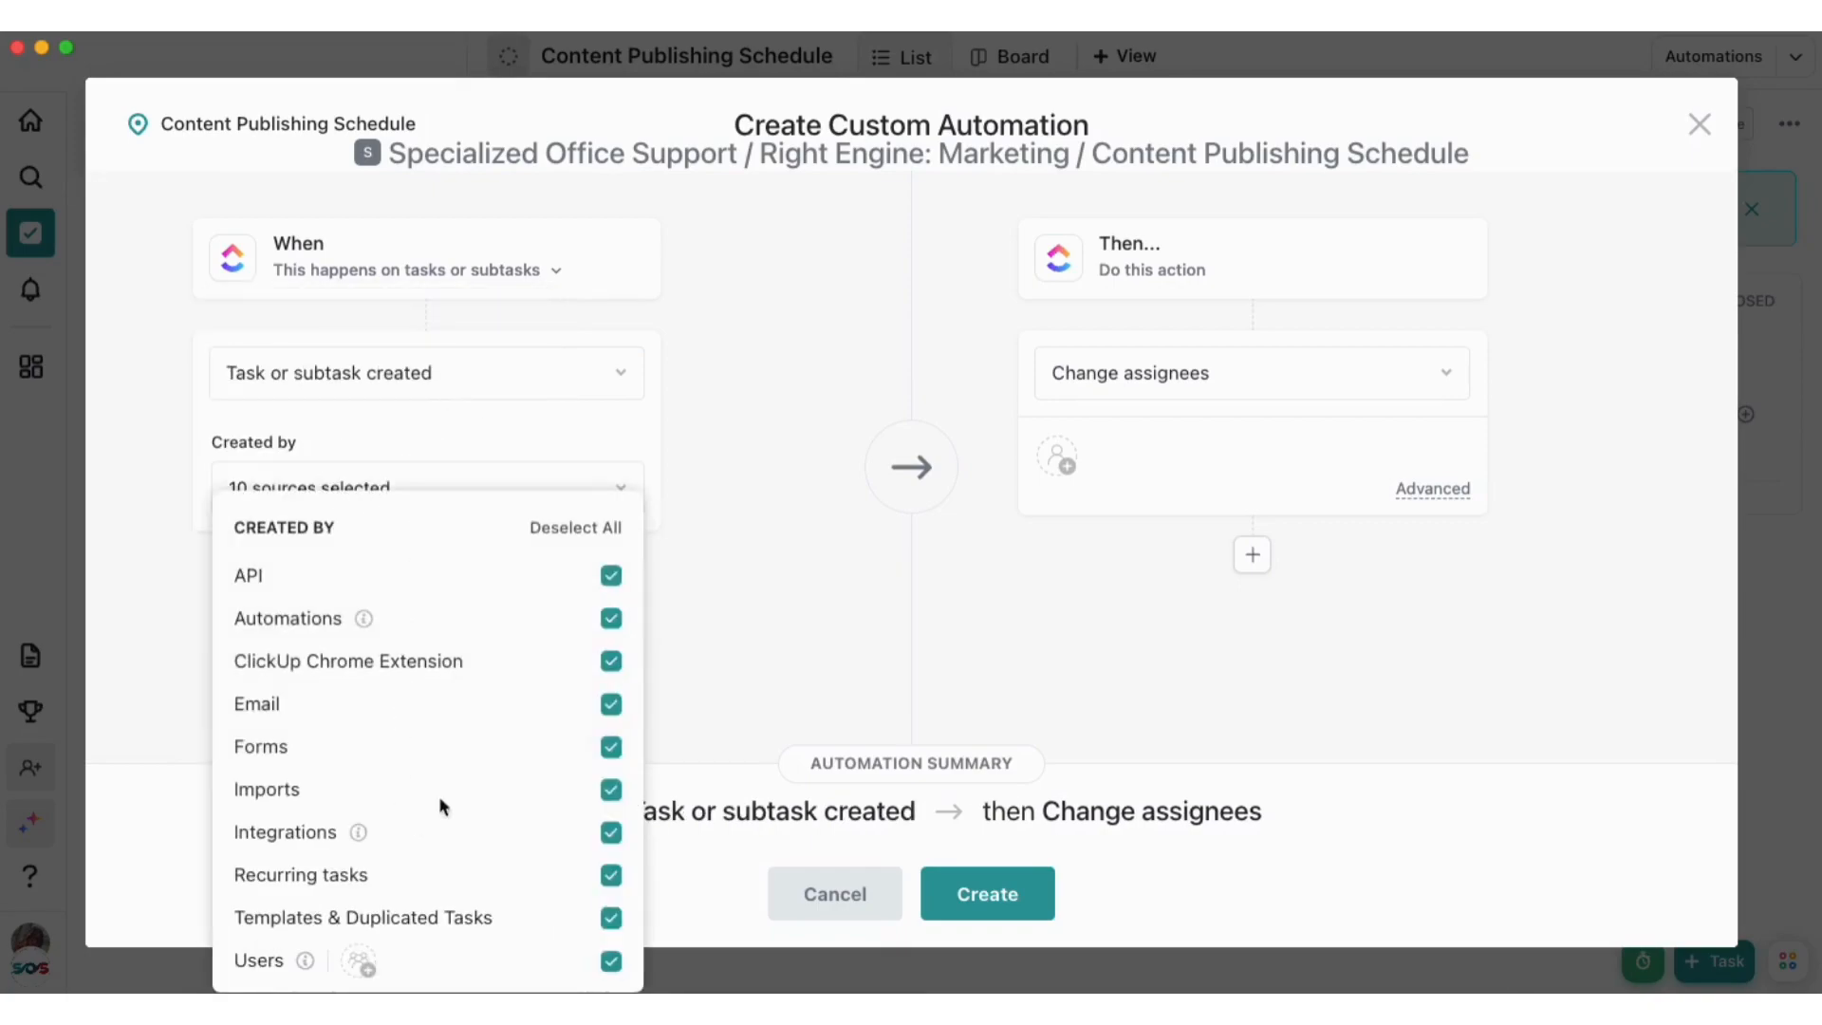
left_click(715, 617)
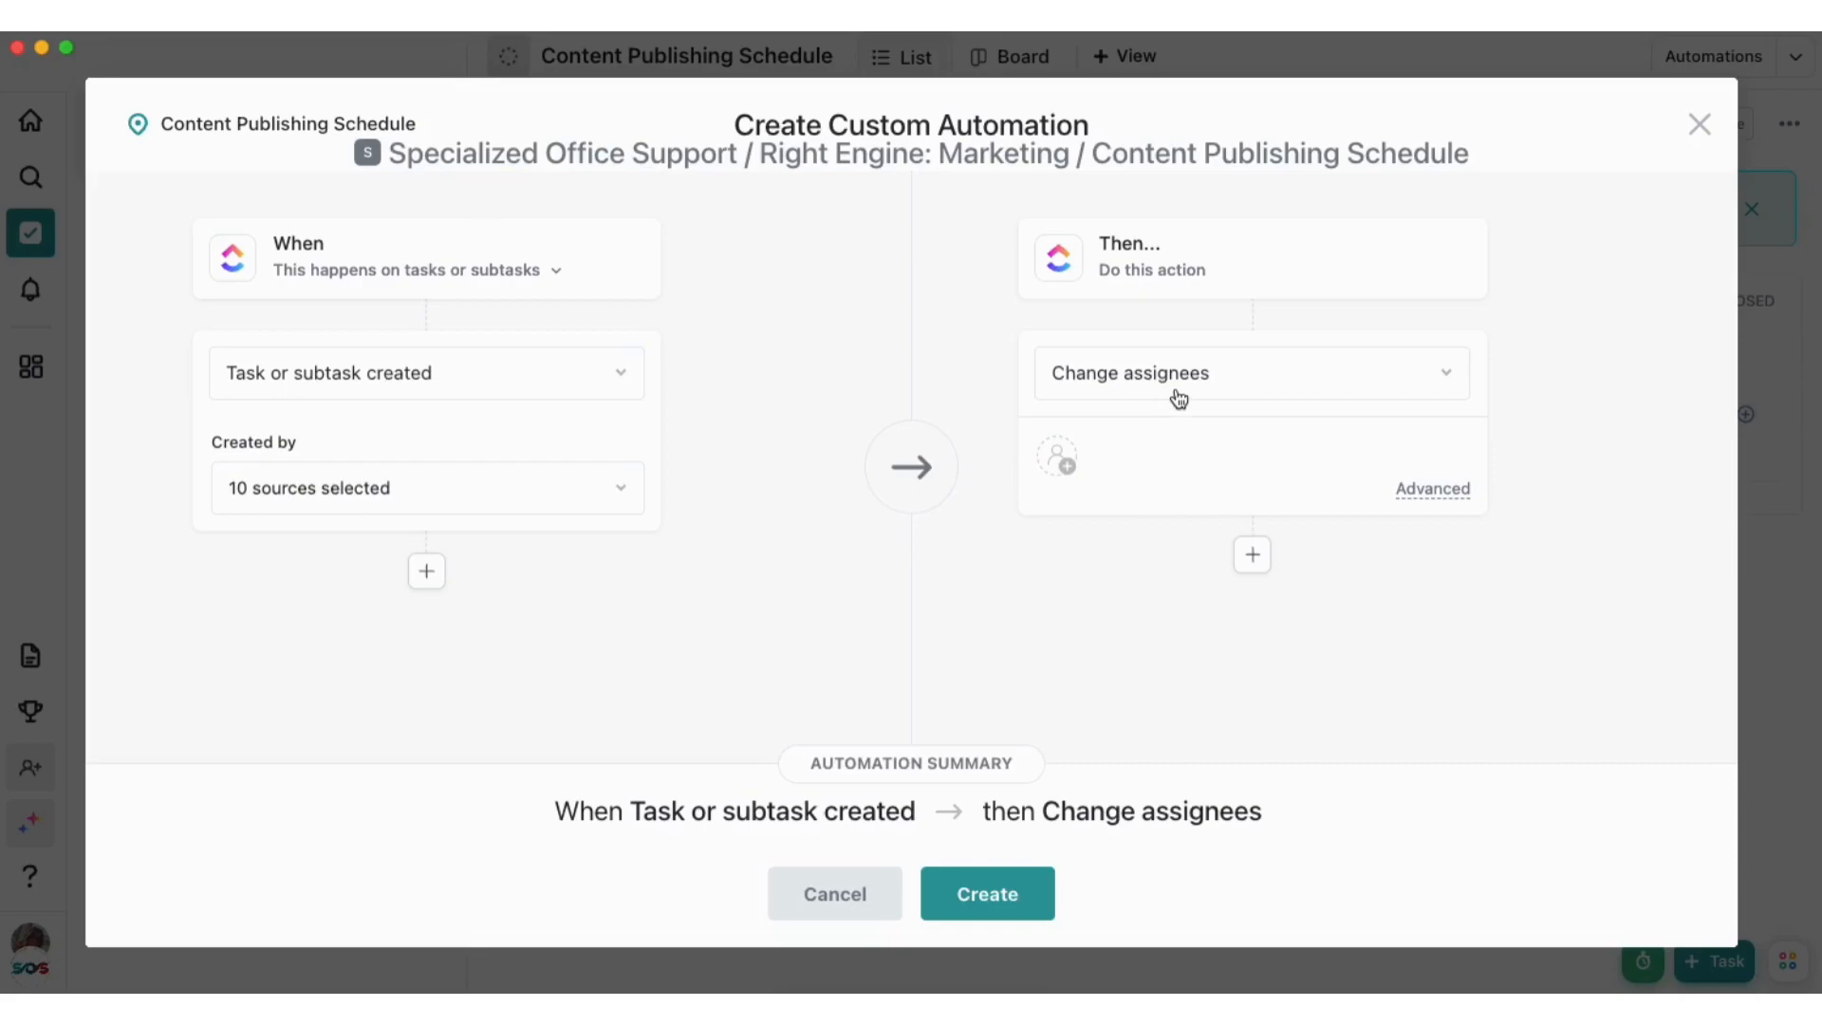
Set the automation's action to apply the Social Media Post Template, create the automation and close the automations manager
left_click(1204, 374)
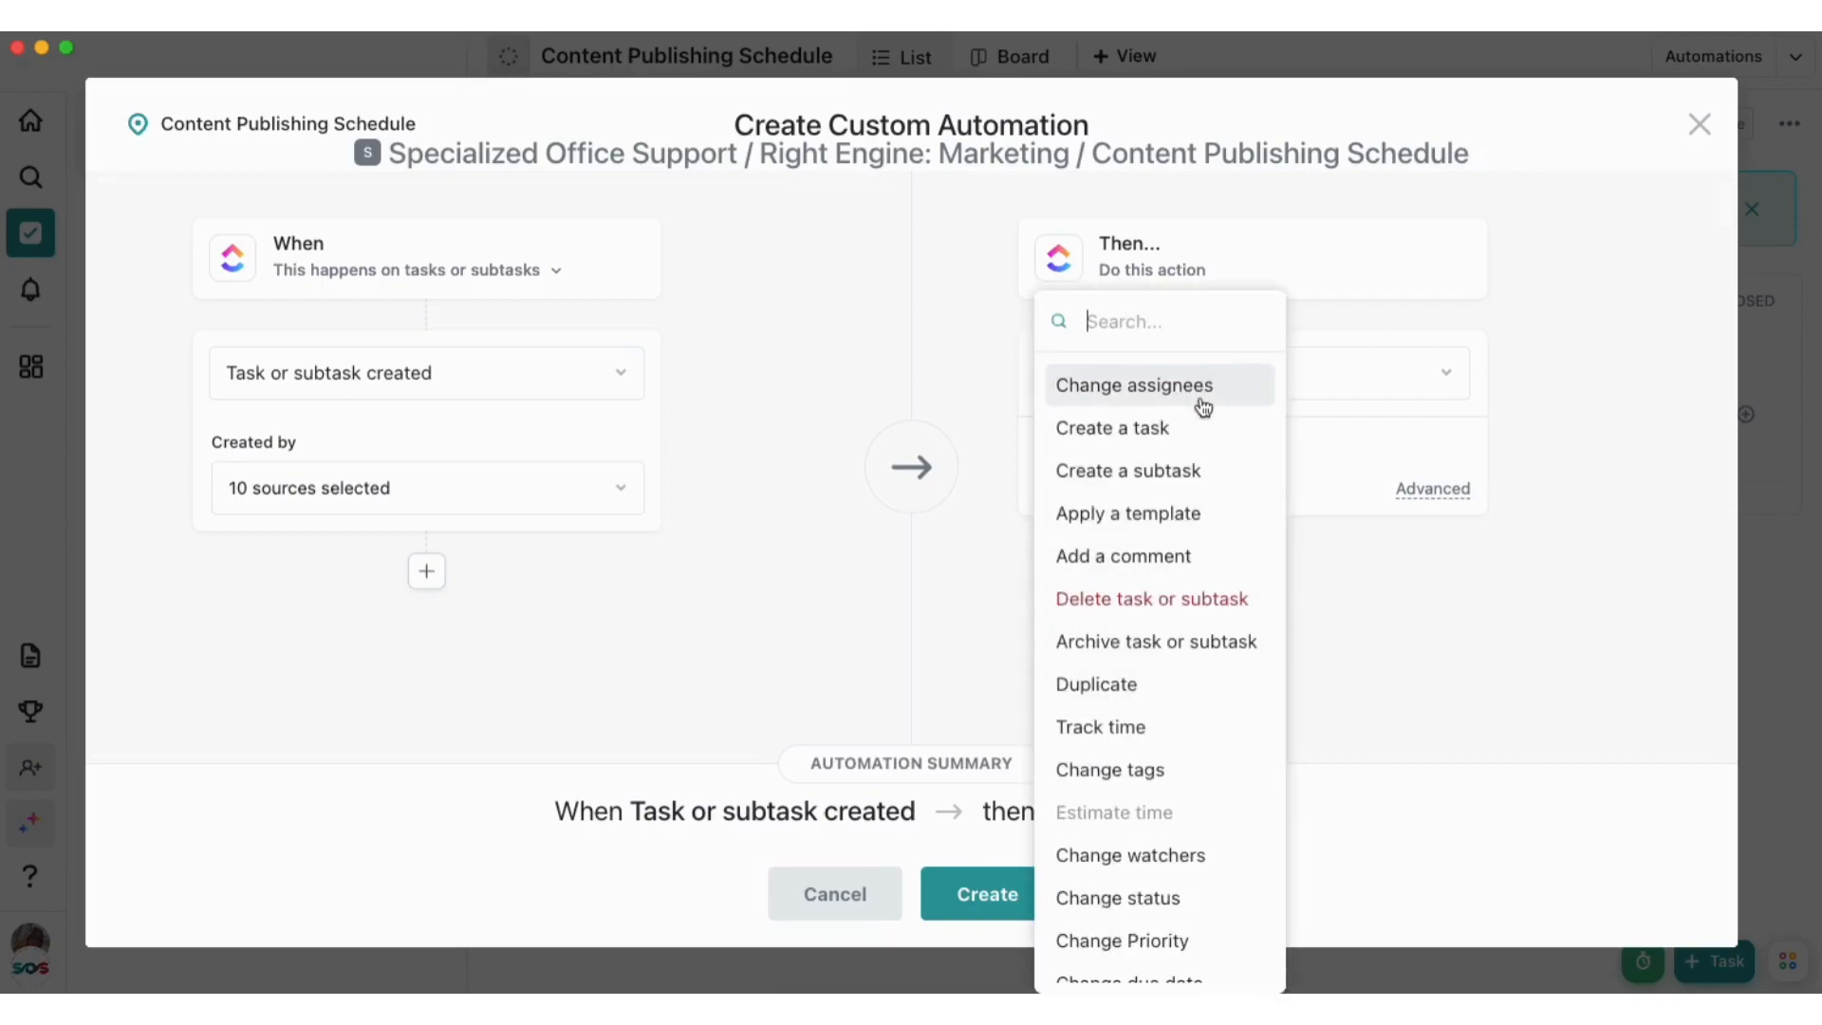
left_click(1175, 514)
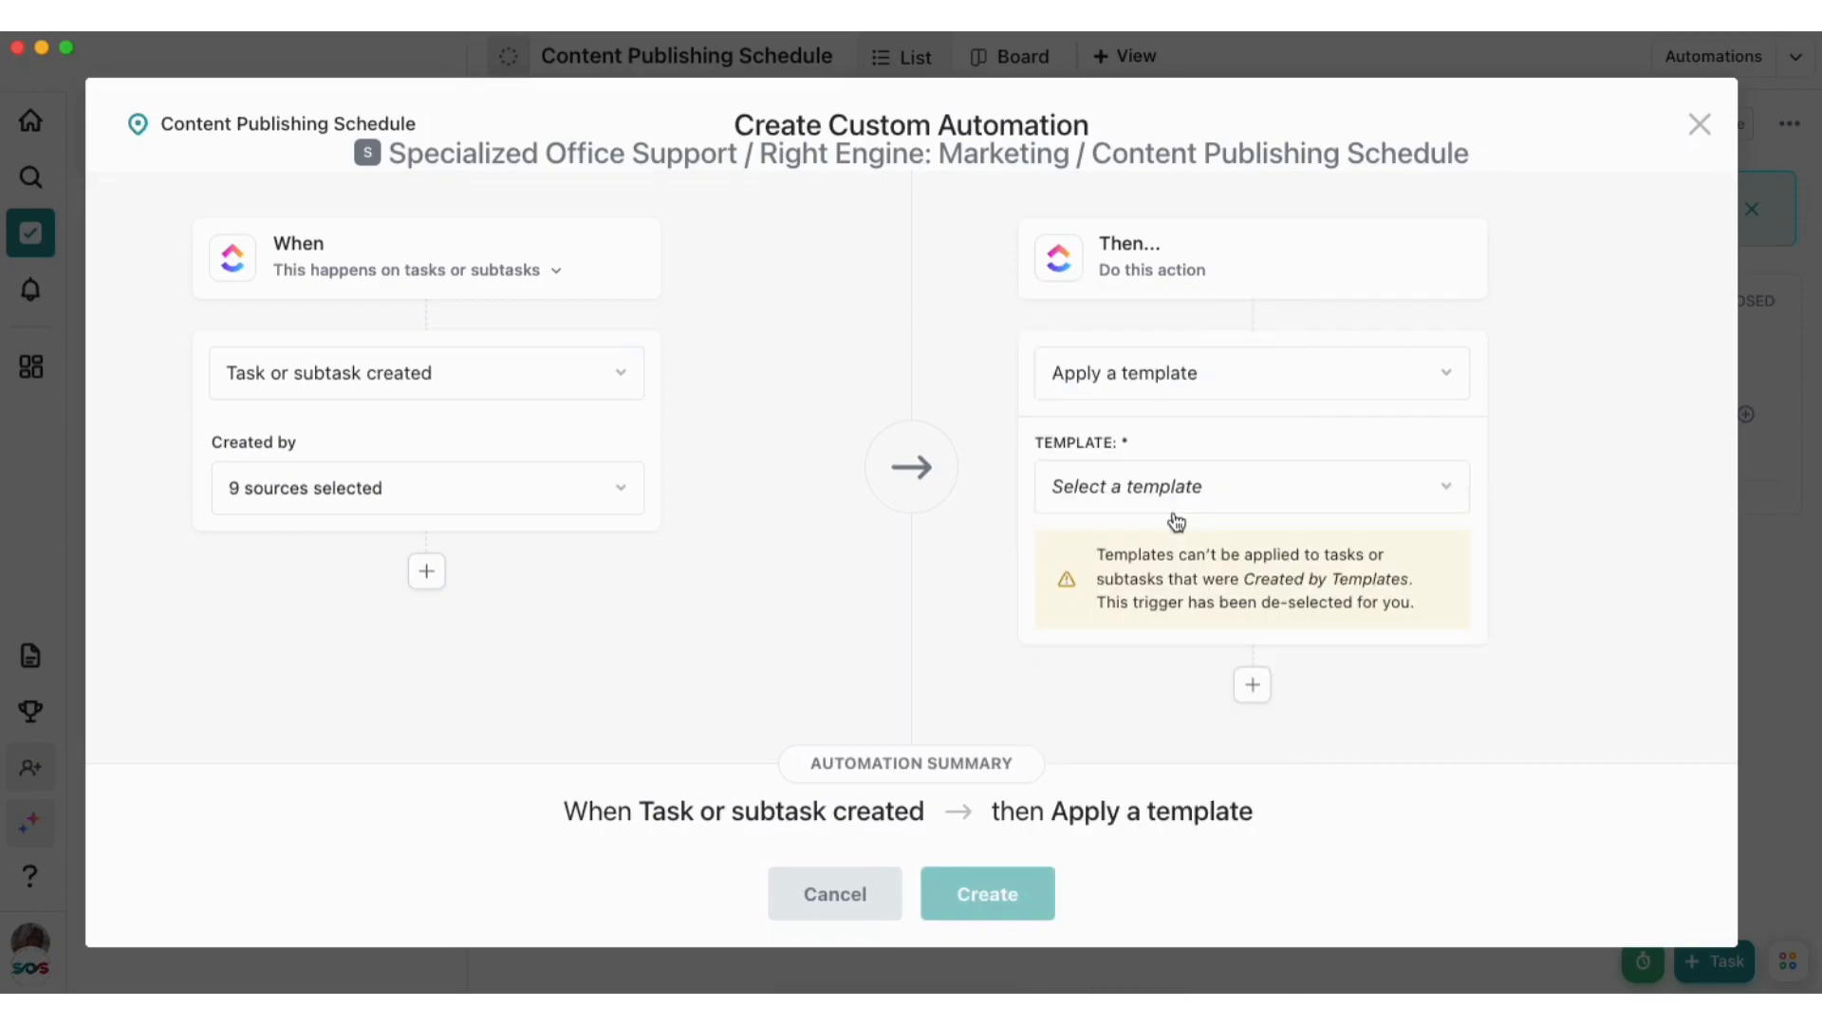
left_click(1269, 503)
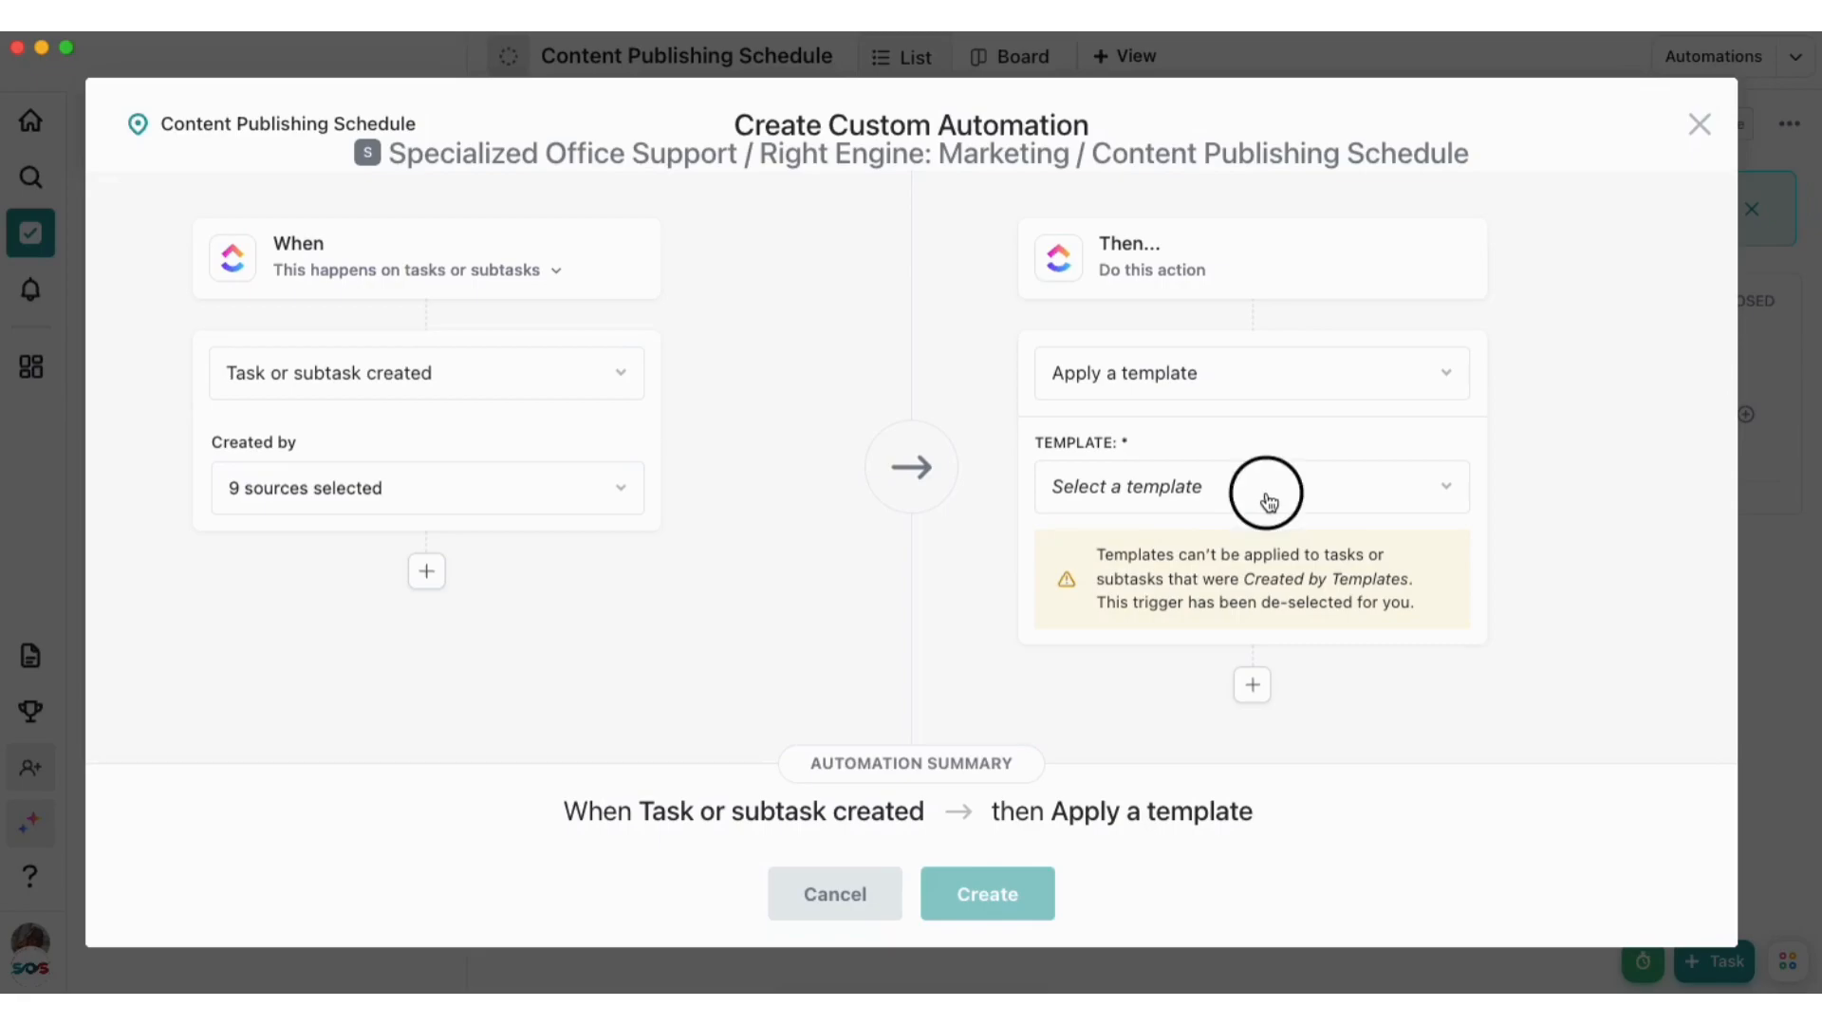
mouse_move(760, 508)
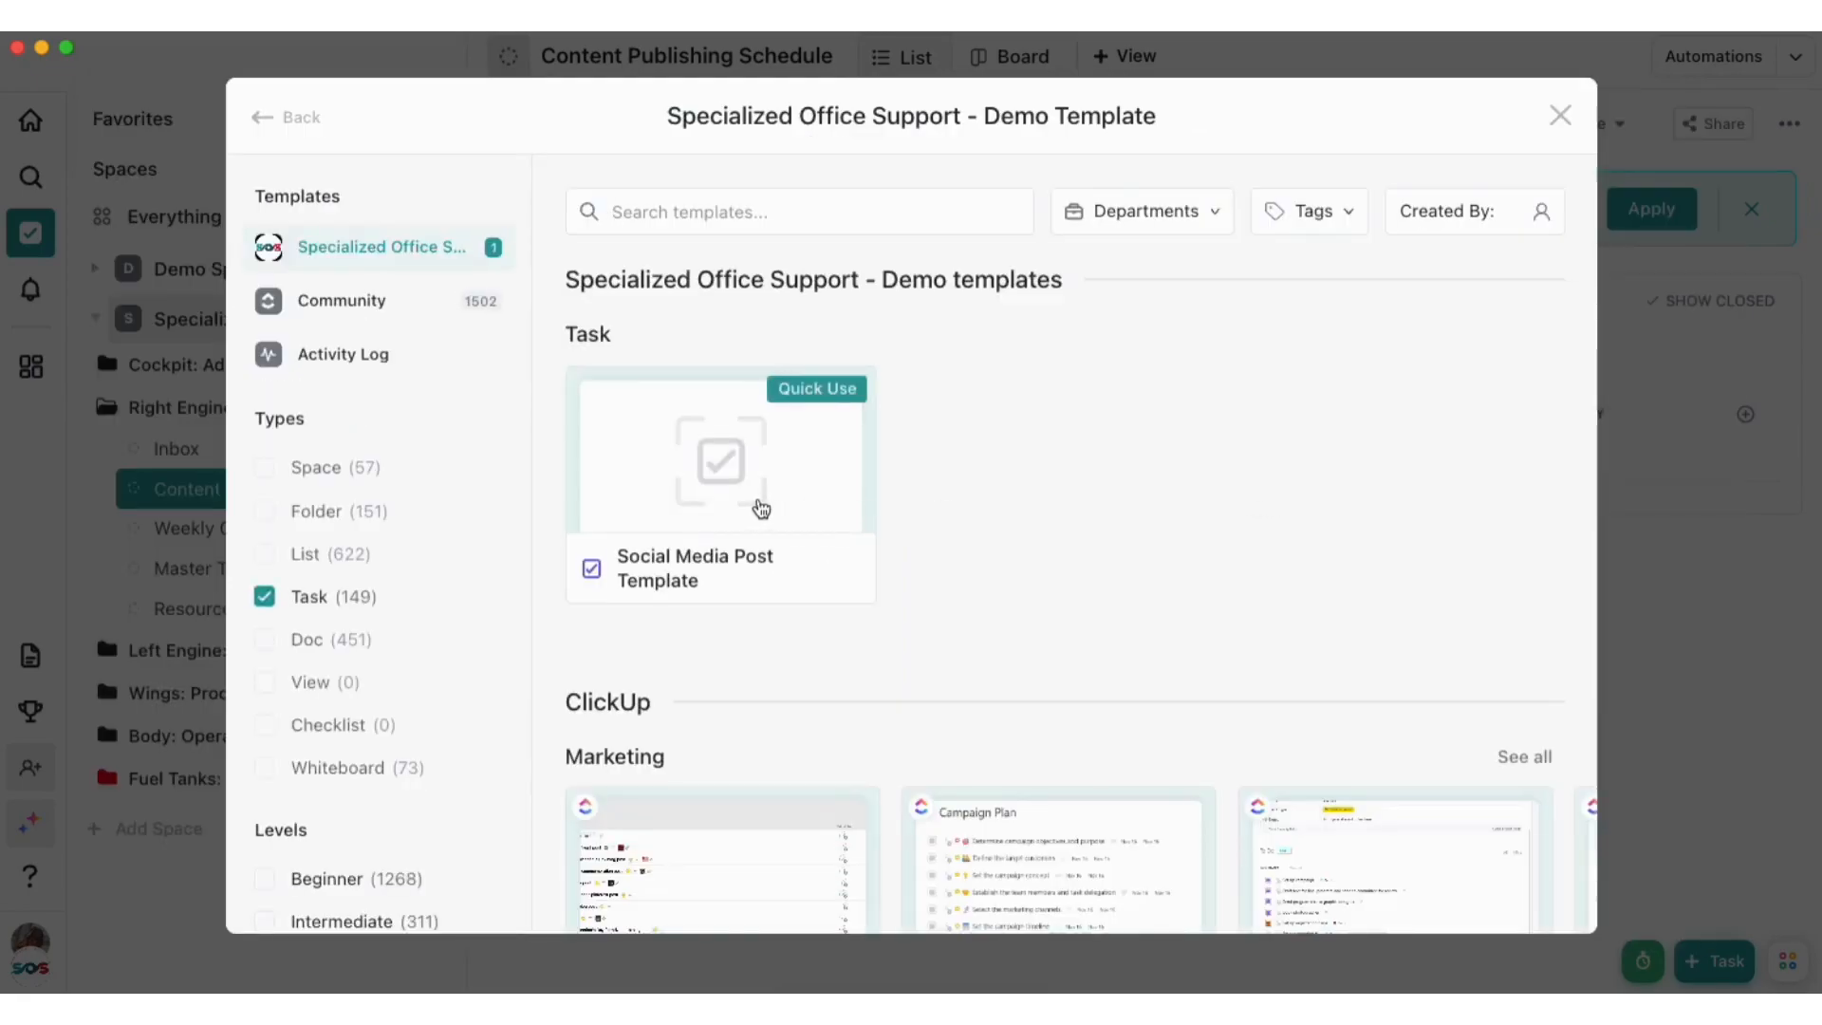
left_click(760, 508)
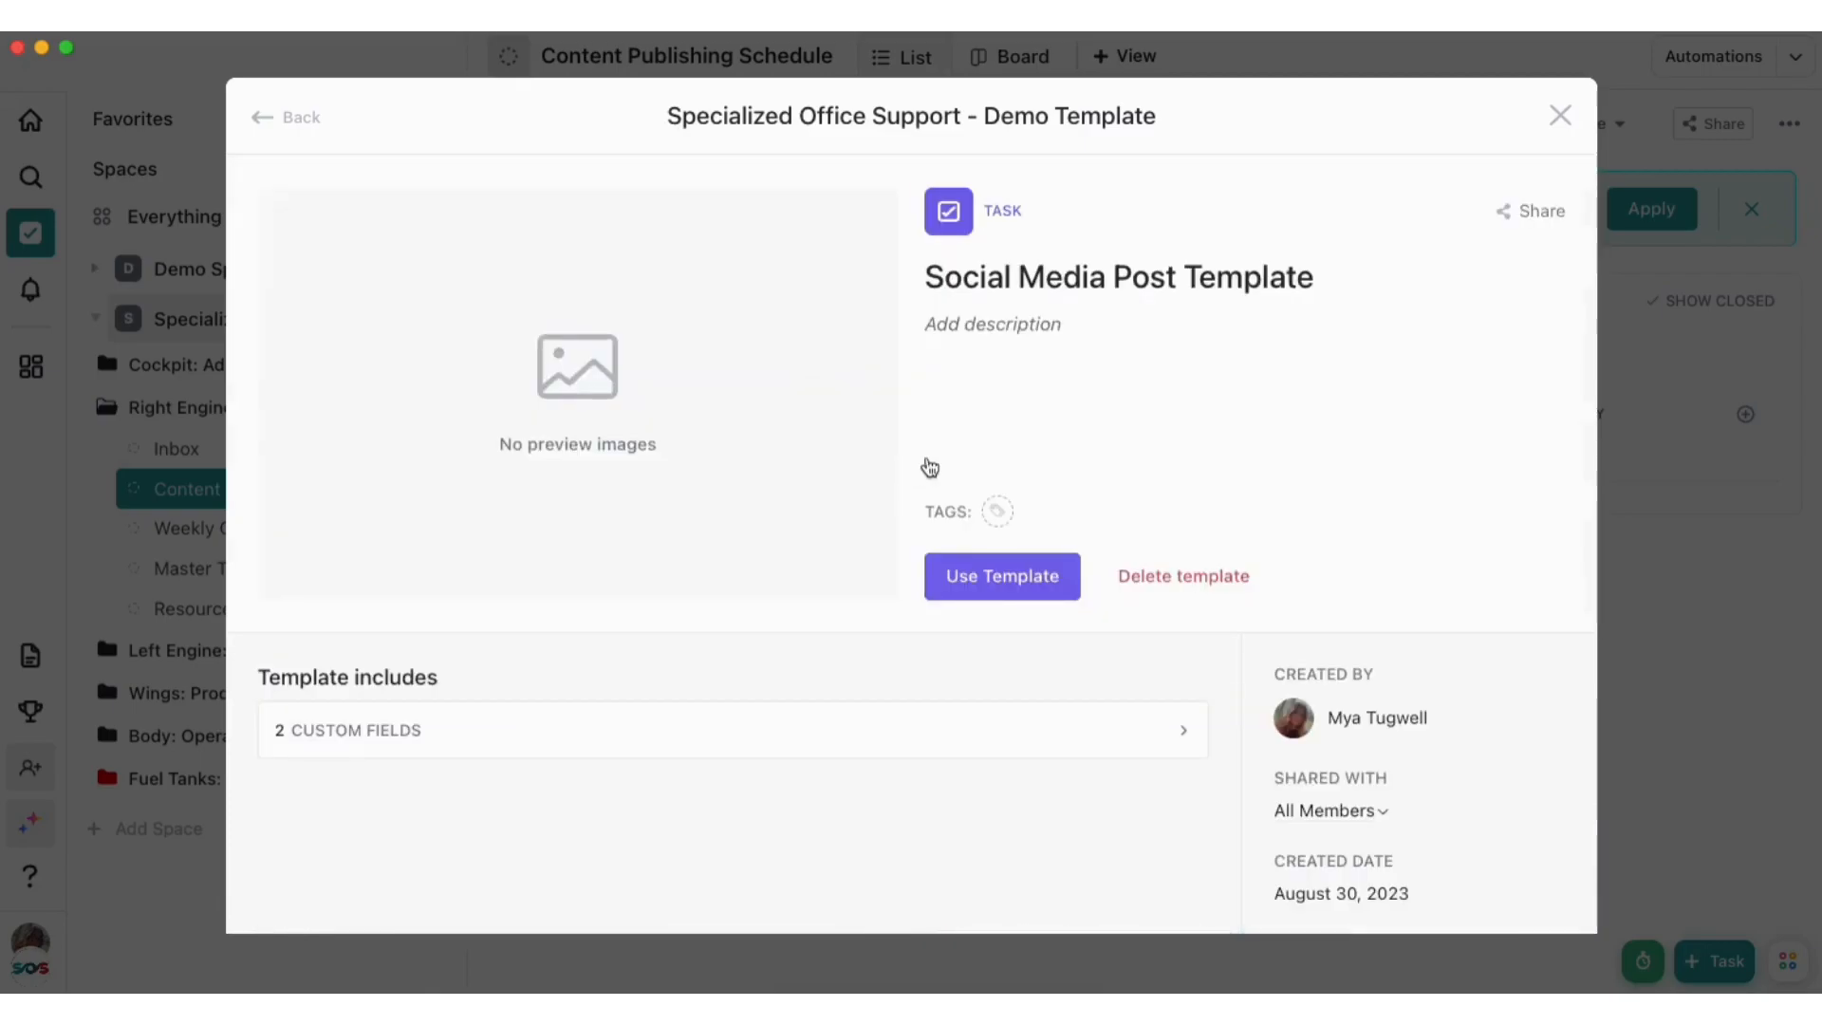
left_click(963, 574)
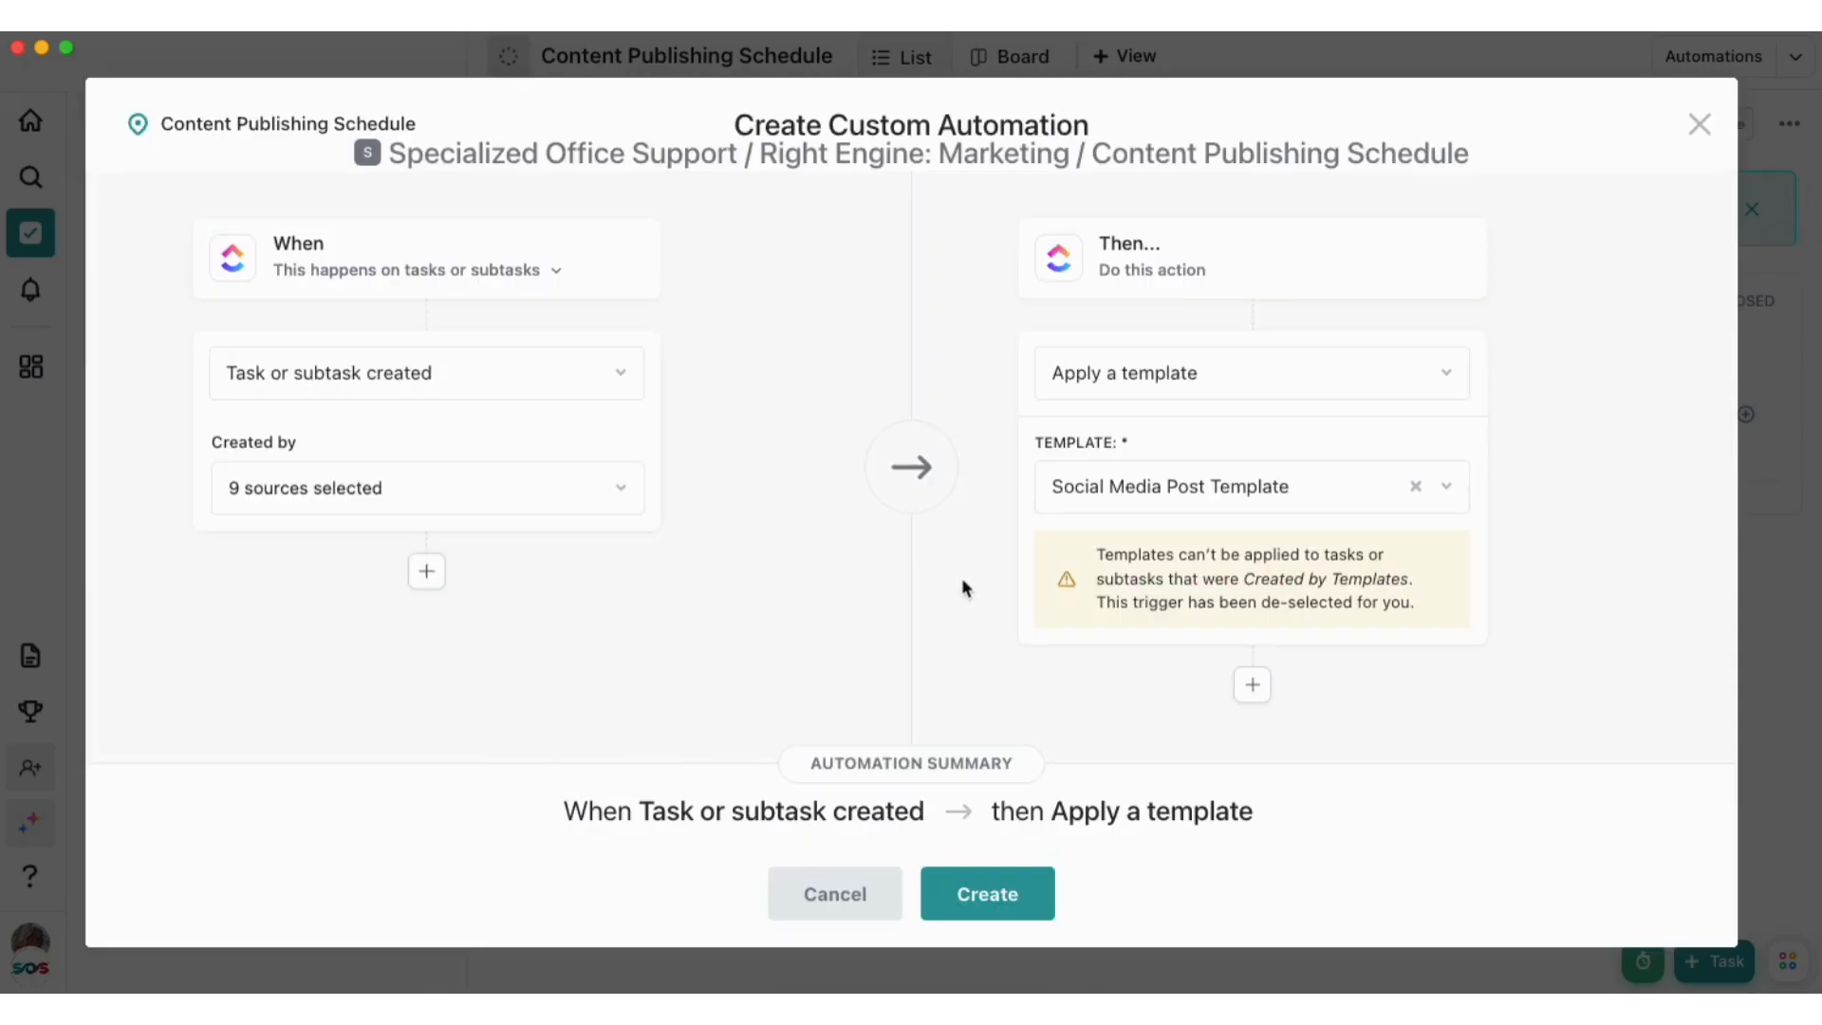
left_click(989, 889)
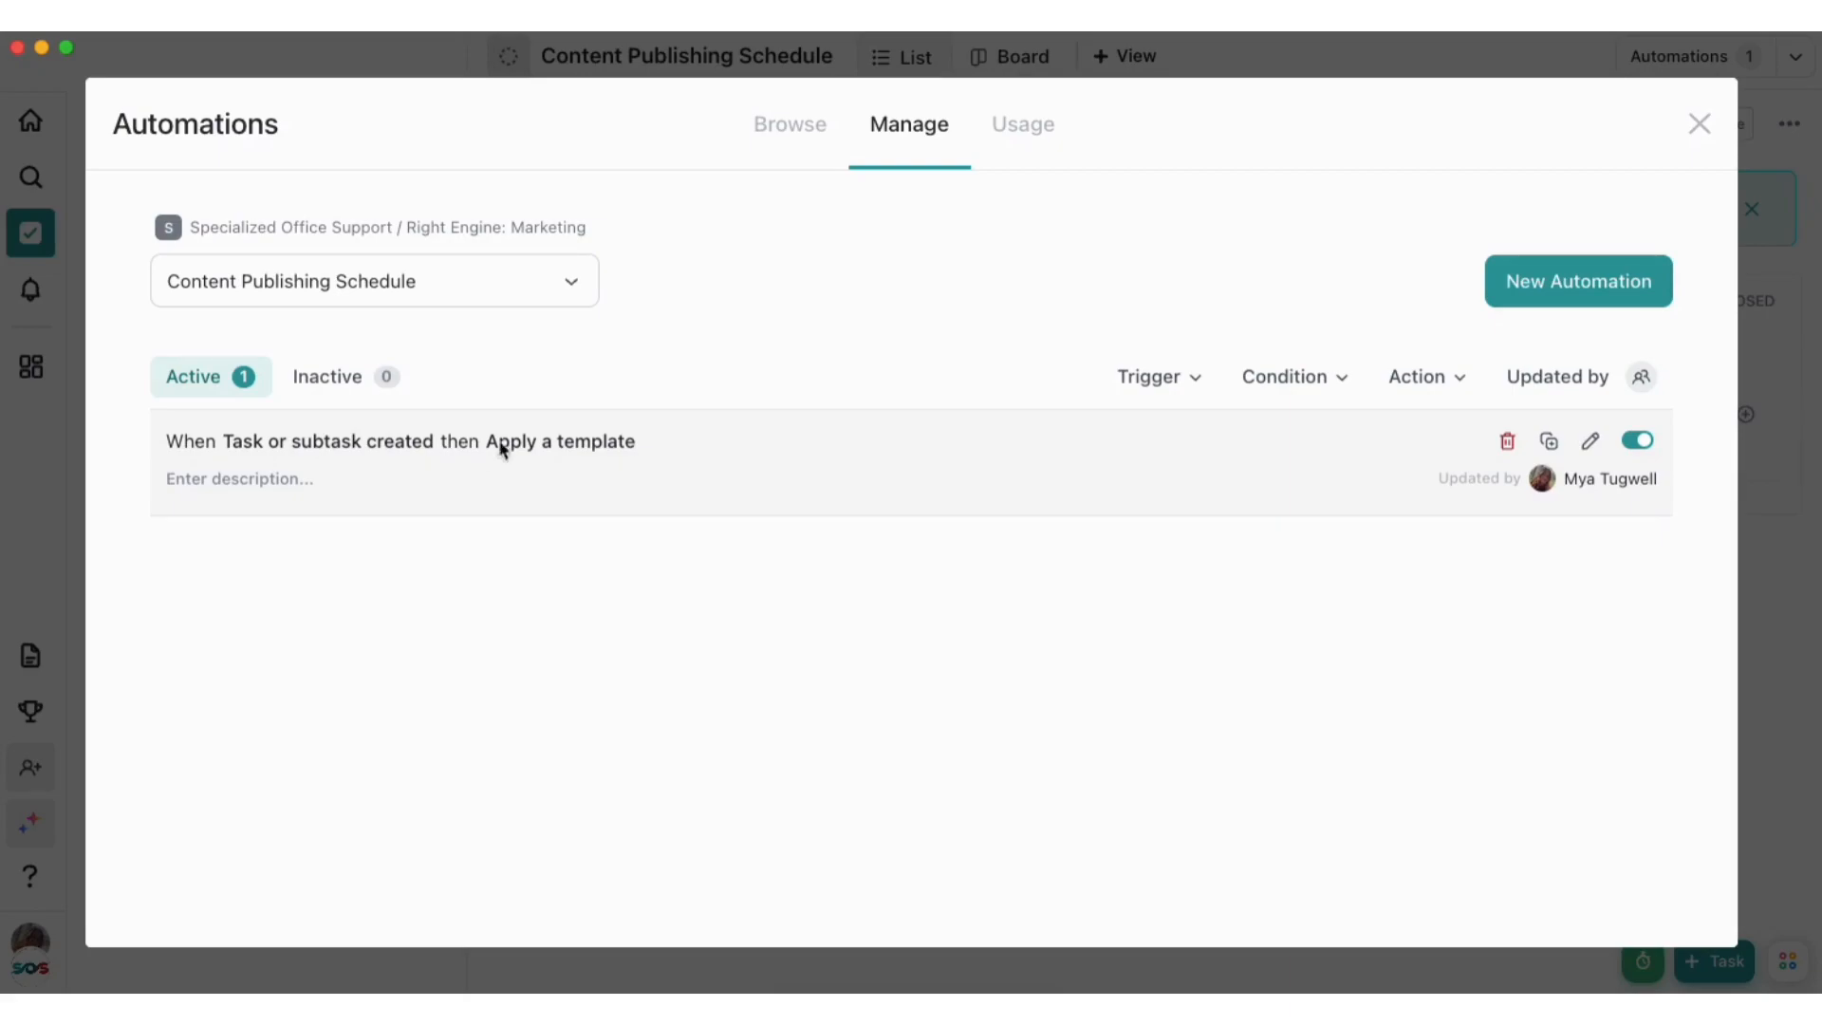
left_click(1699, 124)
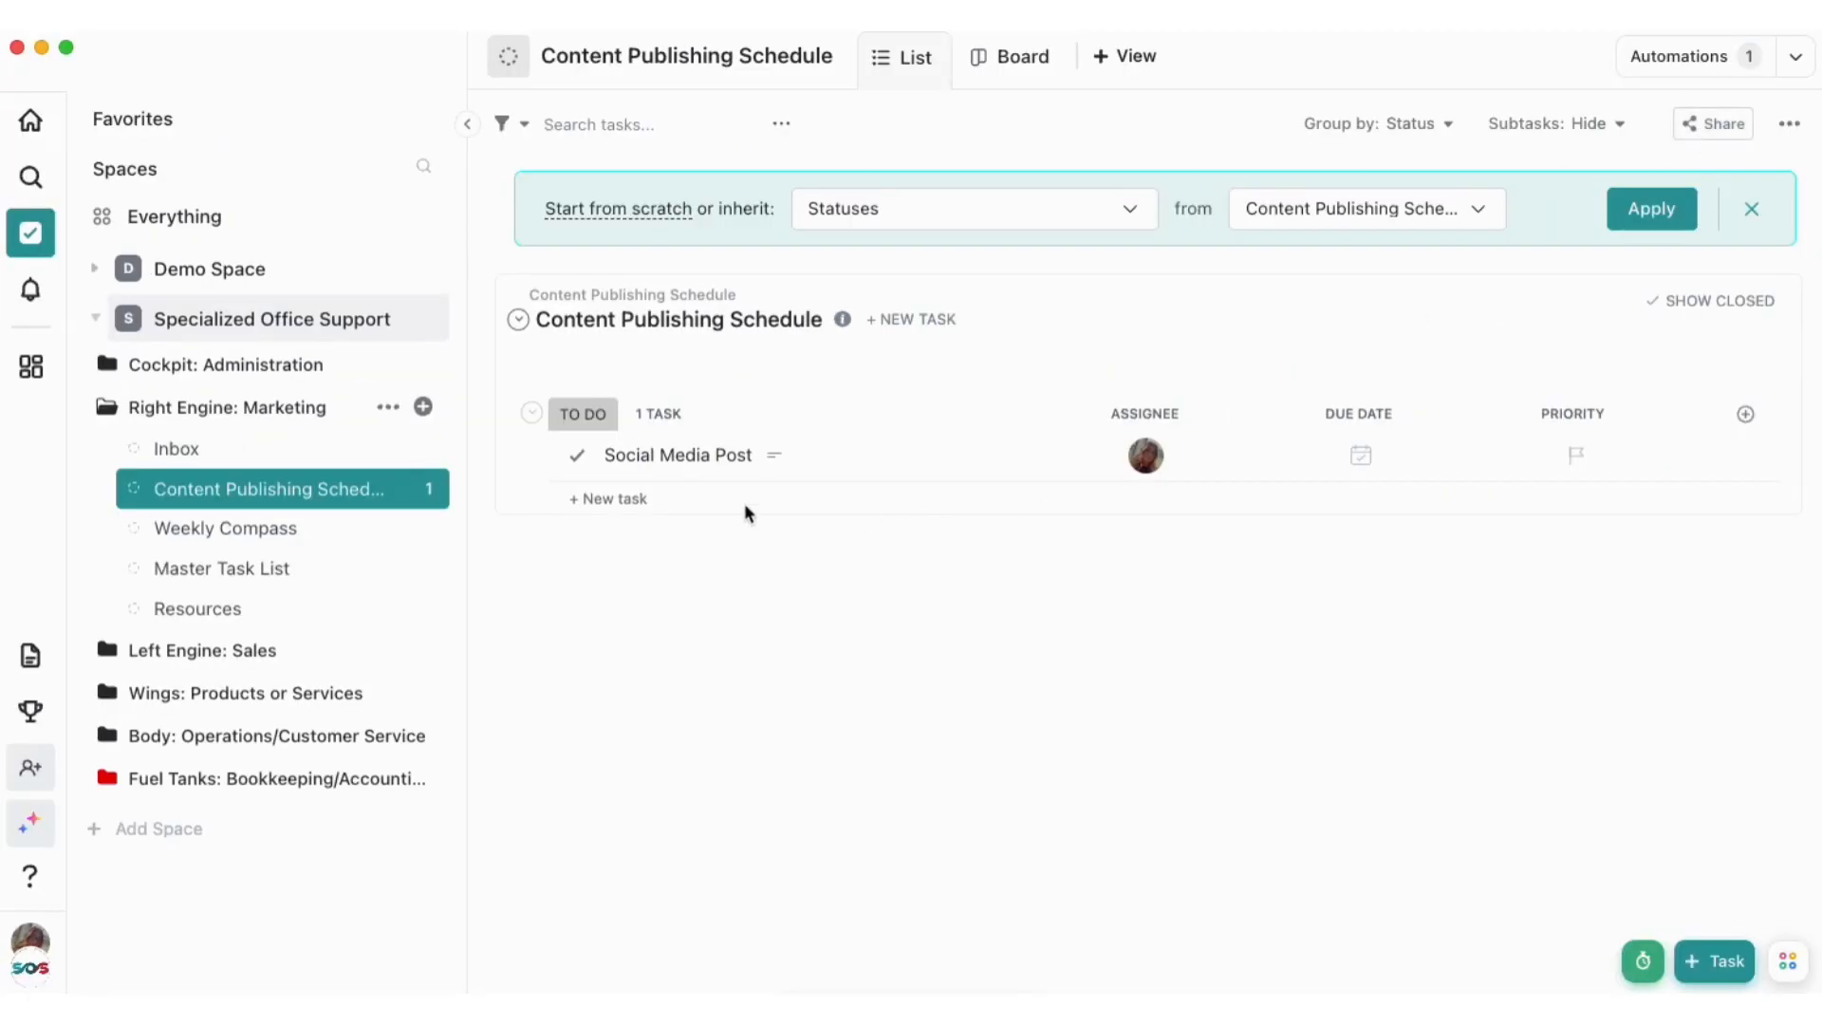
Add a task named "Social Media Post #2" to the list and open it to check the applied template
left_click(651, 500)
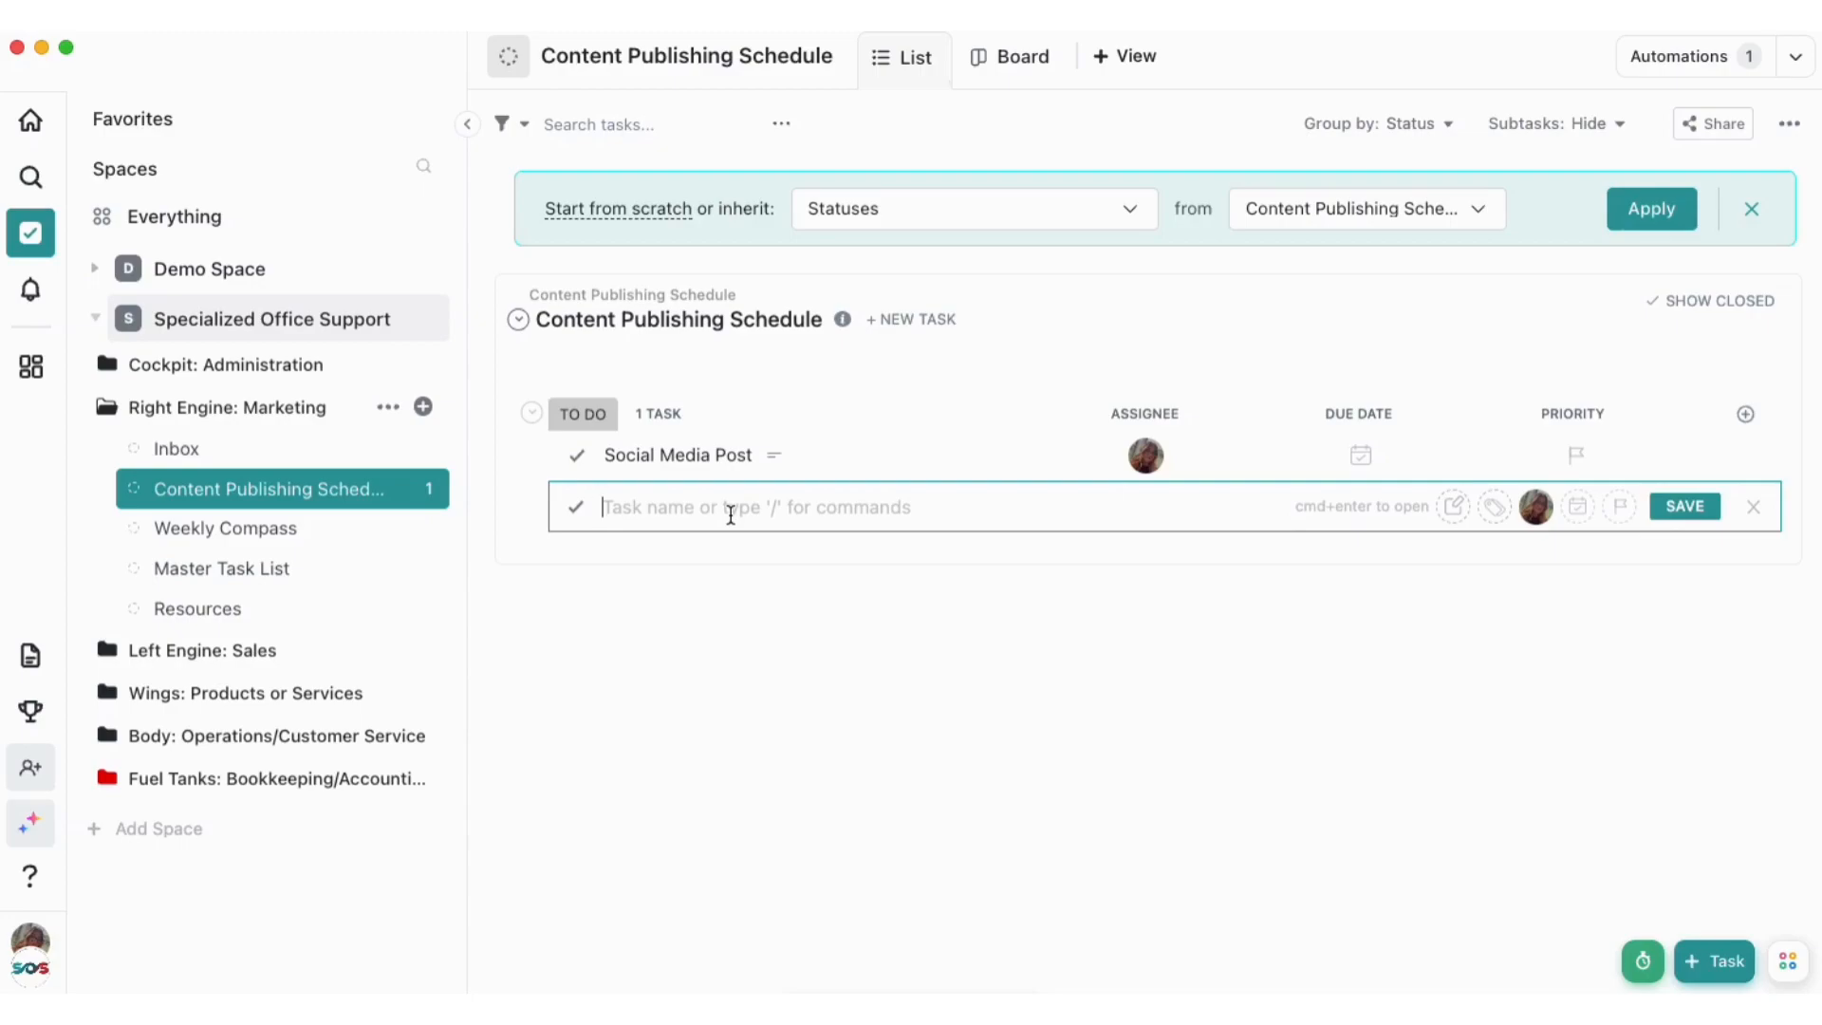
type("So")
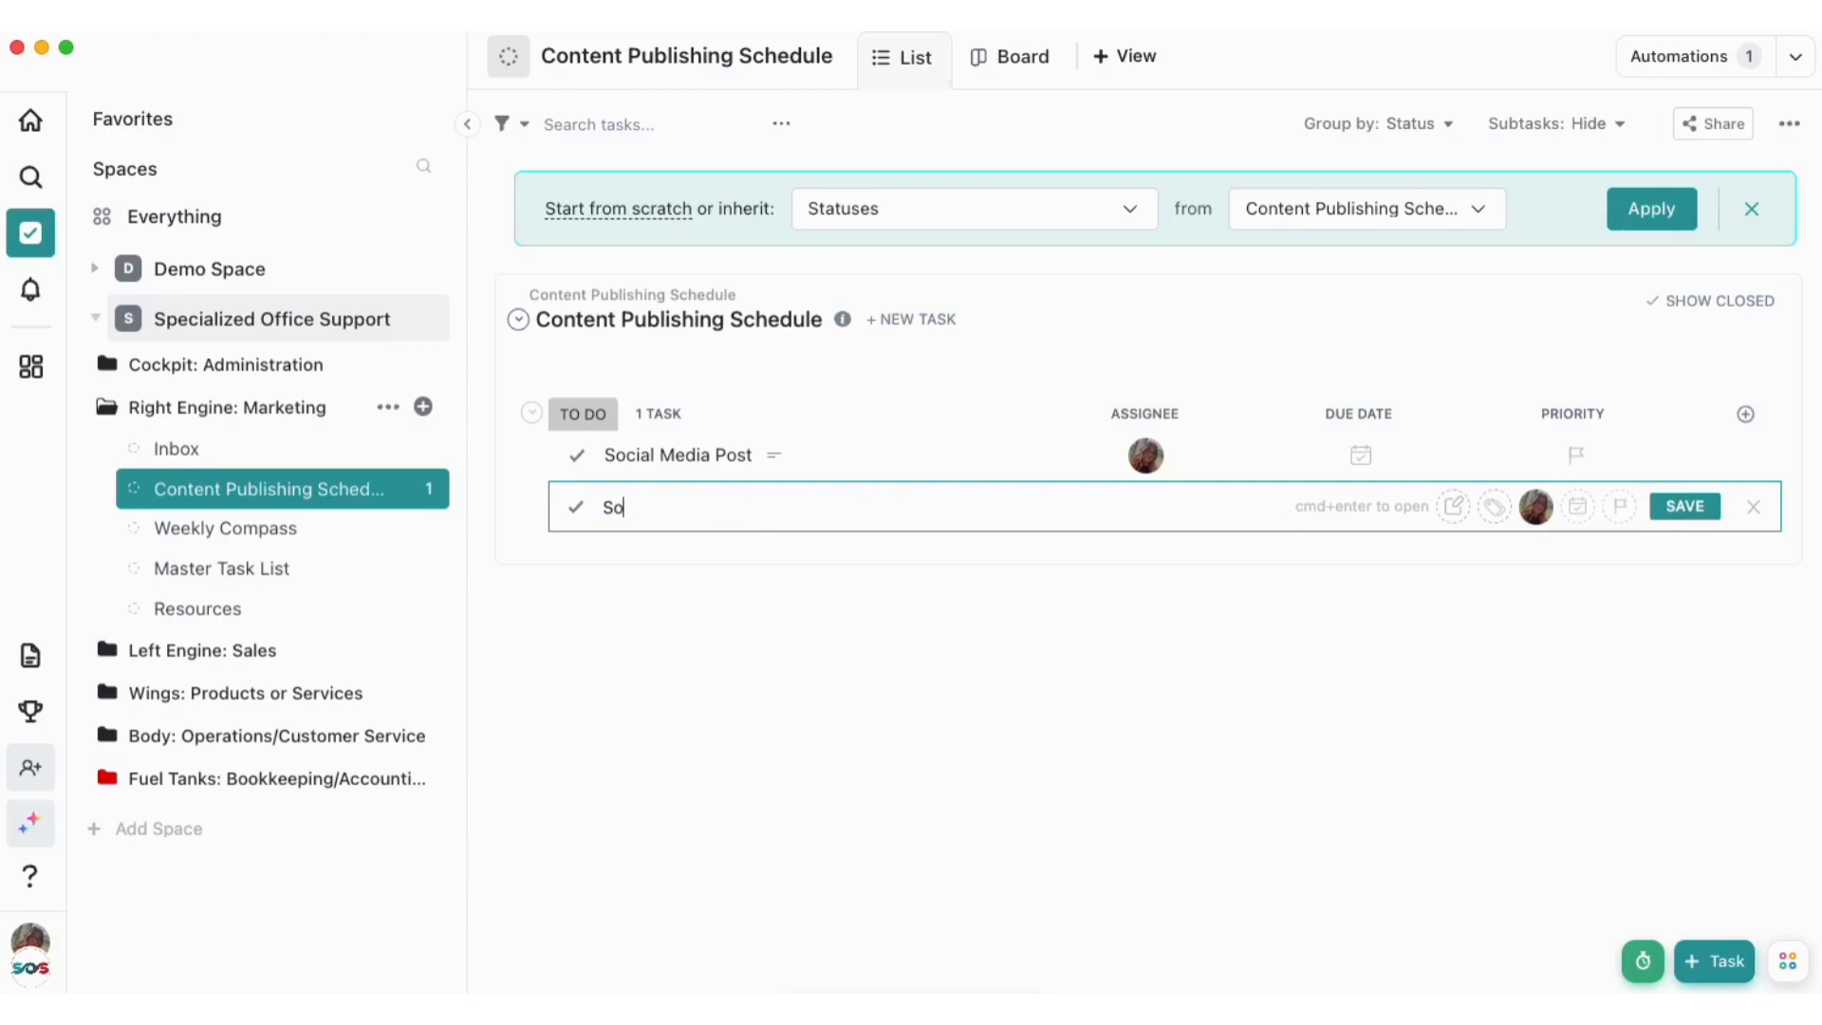
type("cial Media Post #2")
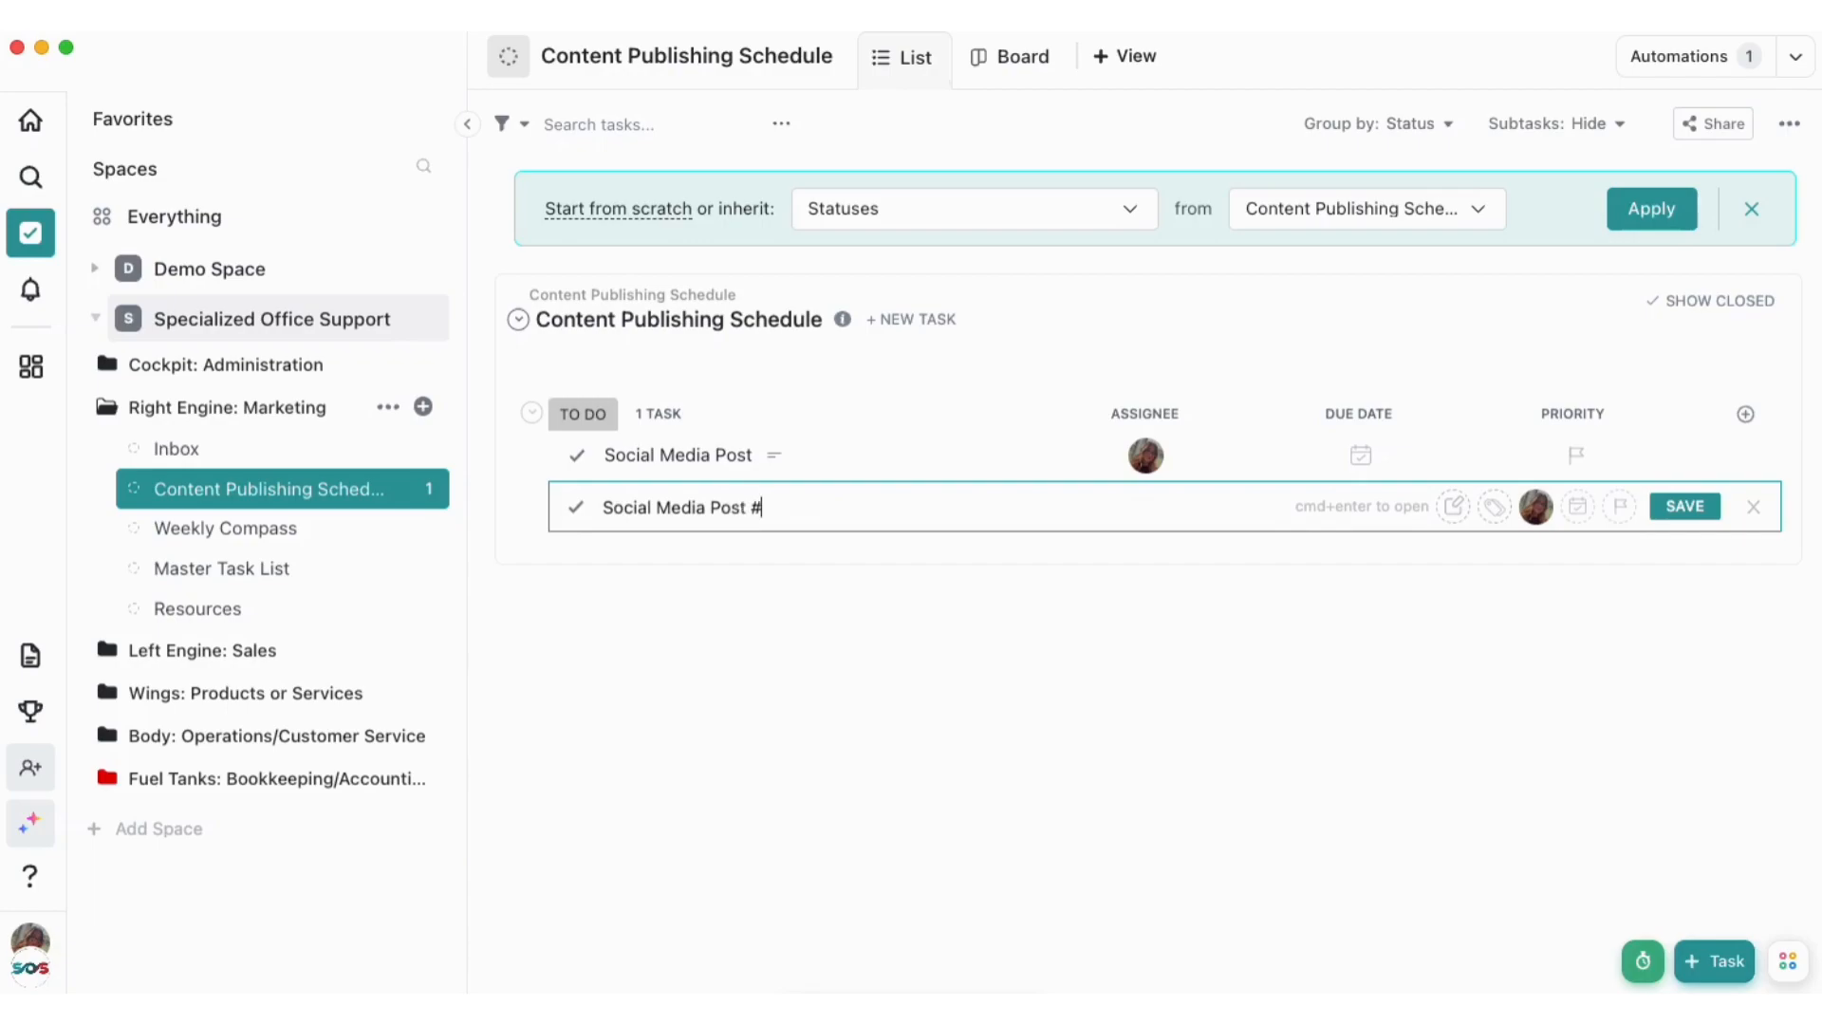
left_click(1685, 506)
left_click(1456, 682)
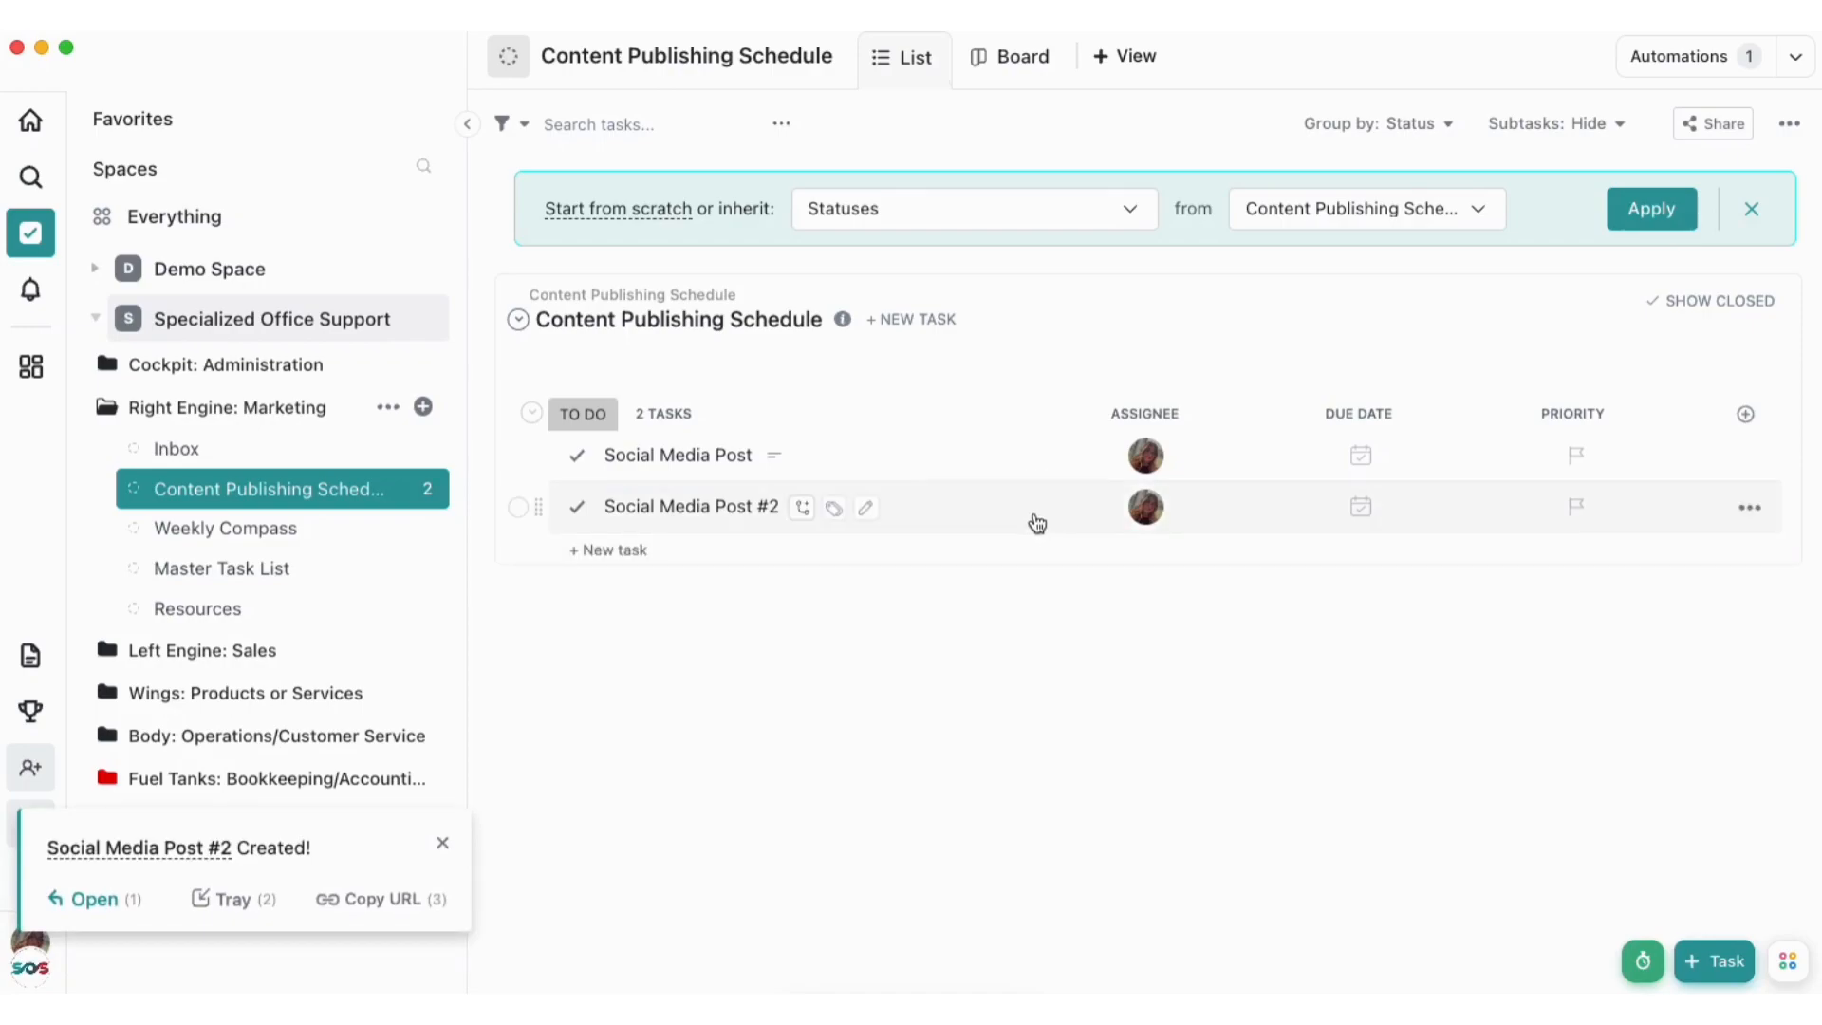
left_click(669, 513)
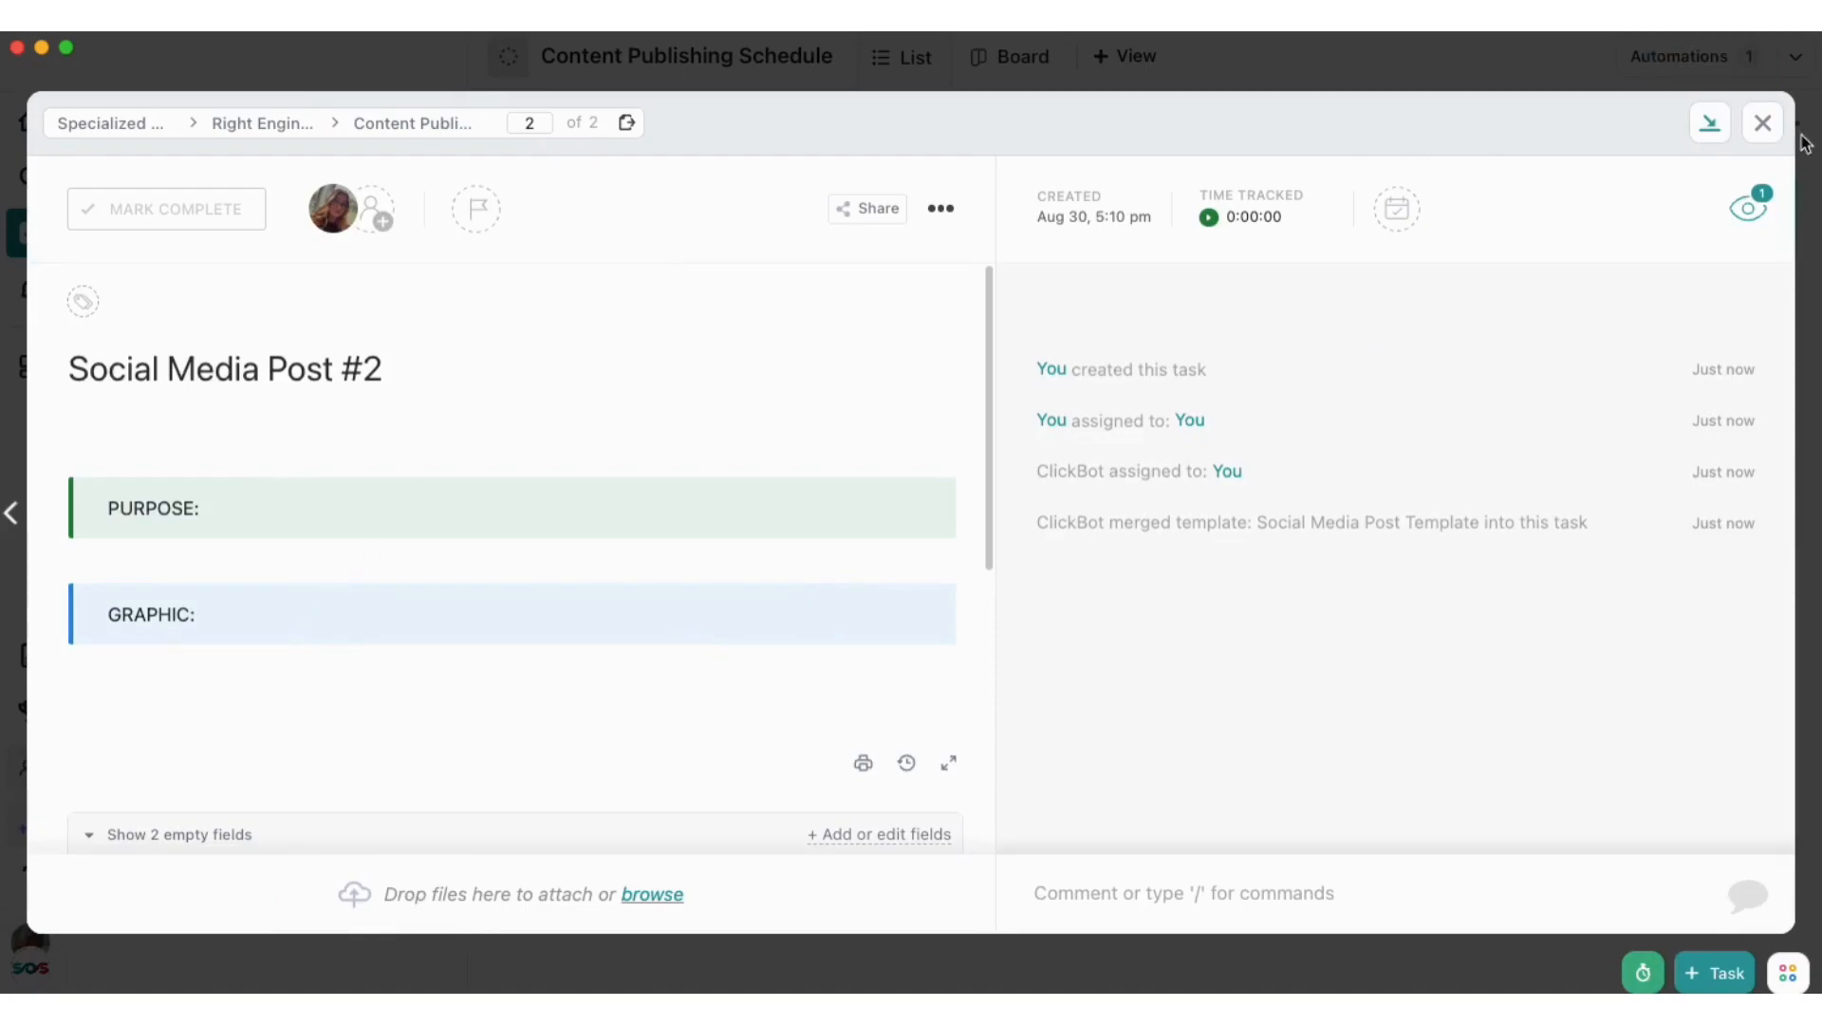
left_click(1763, 123)
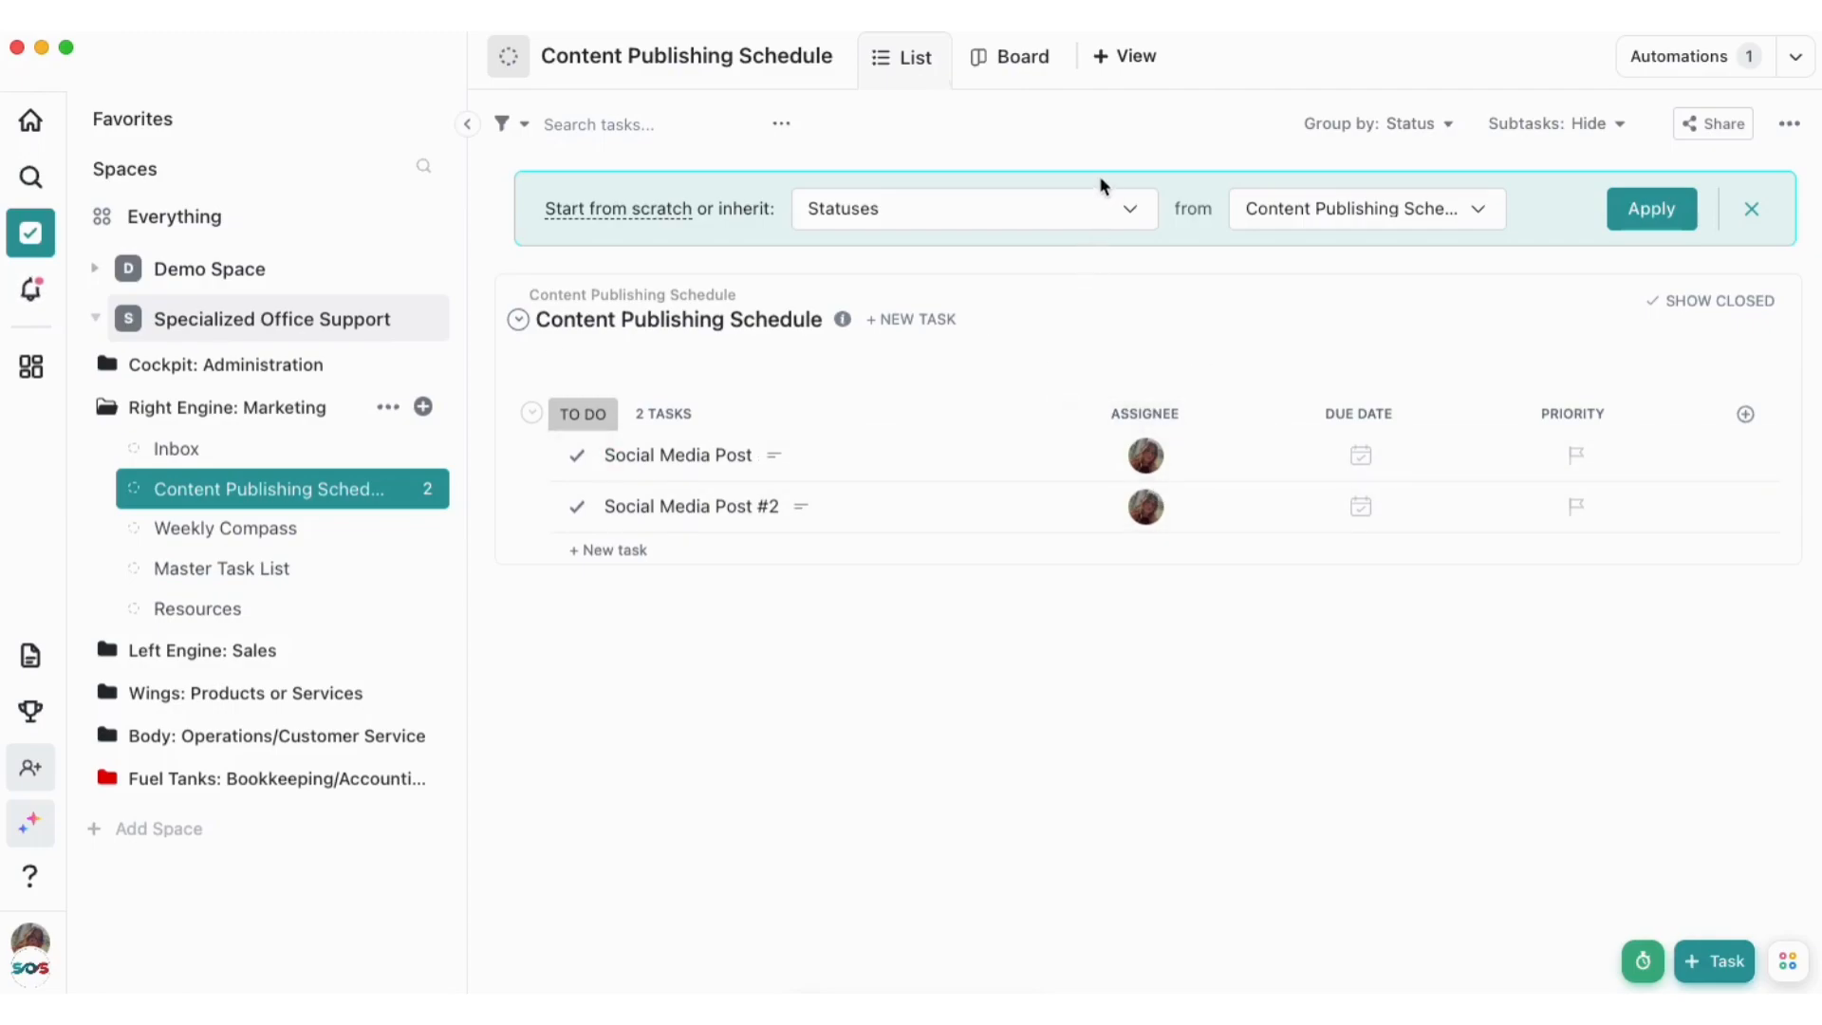
Add a Calendar view to the Content Publishing Schedule list
left_click(1130, 76)
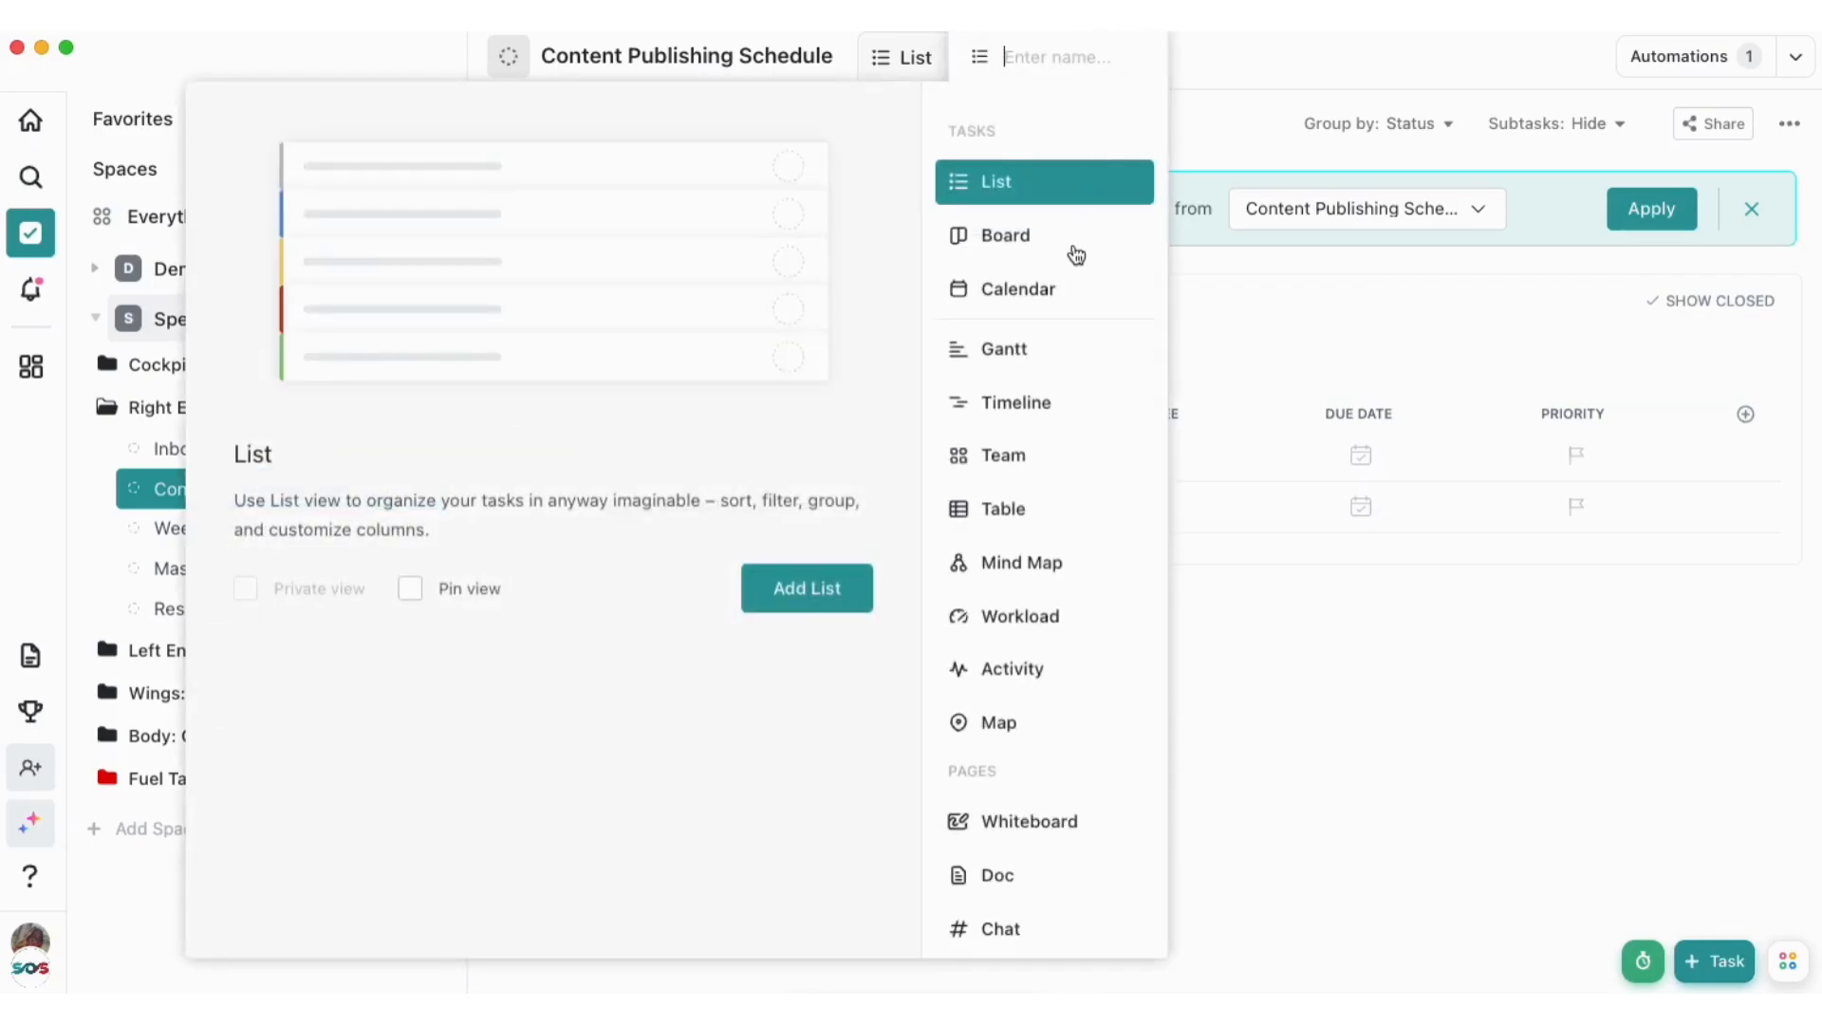
left_click(1060, 291)
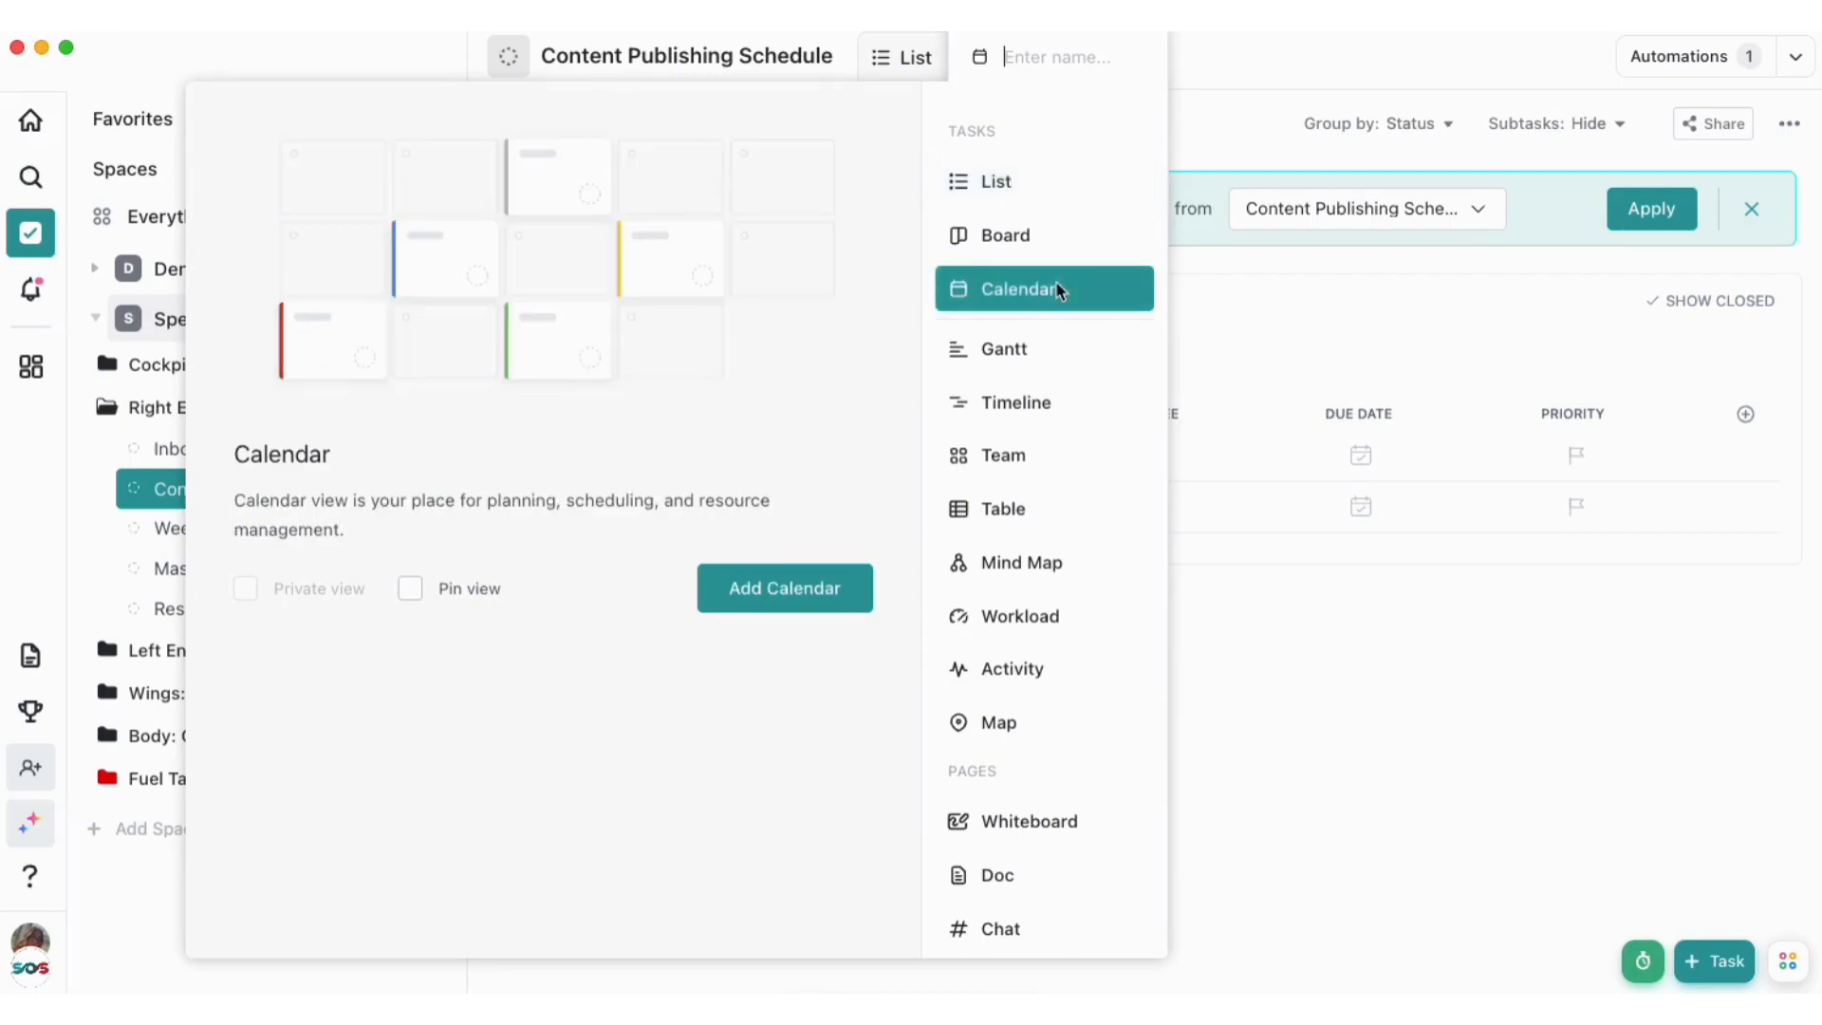
left_click(789, 584)
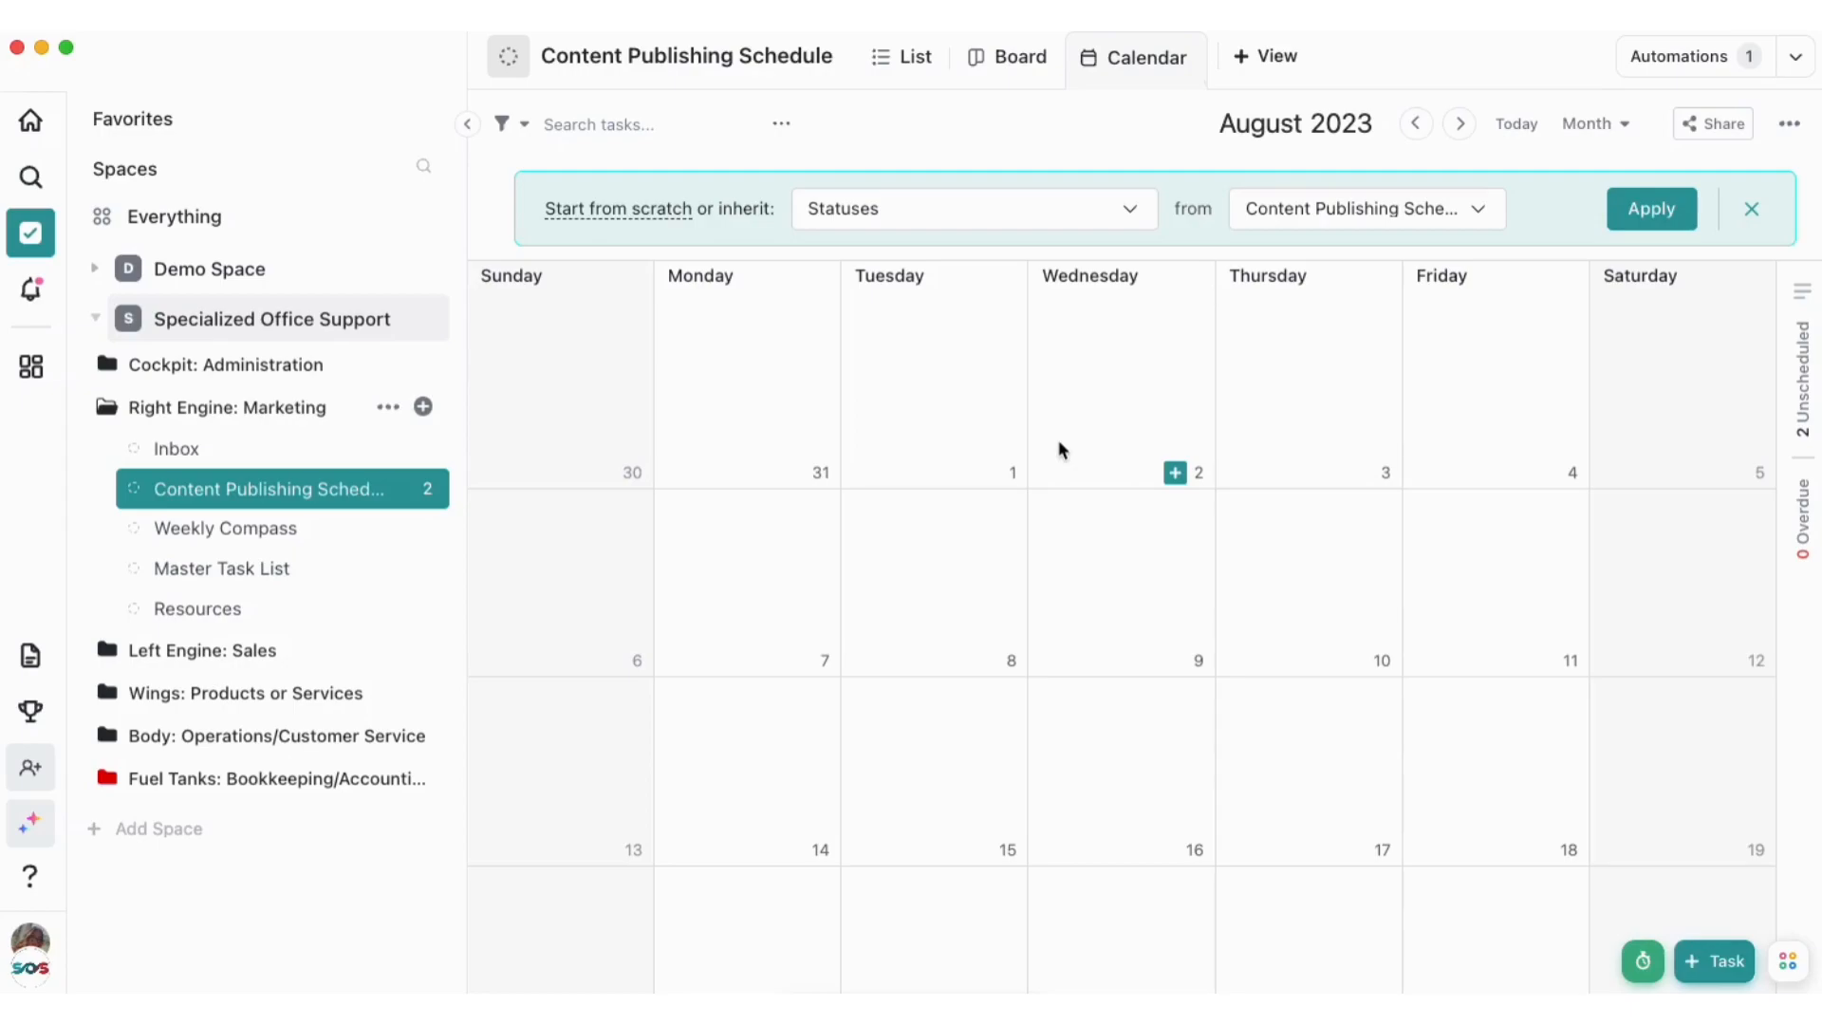
Set the Scheduled Post Date of the "Social Media Post" task to August 31, 2023 and close the task
left_click(911, 59)
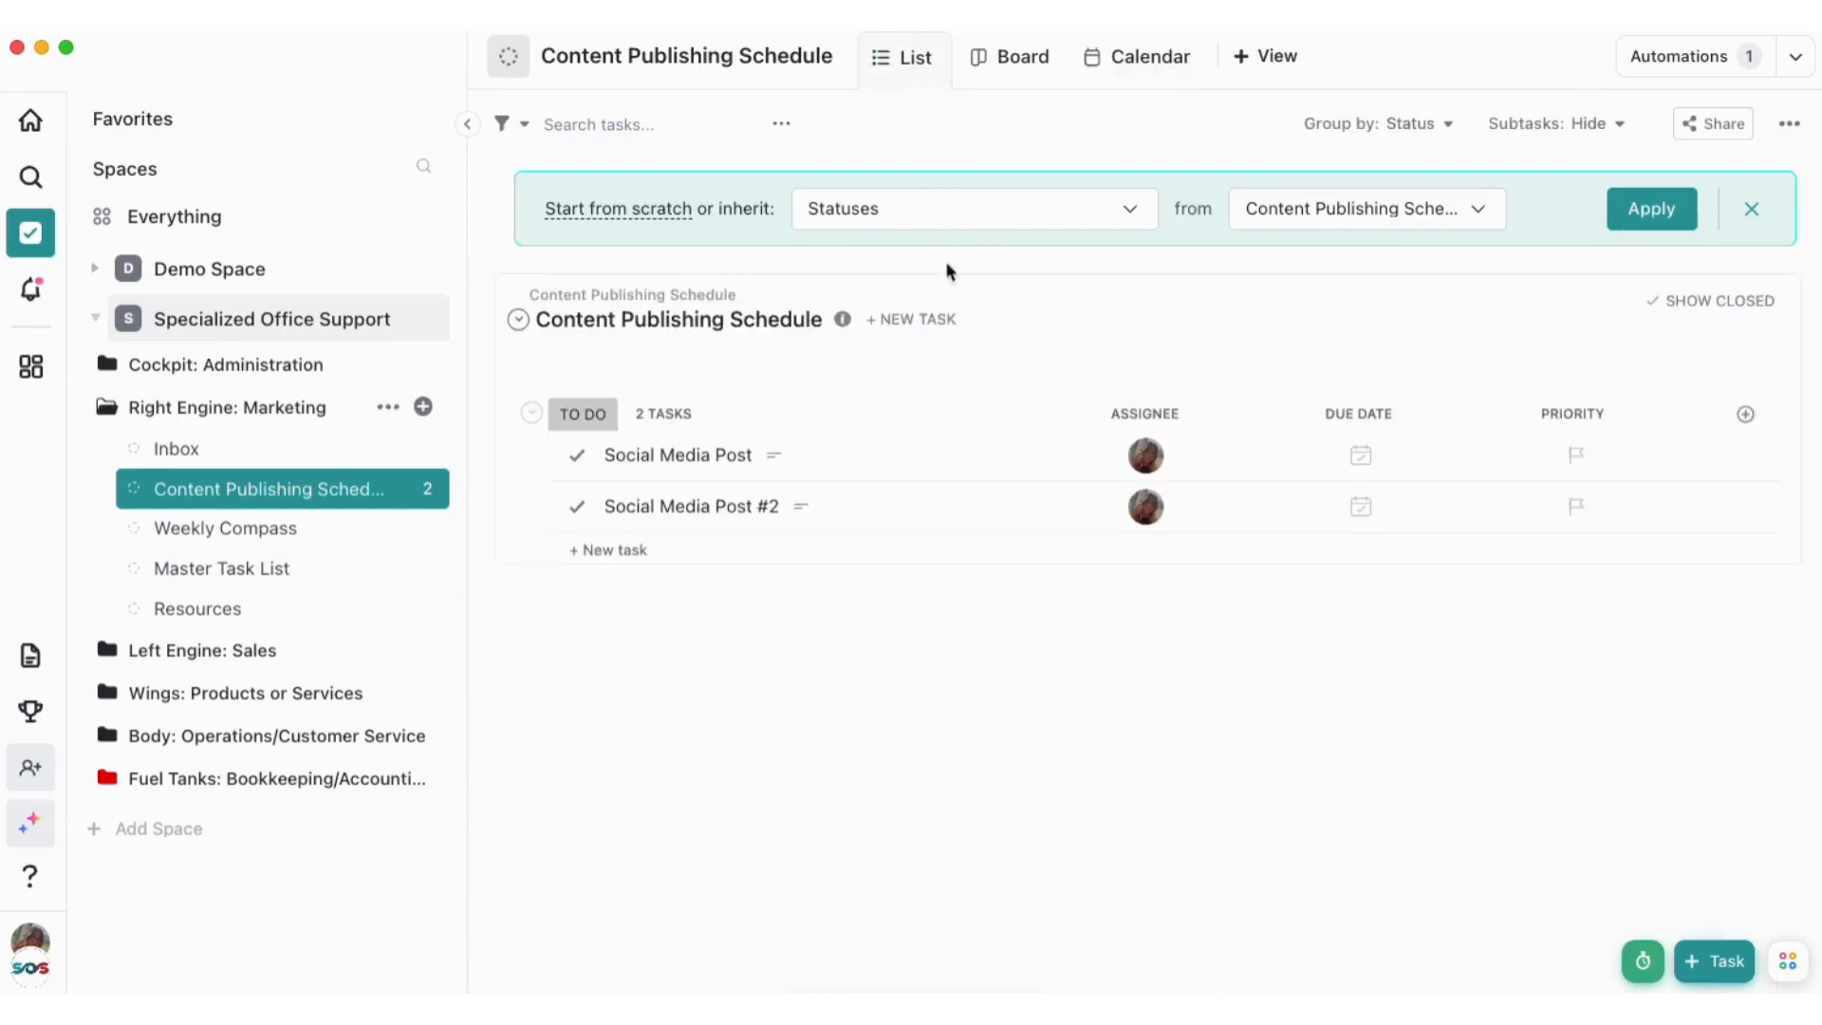
left_click(916, 458)
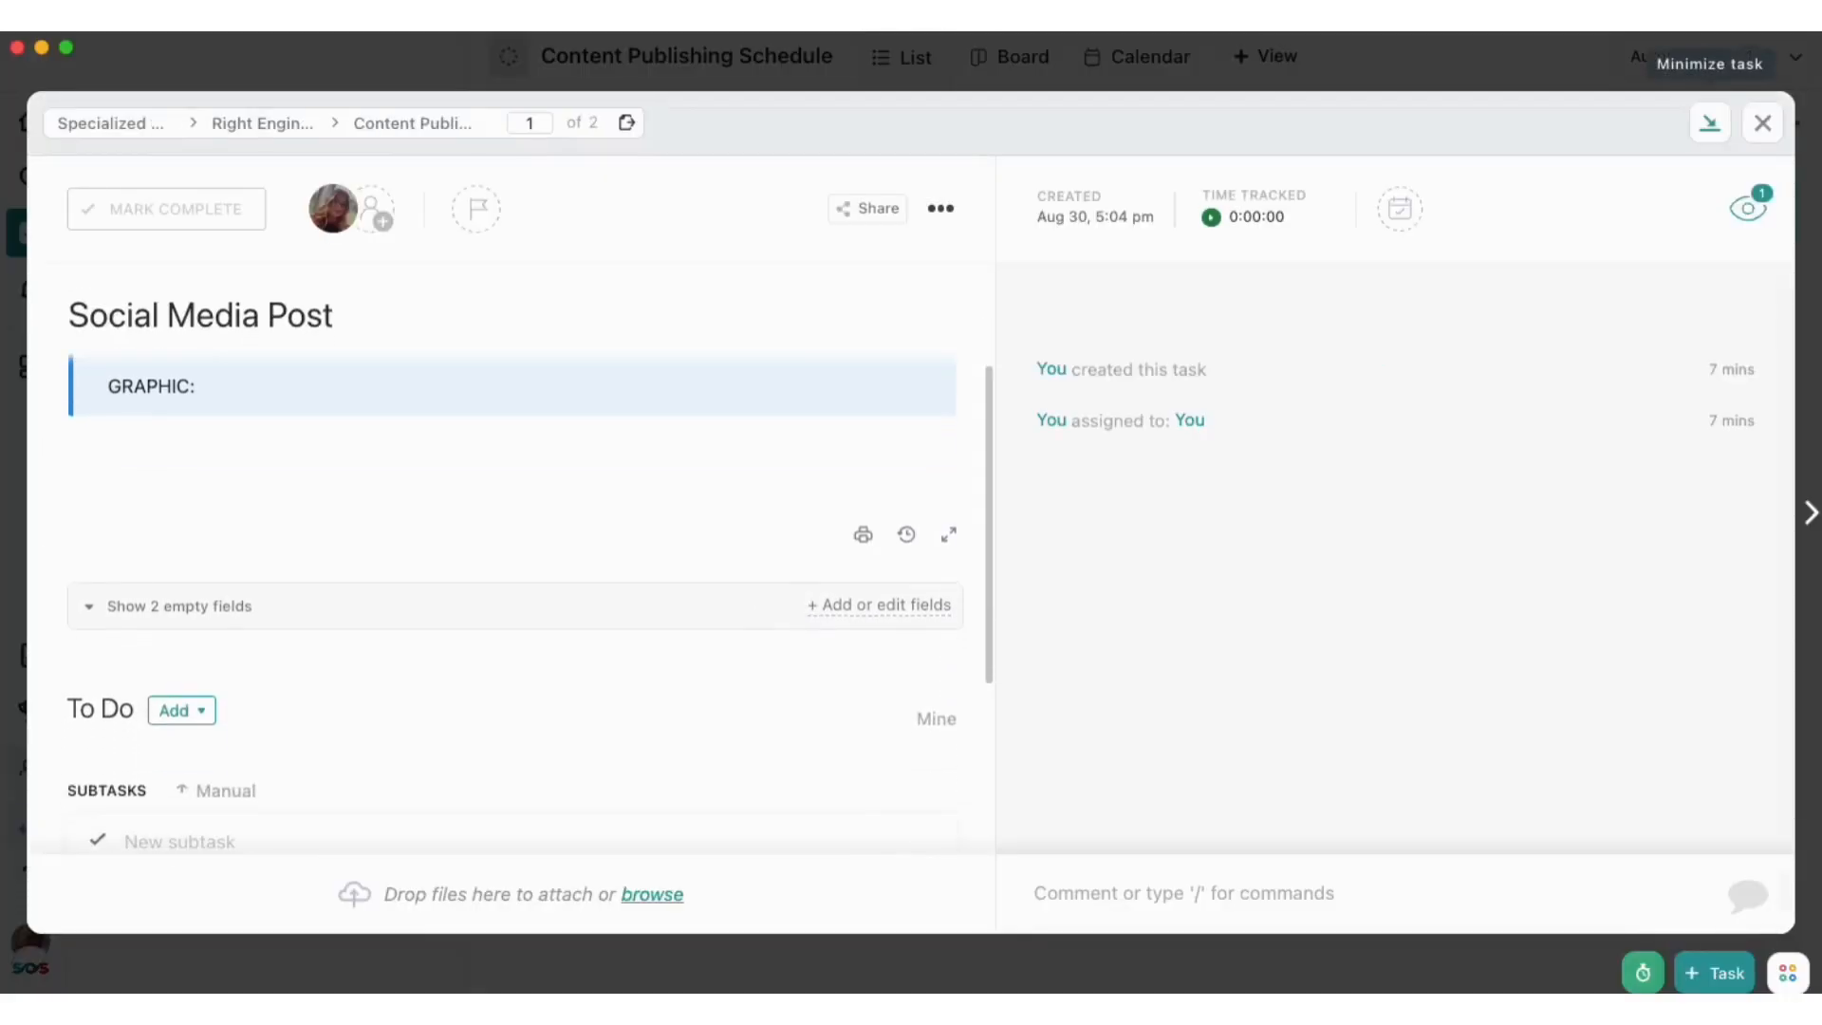
left_click(244, 618)
scroll(565, 664, "up", 2)
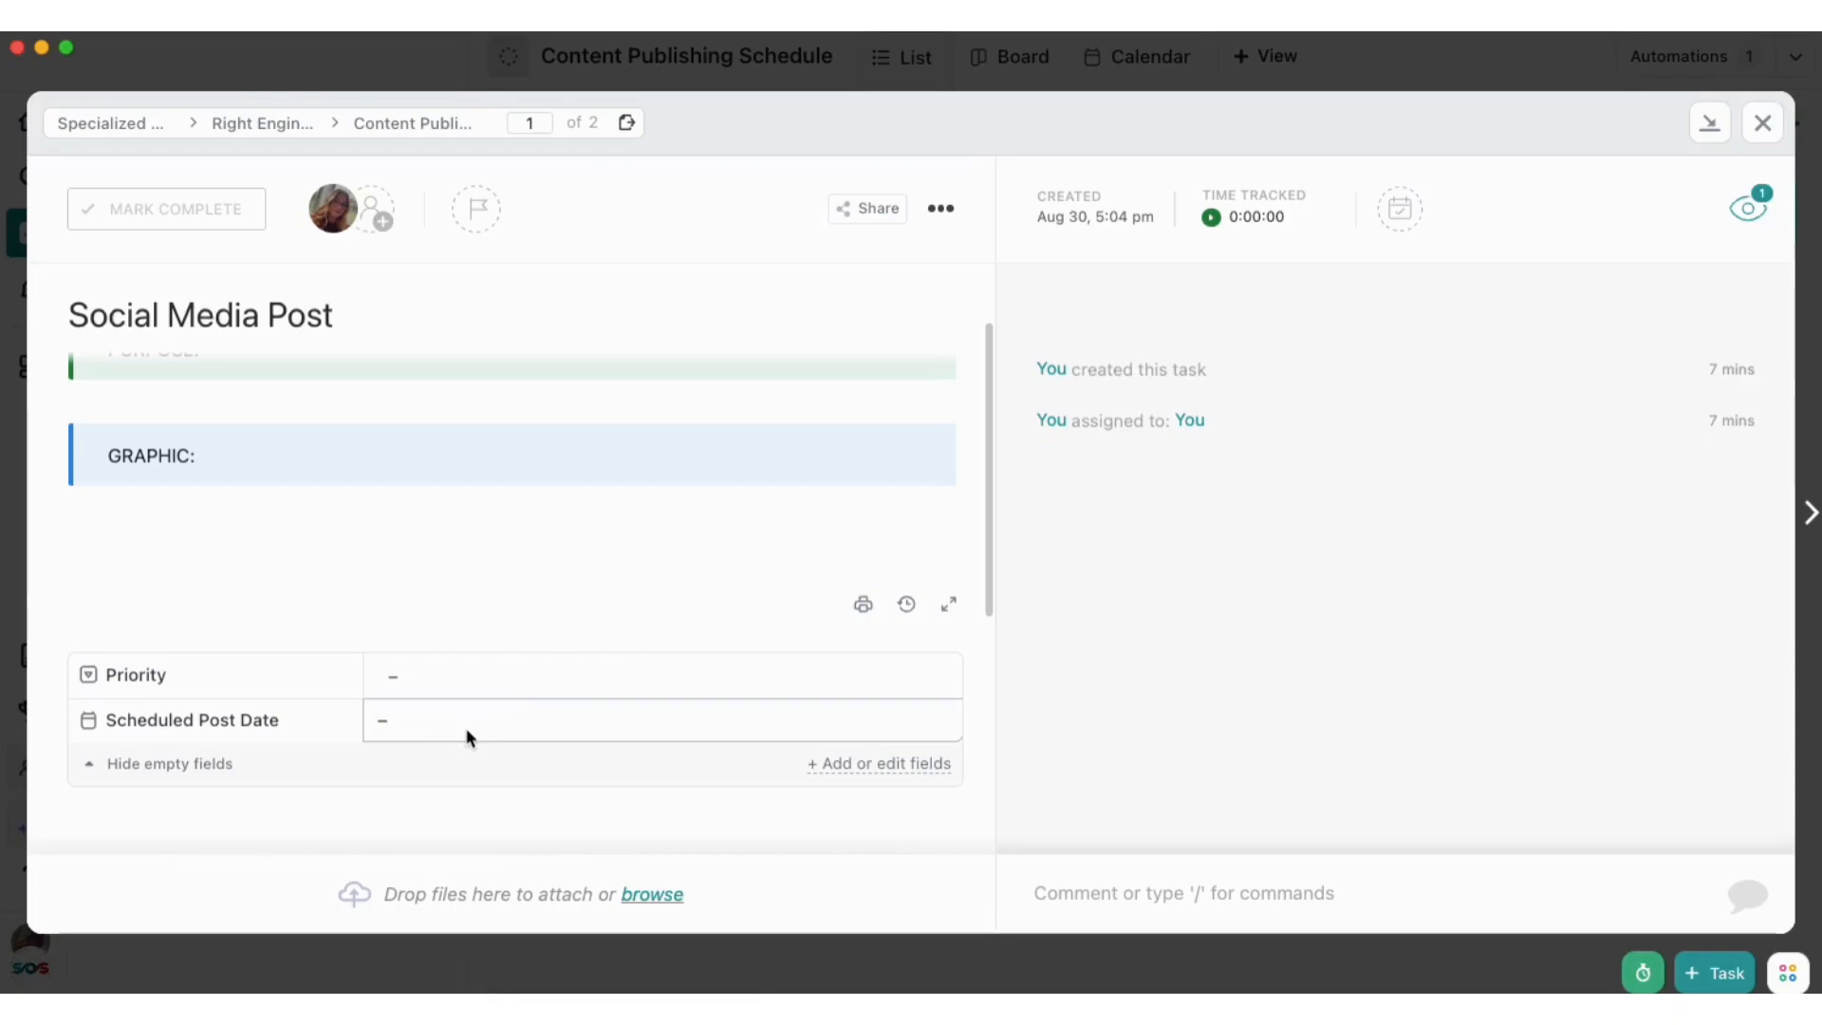
left_click(404, 729)
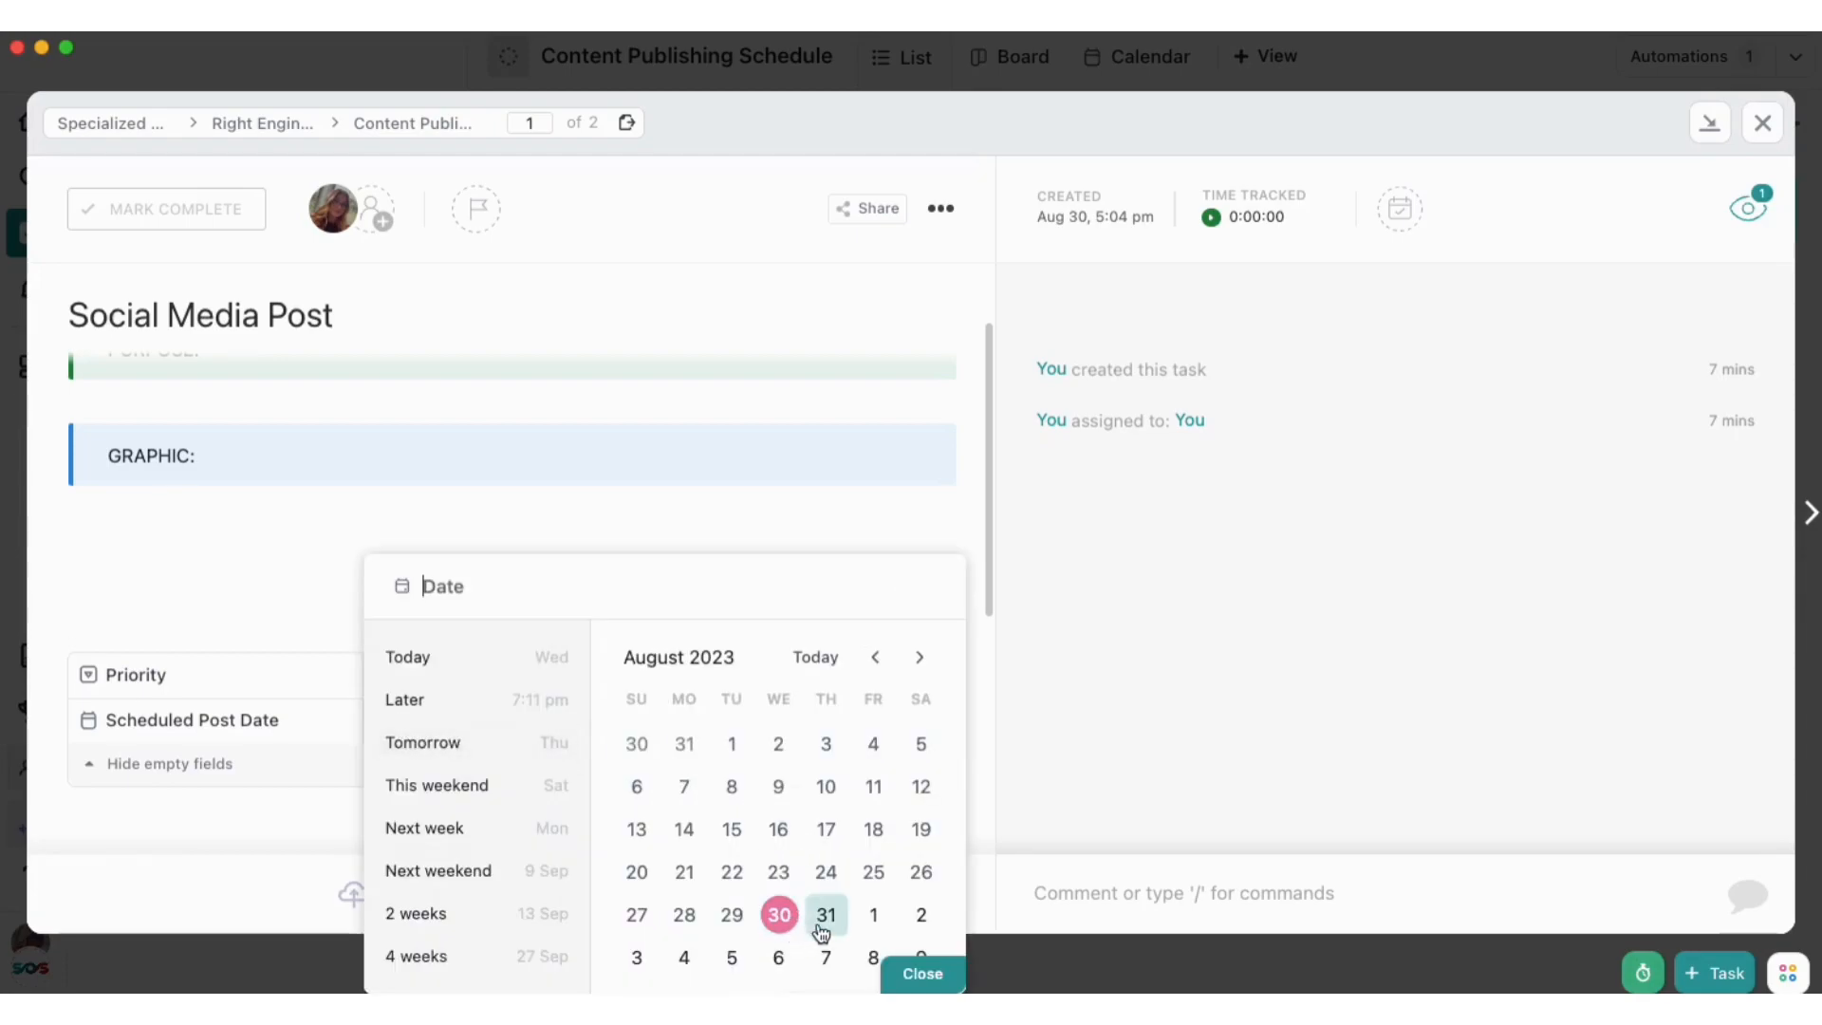
left_click(822, 929)
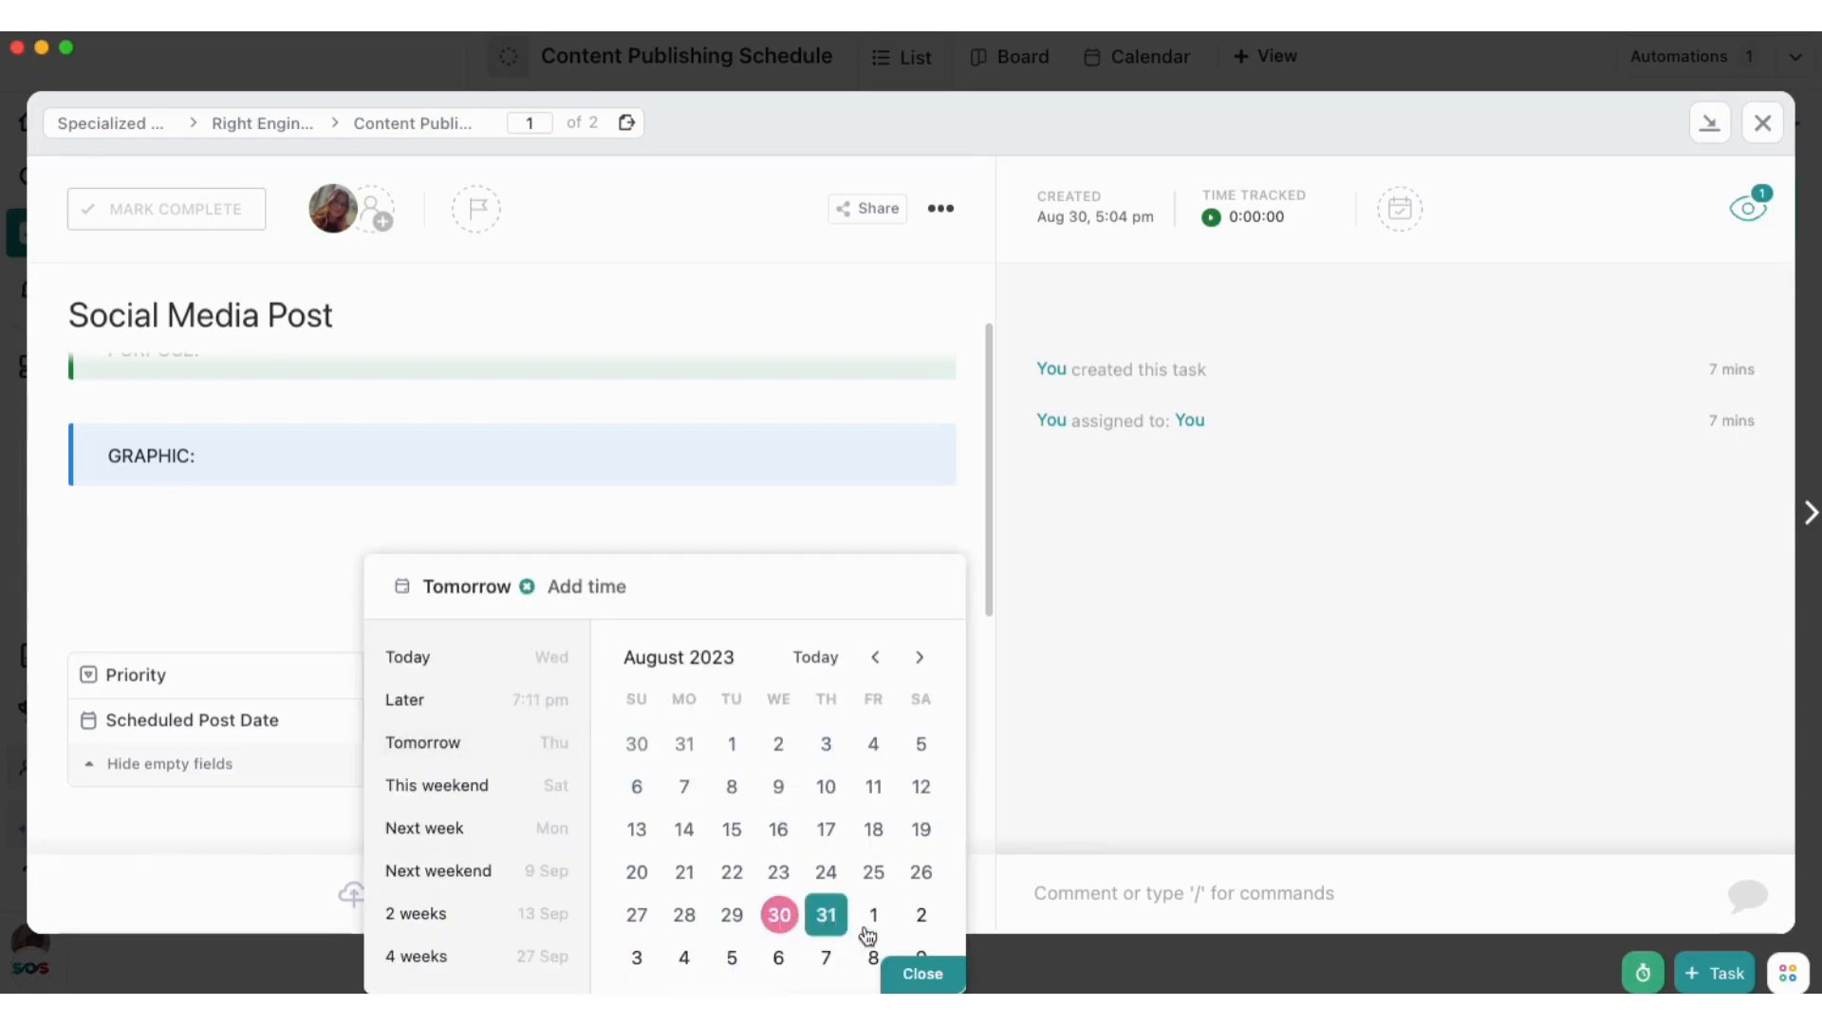
left_click(922, 975)
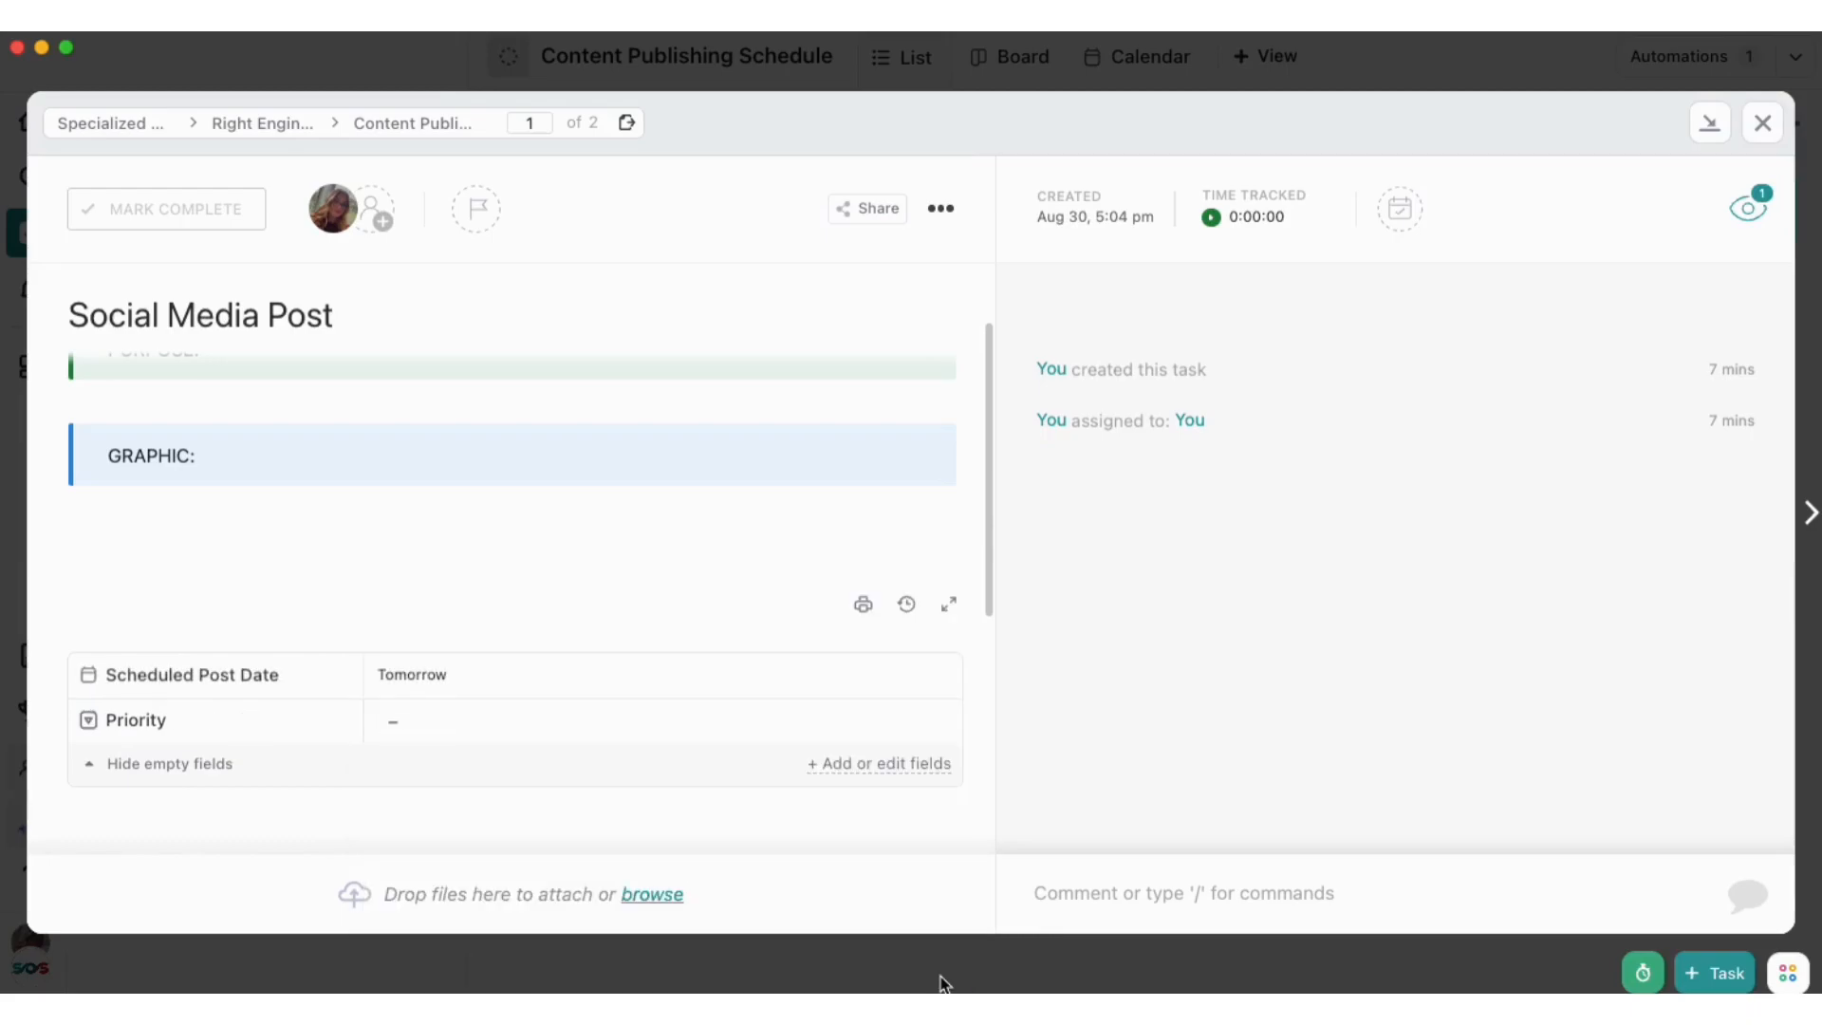
left_click(1762, 122)
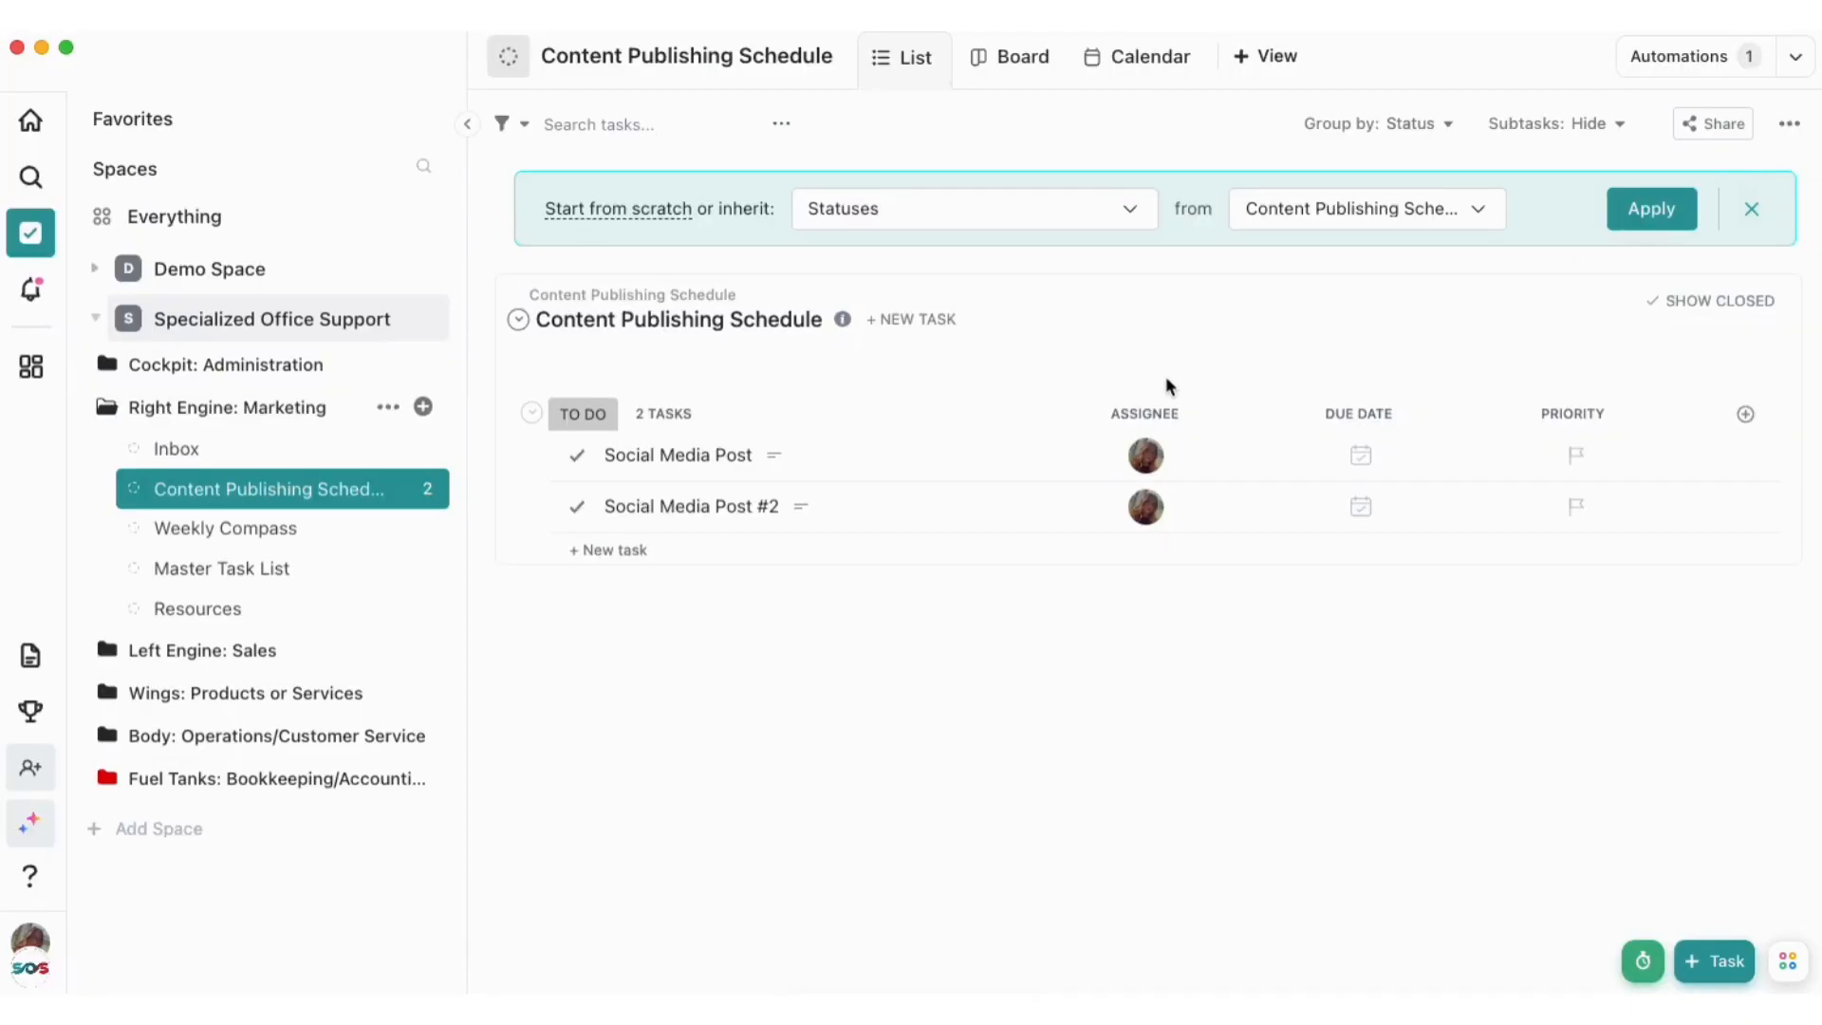
Set the Scheduled Post Date of the "Social Media Post #2" task to September 1, 2023 and close the task
left_click(954, 519)
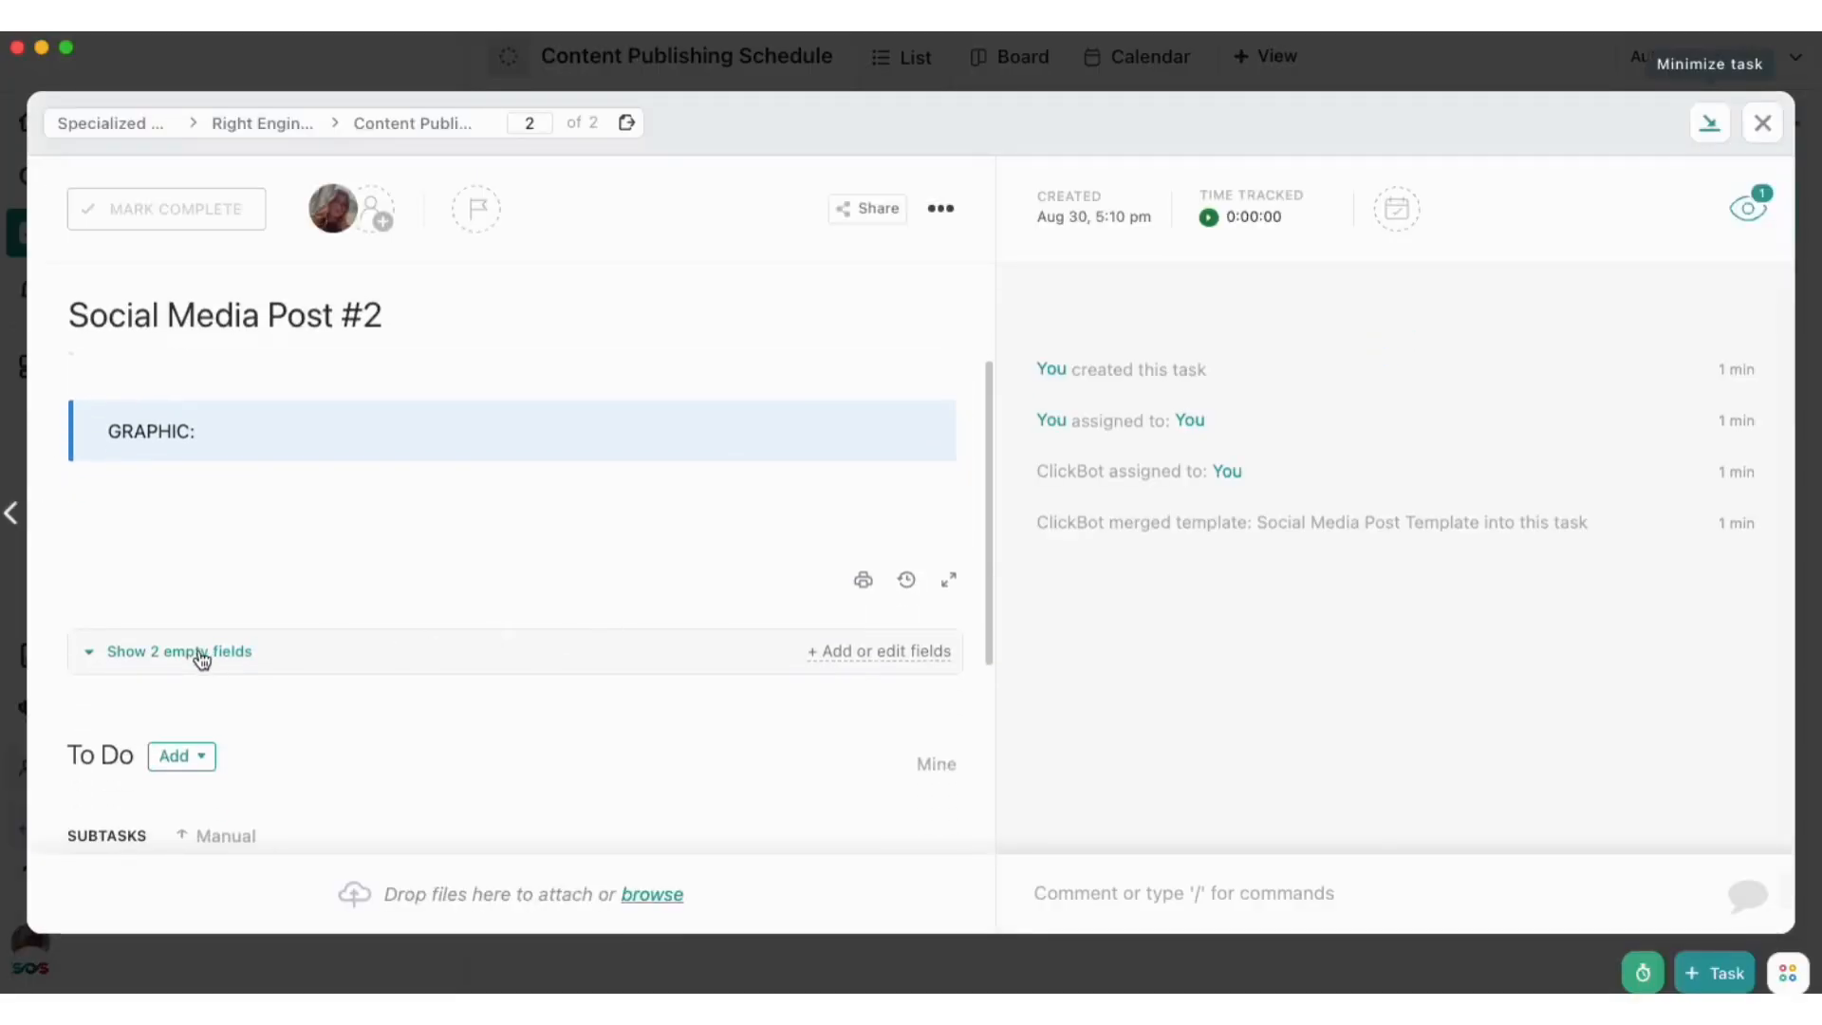
left_click(201, 655)
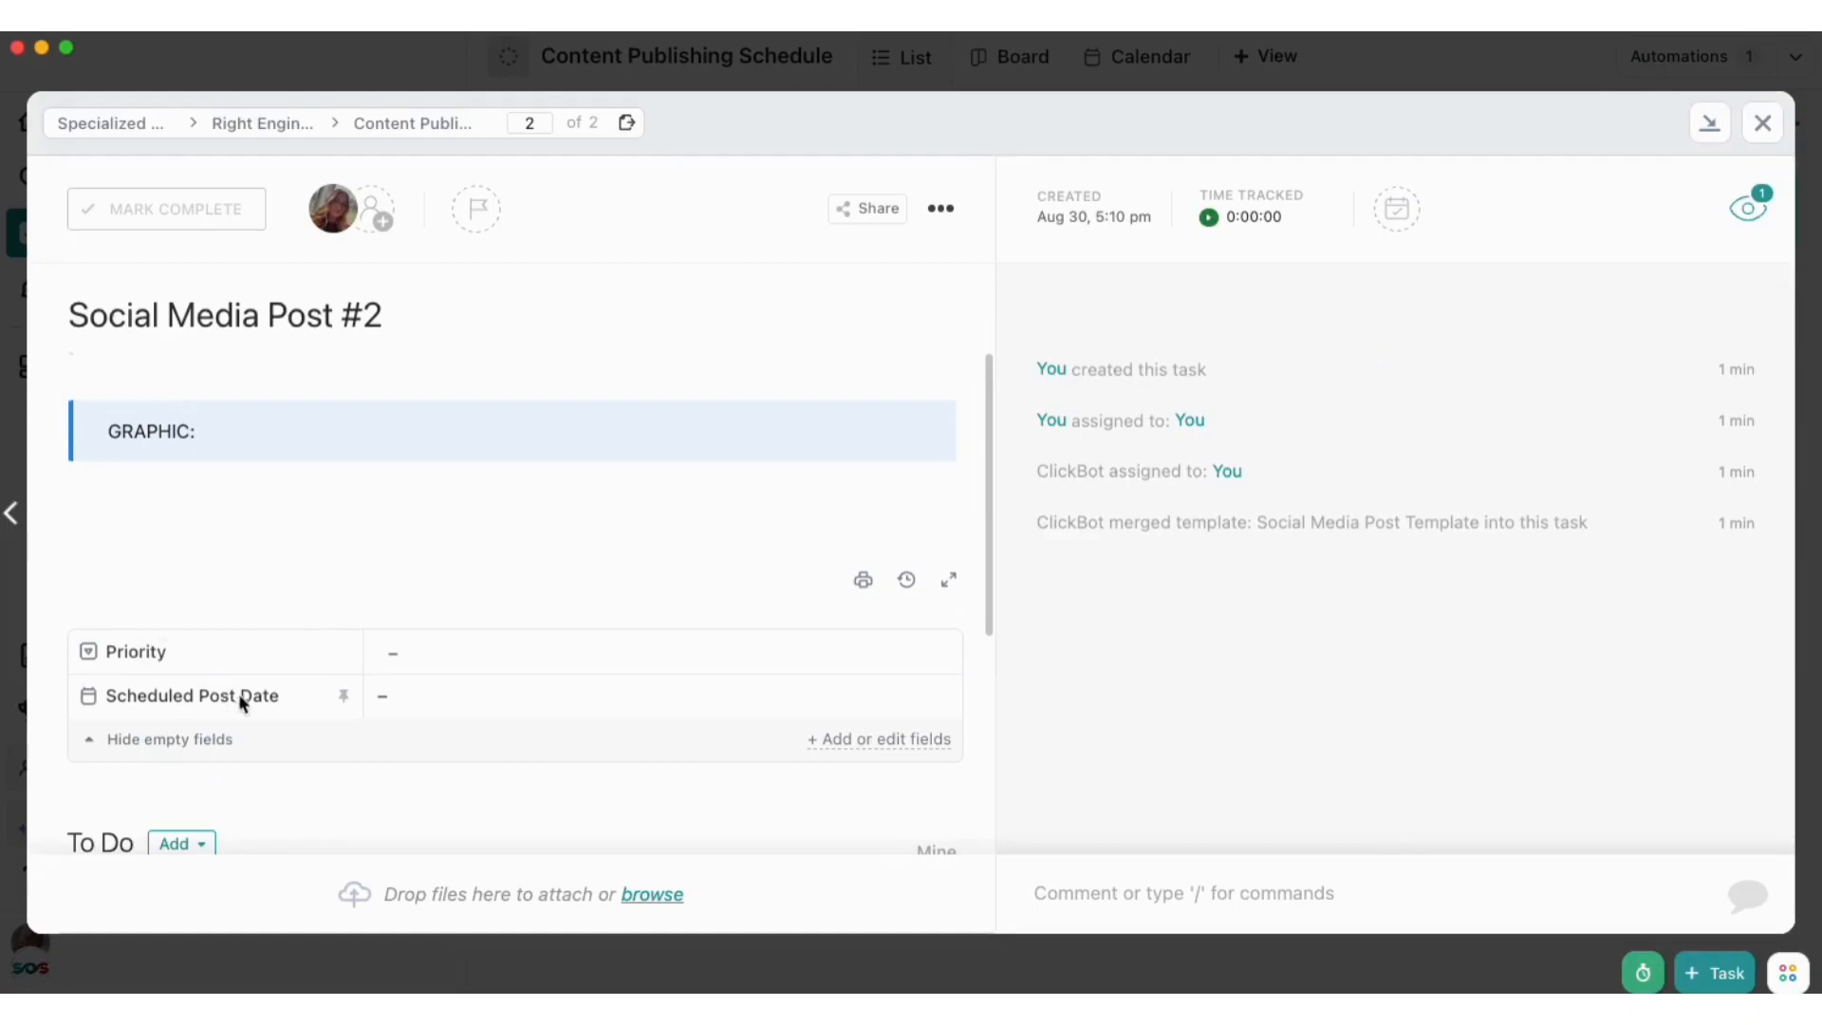
left_click(442, 705)
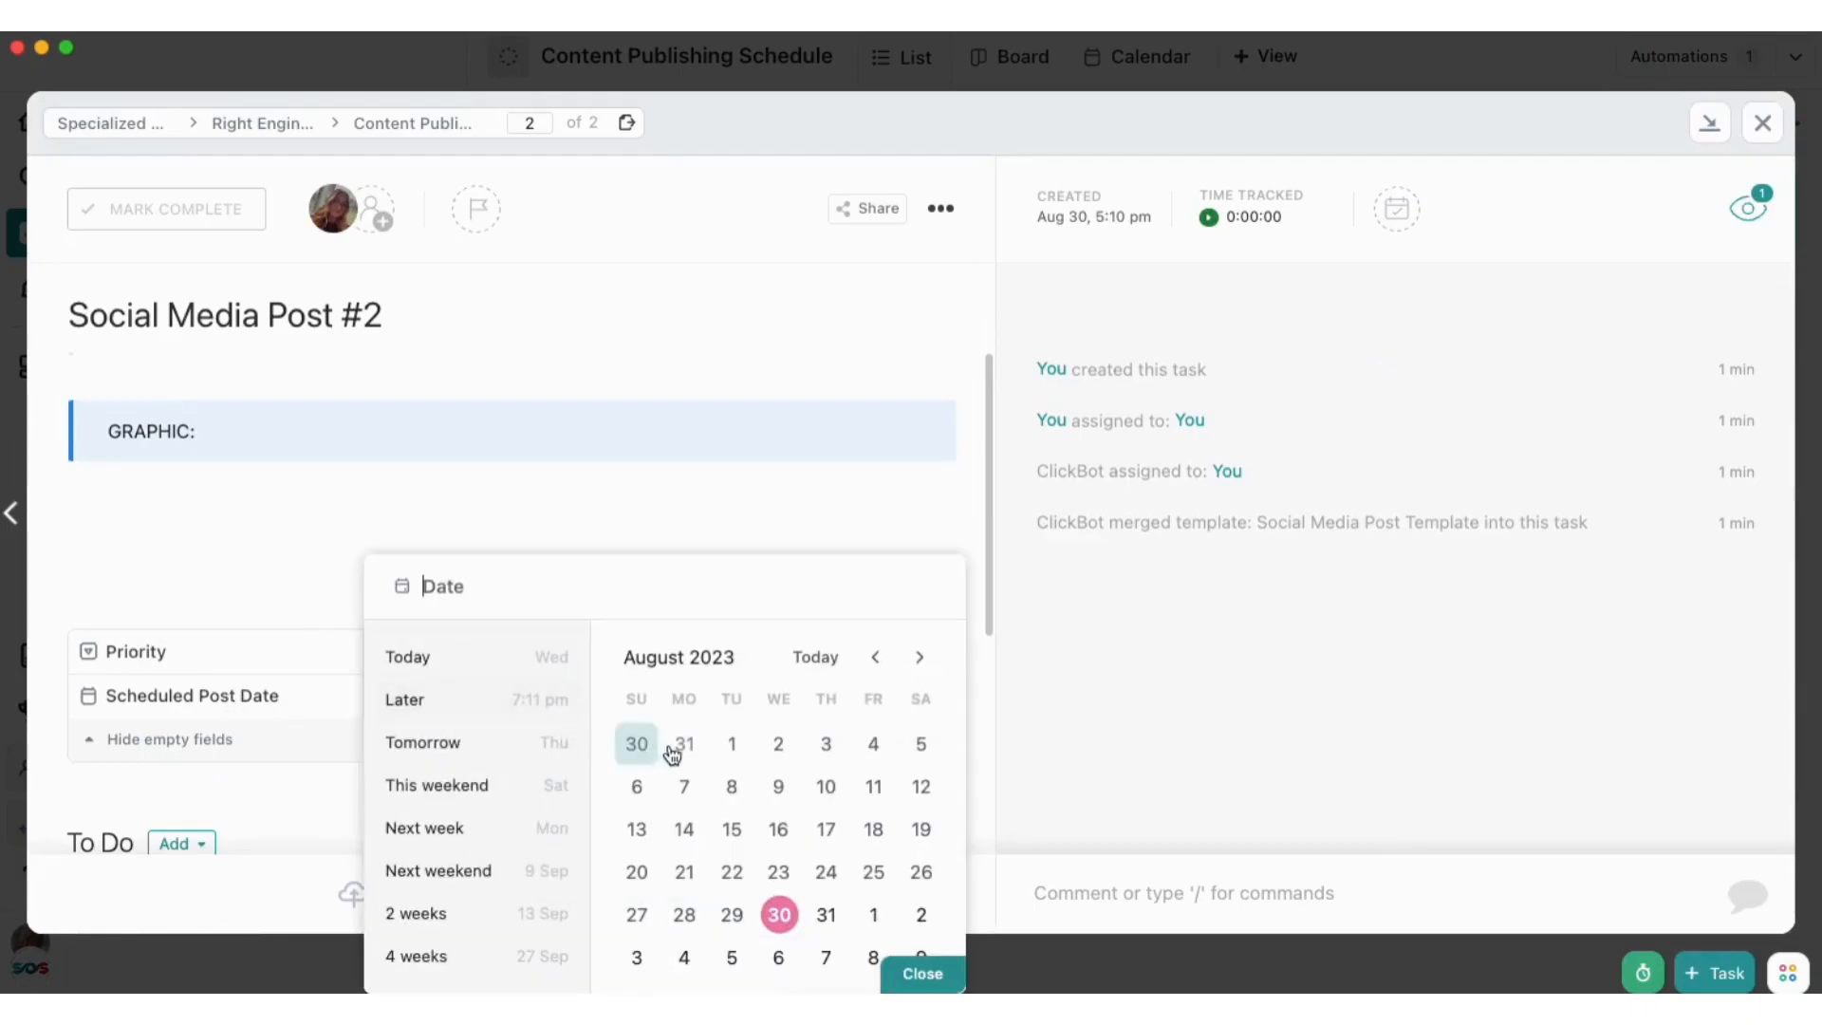
left_click(874, 916)
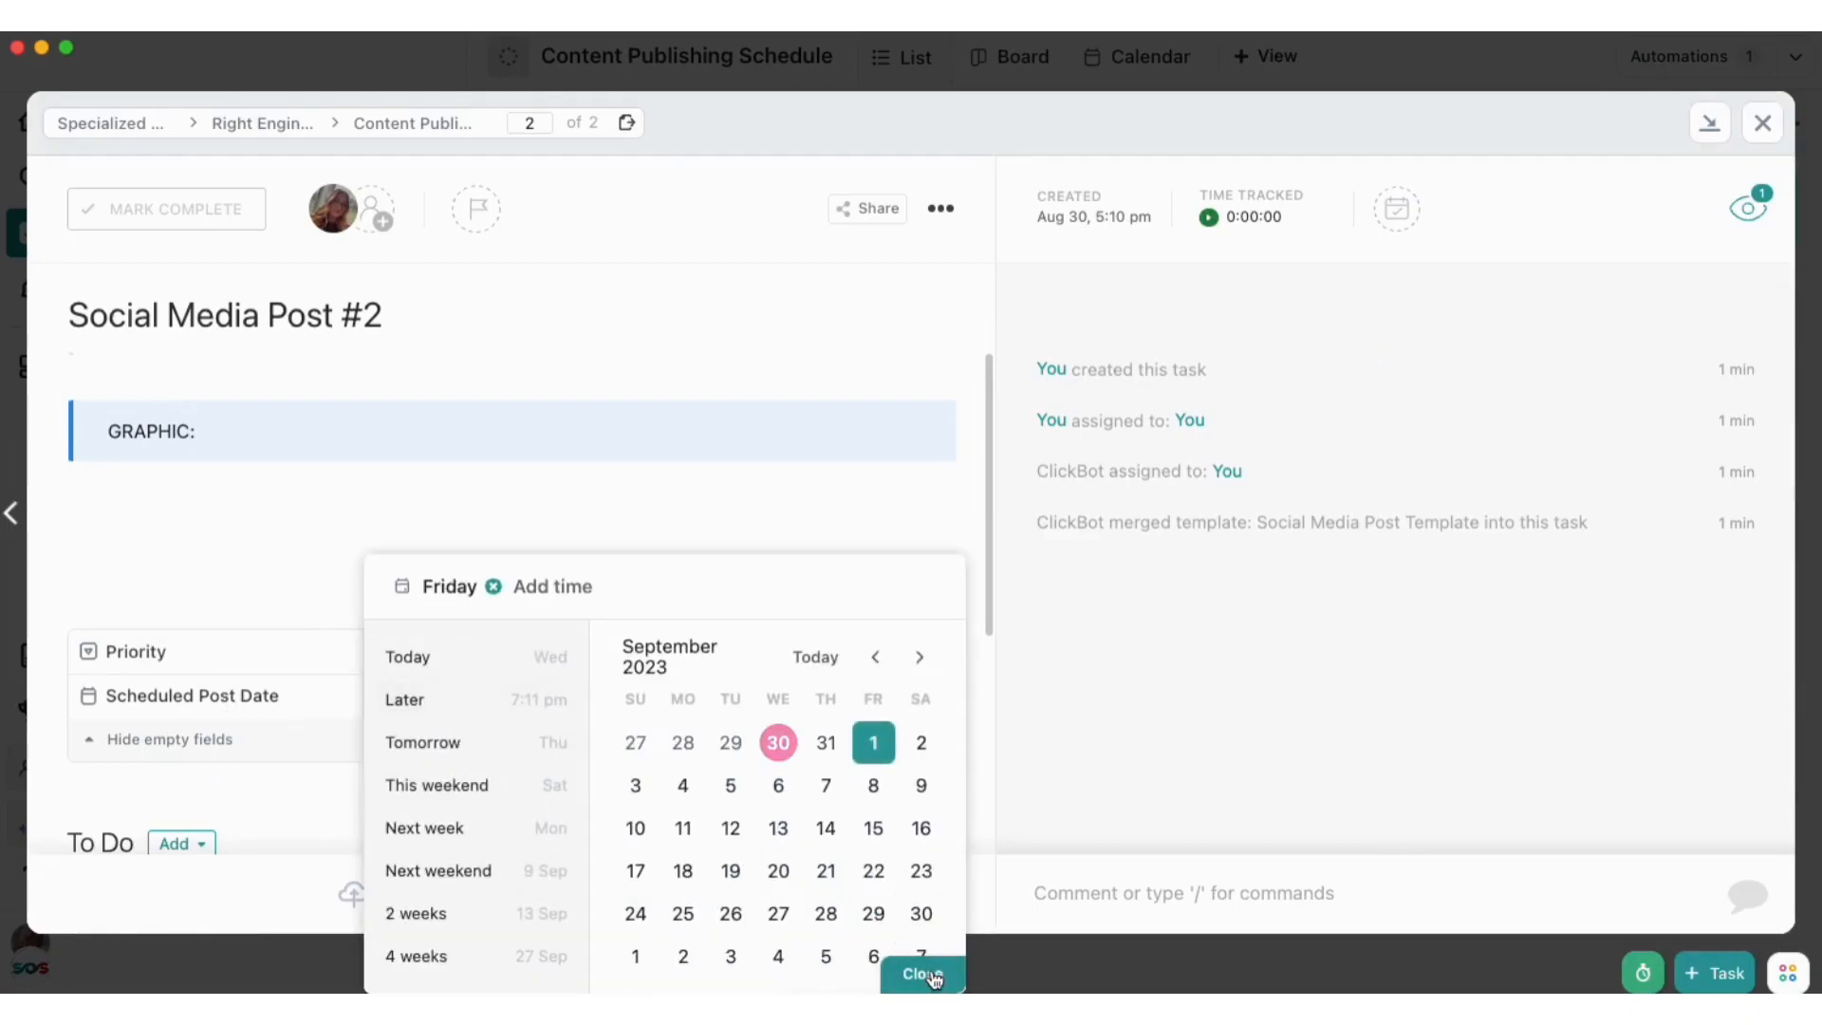
left_click(923, 975)
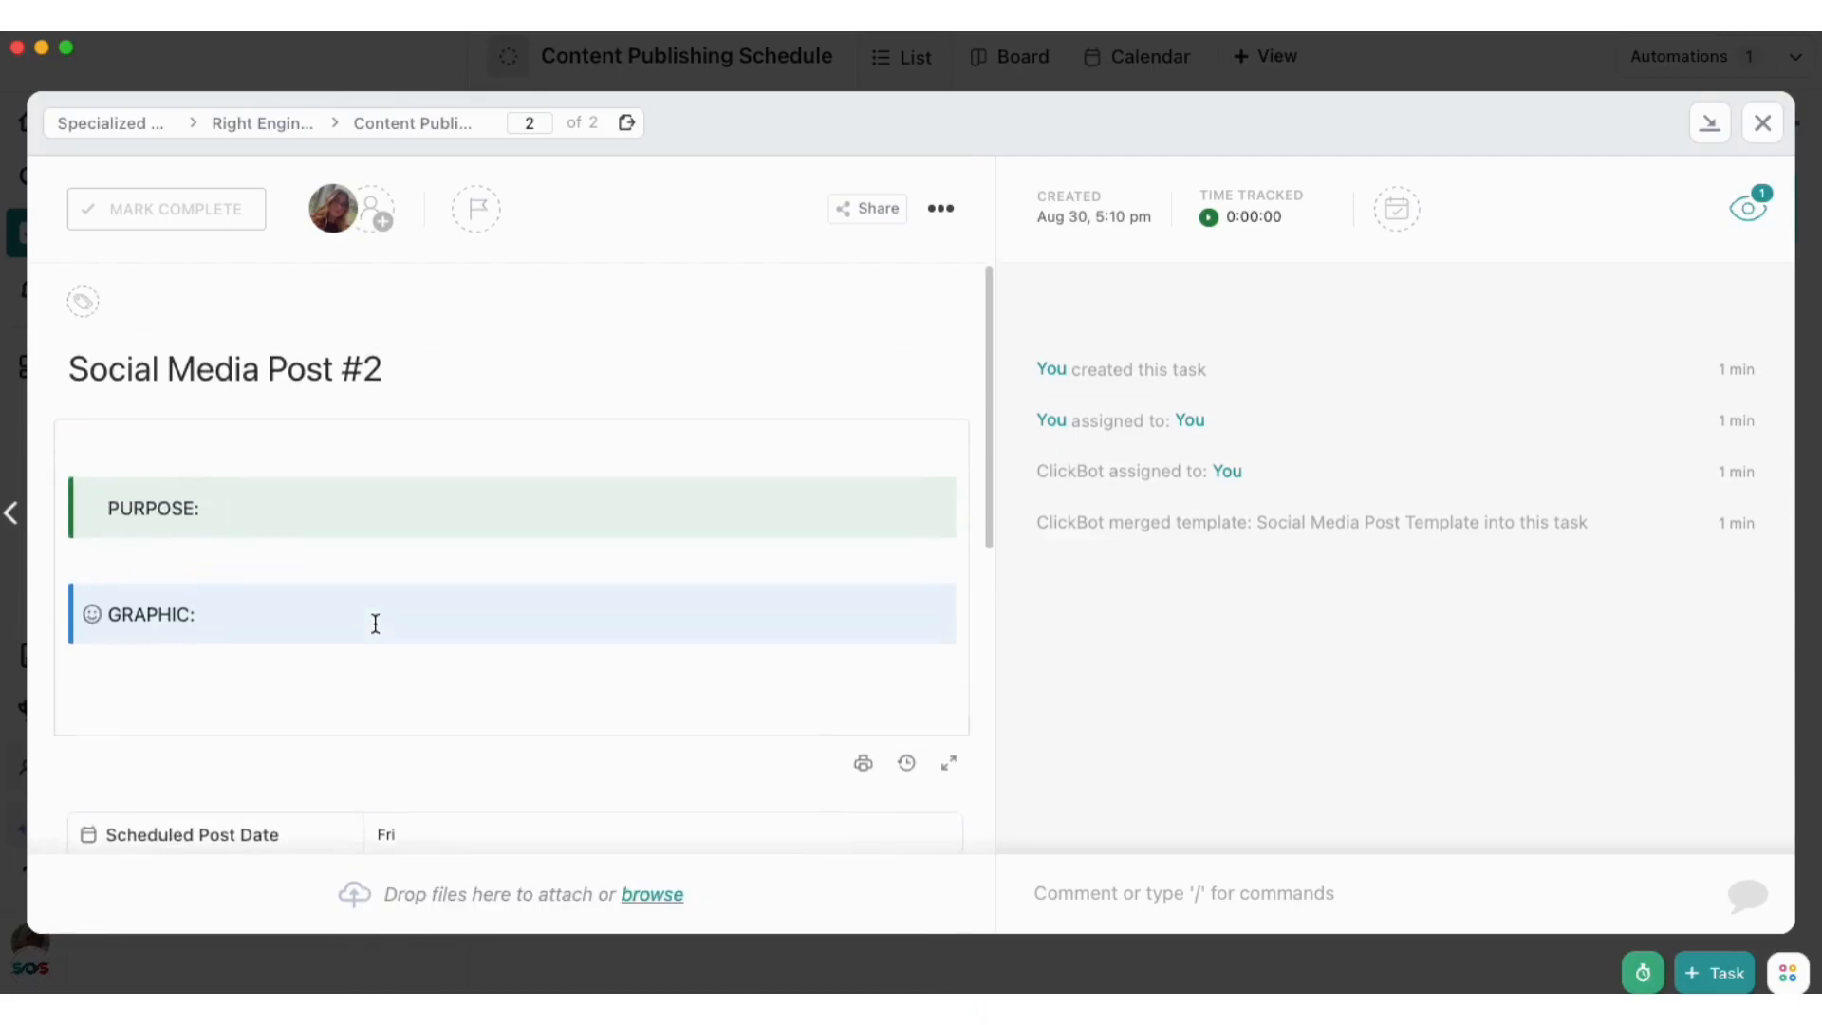
left_click(1763, 123)
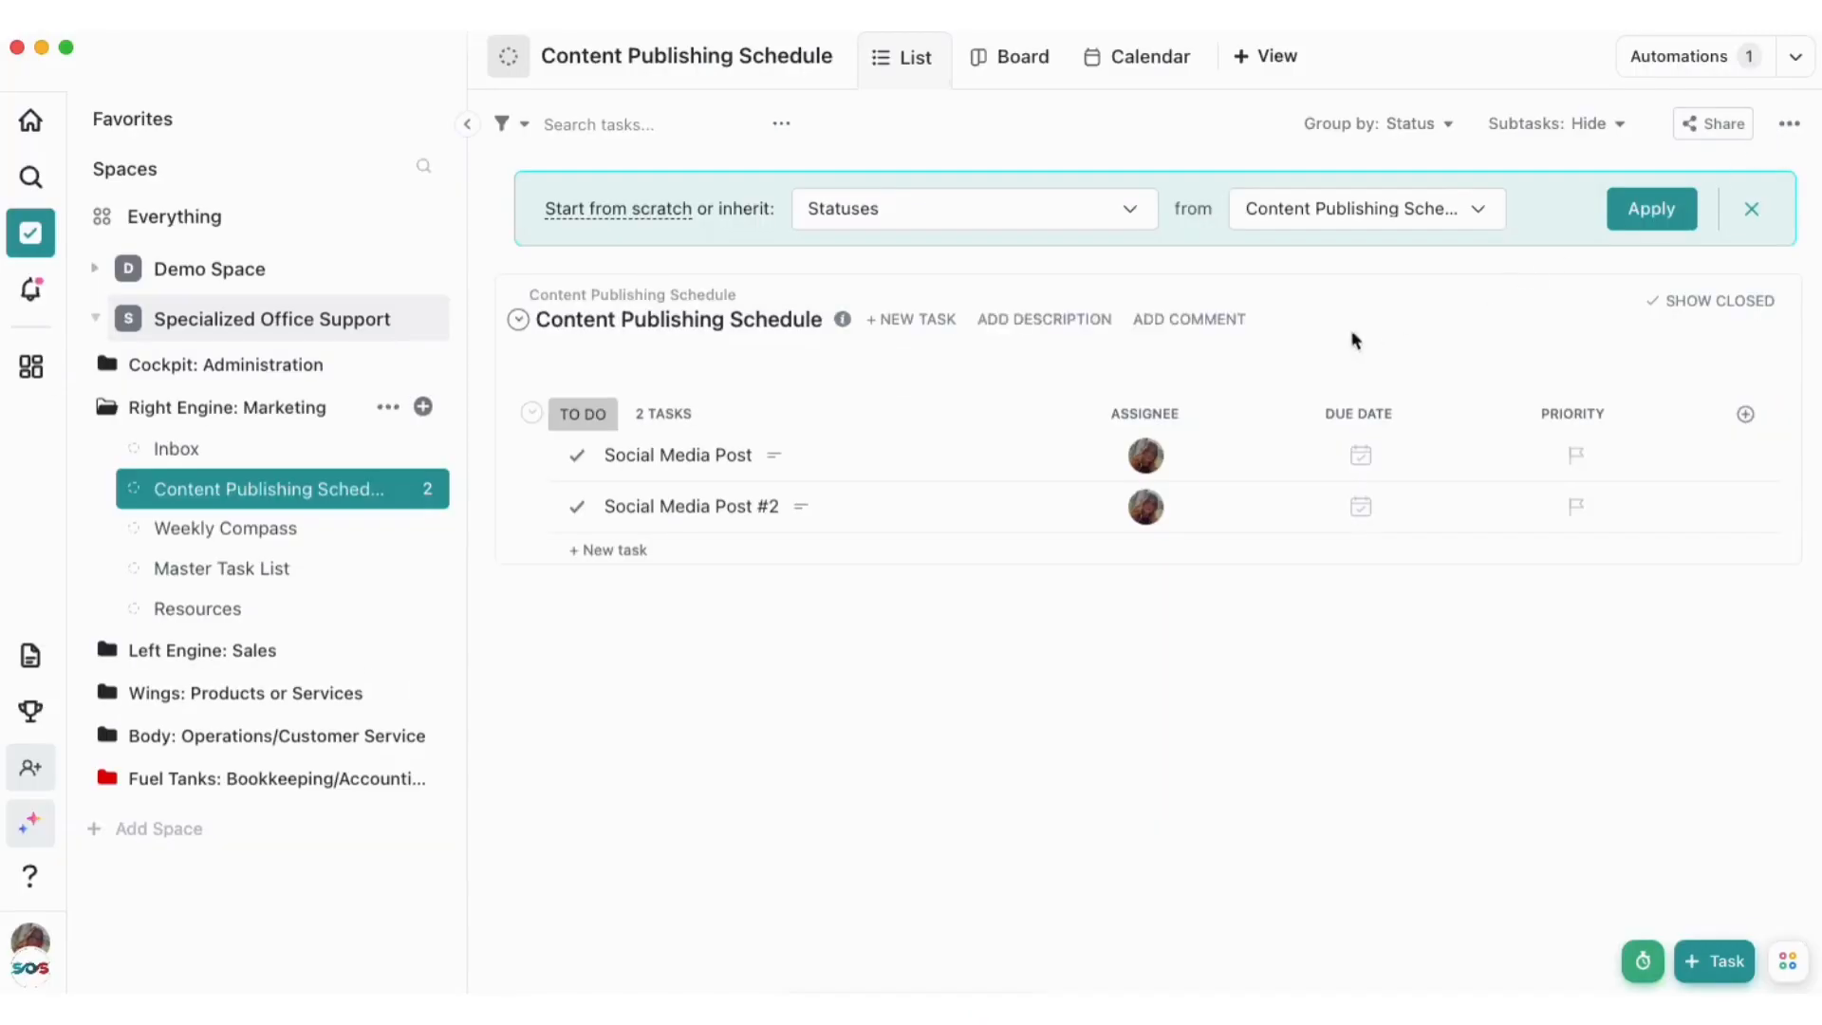
Make the Calendar view place tasks by the Scheduled Post Date custom field instead of start and due dates, and save the view
left_click(1099, 68)
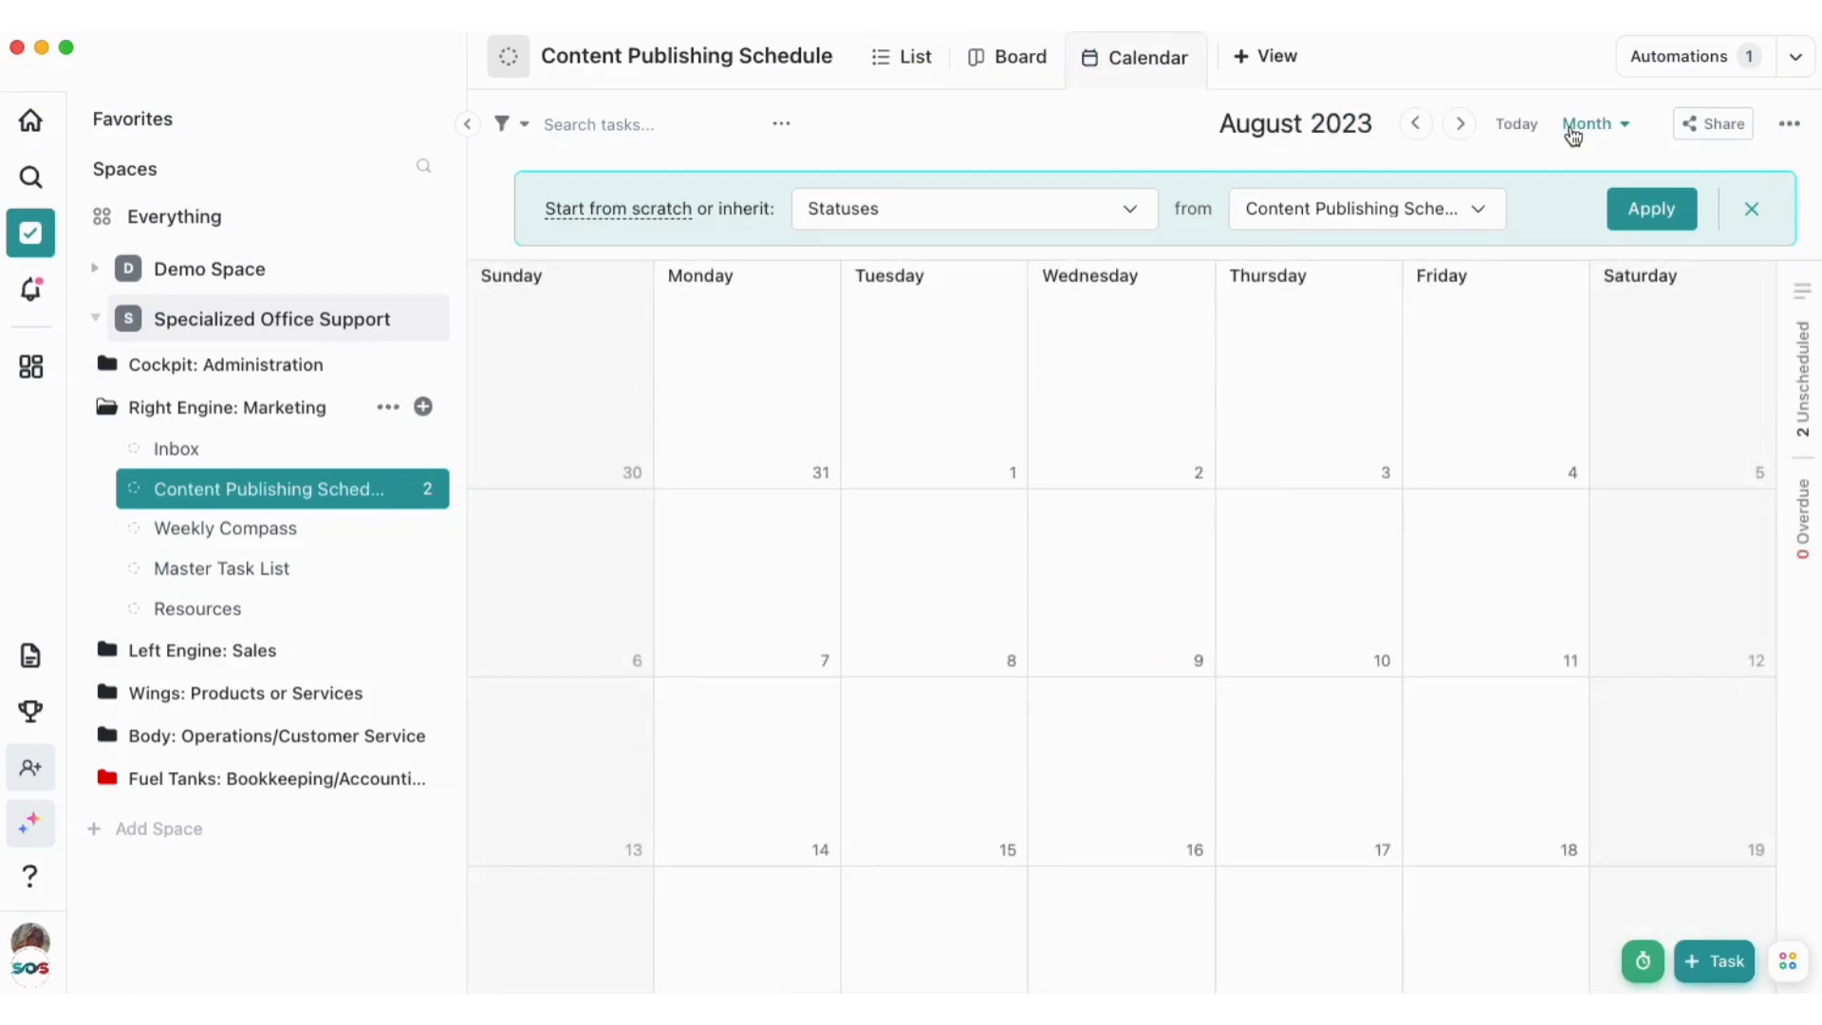
left_click(1793, 131)
scroll(1677, 342, "down", 5)
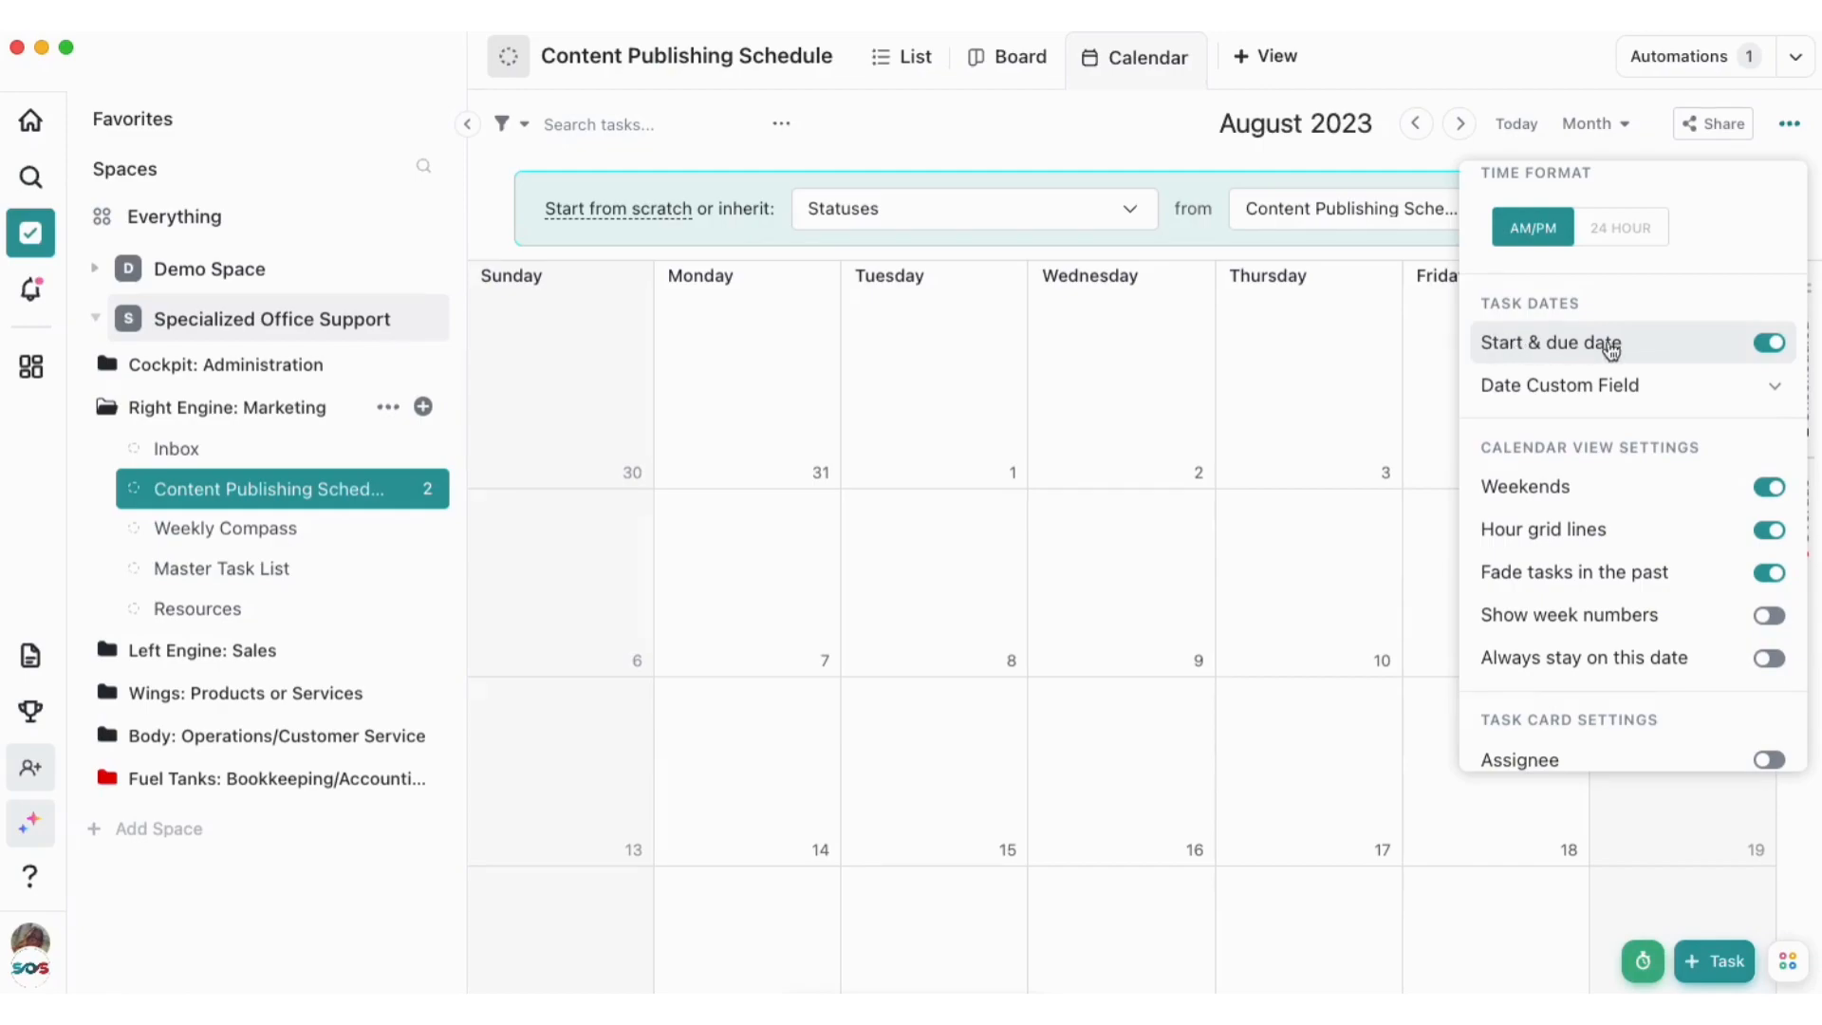
left_click(1773, 347)
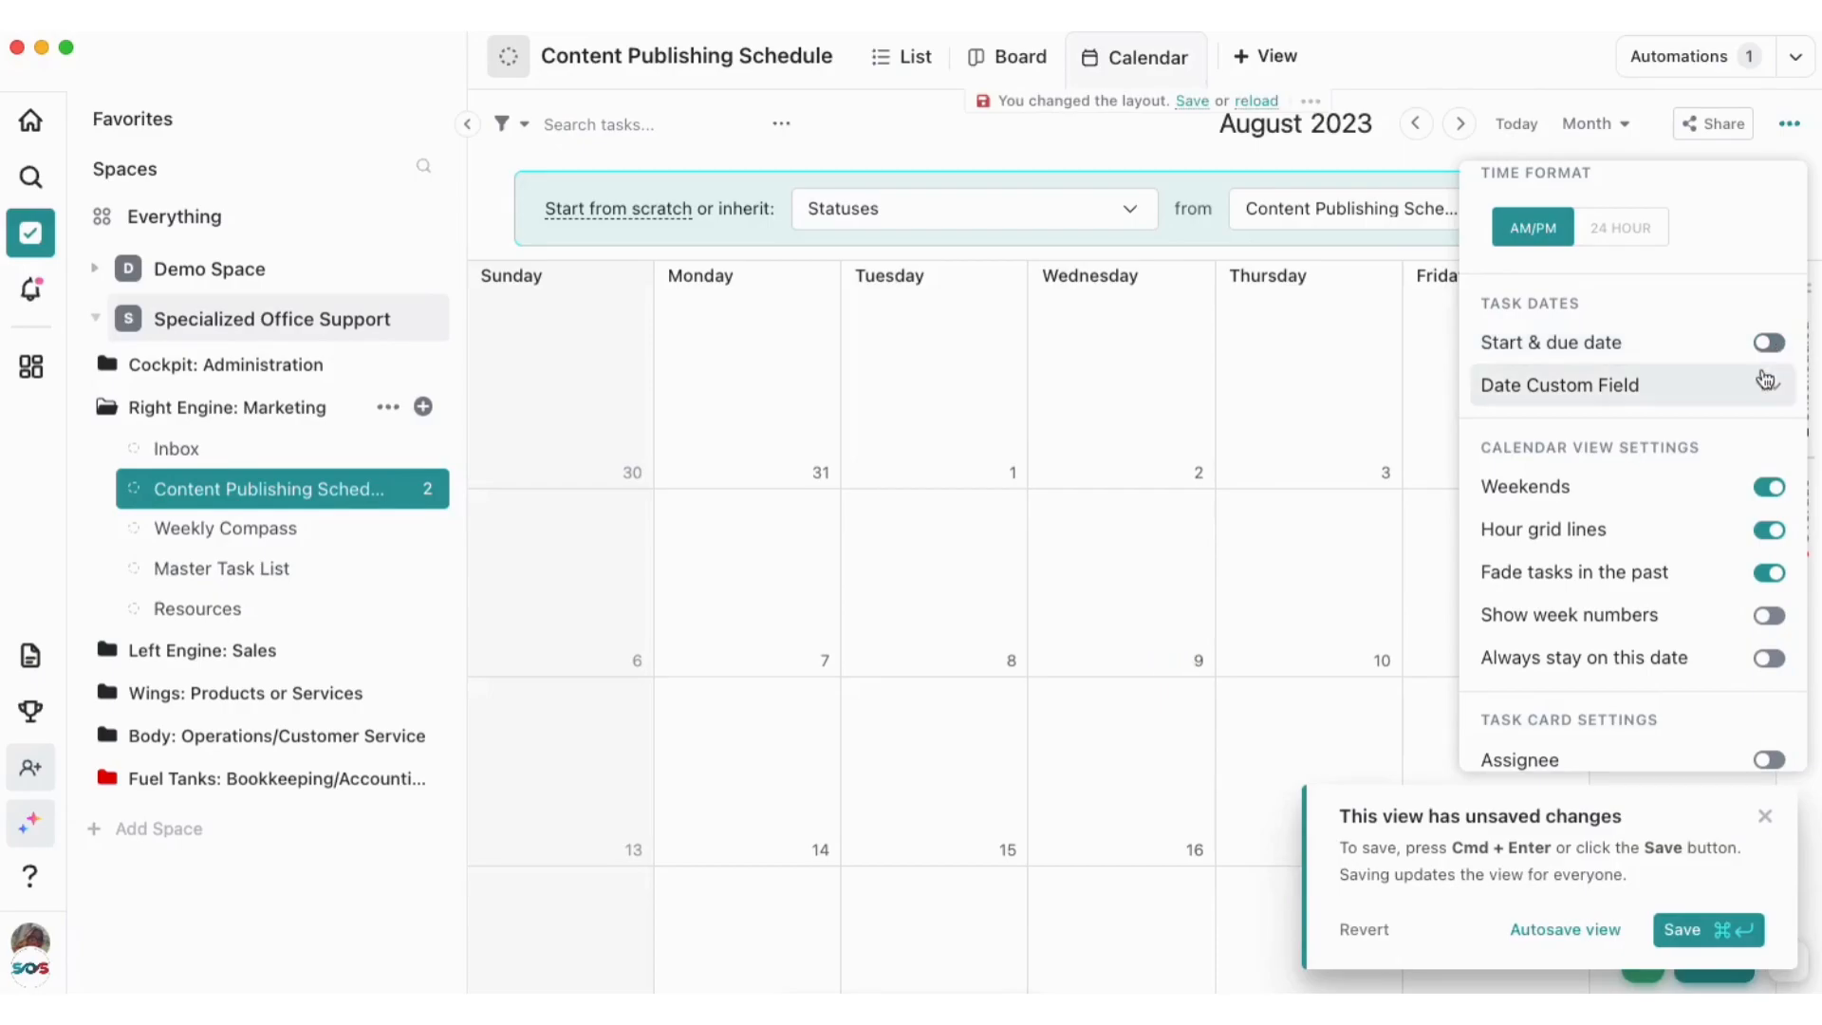
left_click(1749, 401)
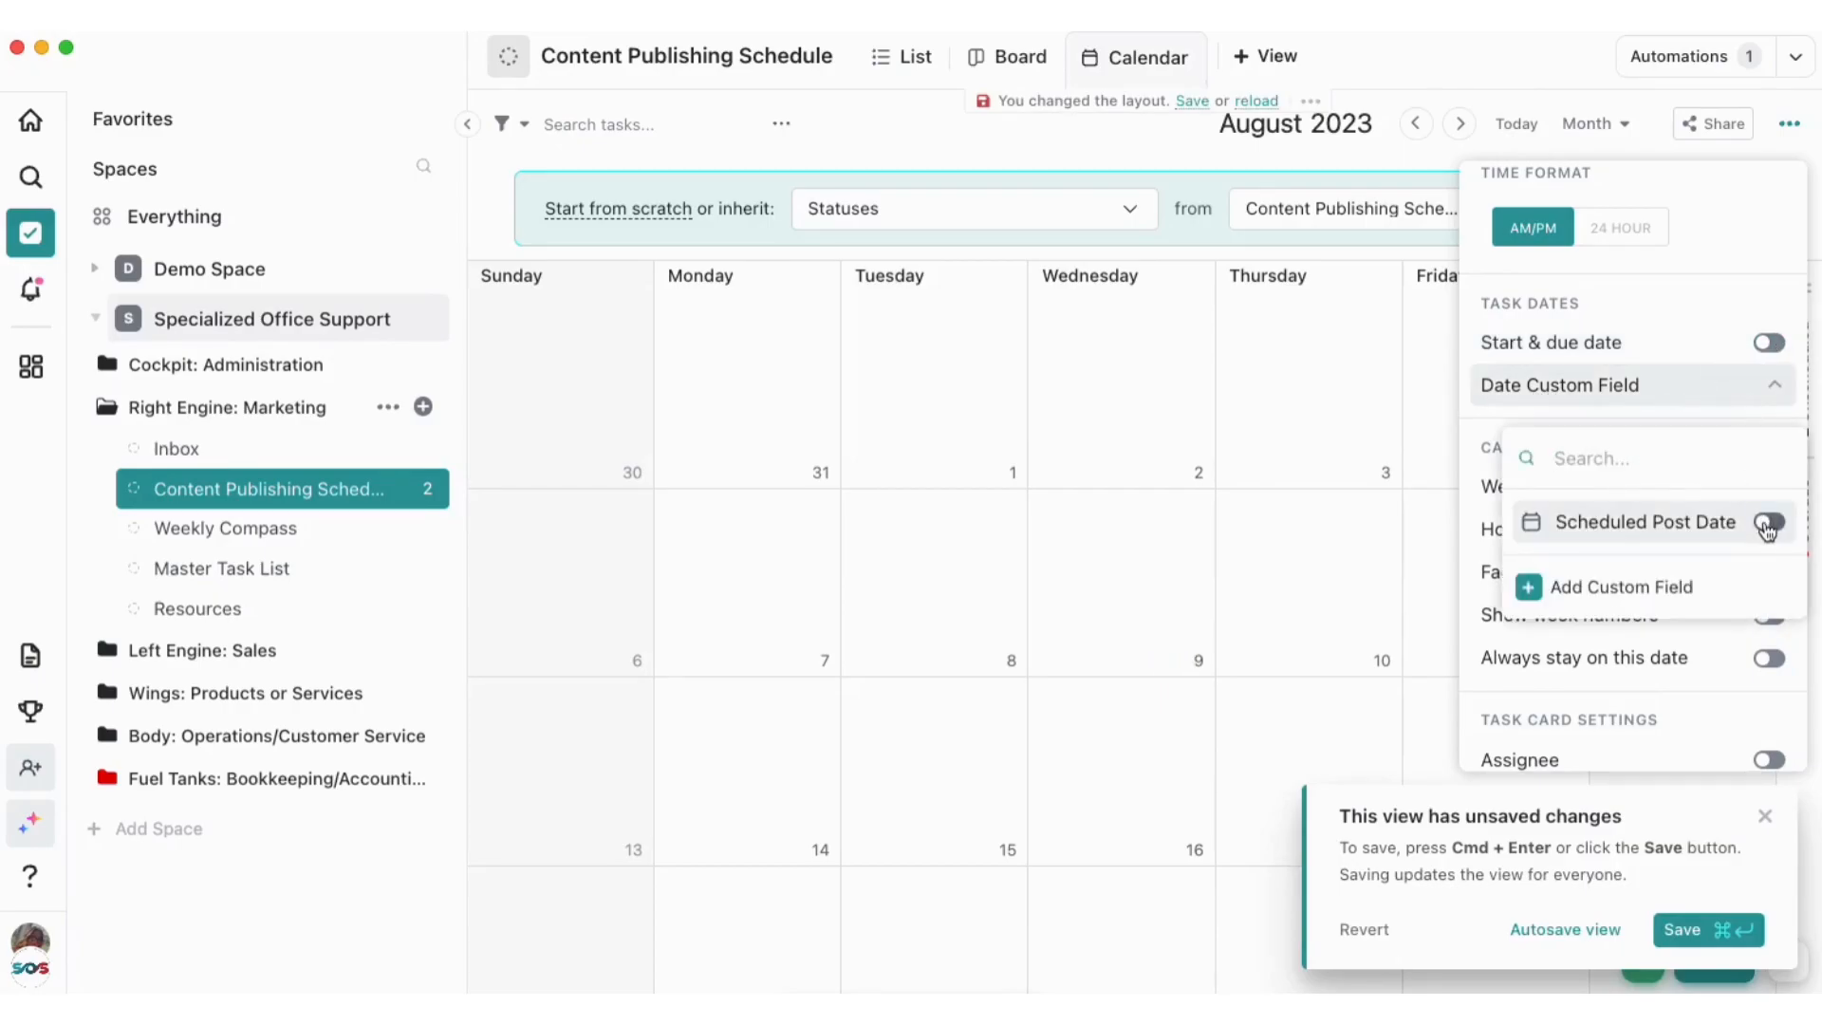
left_click(1767, 524)
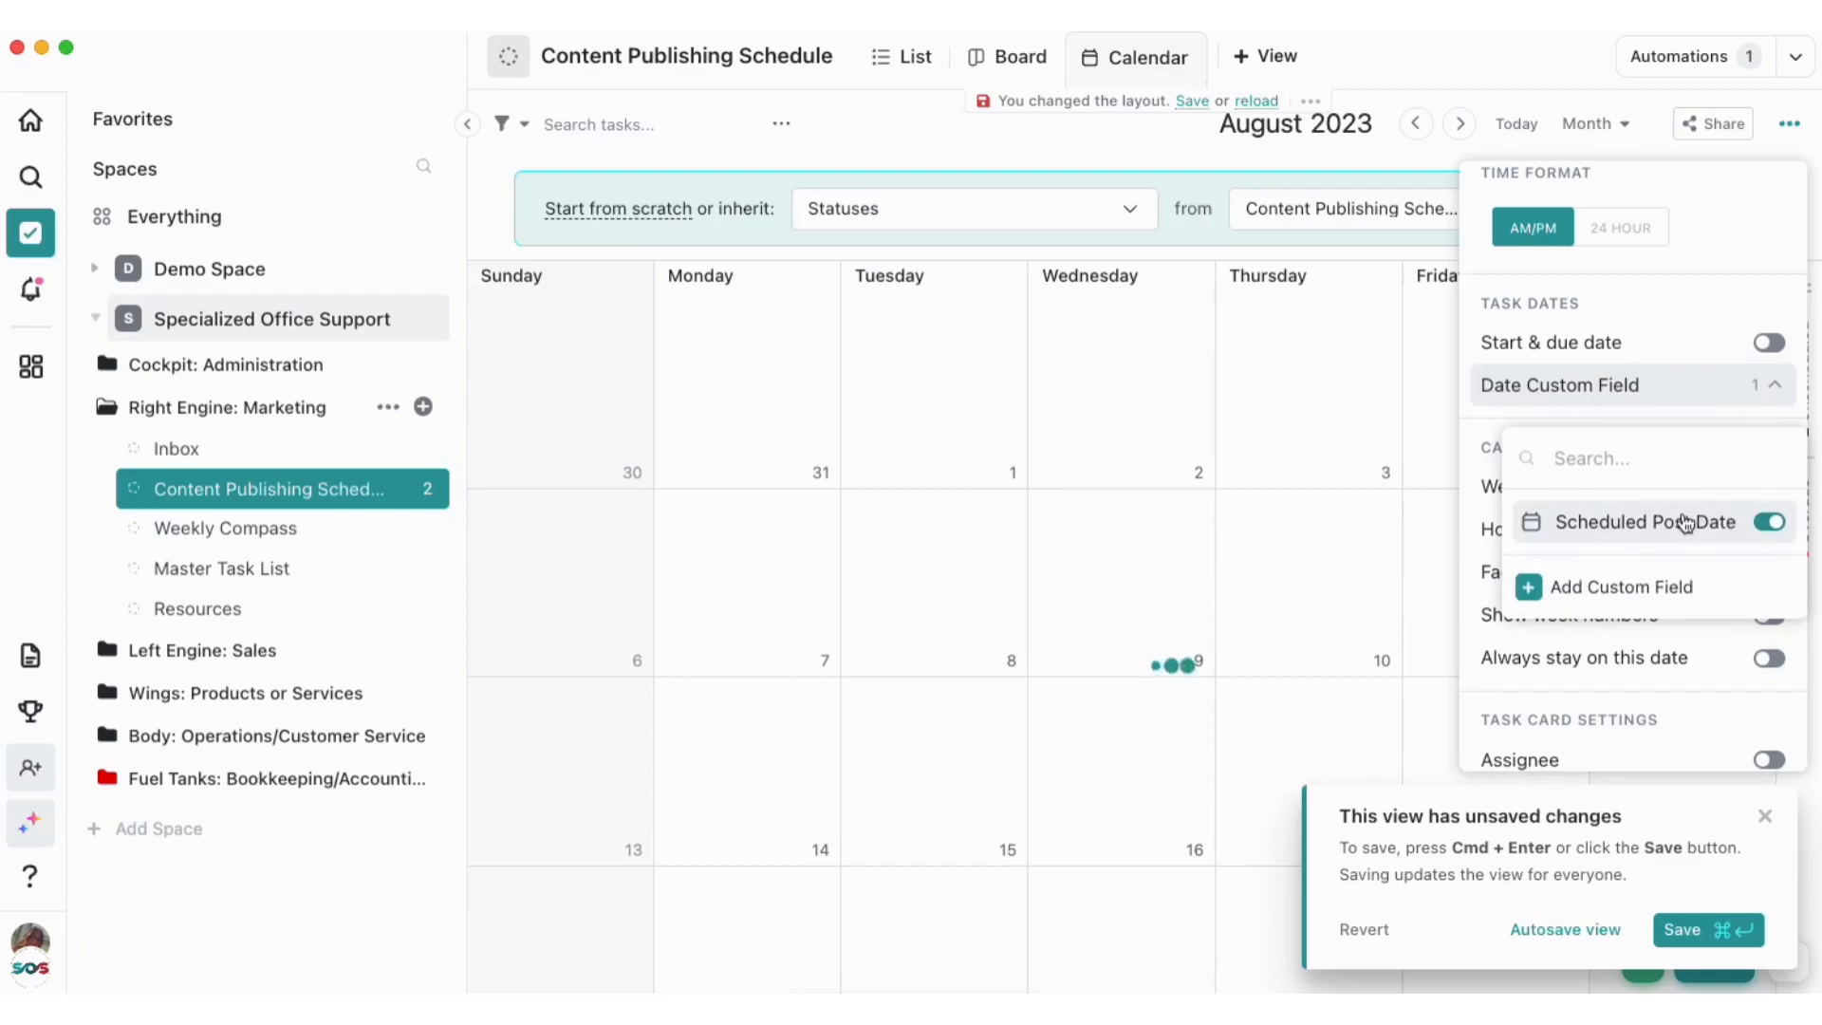
left_click(1720, 146)
left_click(1710, 144)
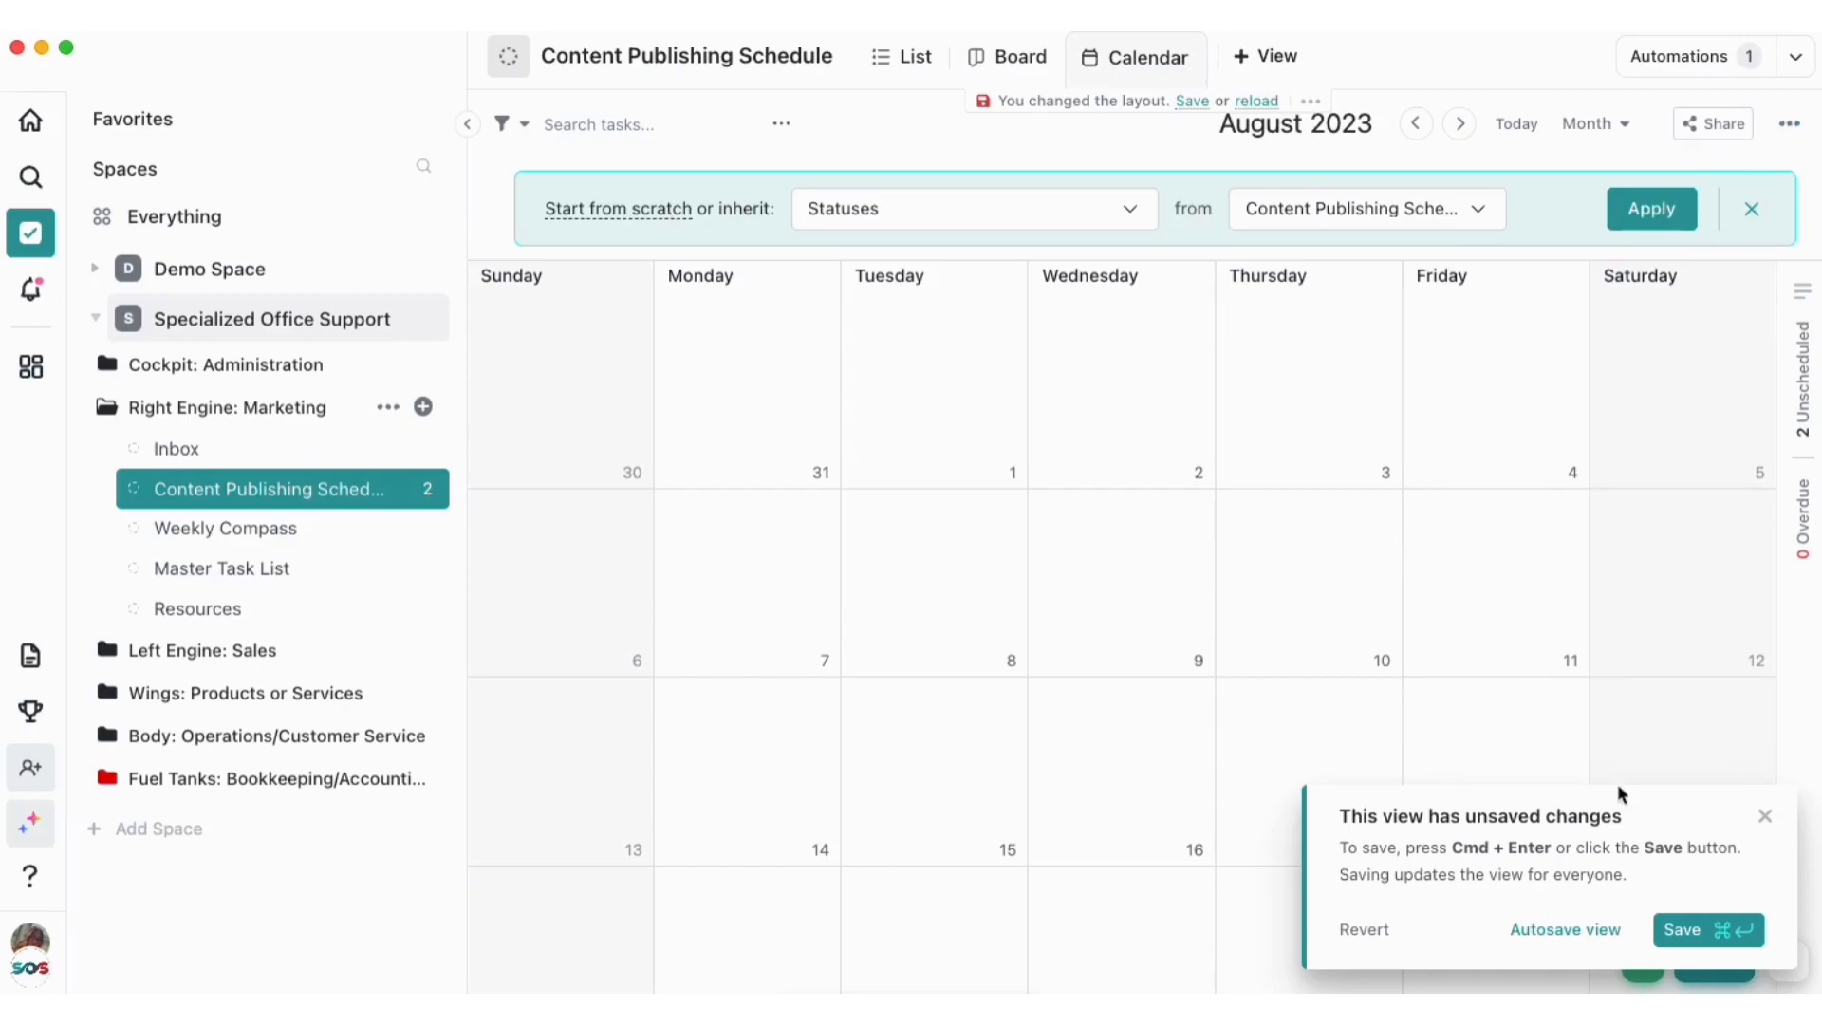
left_click(1699, 932)
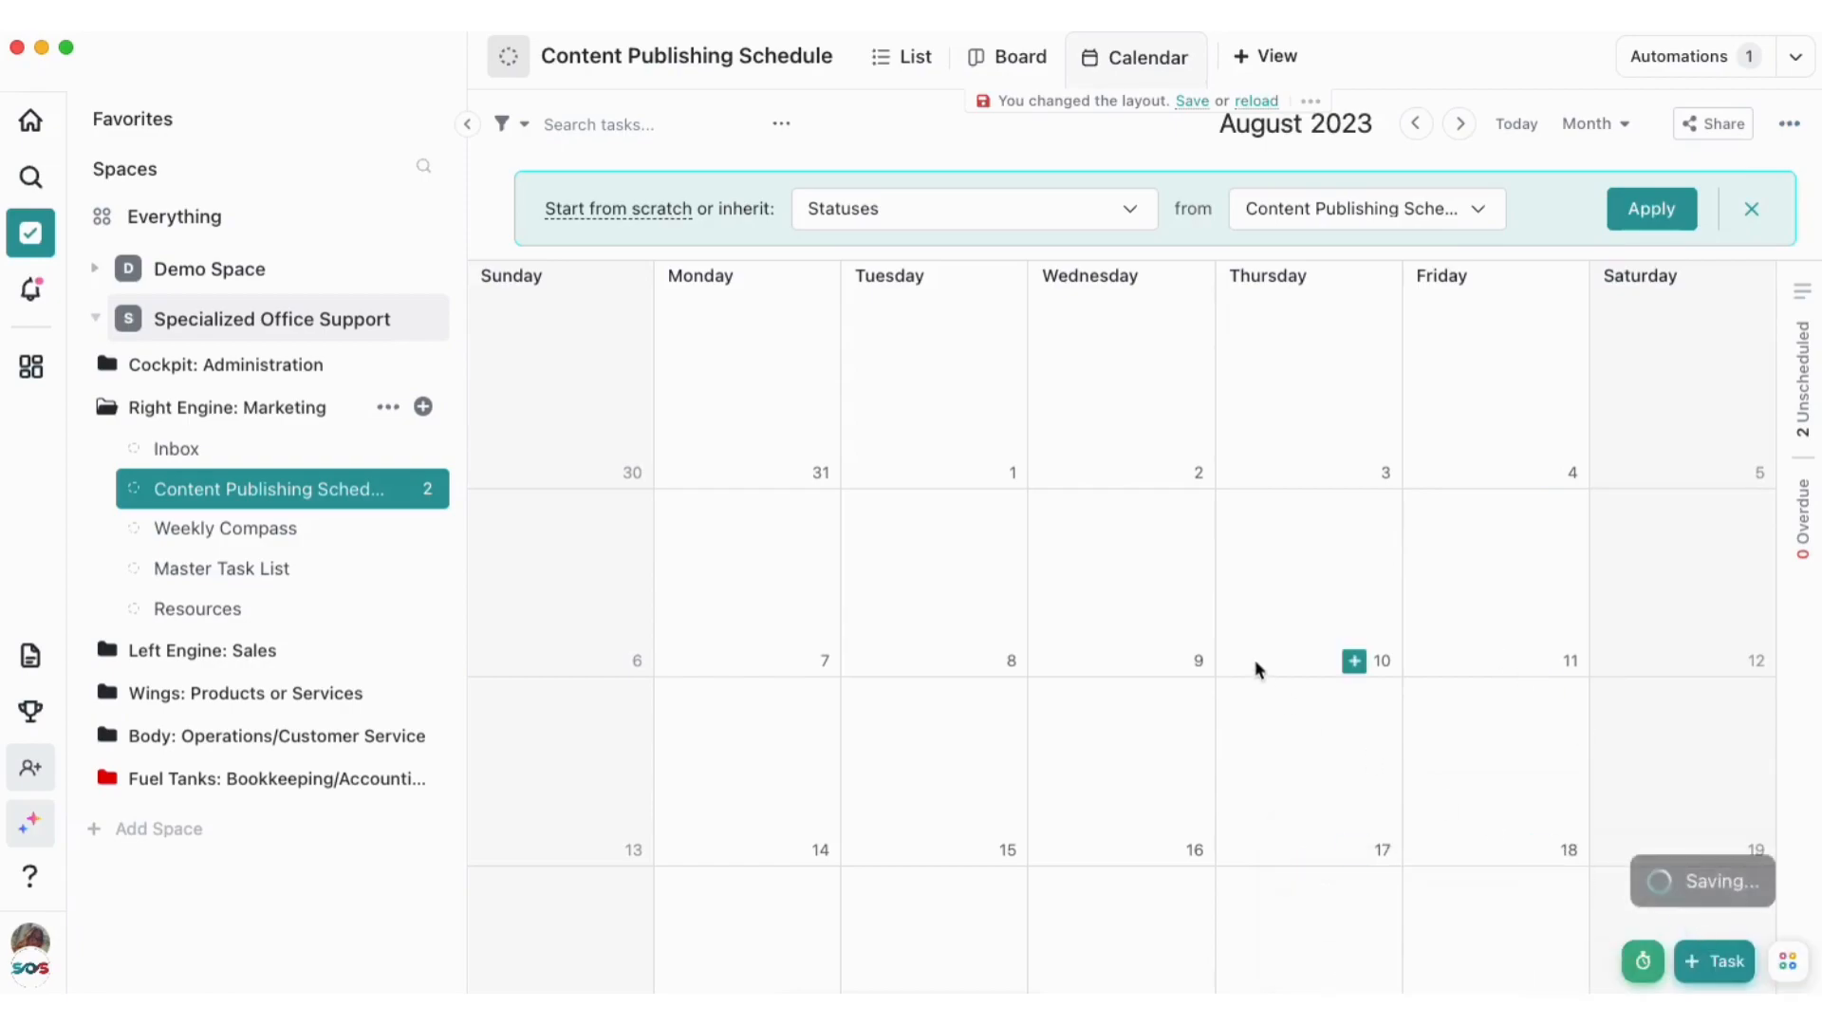
scroll(1254, 664, "down", 3)
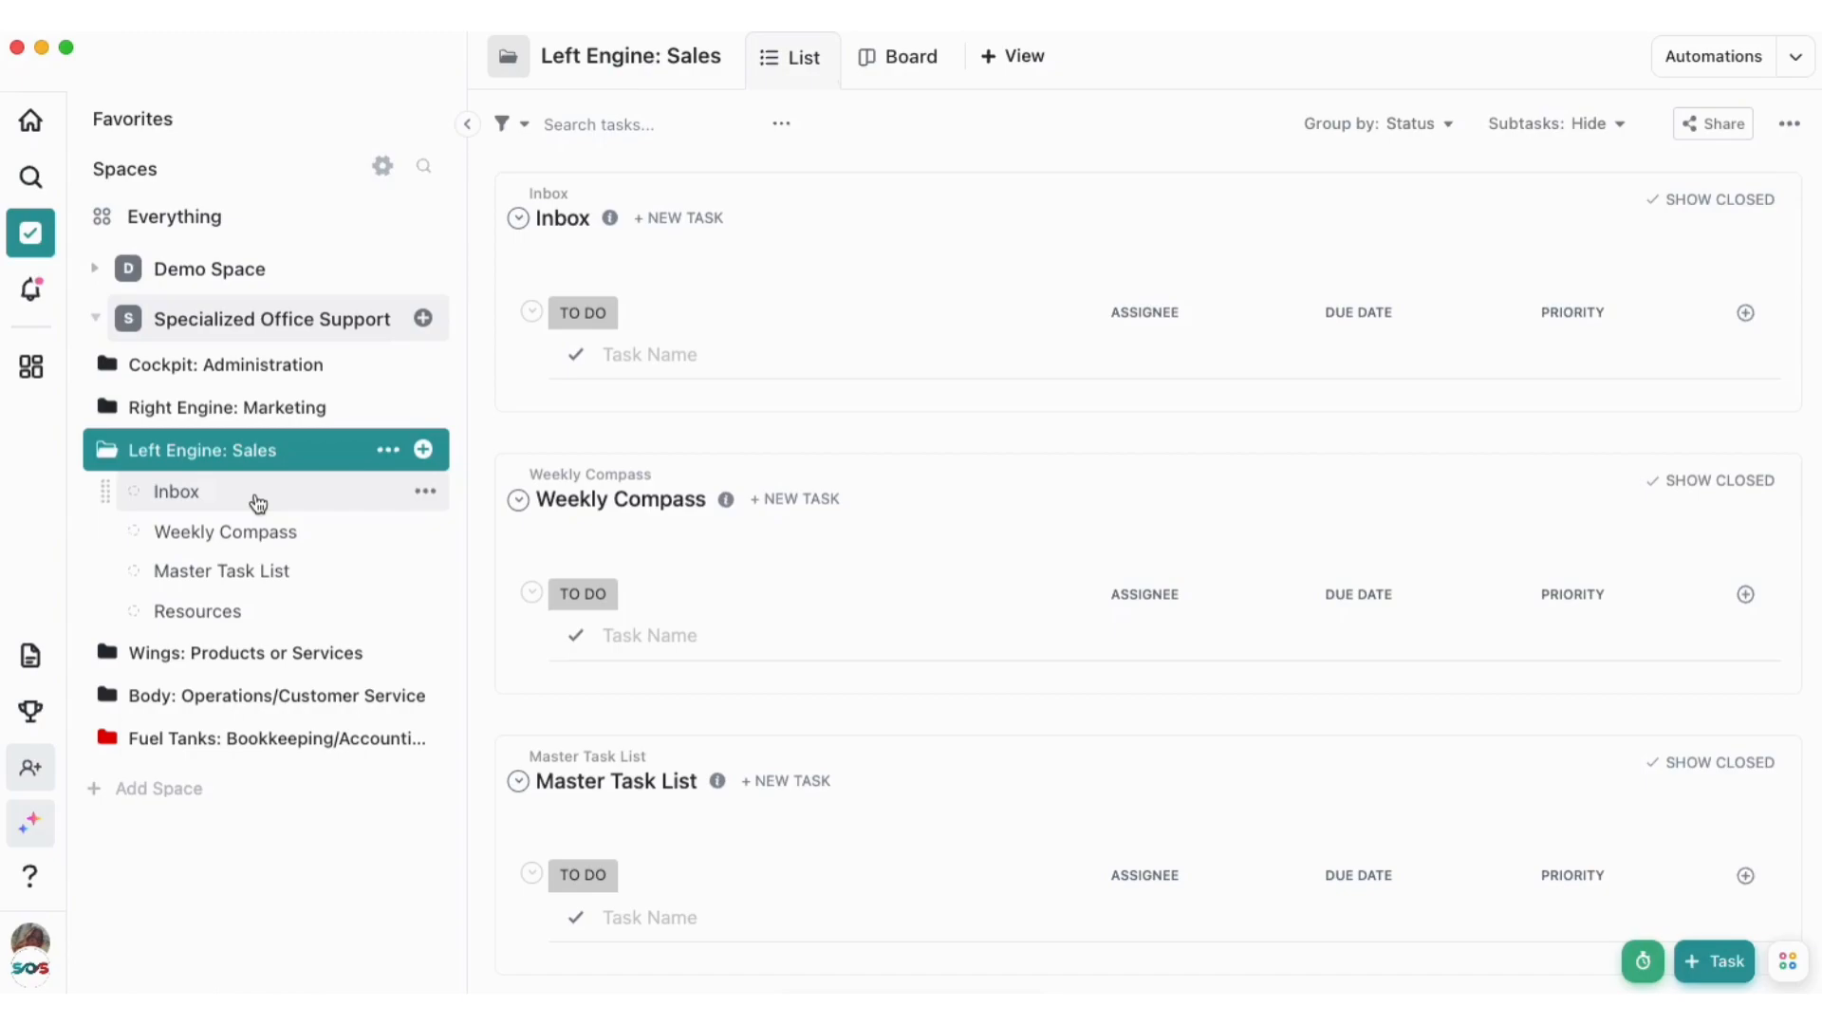
Add a task named "[NEW LEAD]" to the Weekly Compass list in the Left Engine: Sales folder
left_click(261, 532)
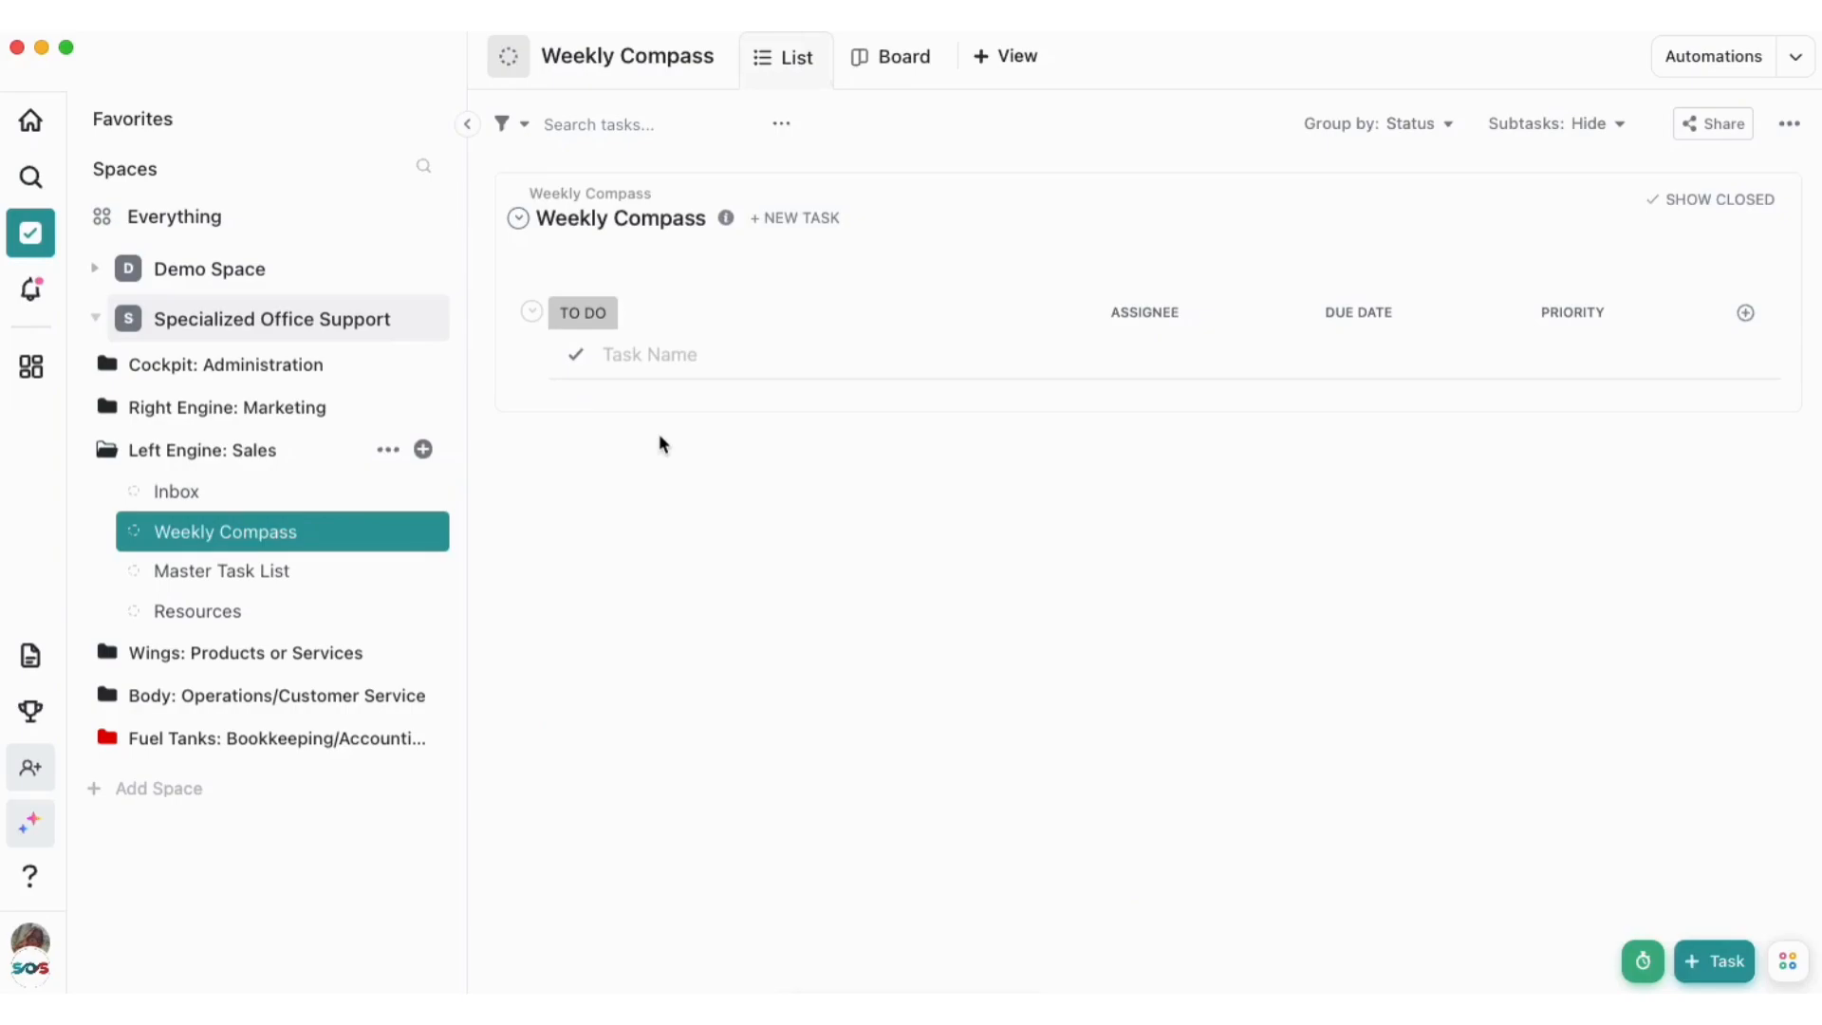
left_click(669, 354)
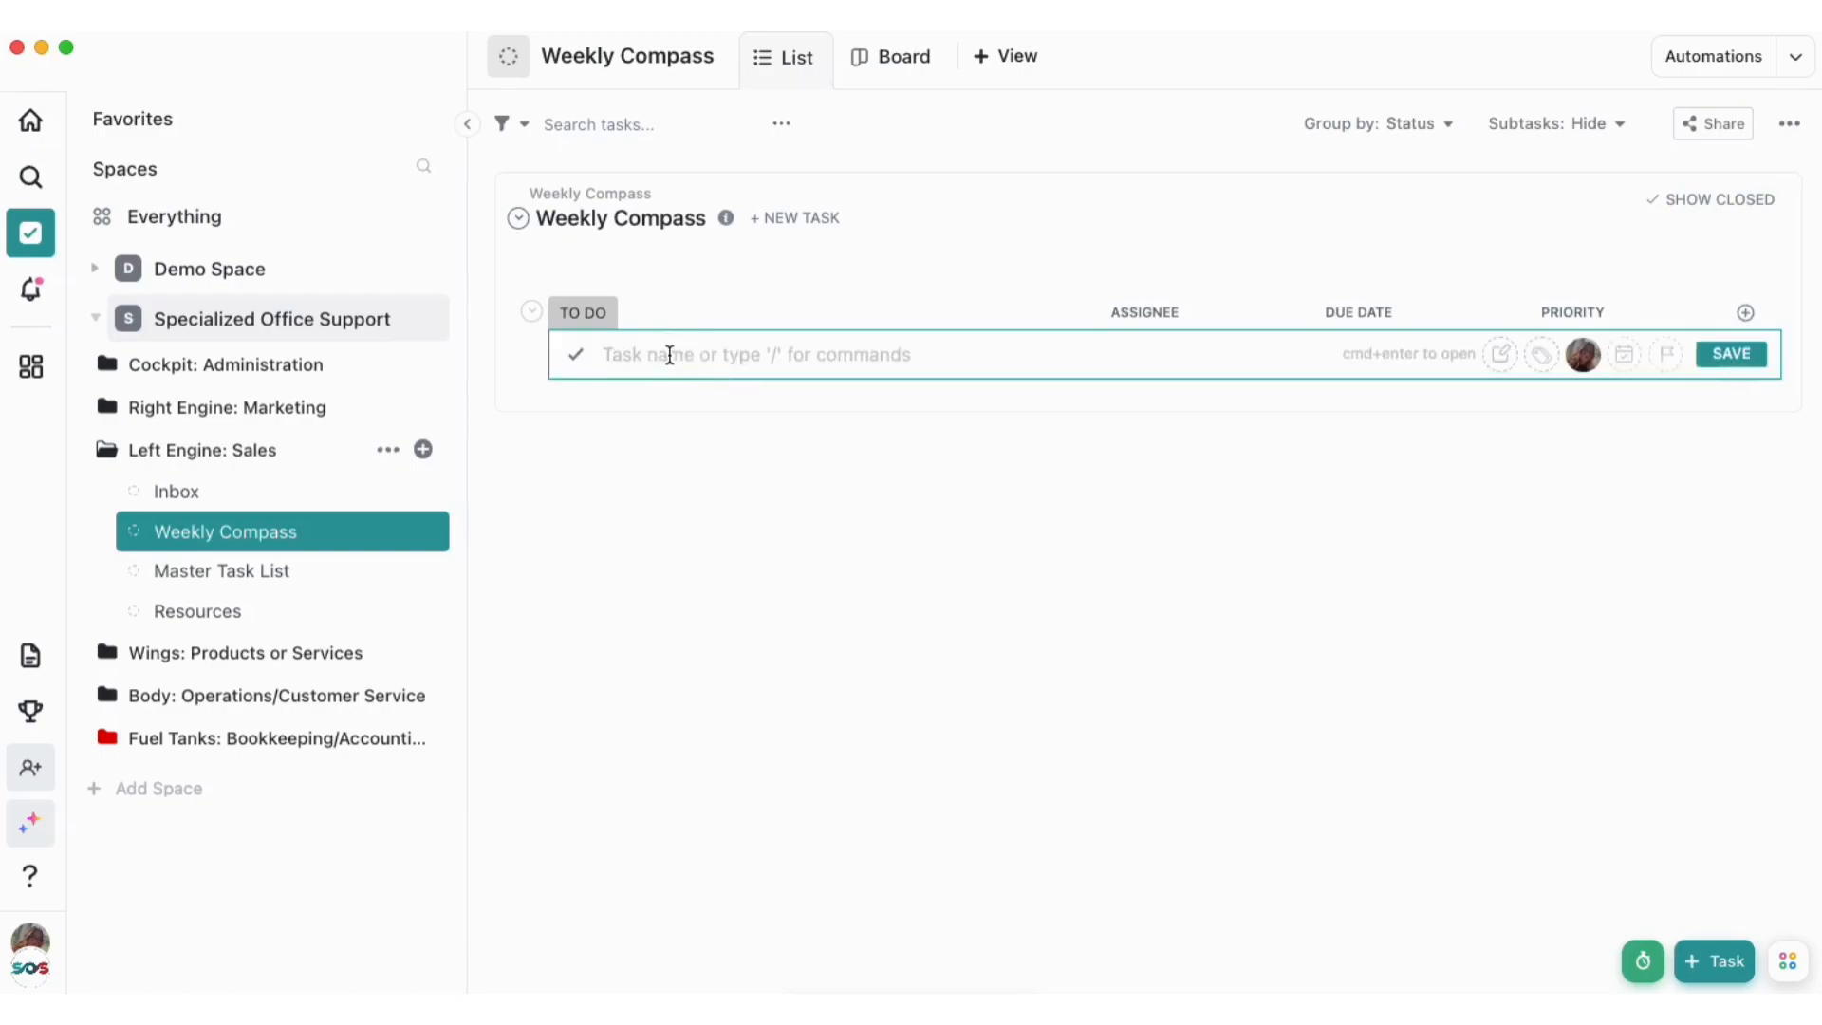
type("[NEW L")
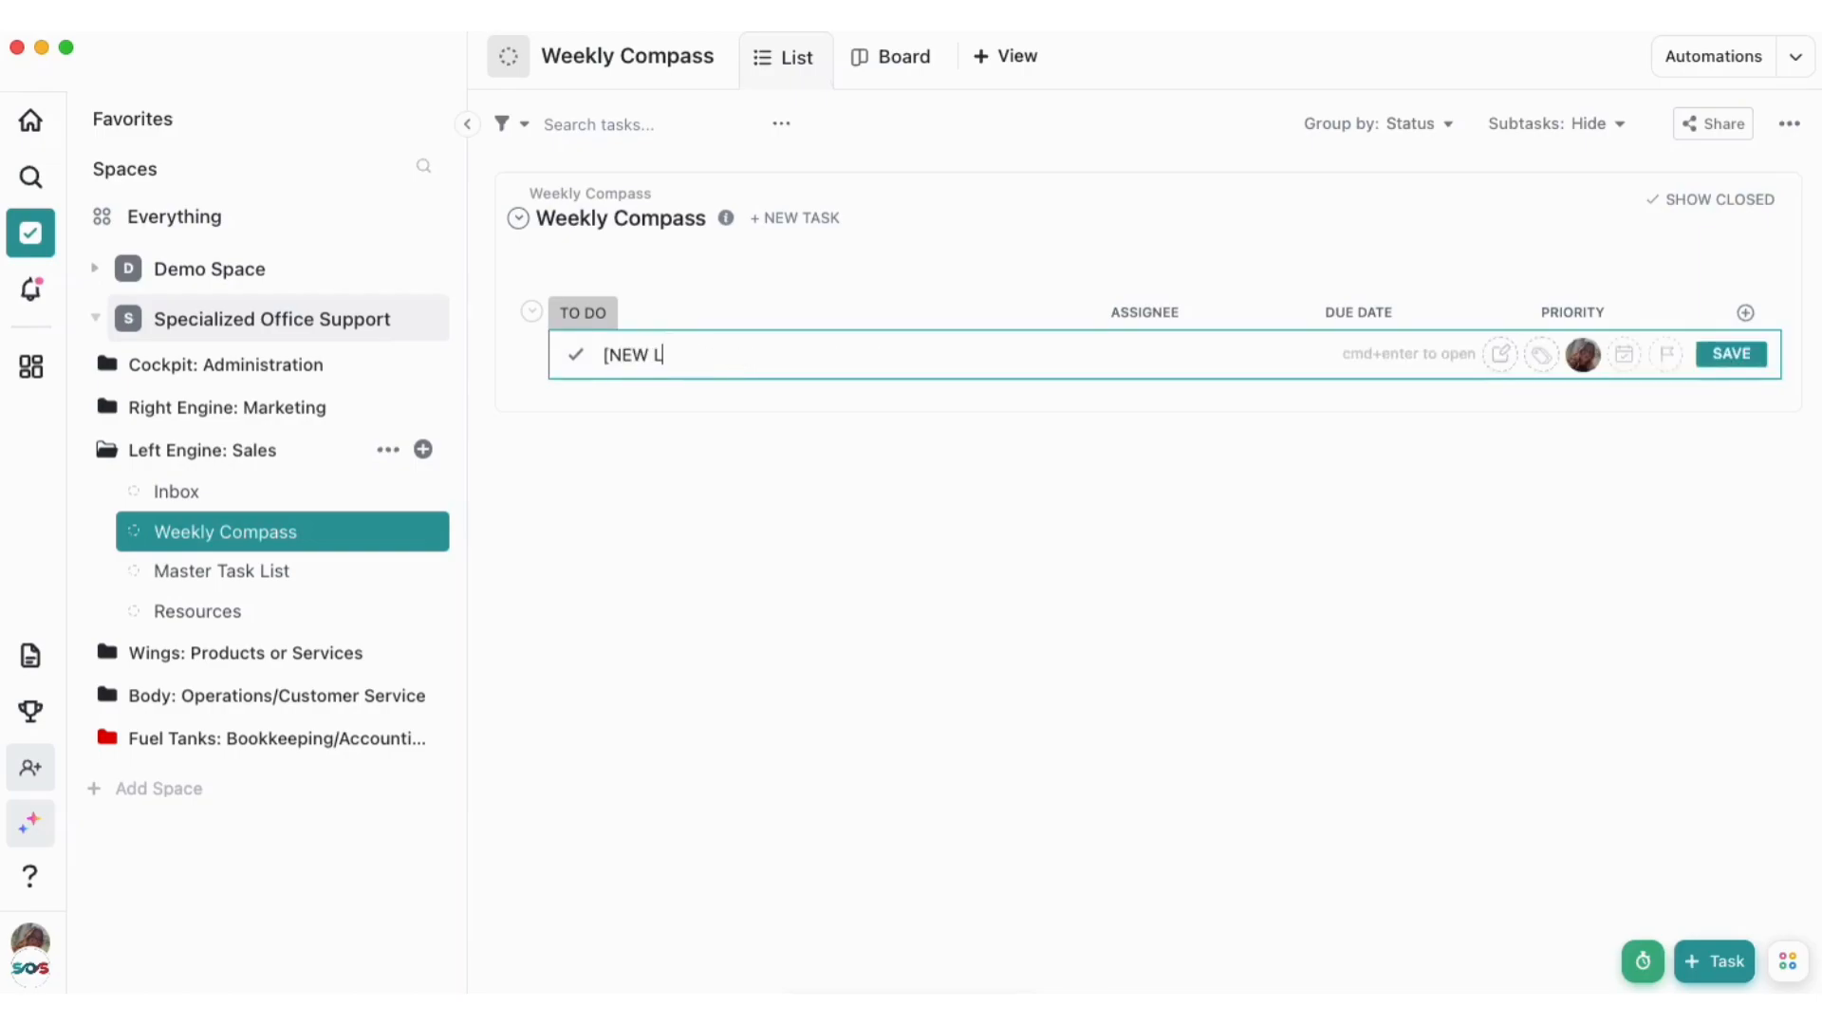
type("EAD]")
key("Return")
left_click(967, 570)
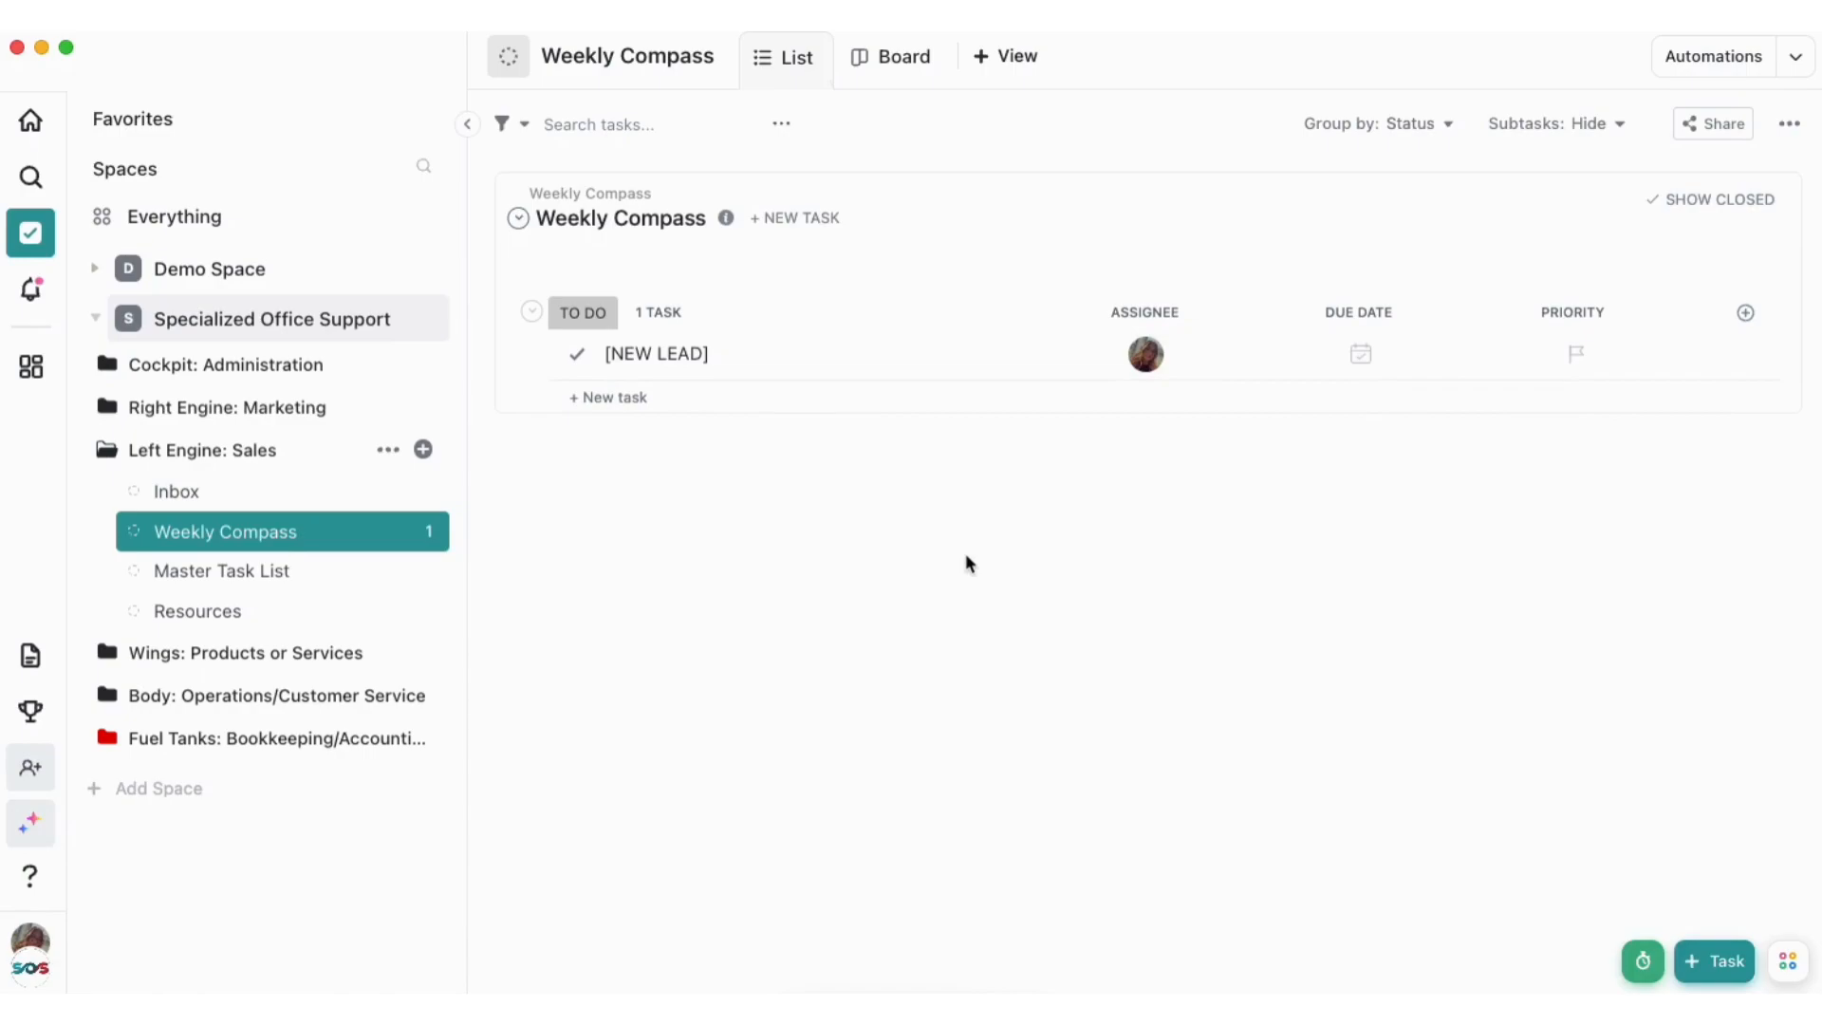
Open the "[NEW LEAD]" task and review its description, from the notes through the qualification questions and the section below them
left_click(968, 349)
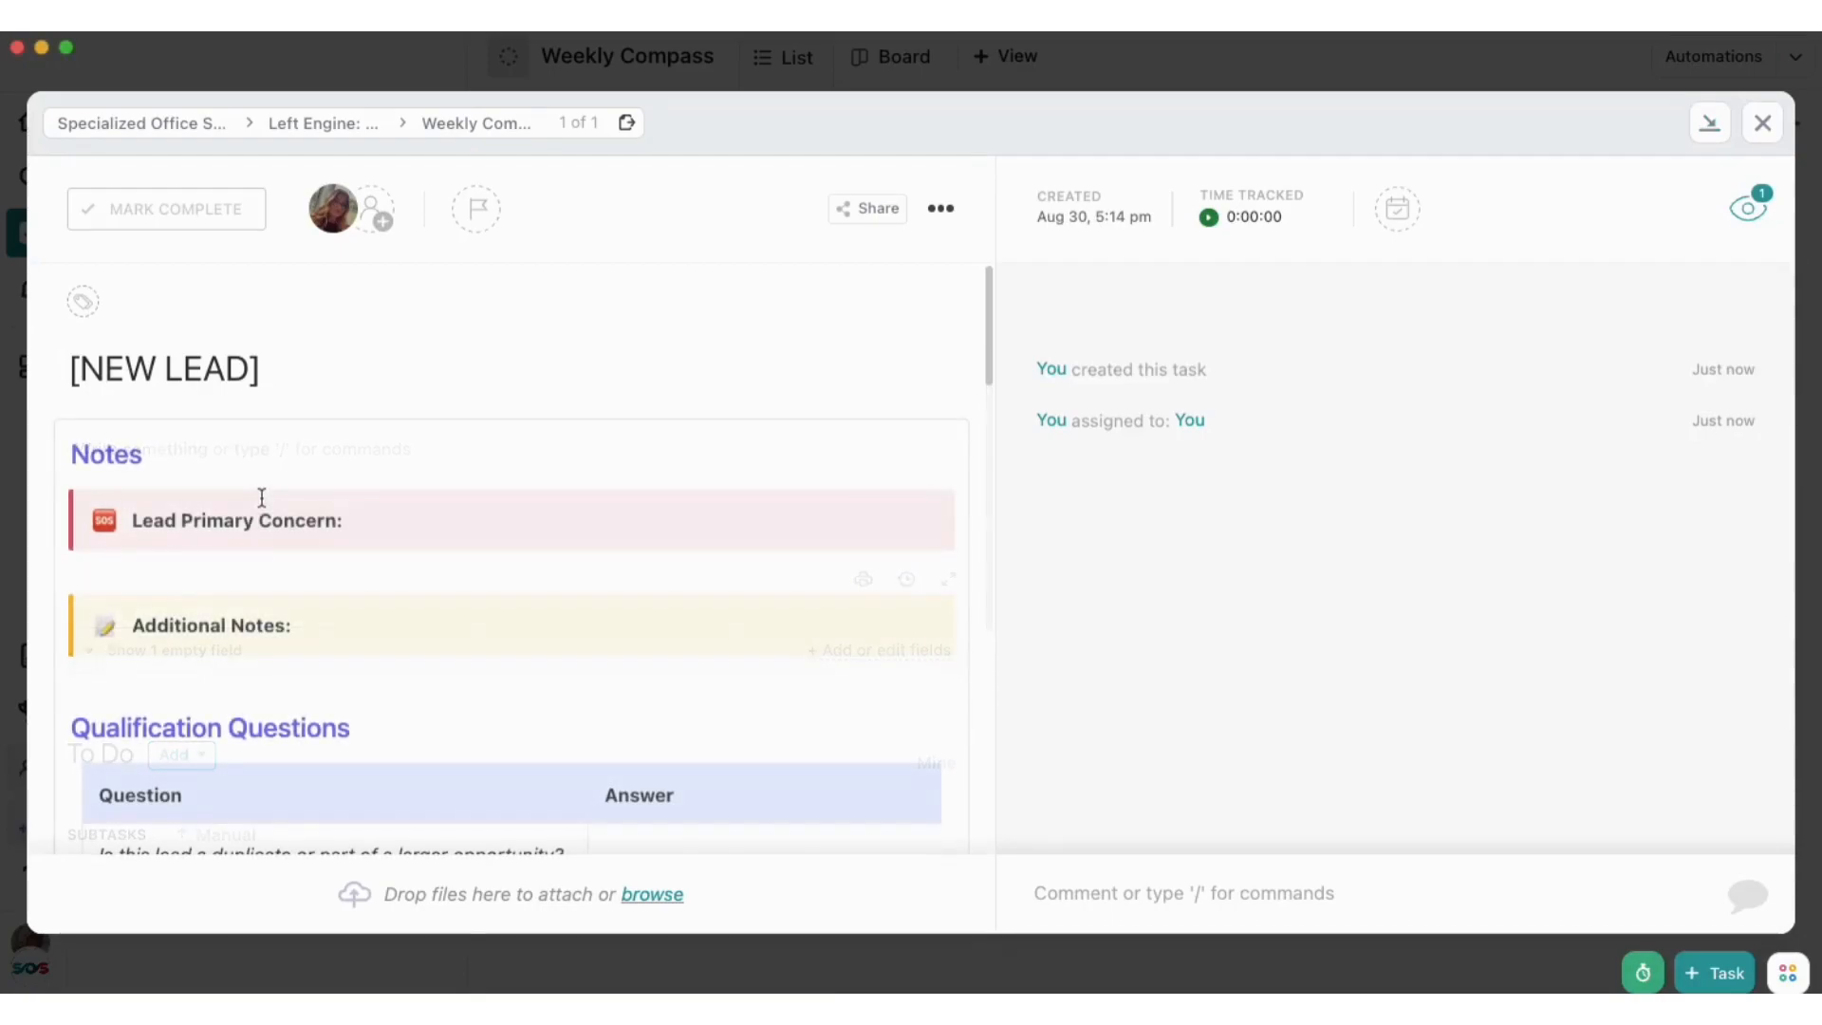
scroll(262, 498, "down", 1)
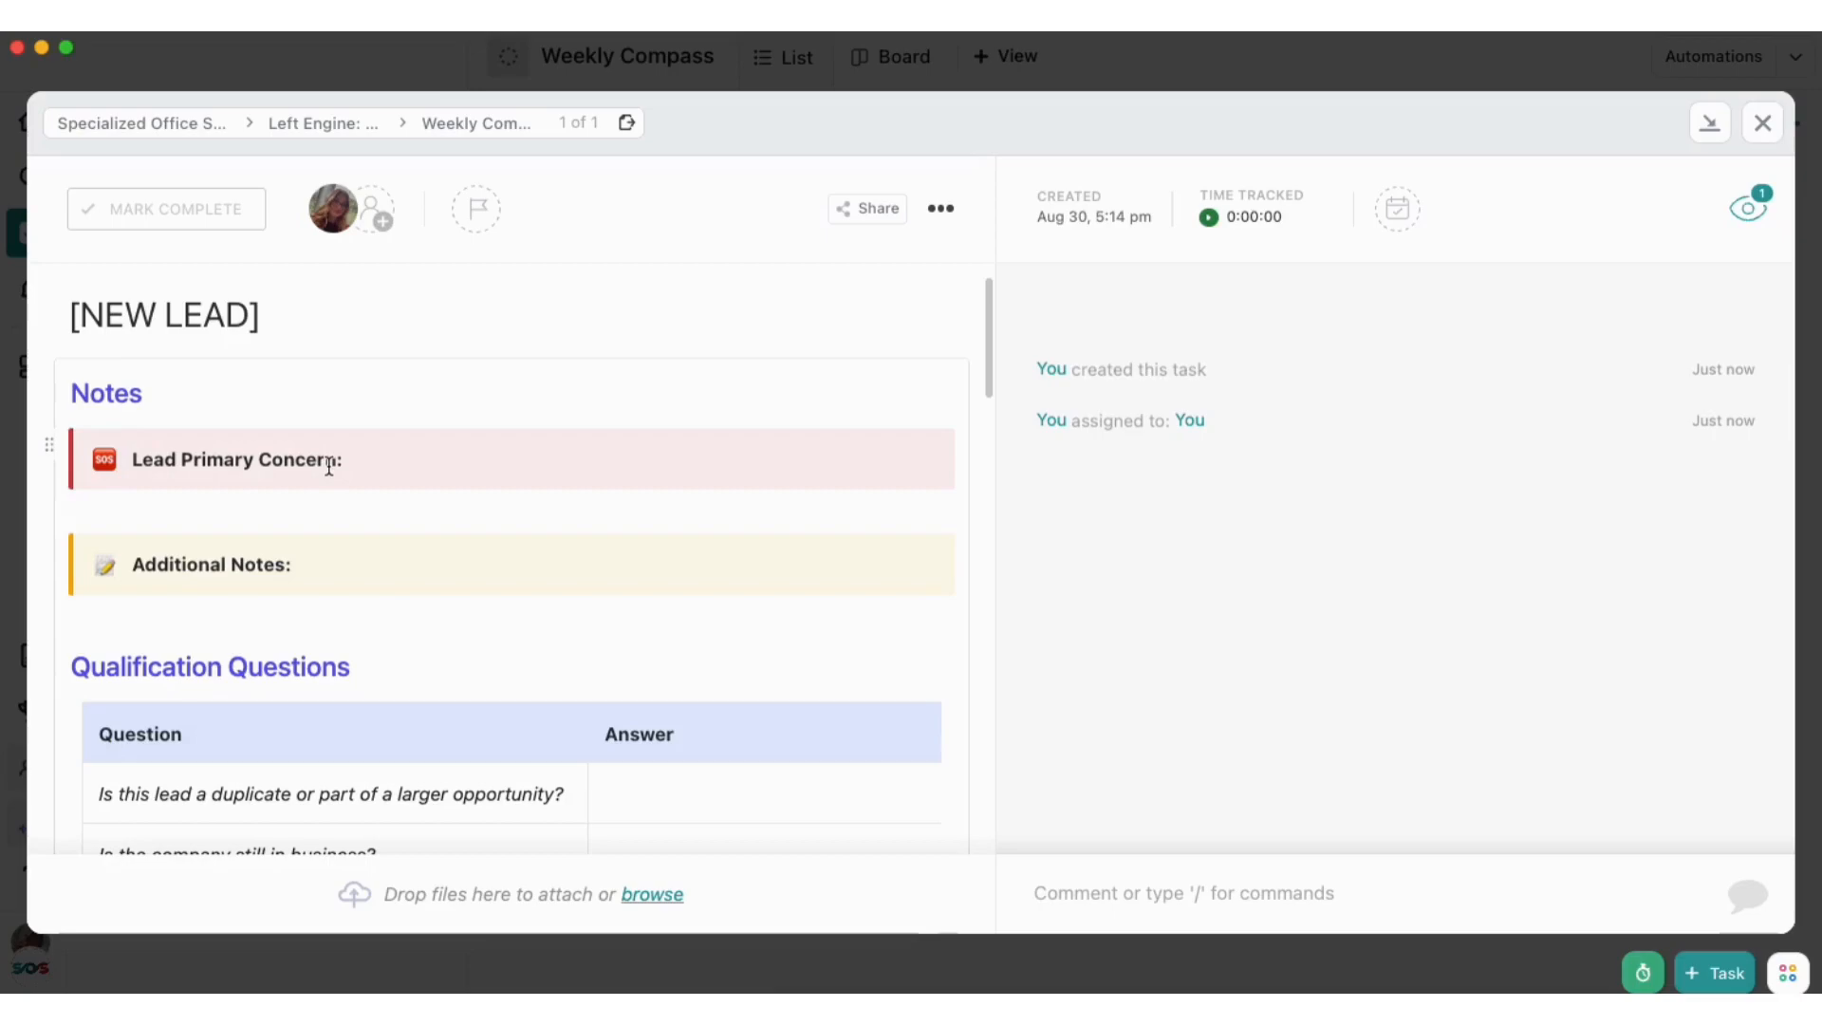
scroll(363, 581, "down", 5)
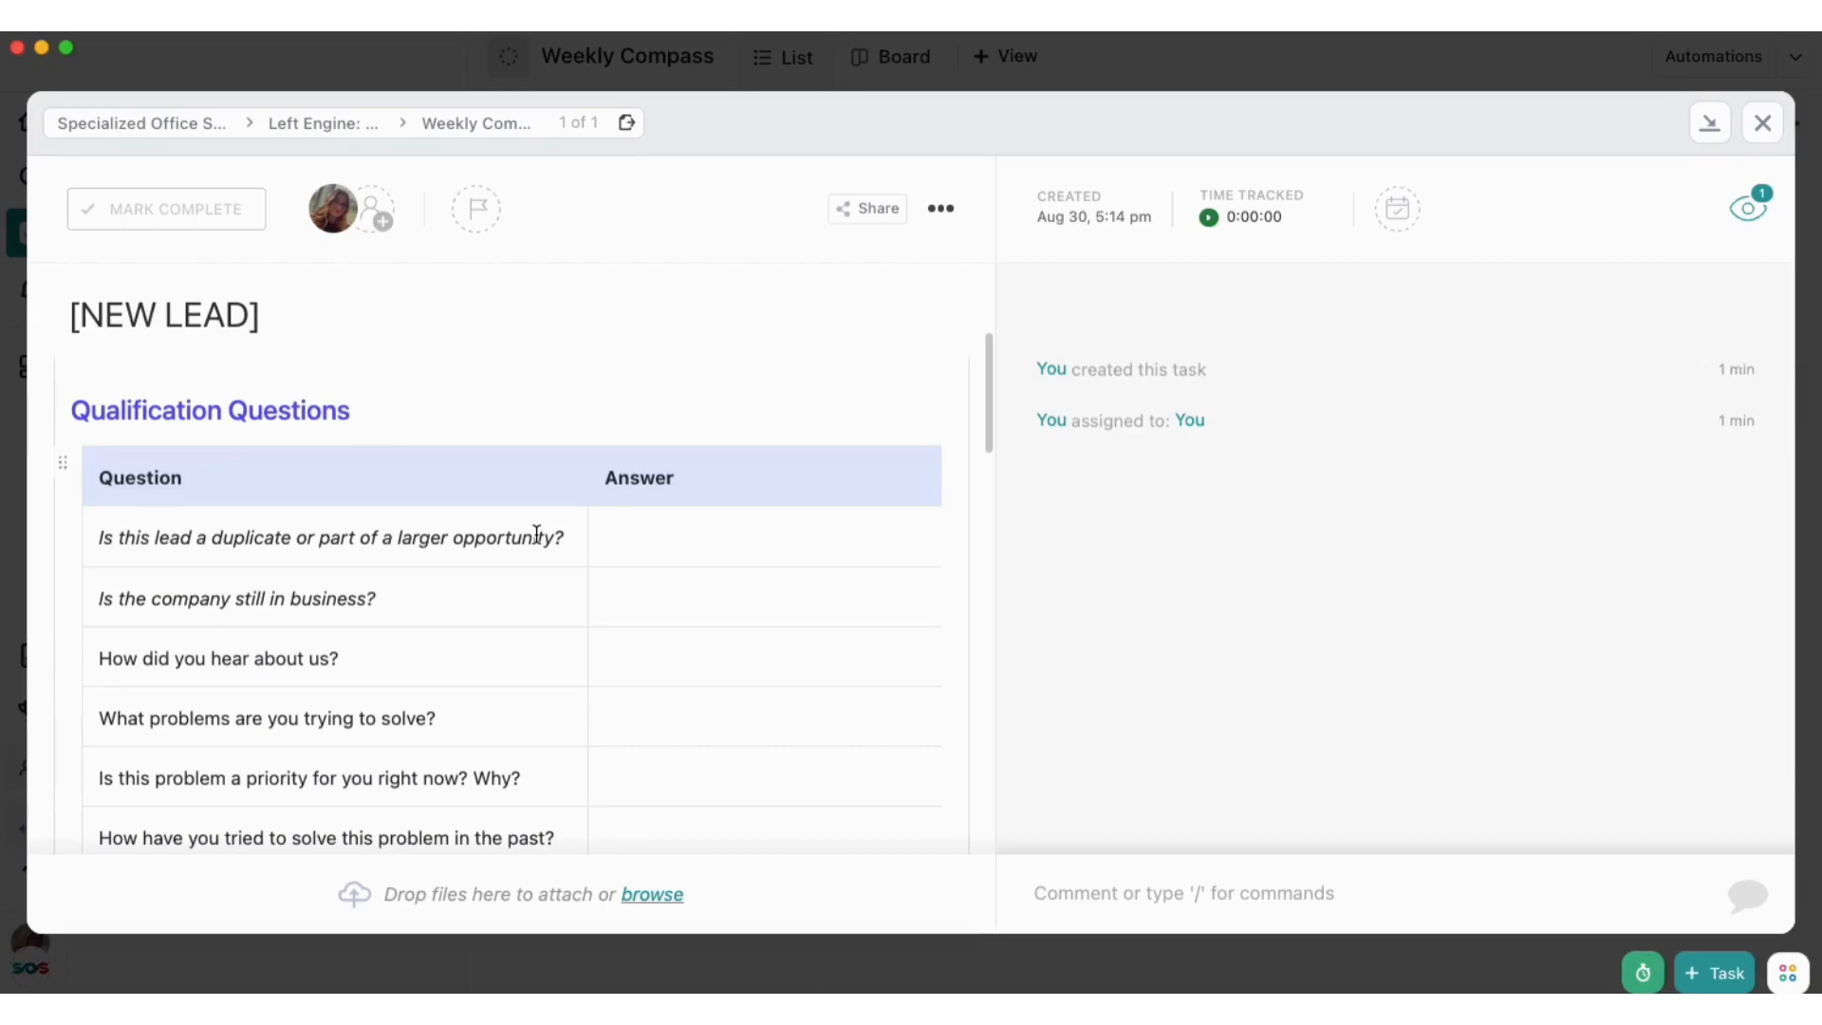
scroll(534, 534, "down", 5)
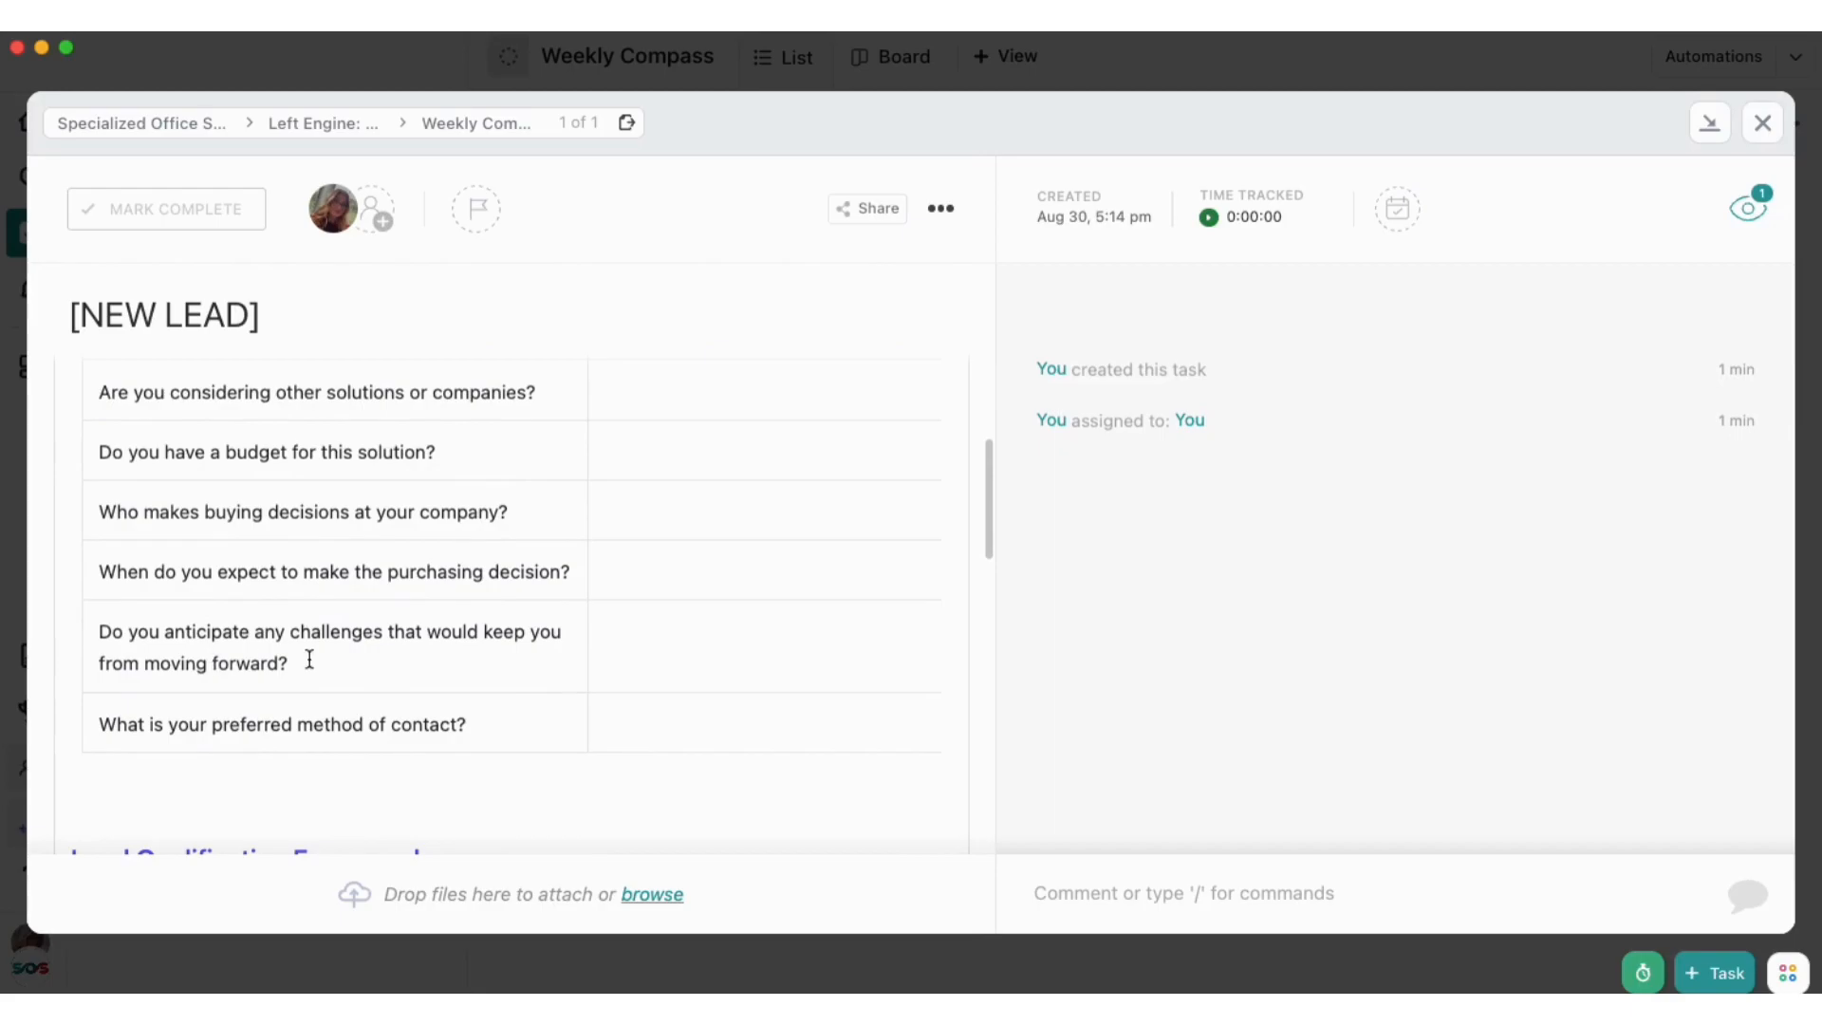
scroll(309, 657, "down", 4)
scroll(298, 661, "down", 7)
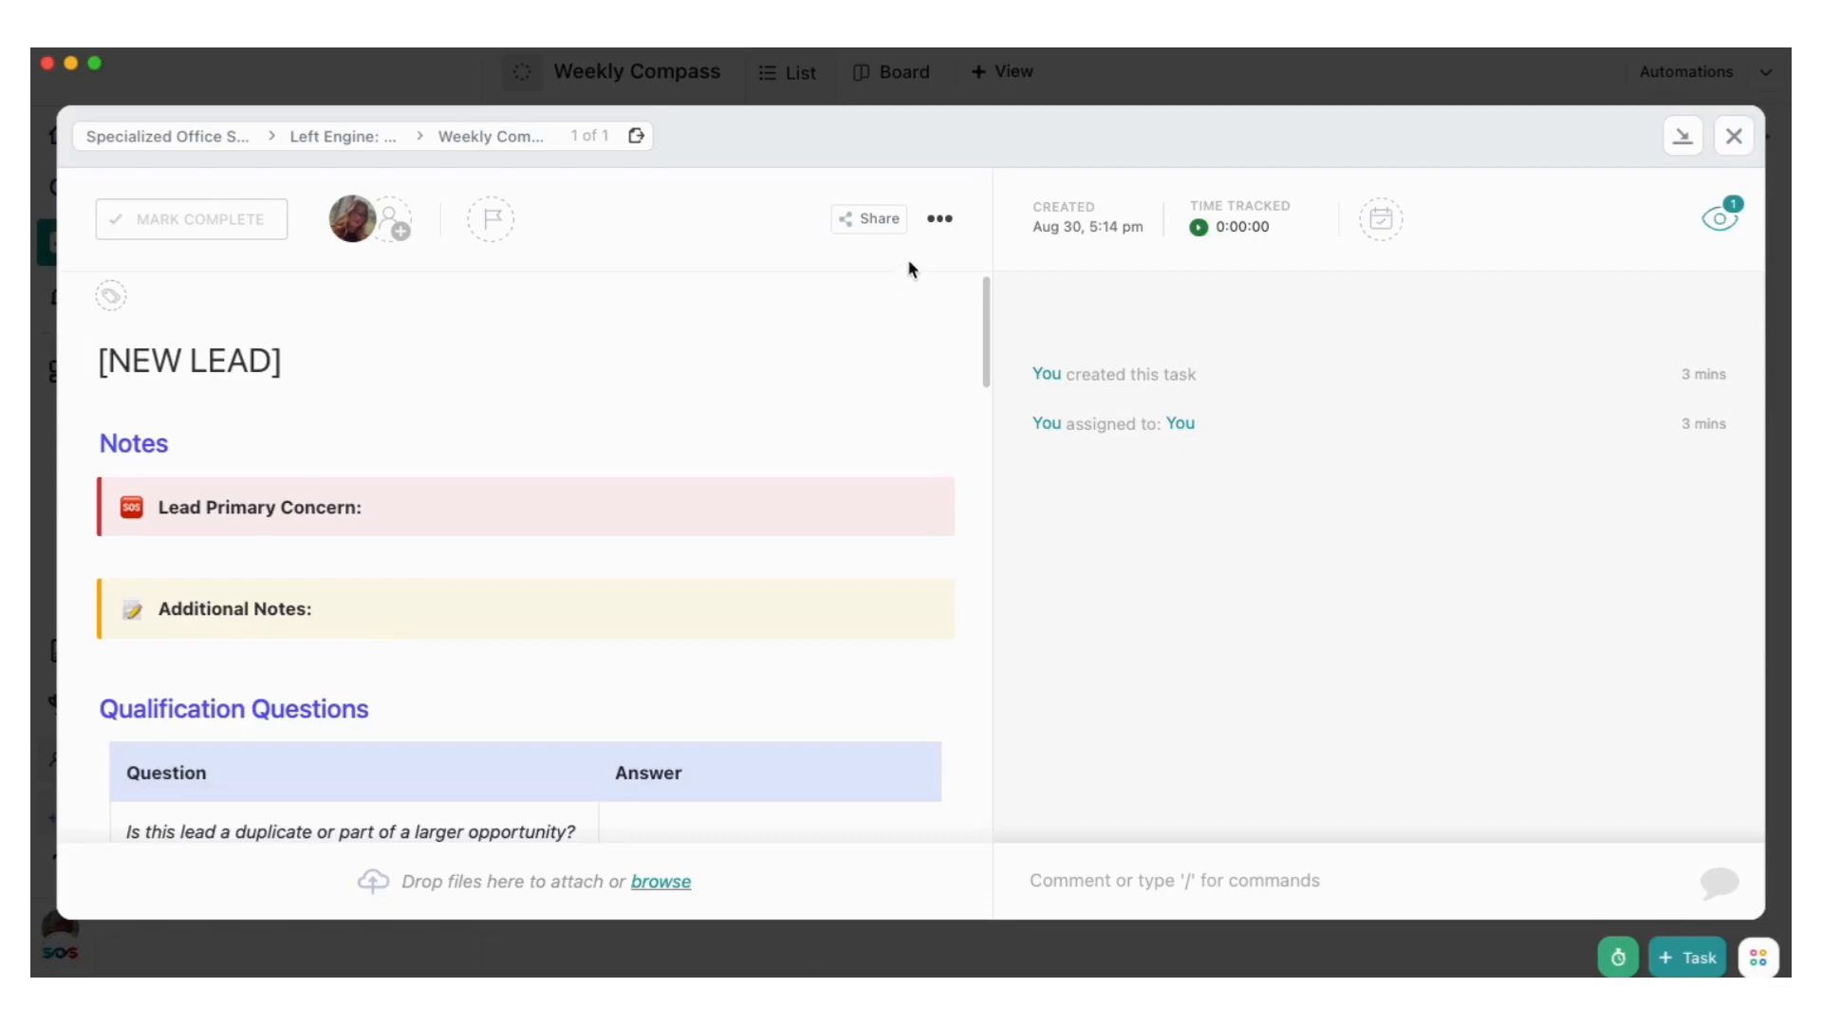
Save the "[NEW LEAD]" task as a new template named "NEW Lead Template", keeping sharing with All Members and importing everything
left_click(941, 224)
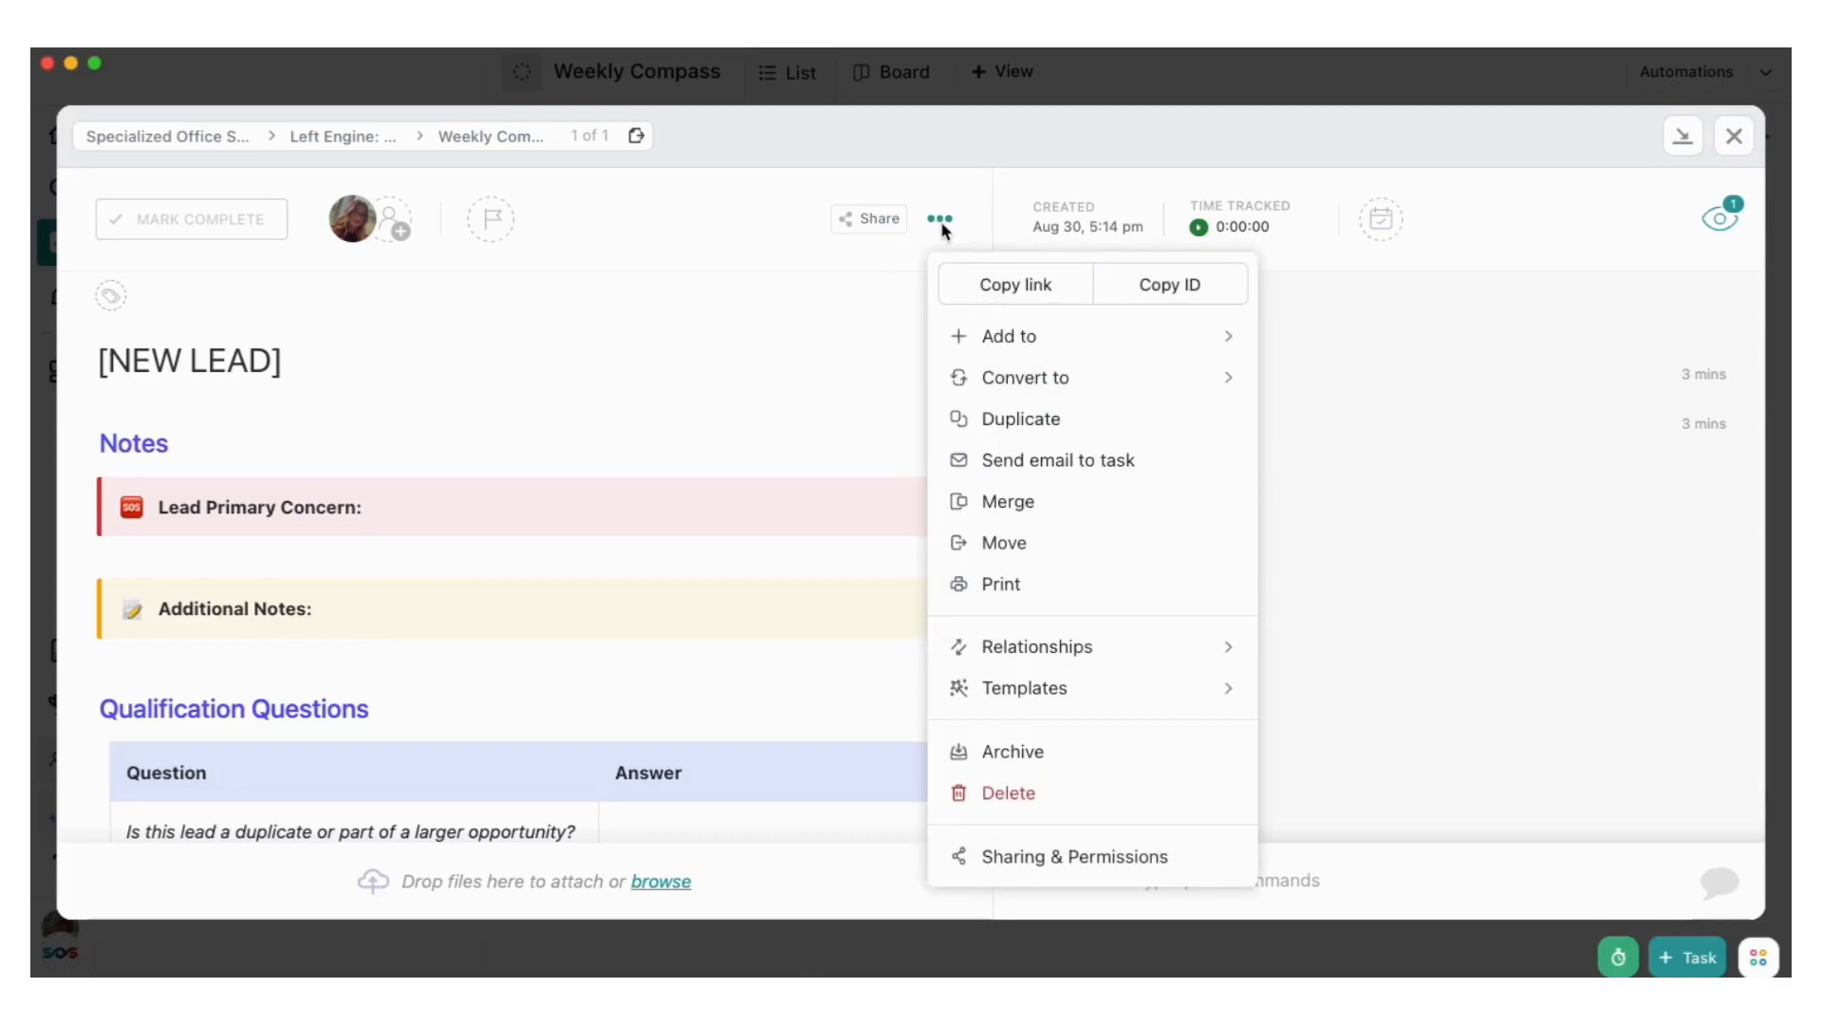
left_click(1041, 705)
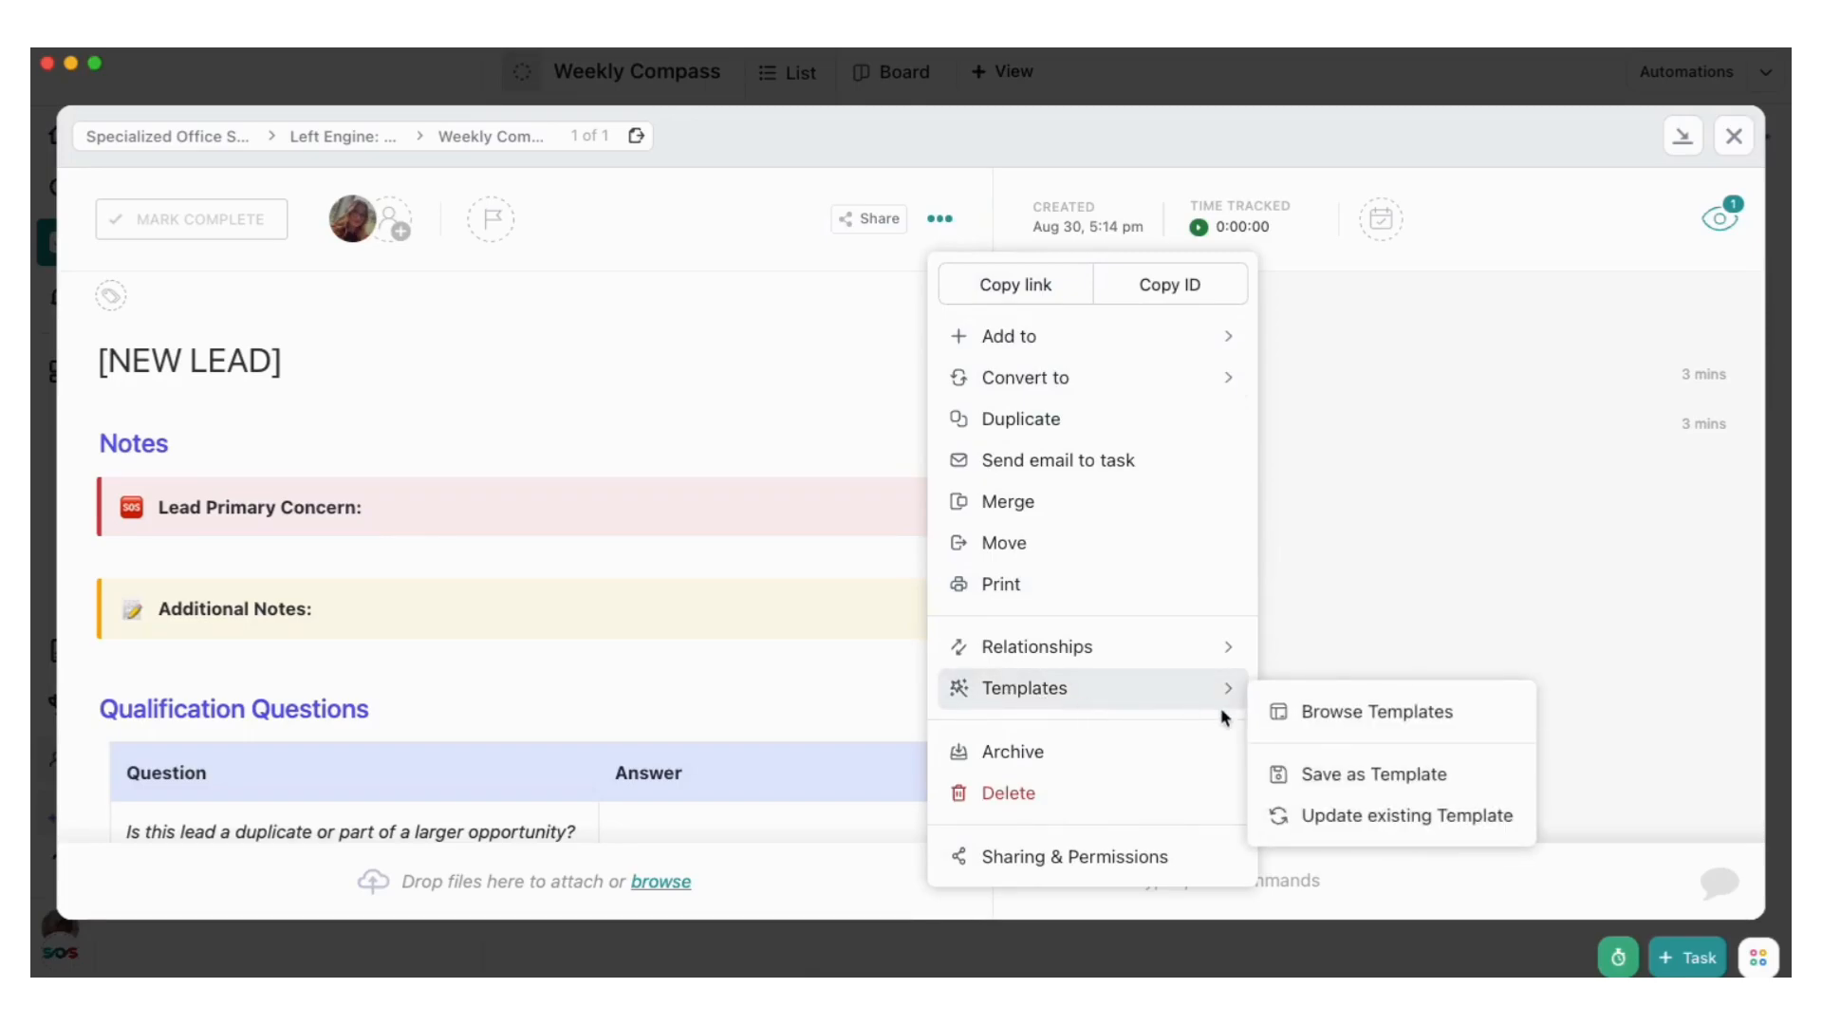
left_click(1384, 773)
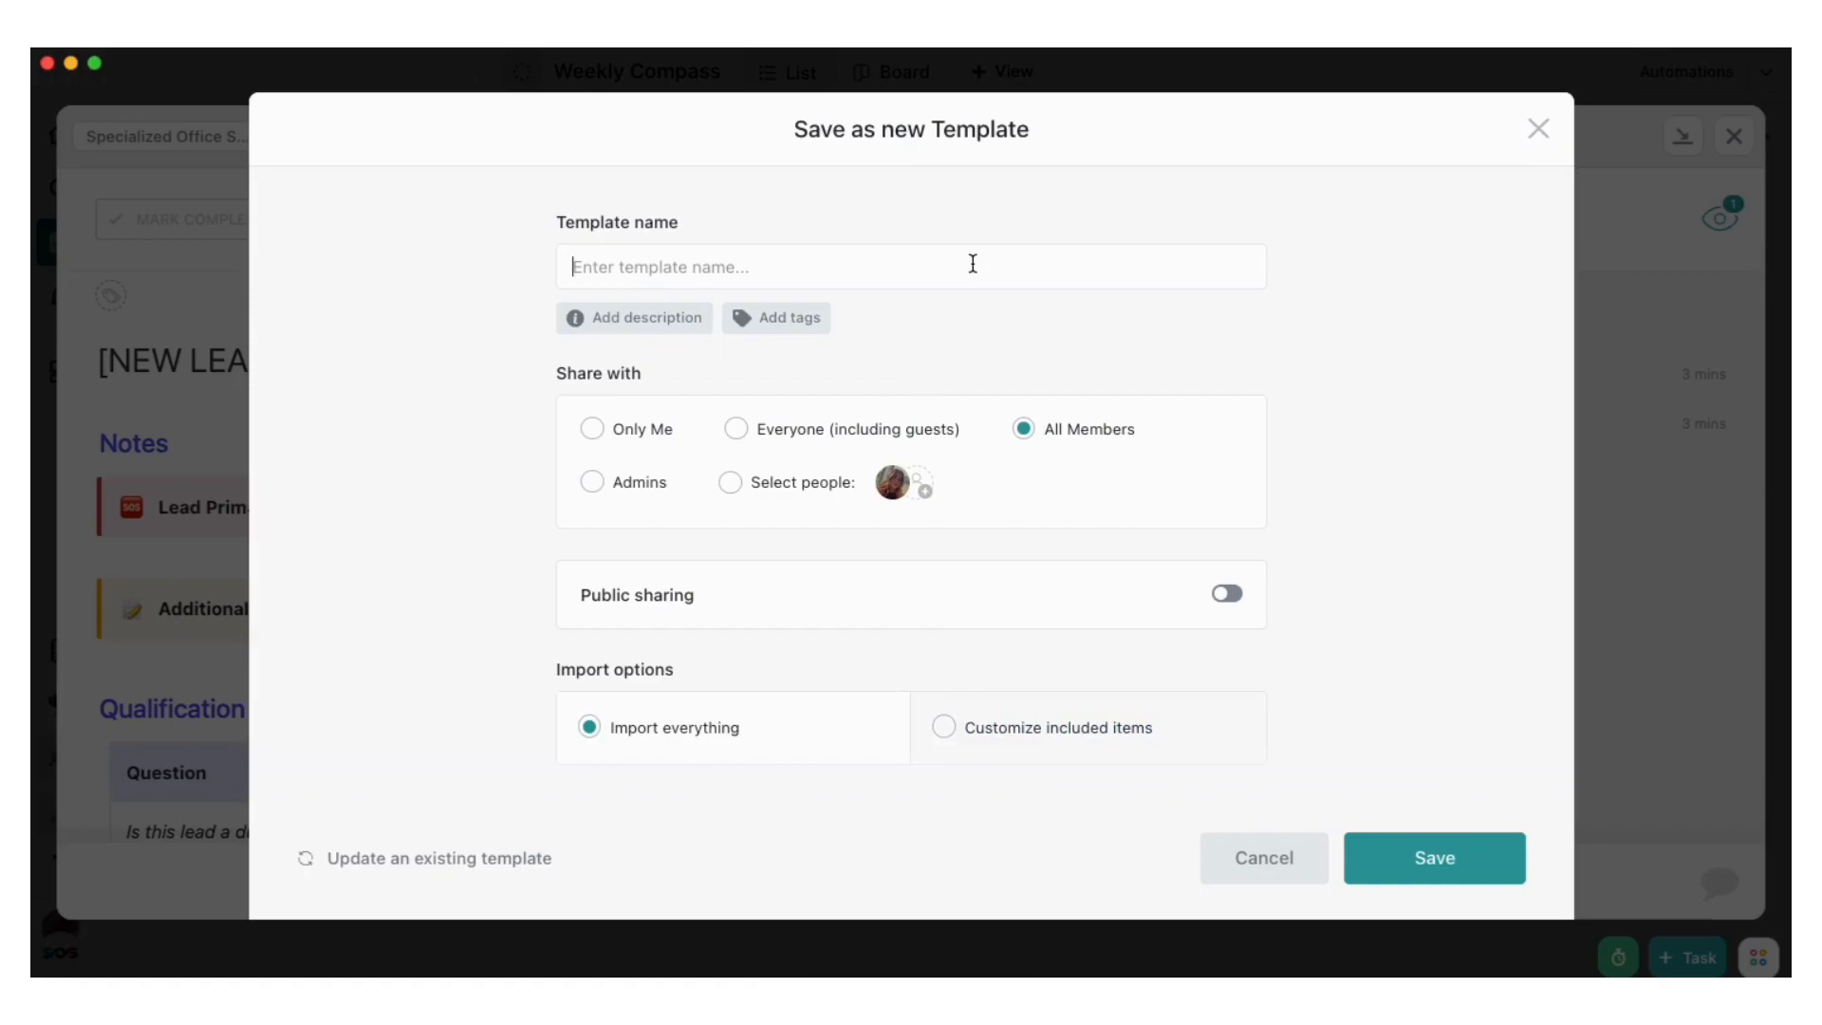
type("NEW Lead Template")
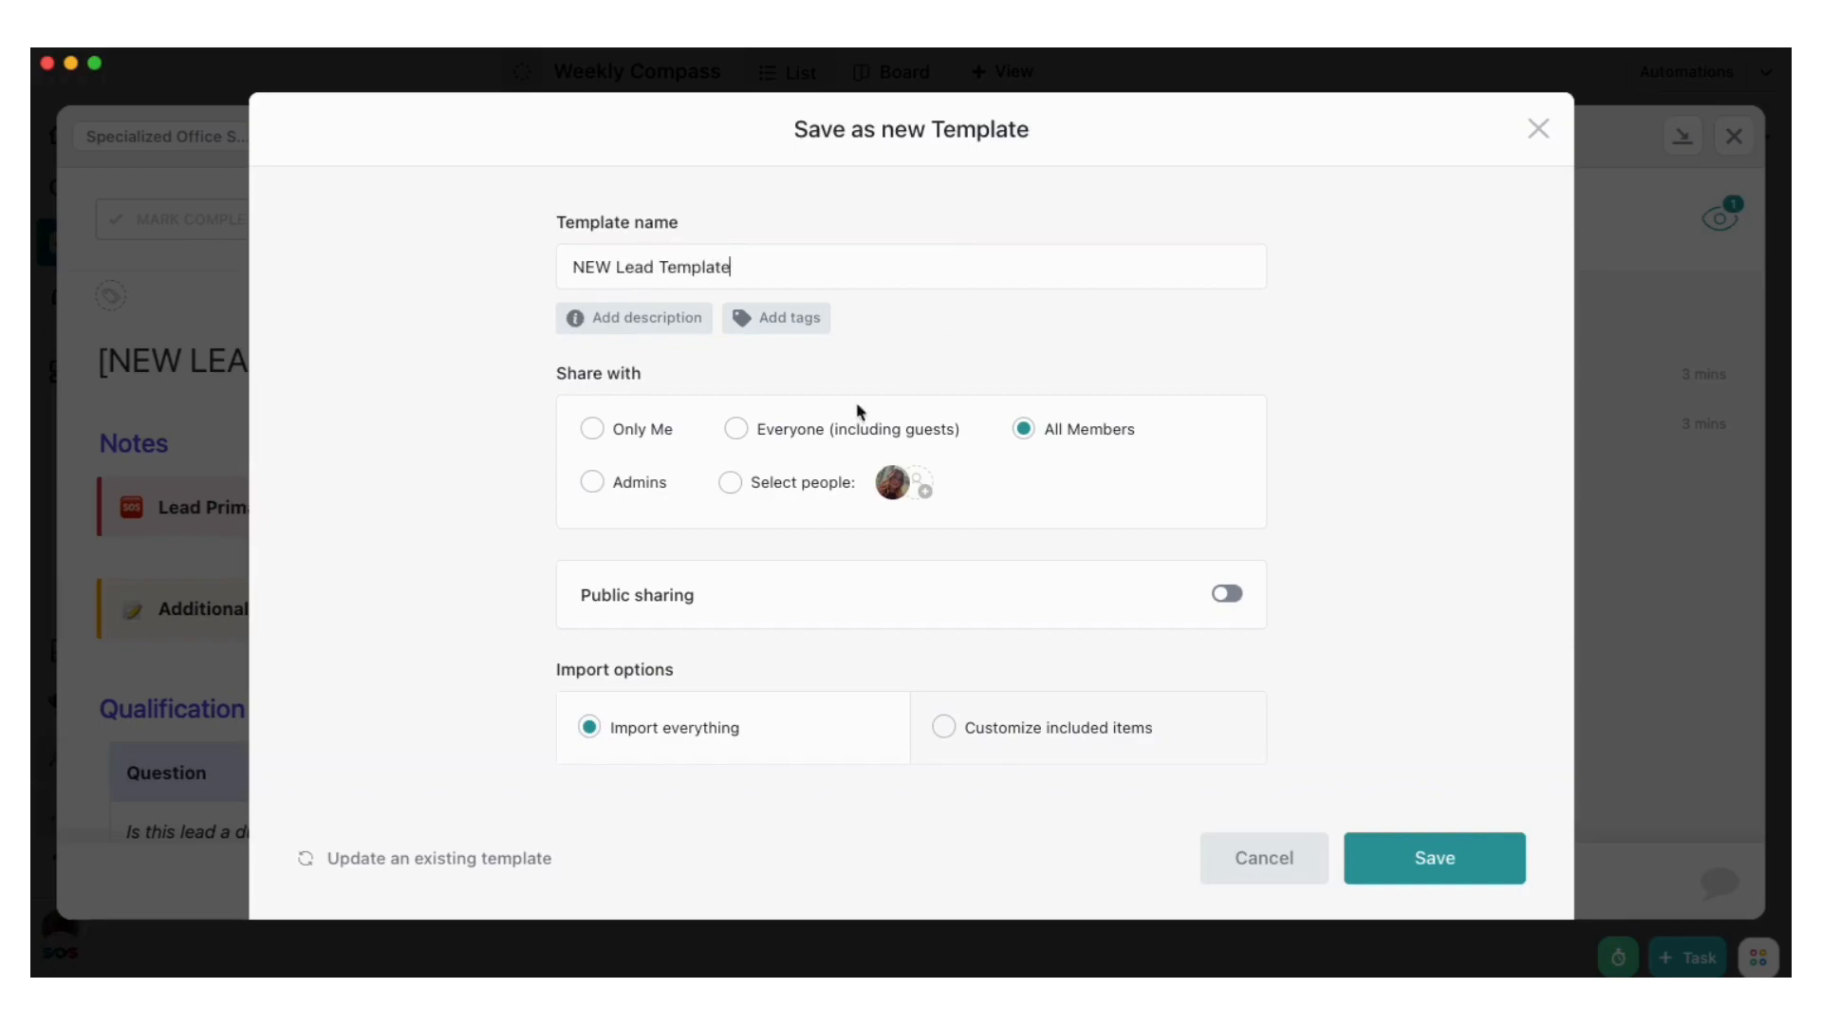
scroll(918, 503, "down", 1)
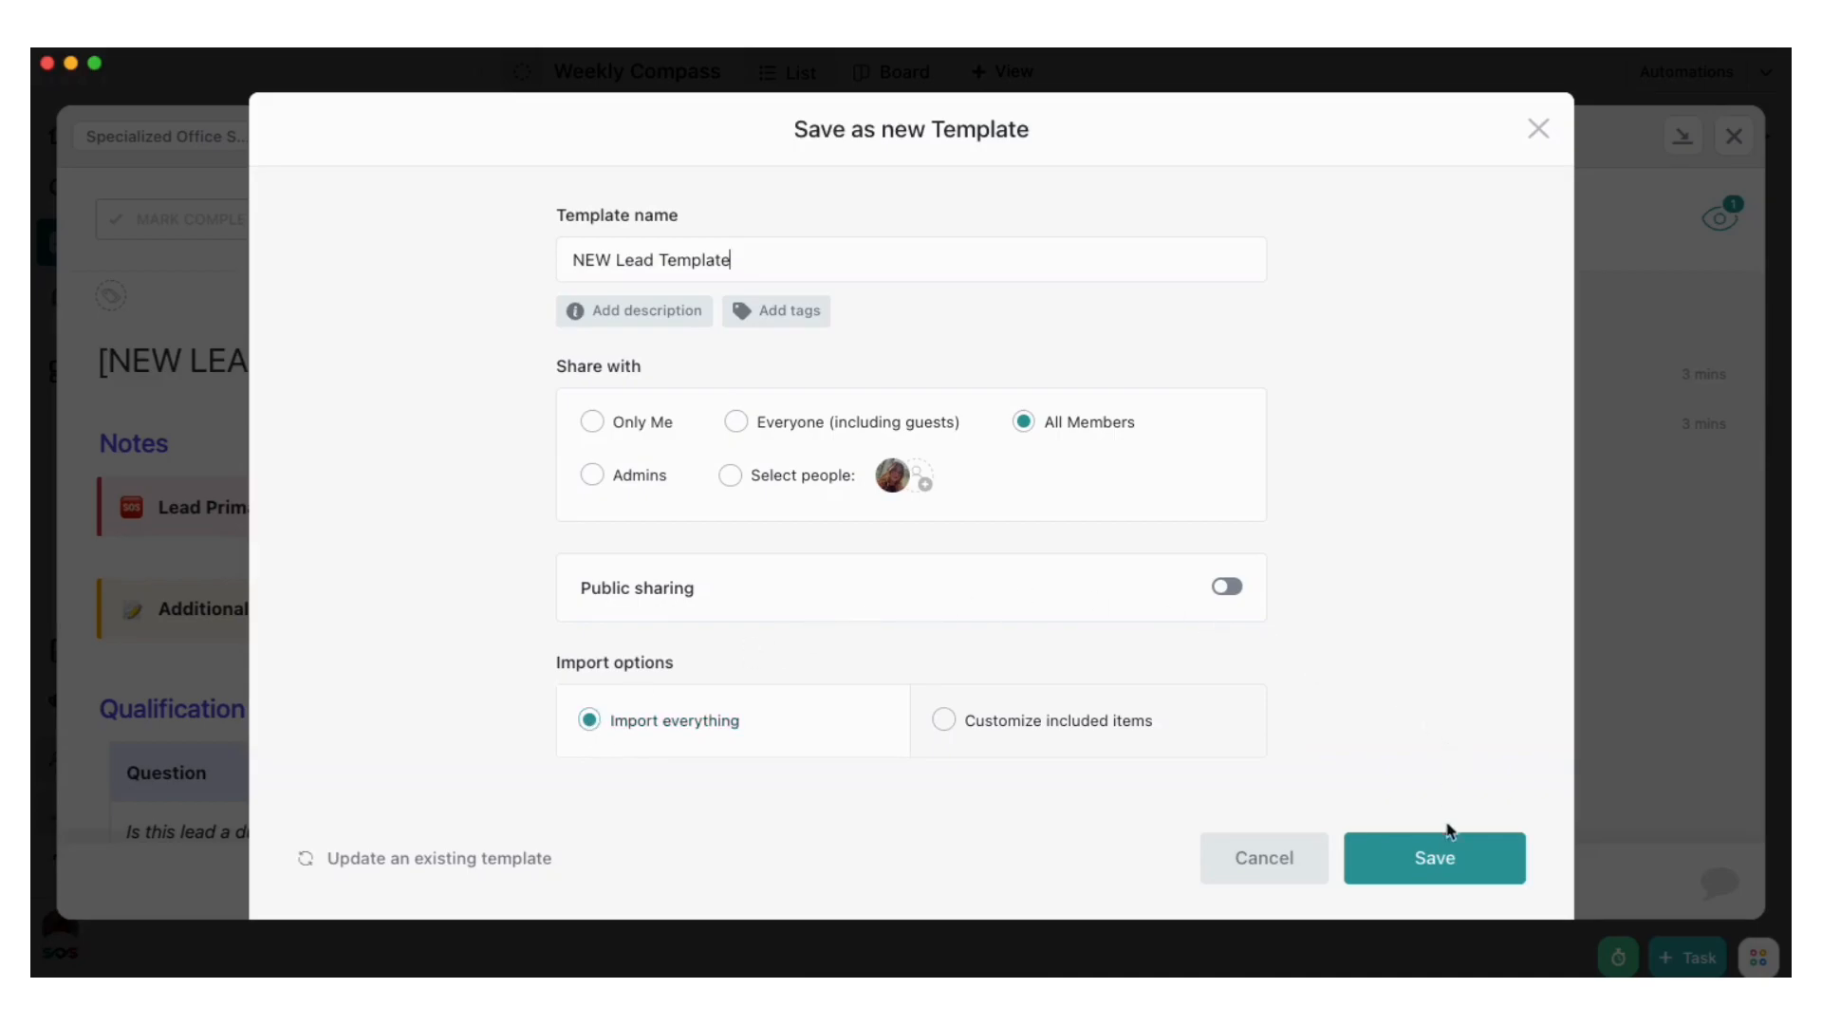
left_click(1444, 858)
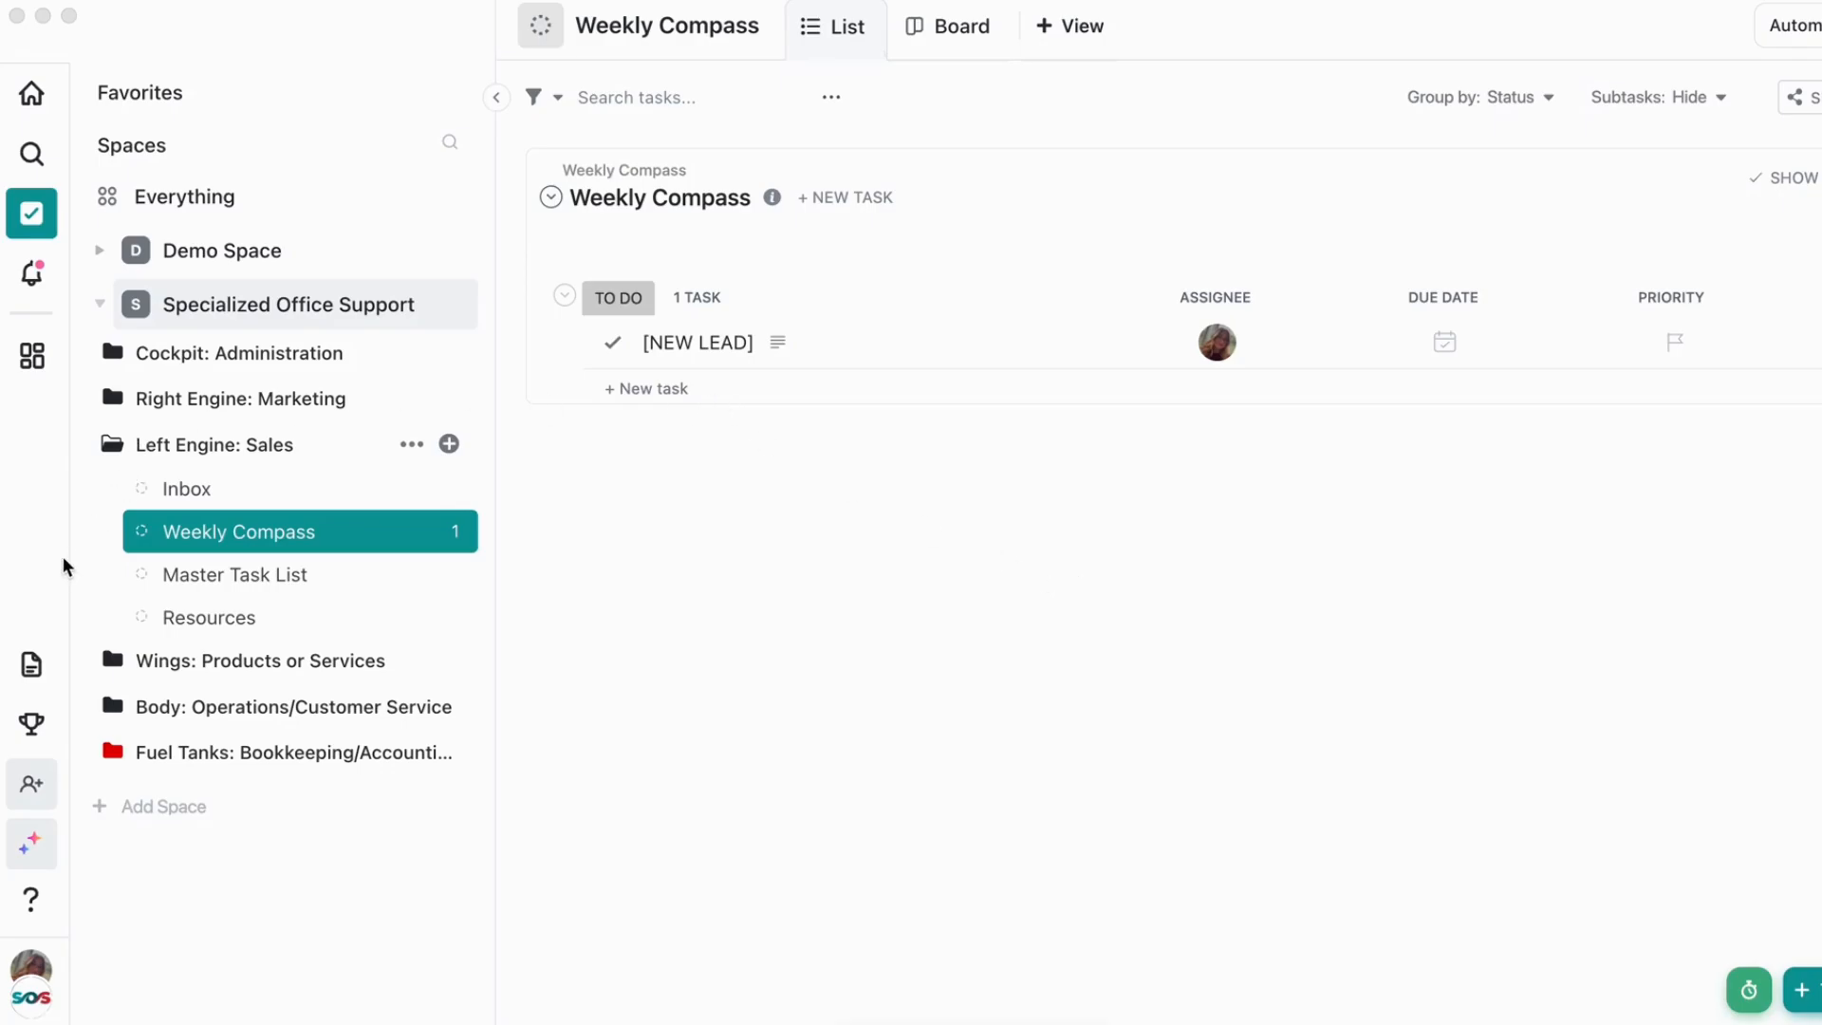
Search the workspace's Template Center for "SOP" and open the SOP Template doc
left_click(33, 1000)
left_click(33, 1003)
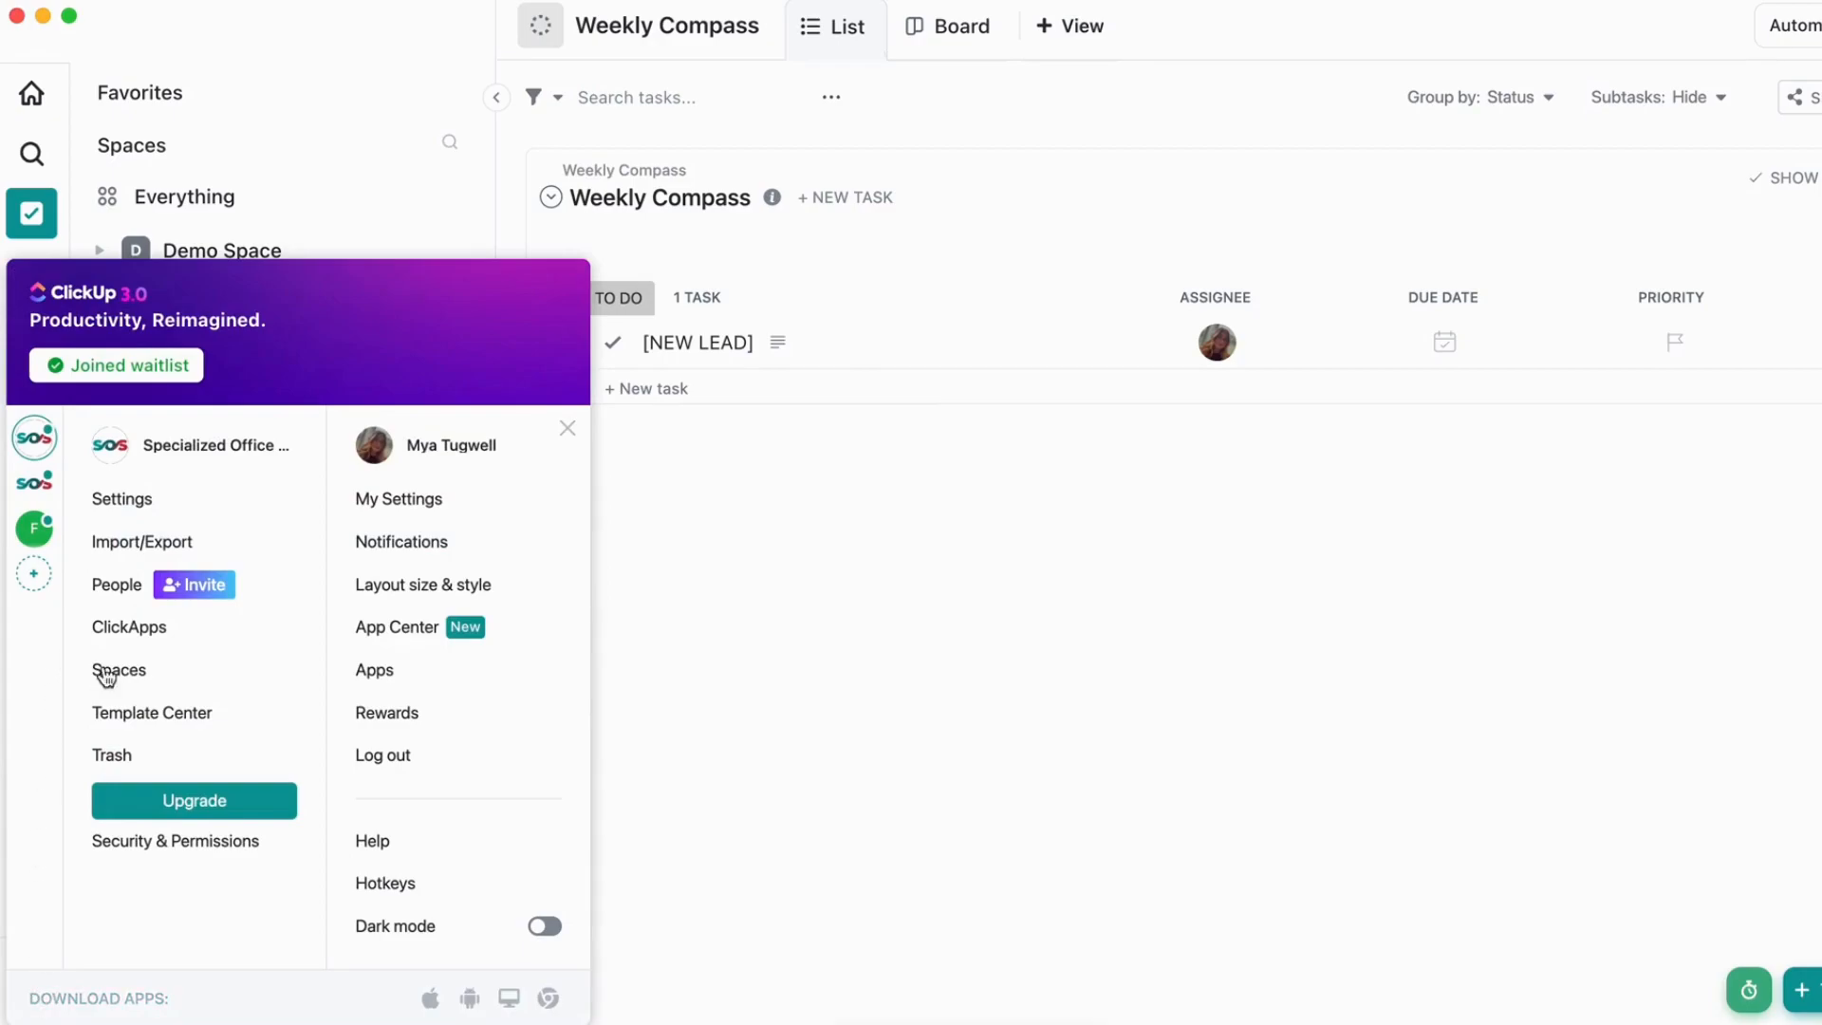
left_click(134, 711)
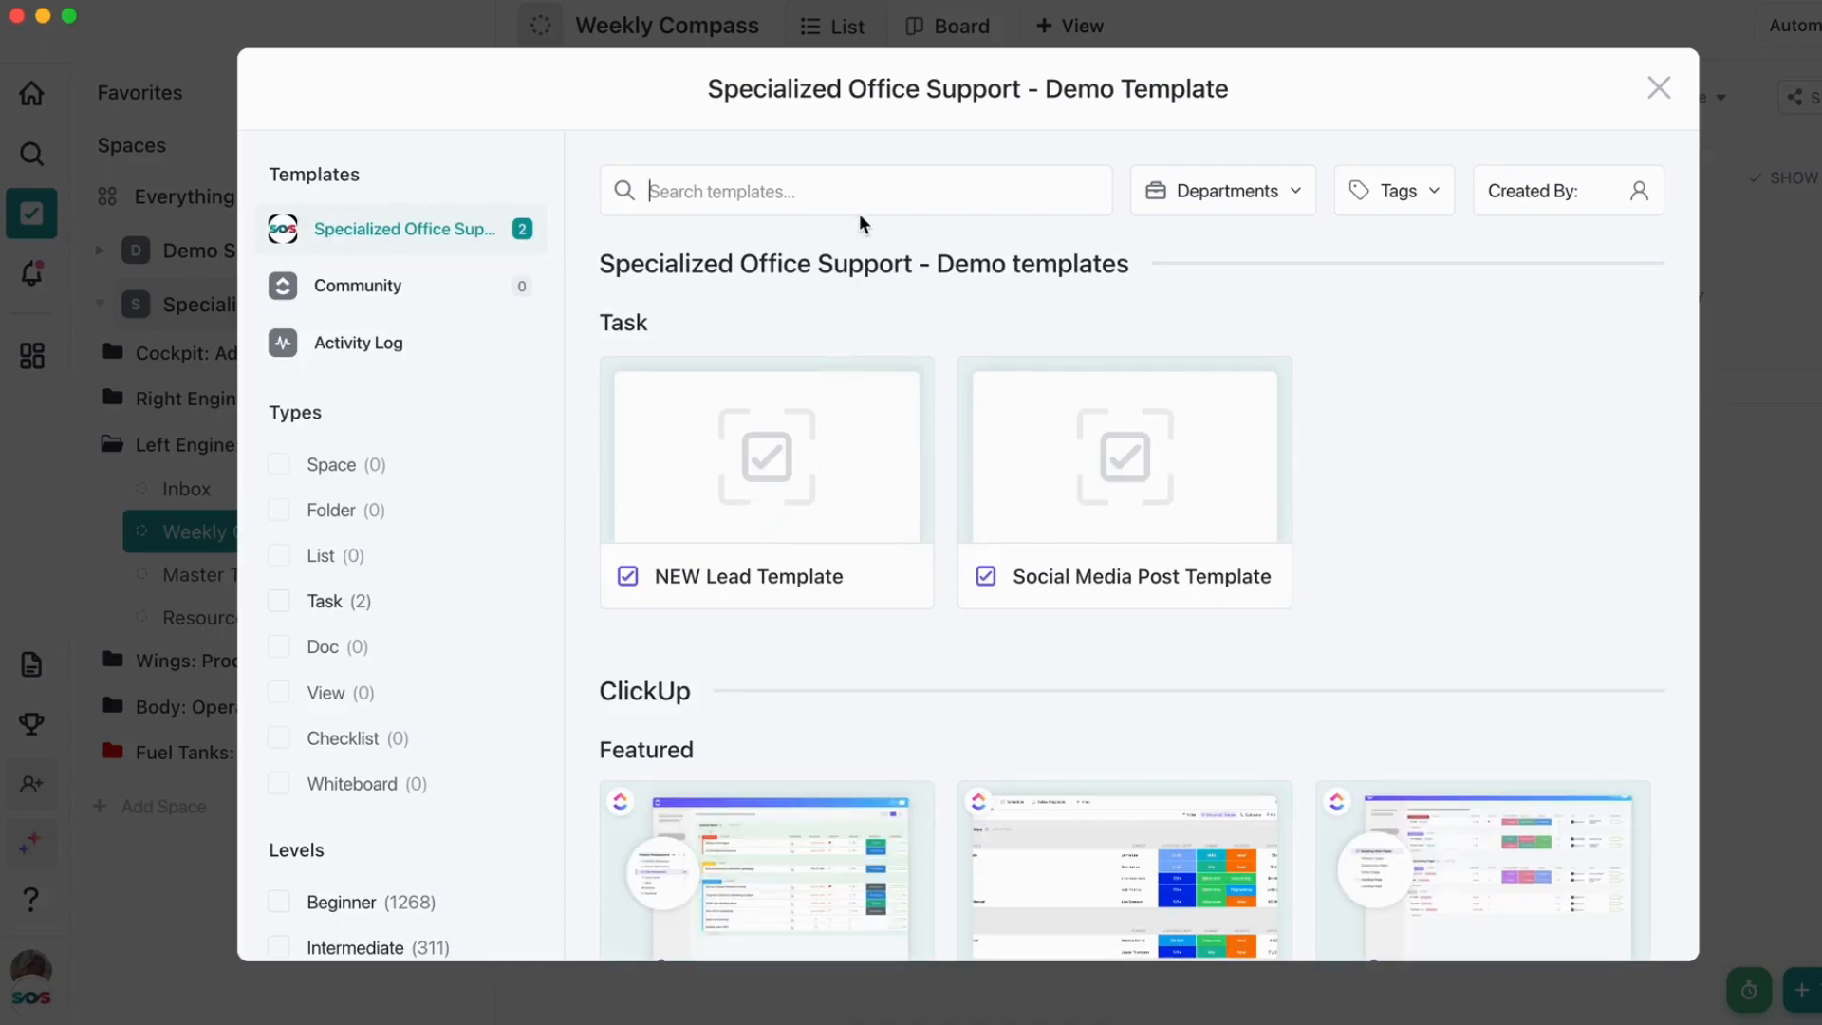
type("SOP")
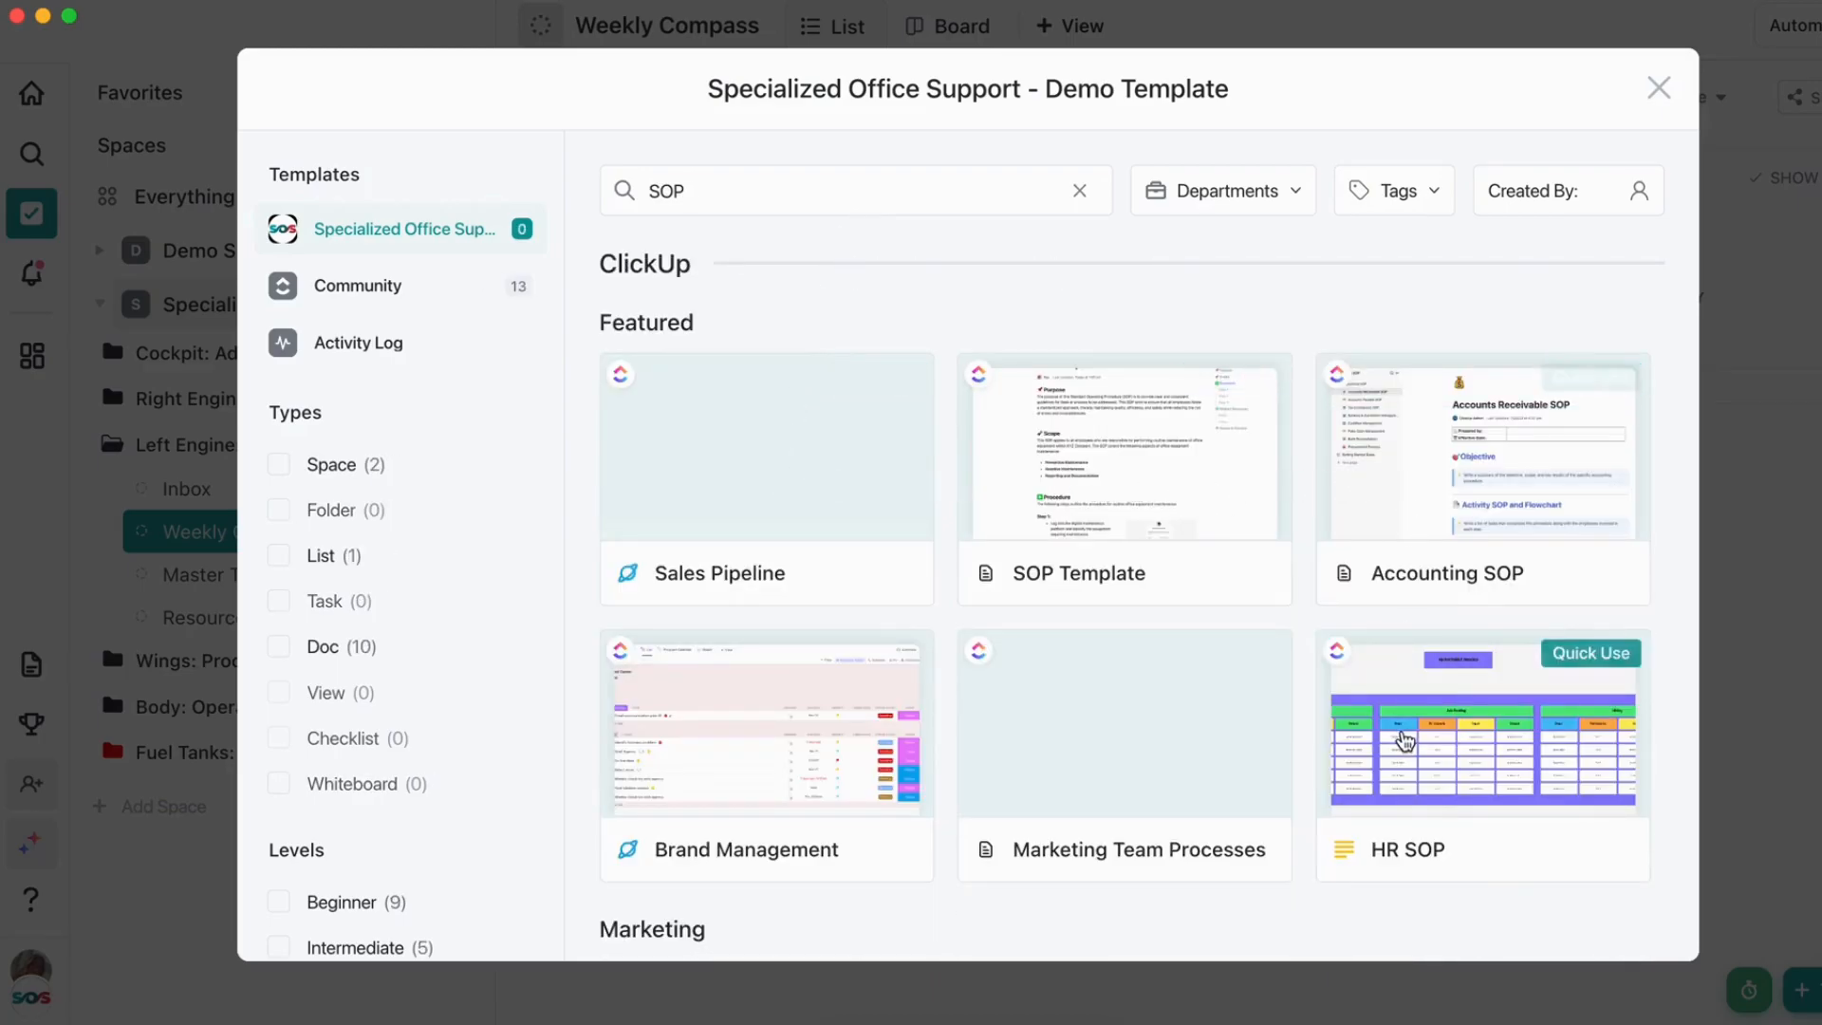
left_click(1118, 501)
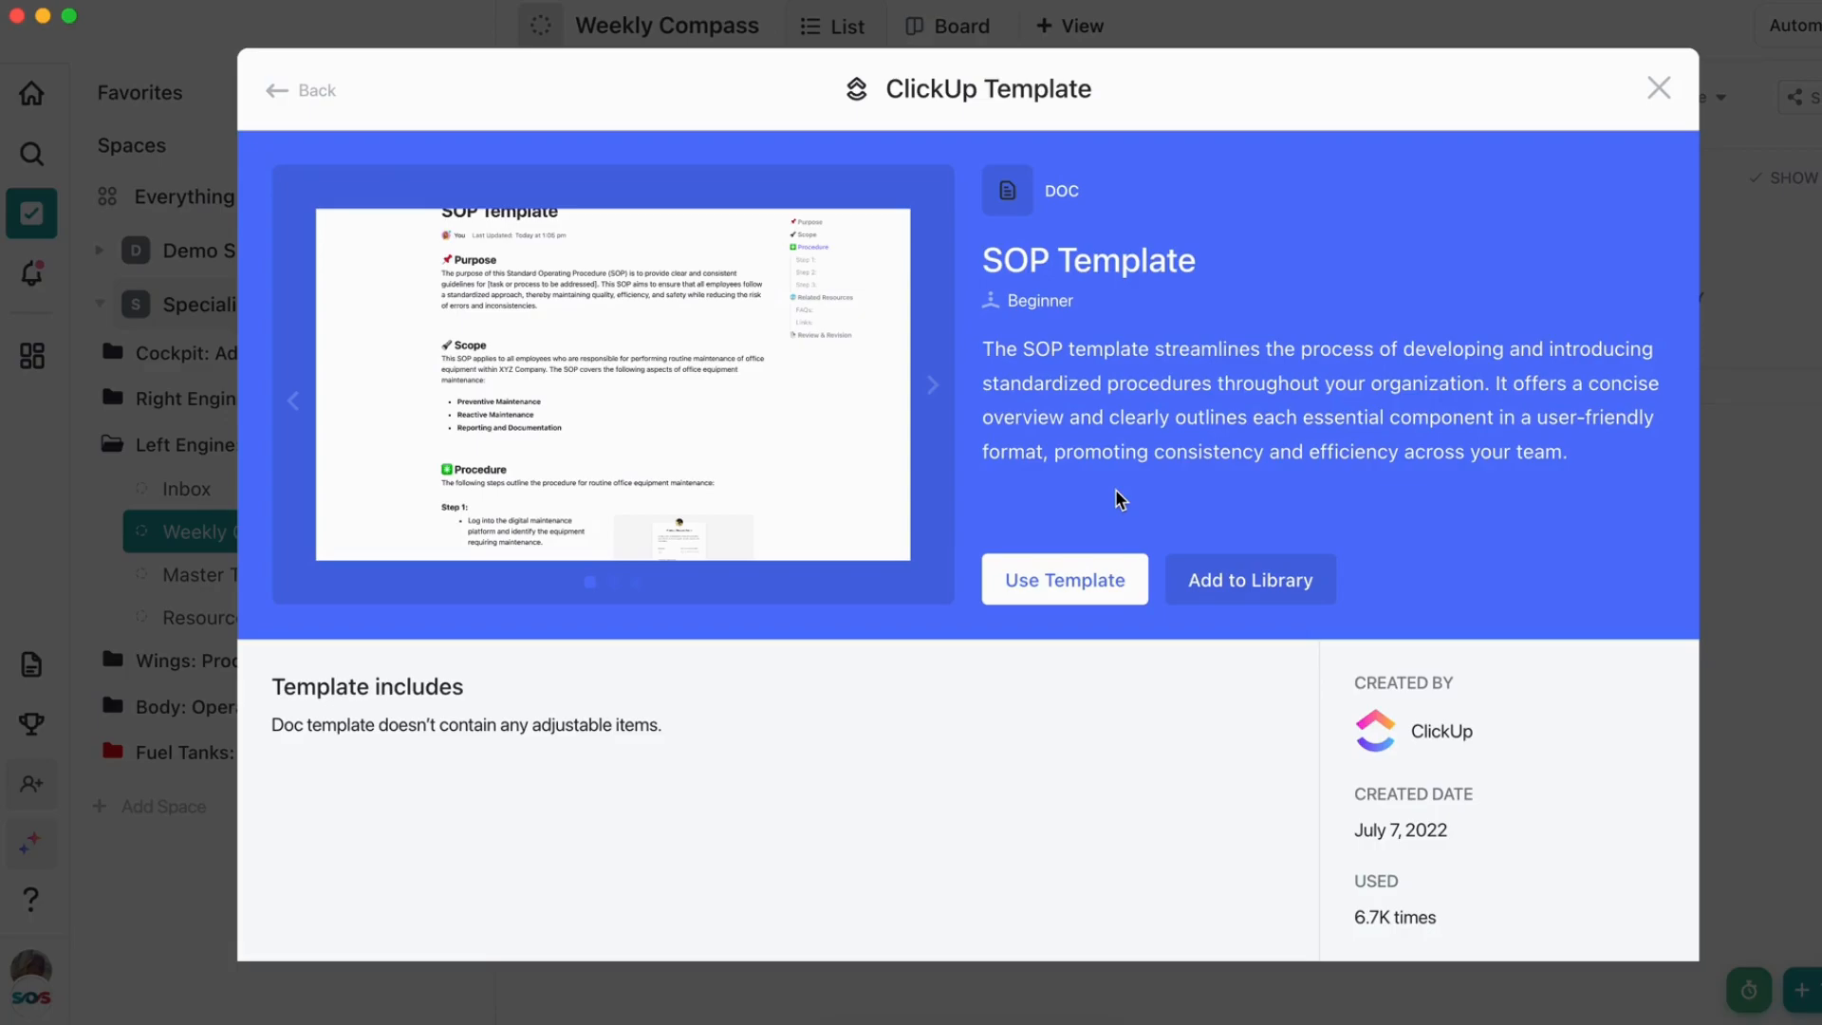
Use the SOP Template to create a doc named "Posting Social Media Content SOP" in the Specialized Office Support - Demo location
left_click(1097, 578)
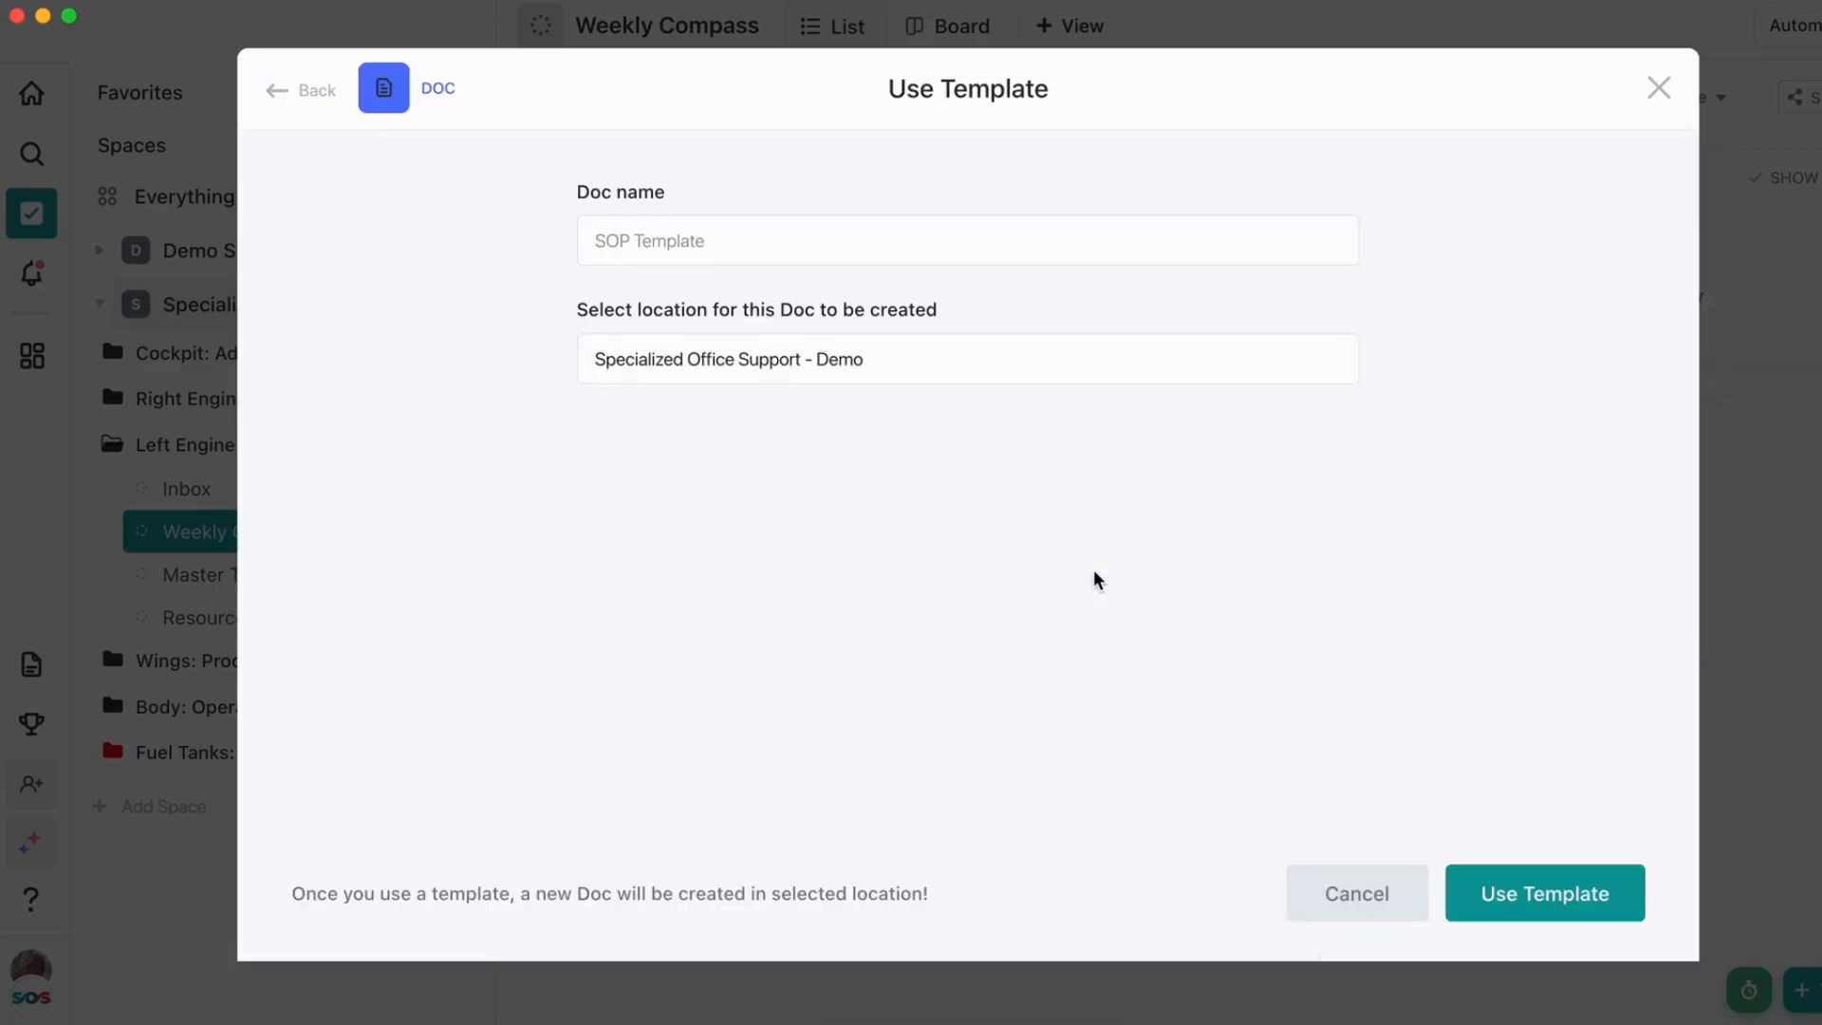
left_click(968, 245)
type("Posting Social MEdia")
key("BackSpace")
key("BackSpace")
key("BackSpace")
key("BackSpace")
type("e")
key("BackSpace")
key("BackSpace")
type("edia Content S")
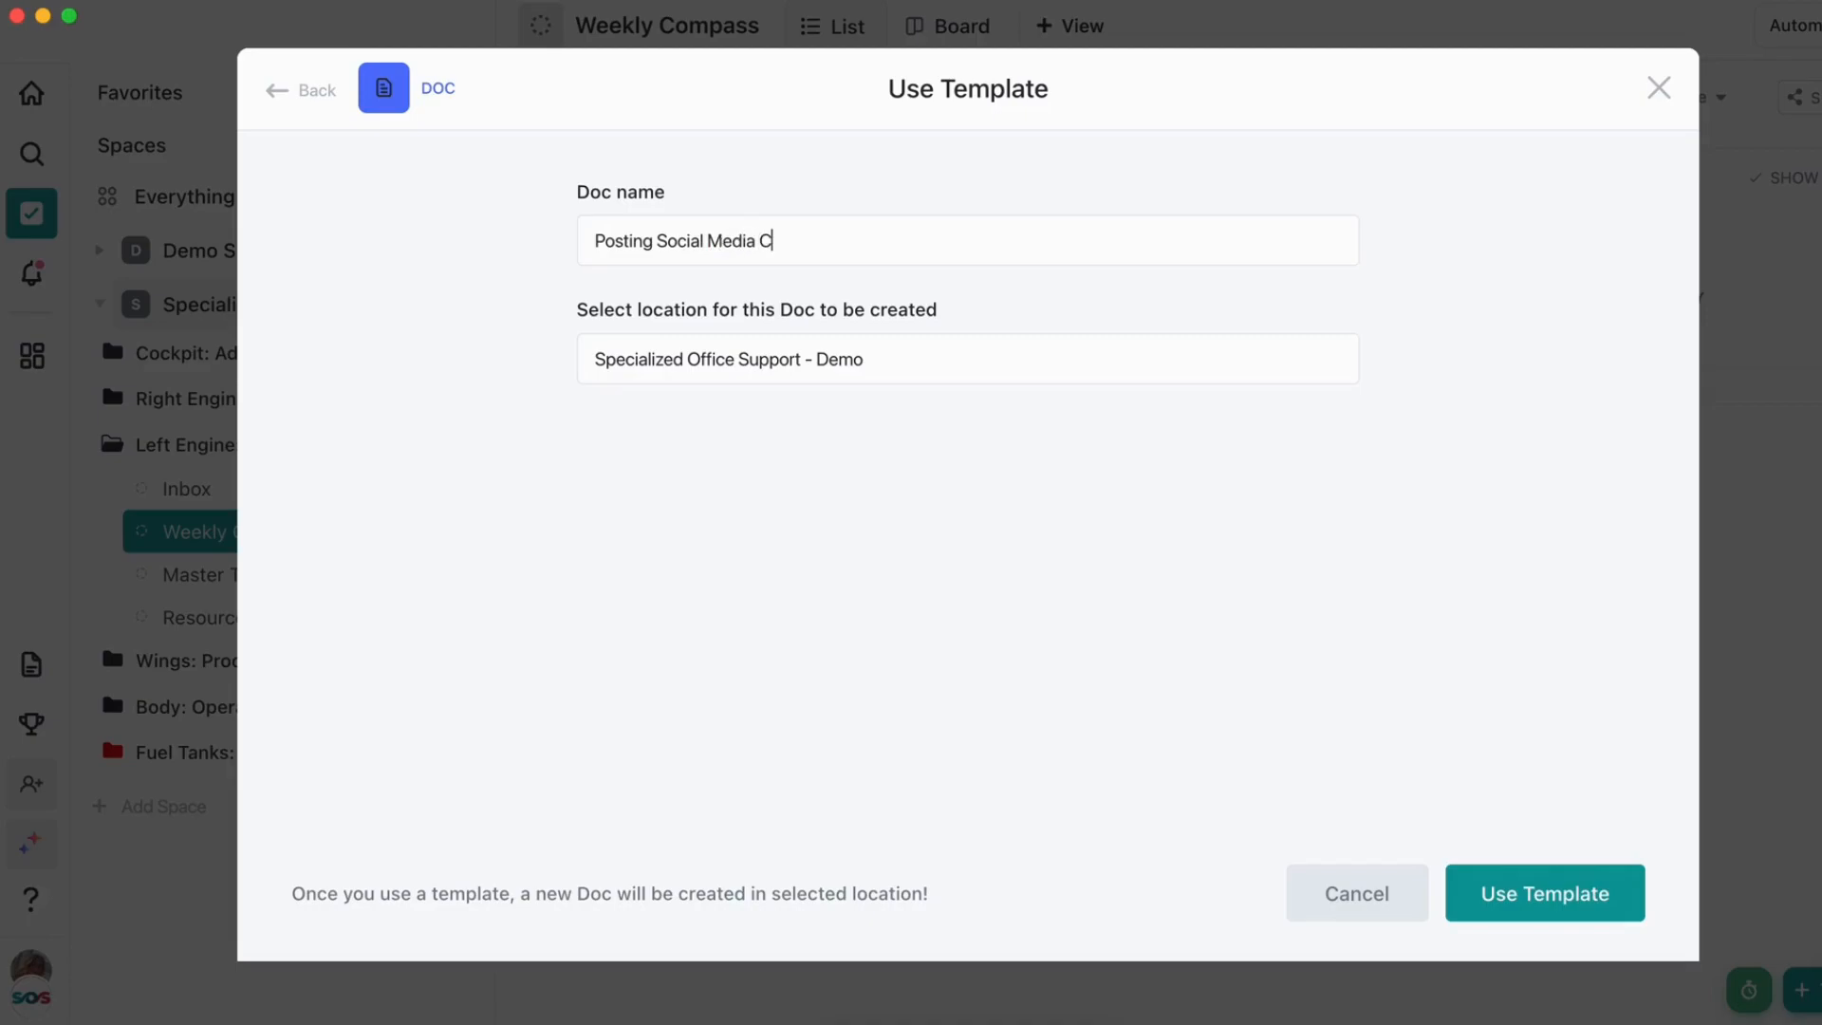
type("OP")
left_click(1540, 897)
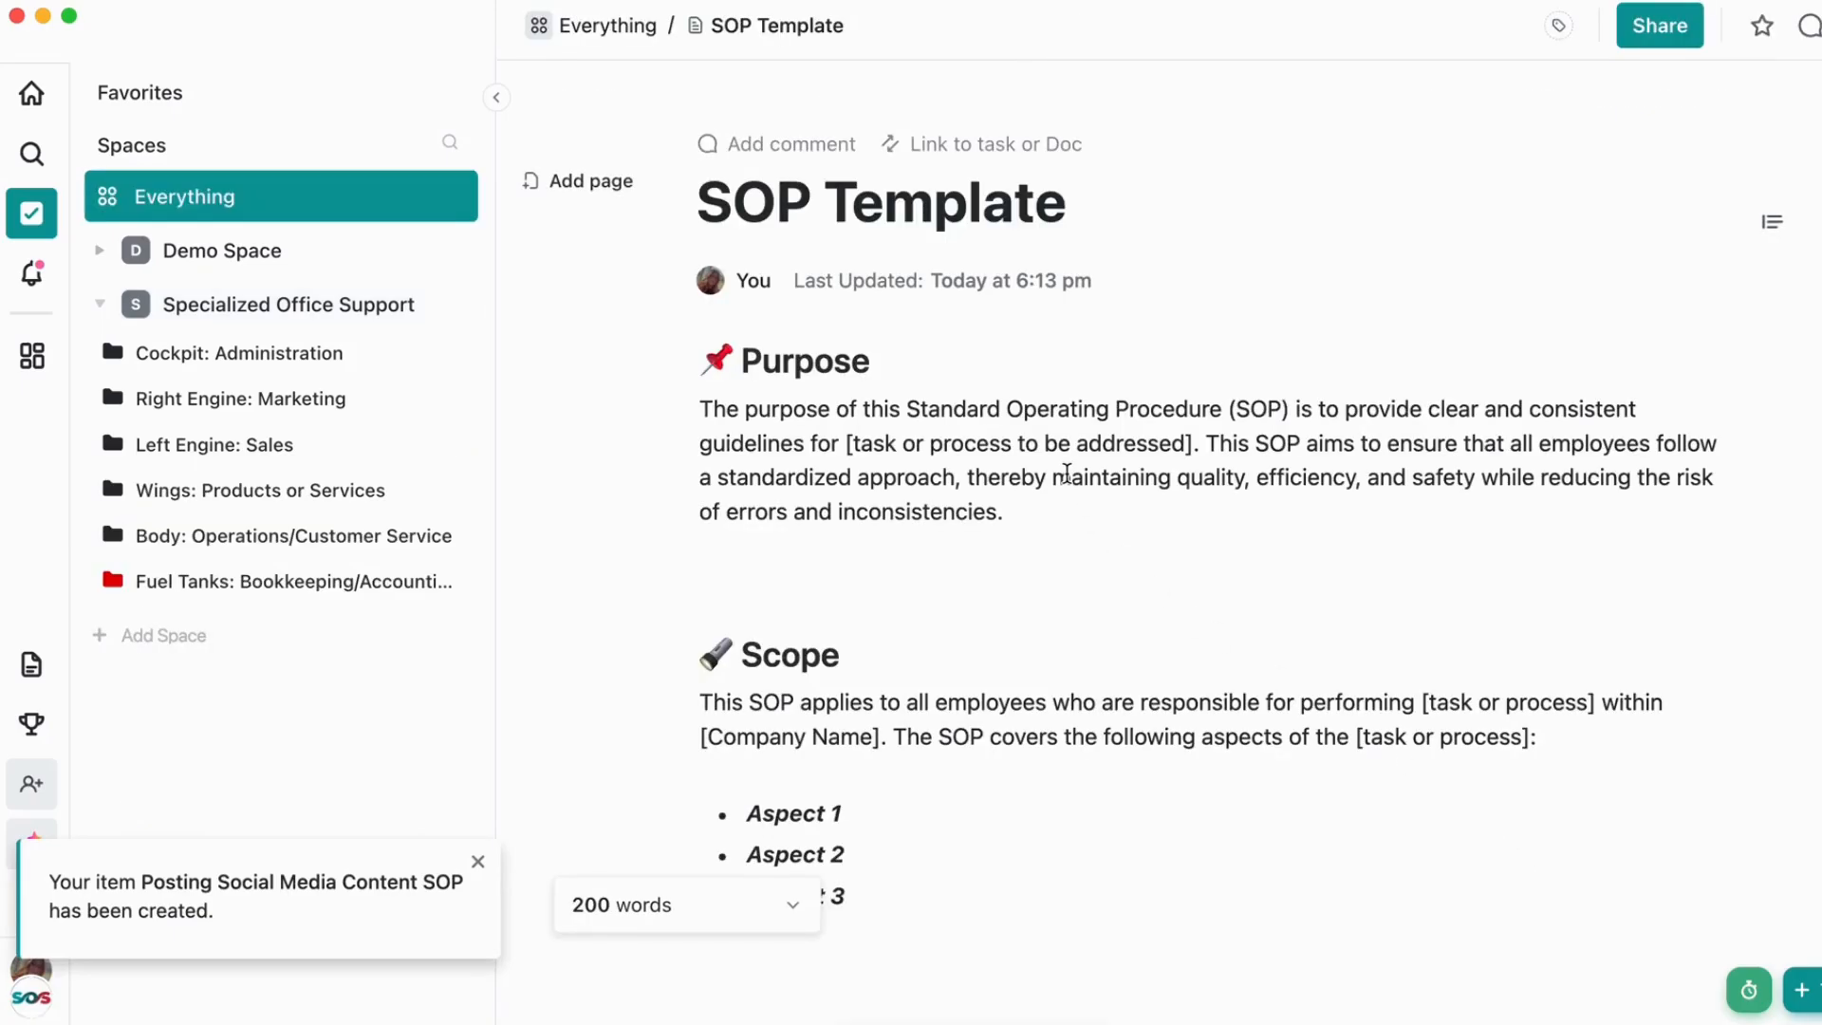
Review the new SOP doc's sections, from Purpose, Scope and Procedure through Related Resources to Review & Revision
scroll(1067, 473, "down", 5)
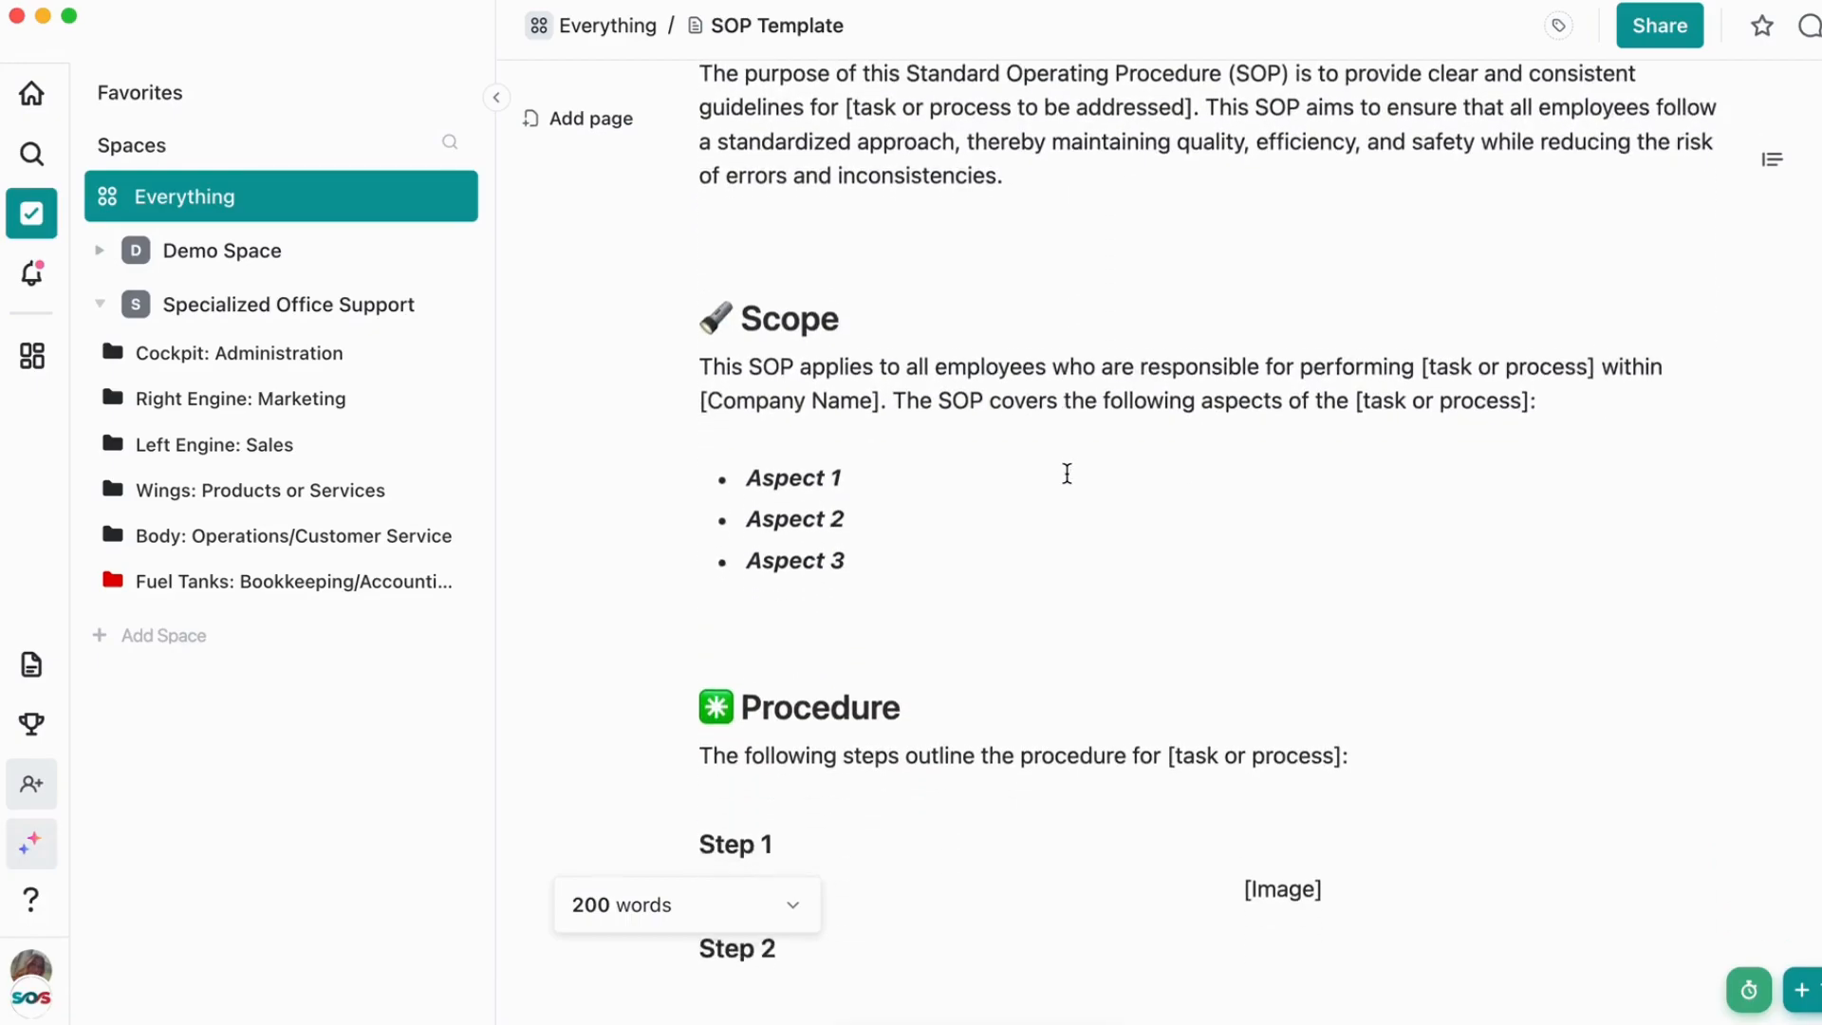
scroll(1067, 473, "down", 12)
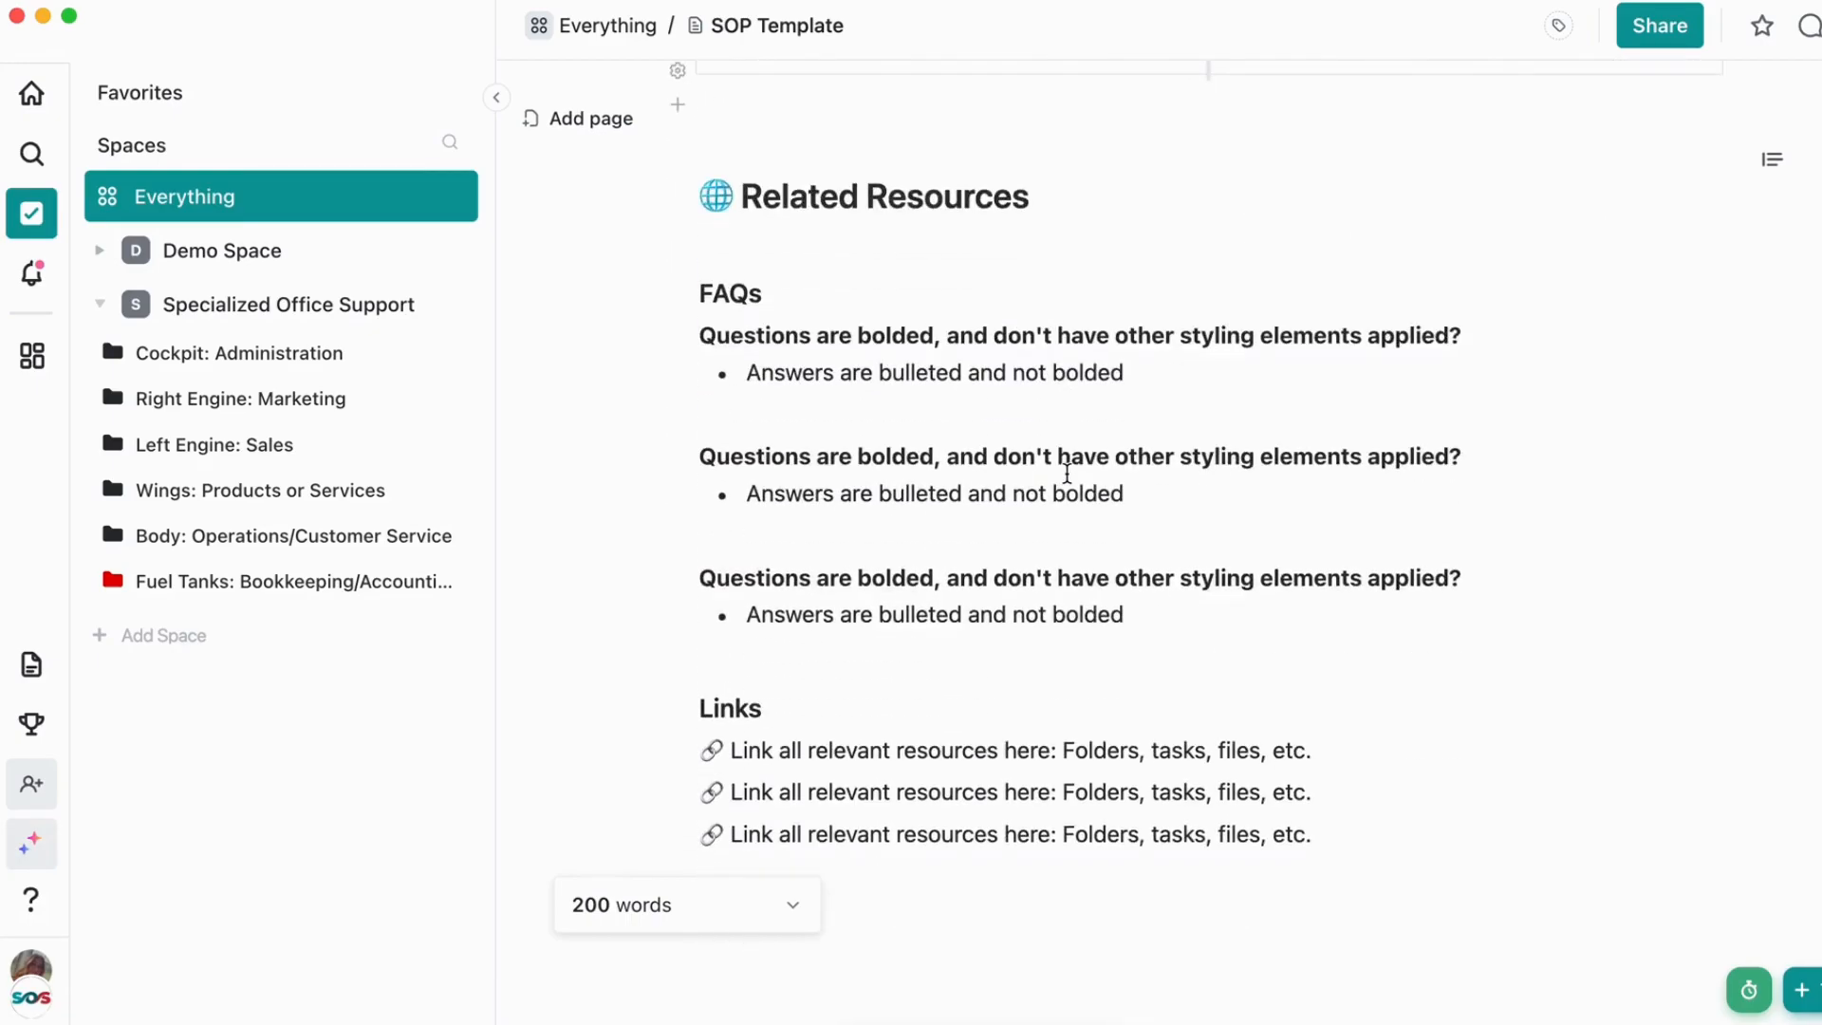
scroll(1067, 474, "up", 15)
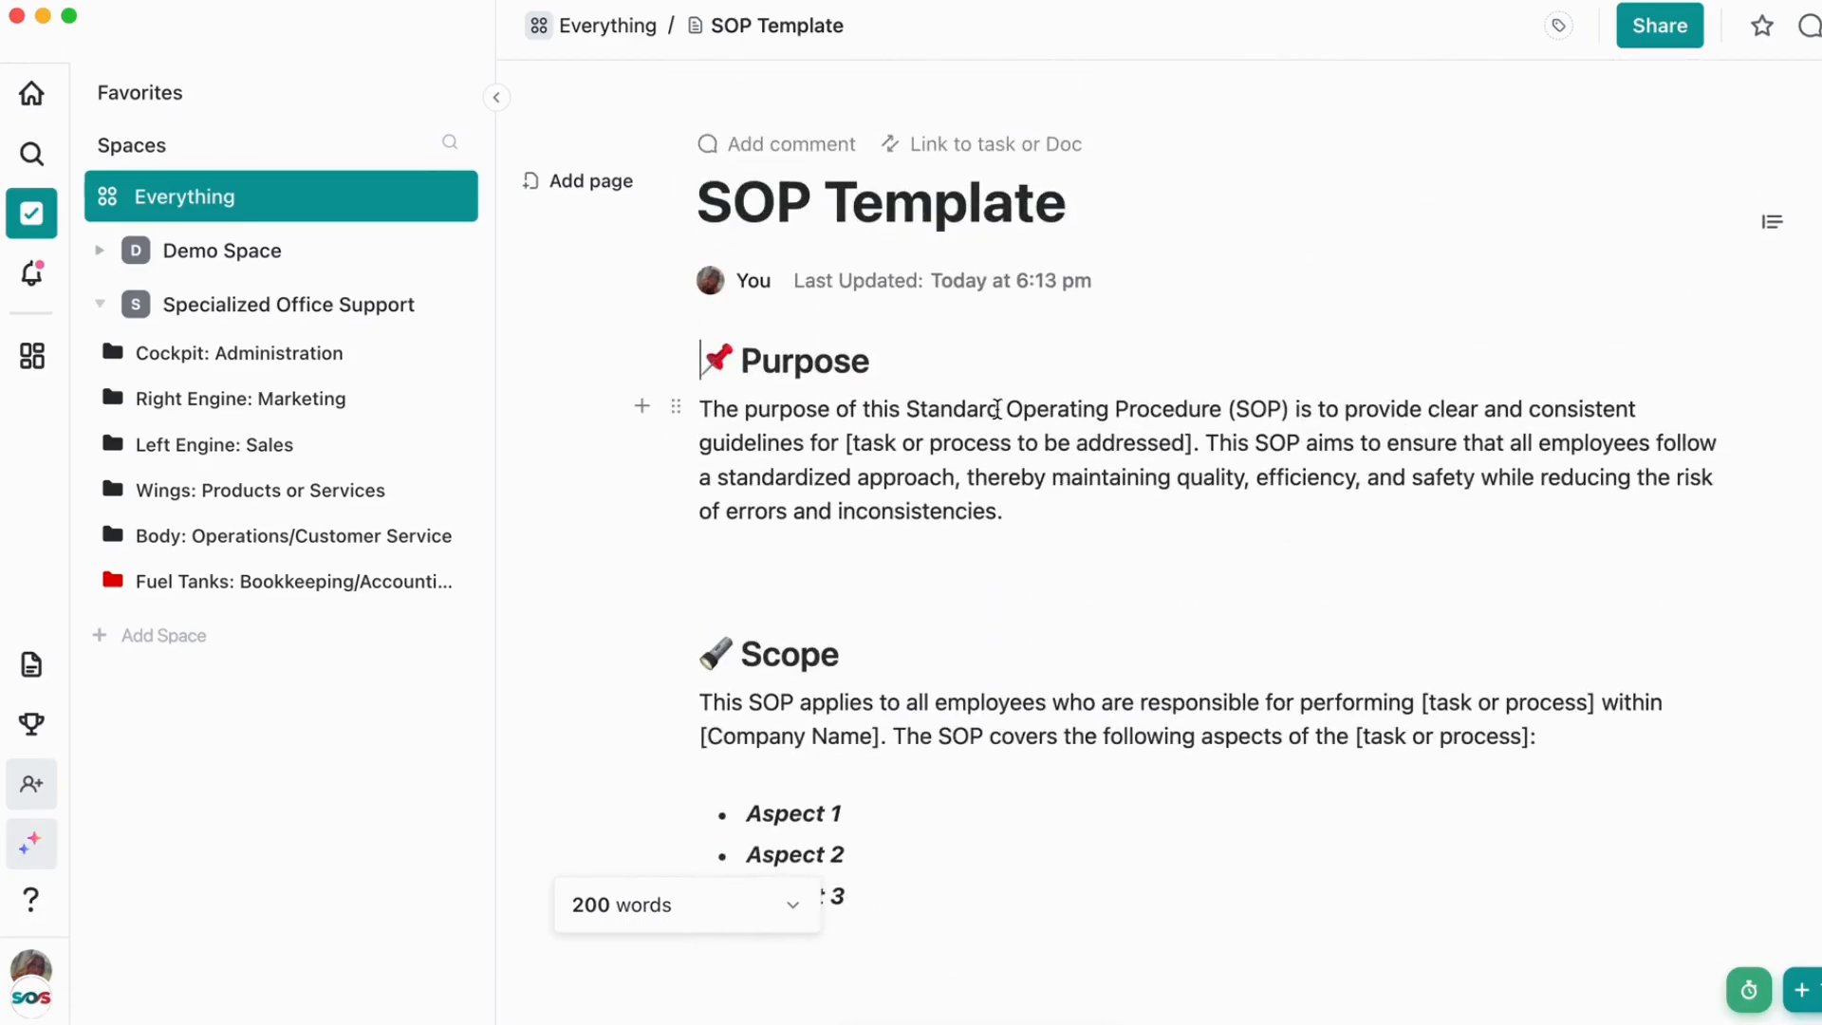
scroll(995, 409, "down", 10)
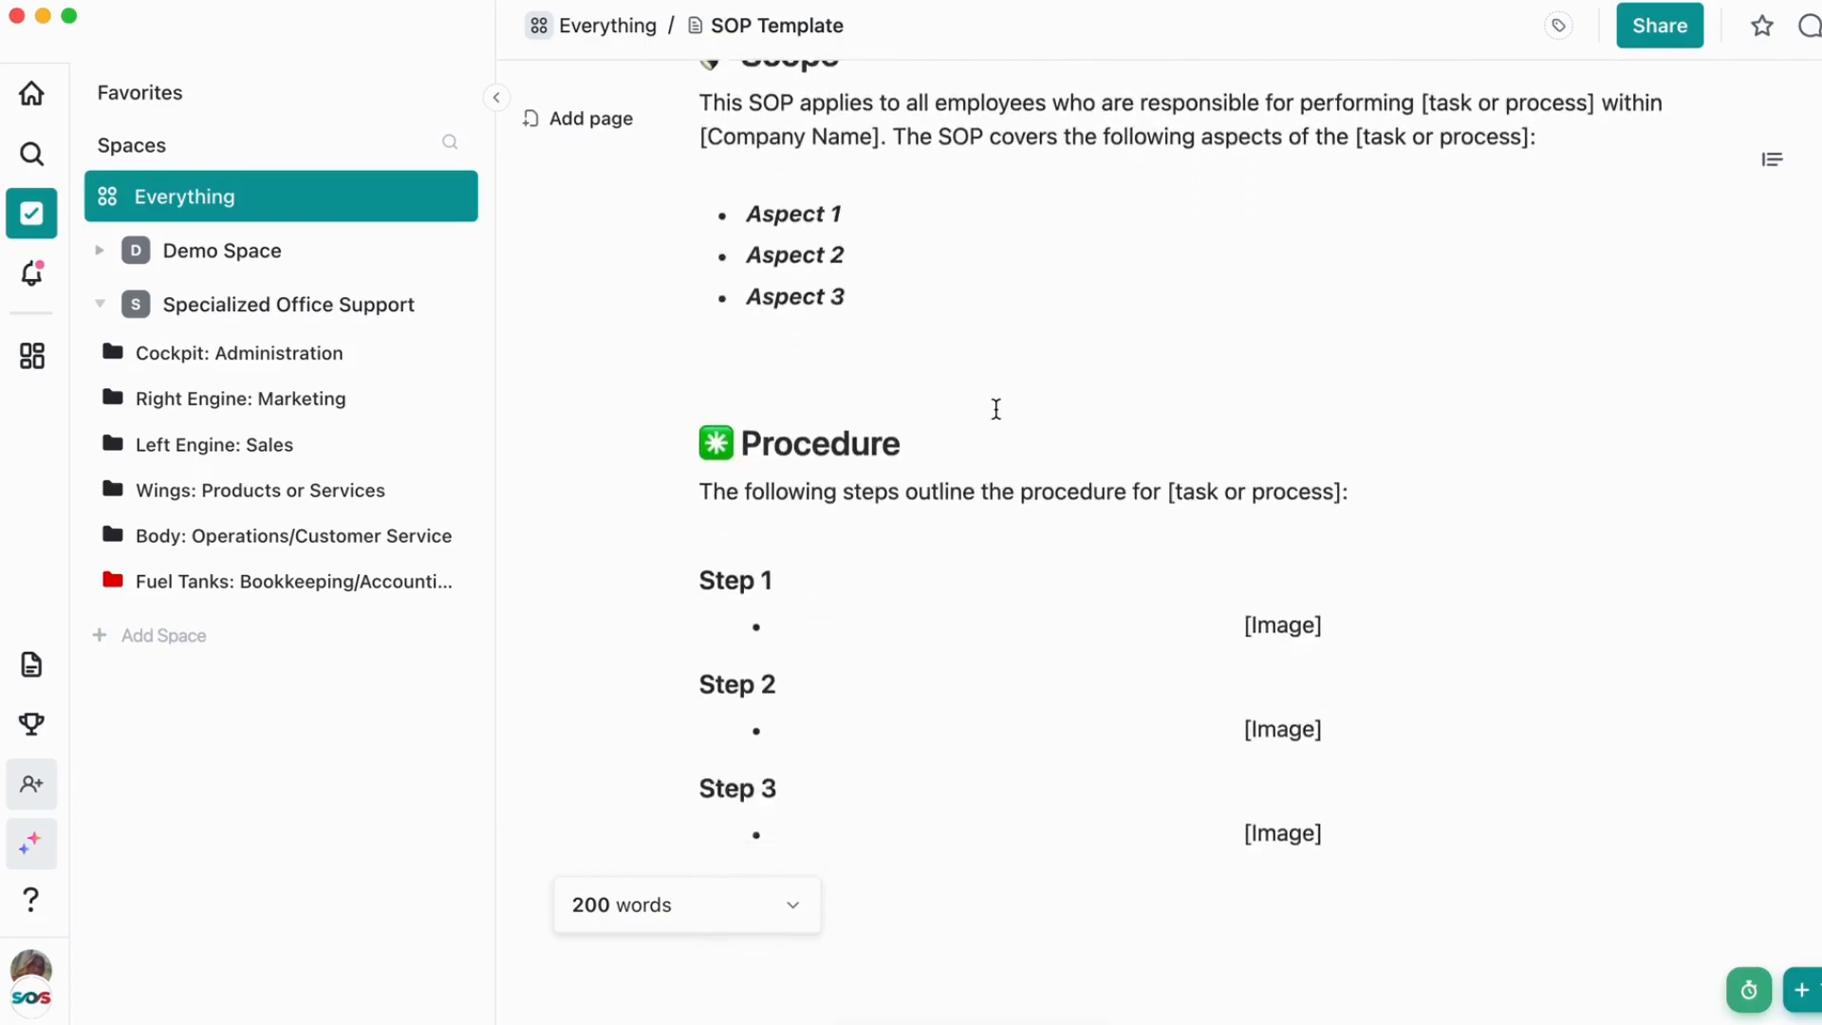
scroll(995, 409, "down", 6)
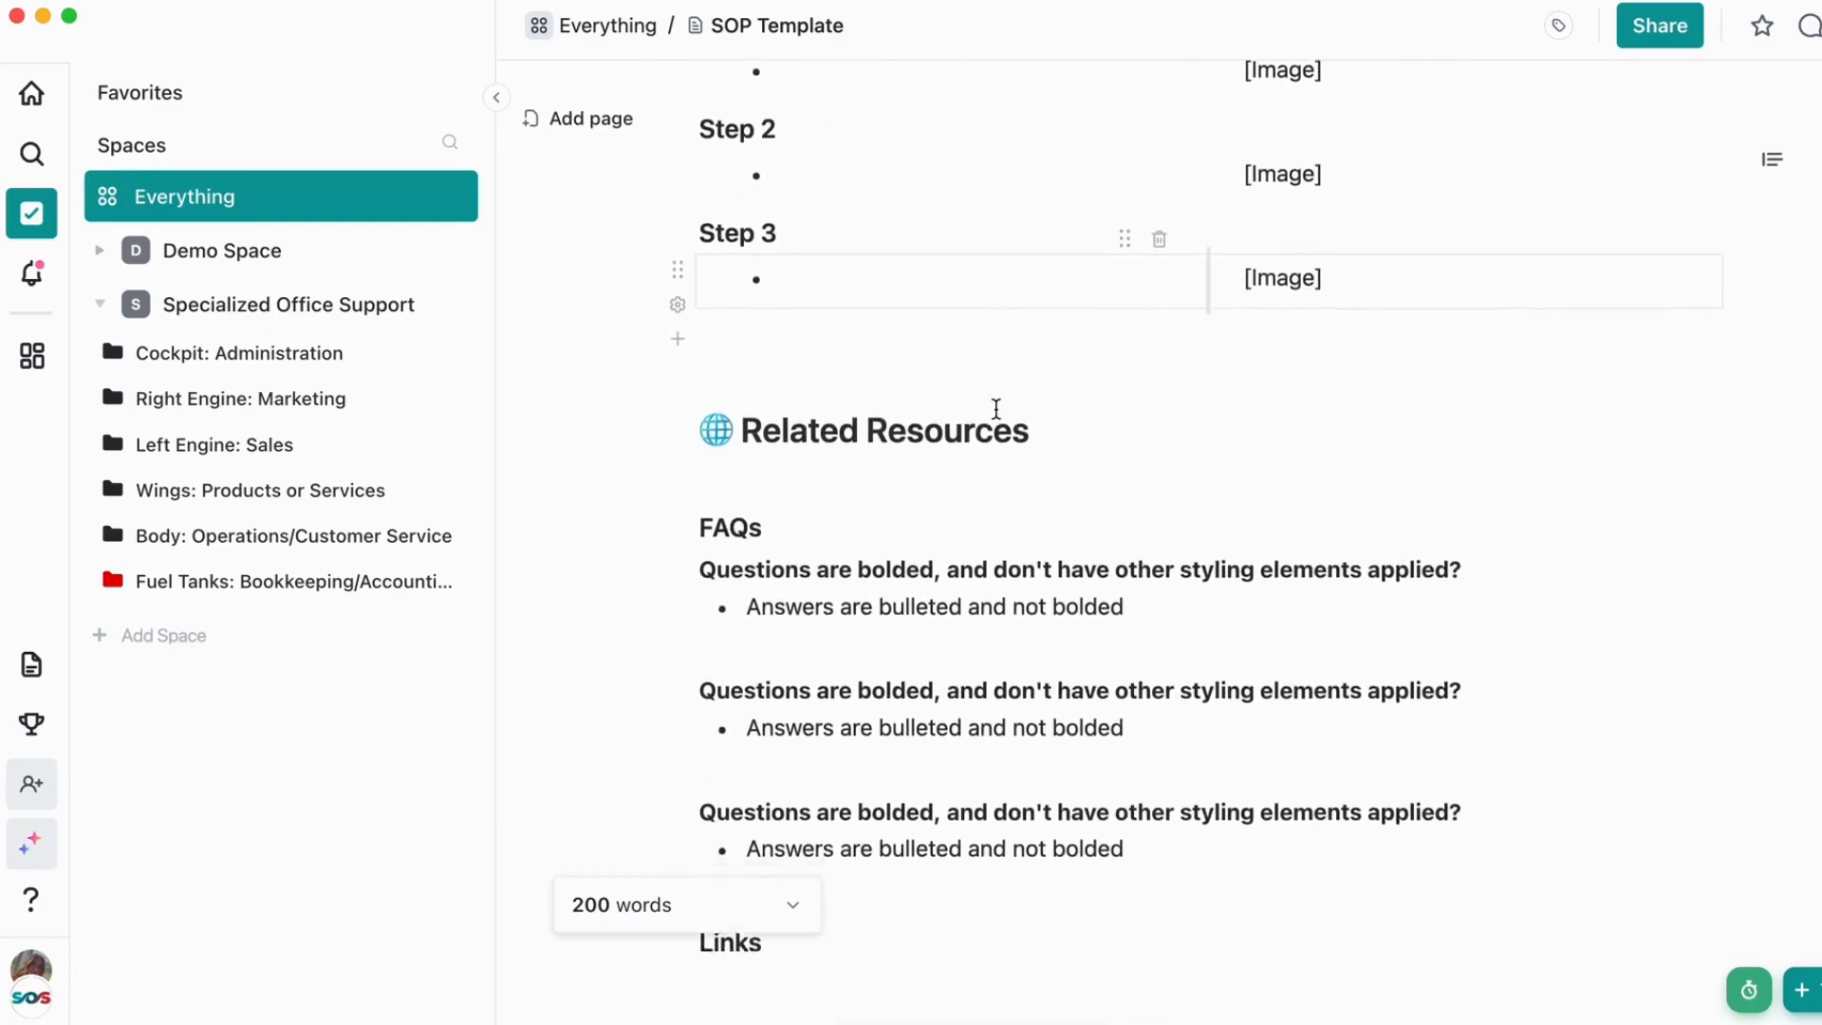
scroll(996, 409, "down", 4)
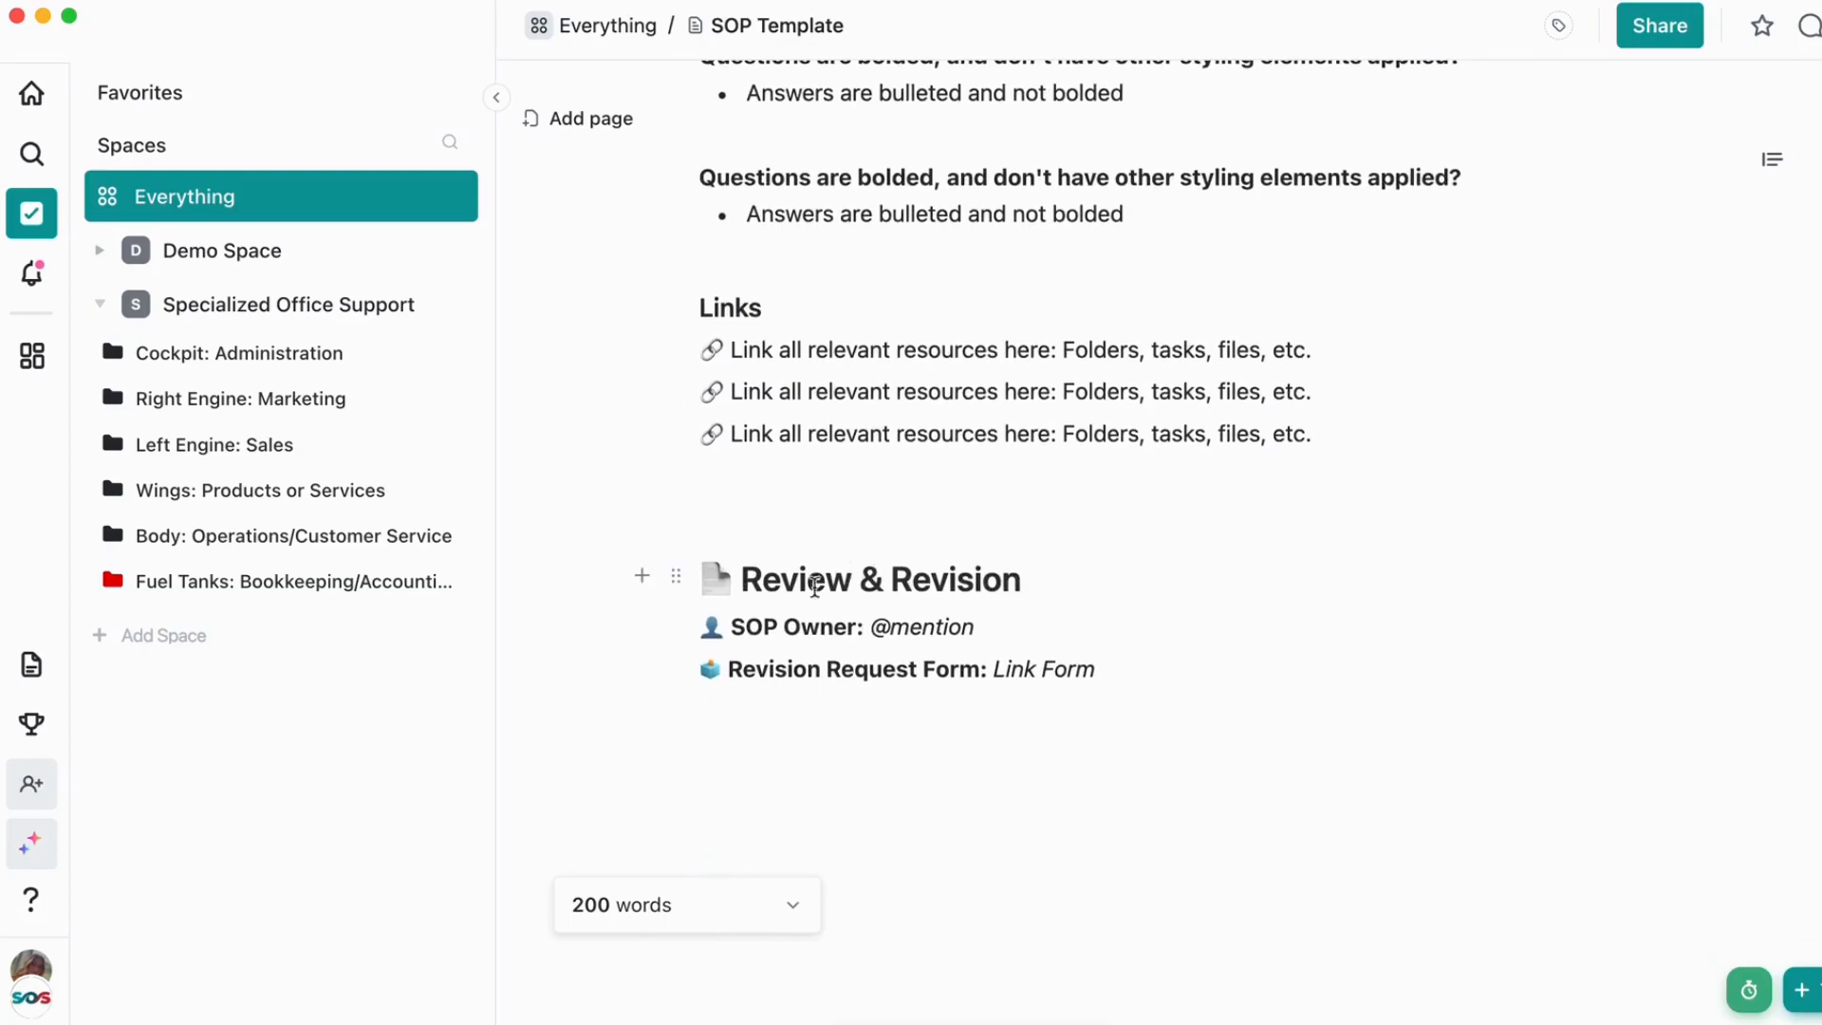
scroll(840, 622, "up", 1)
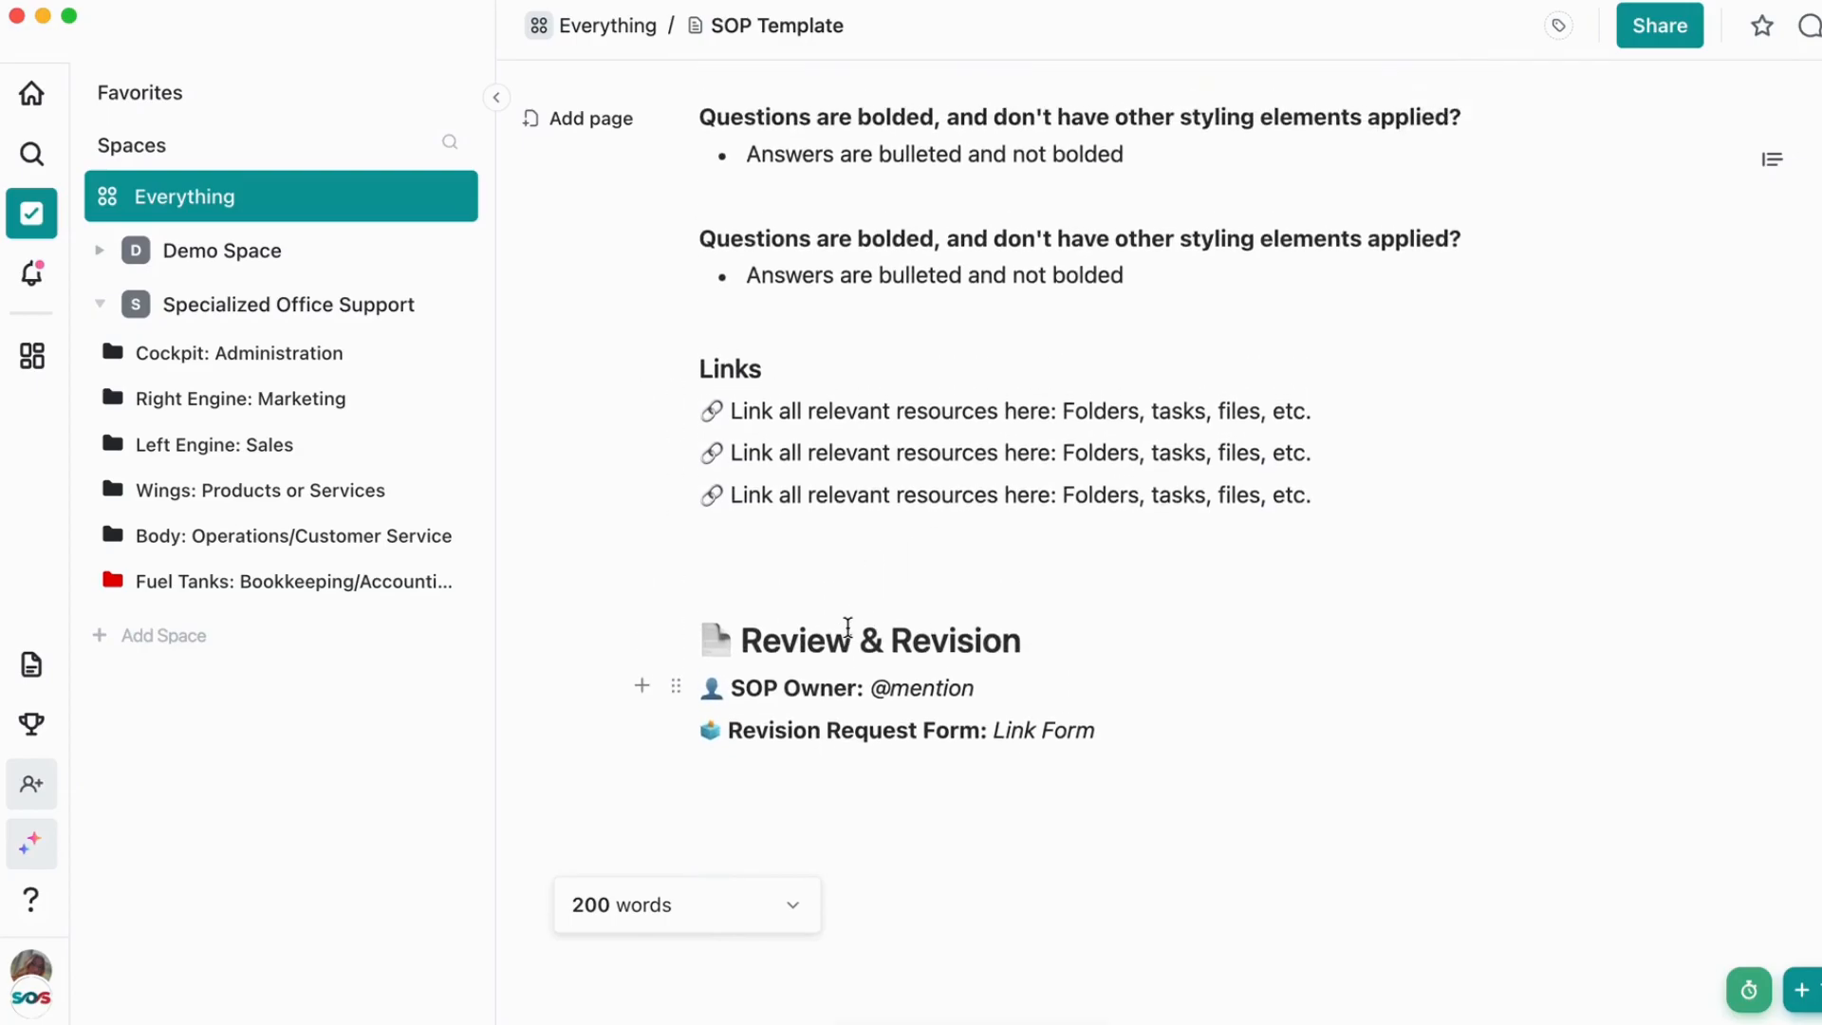
scroll(847, 627, "up", 15)
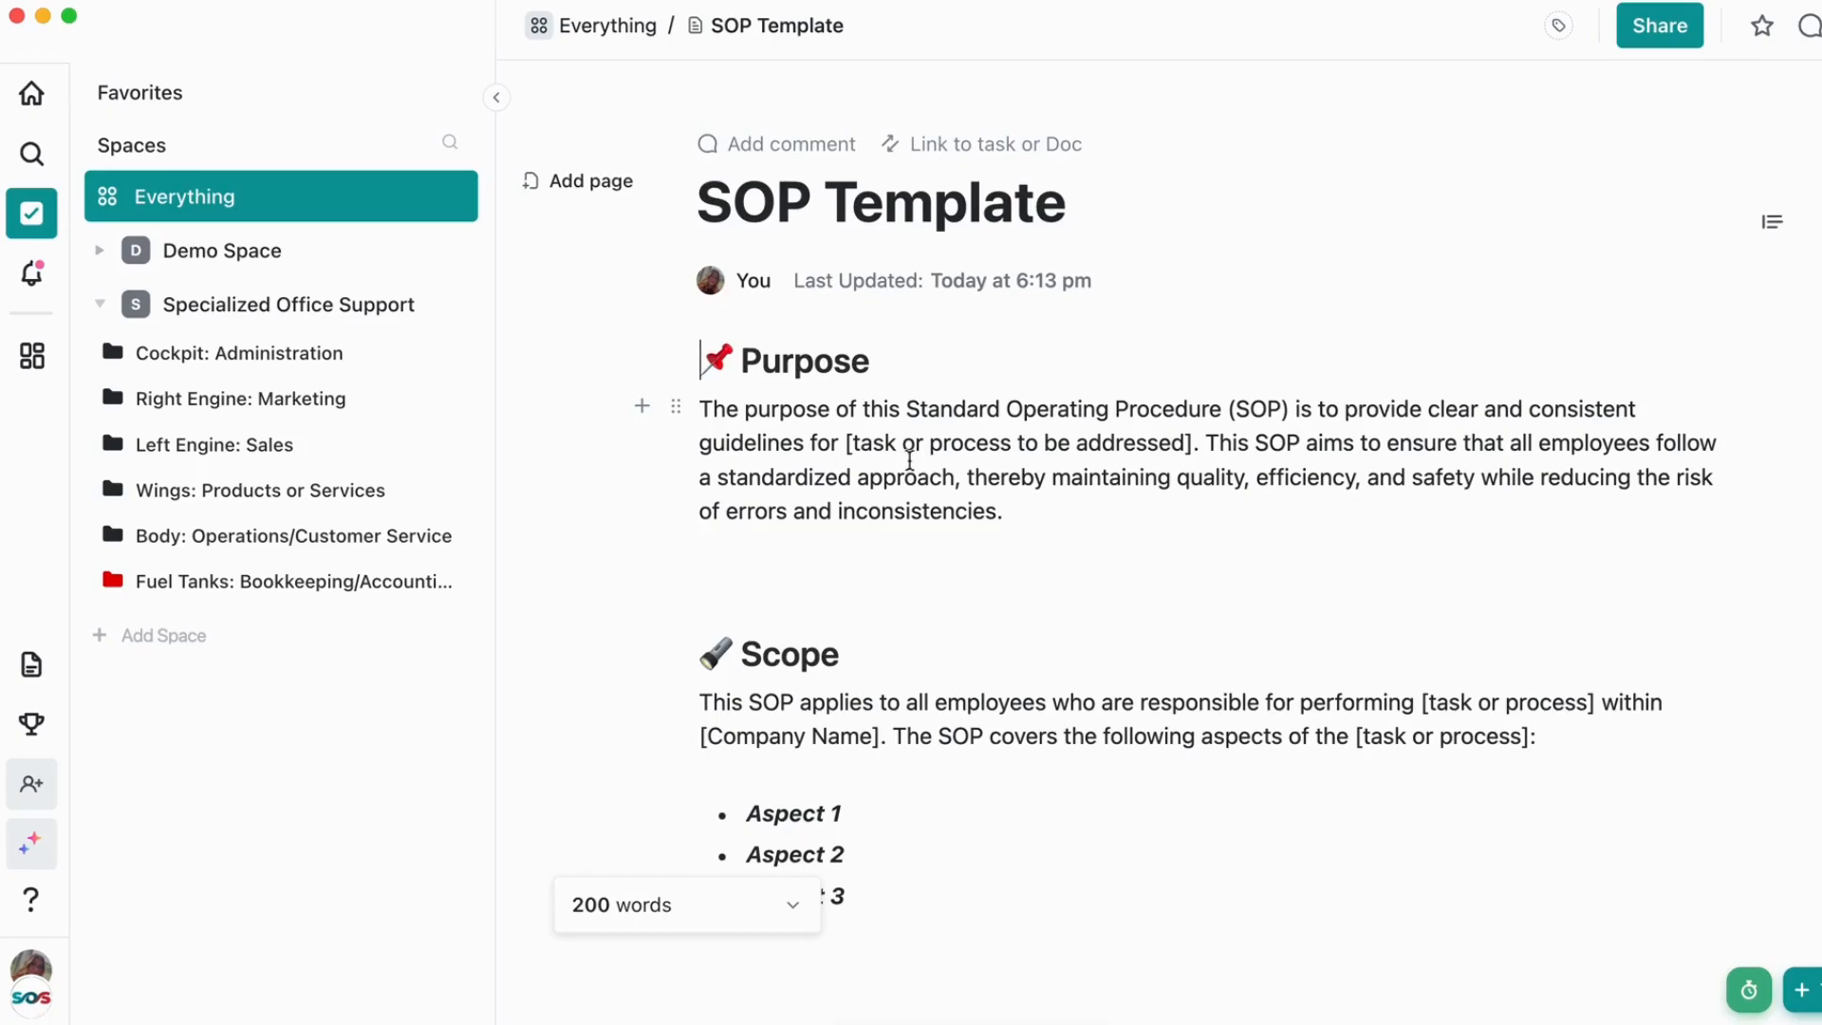
Try deleting the placeholder paragraph under the Purpose heading, and undo the deletion
left_click_drag(699, 408, 1065, 523)
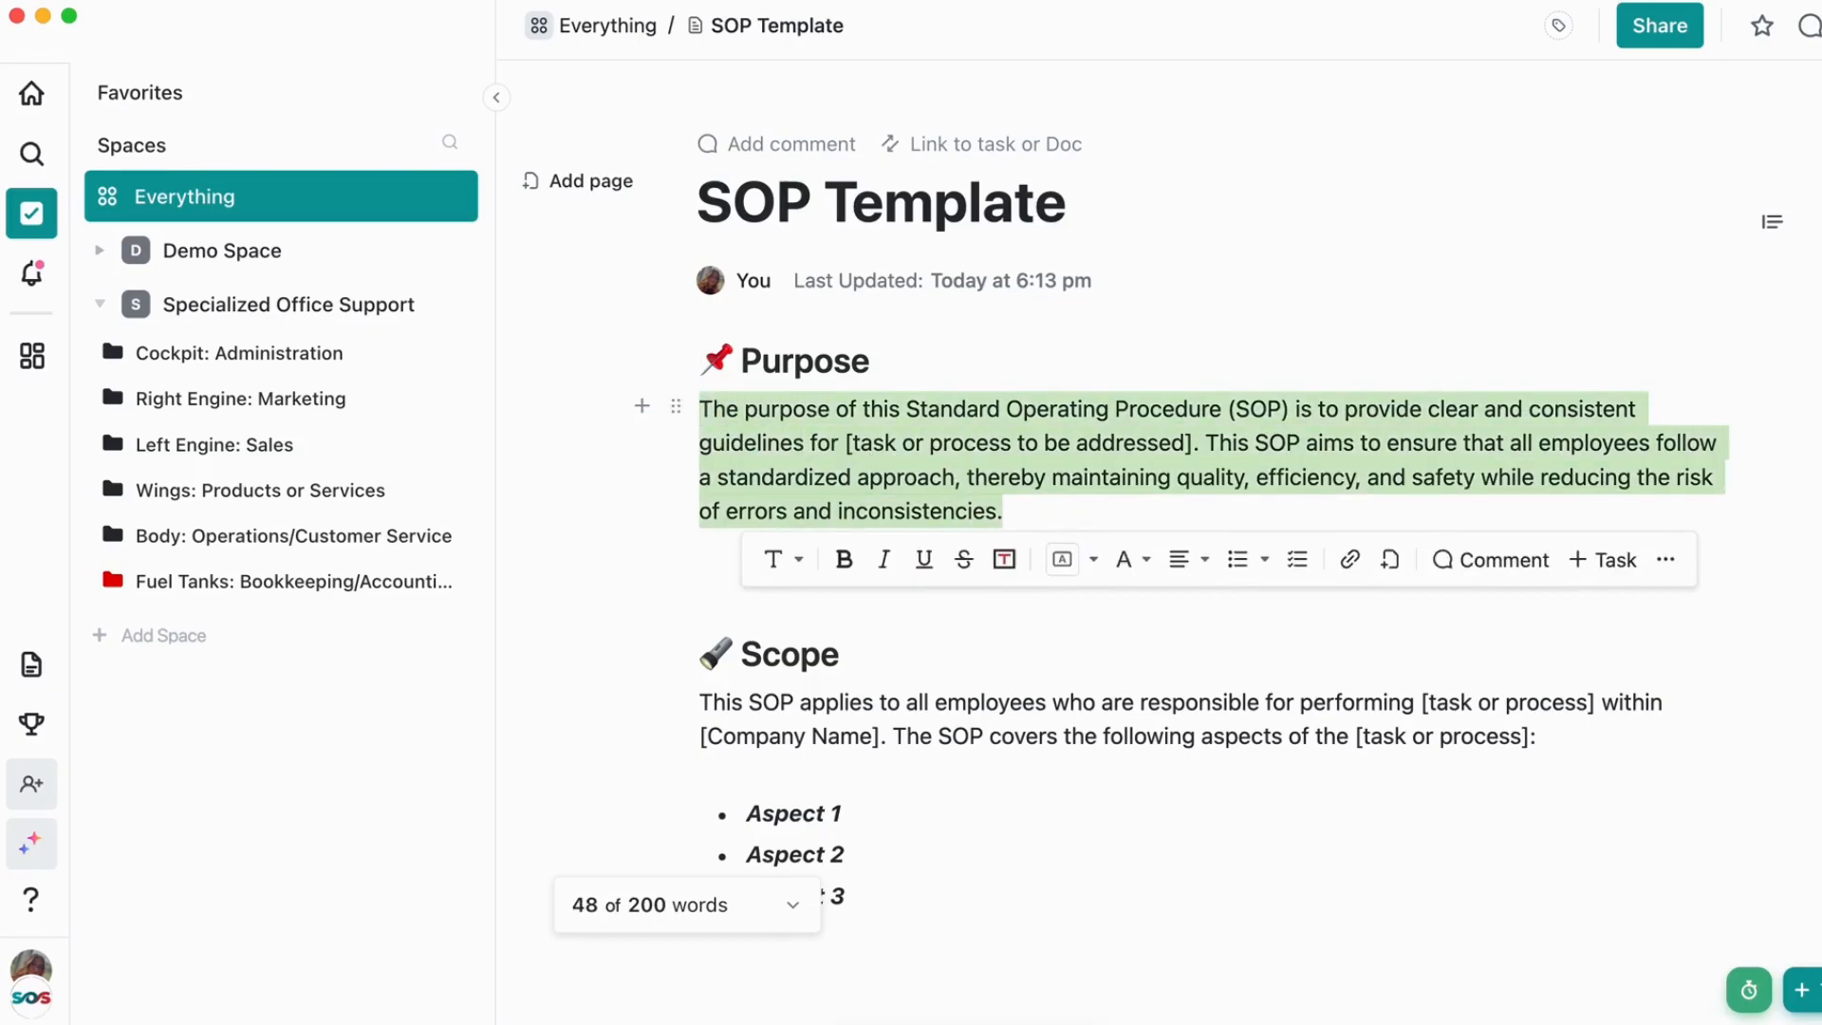
key("BackSpace")
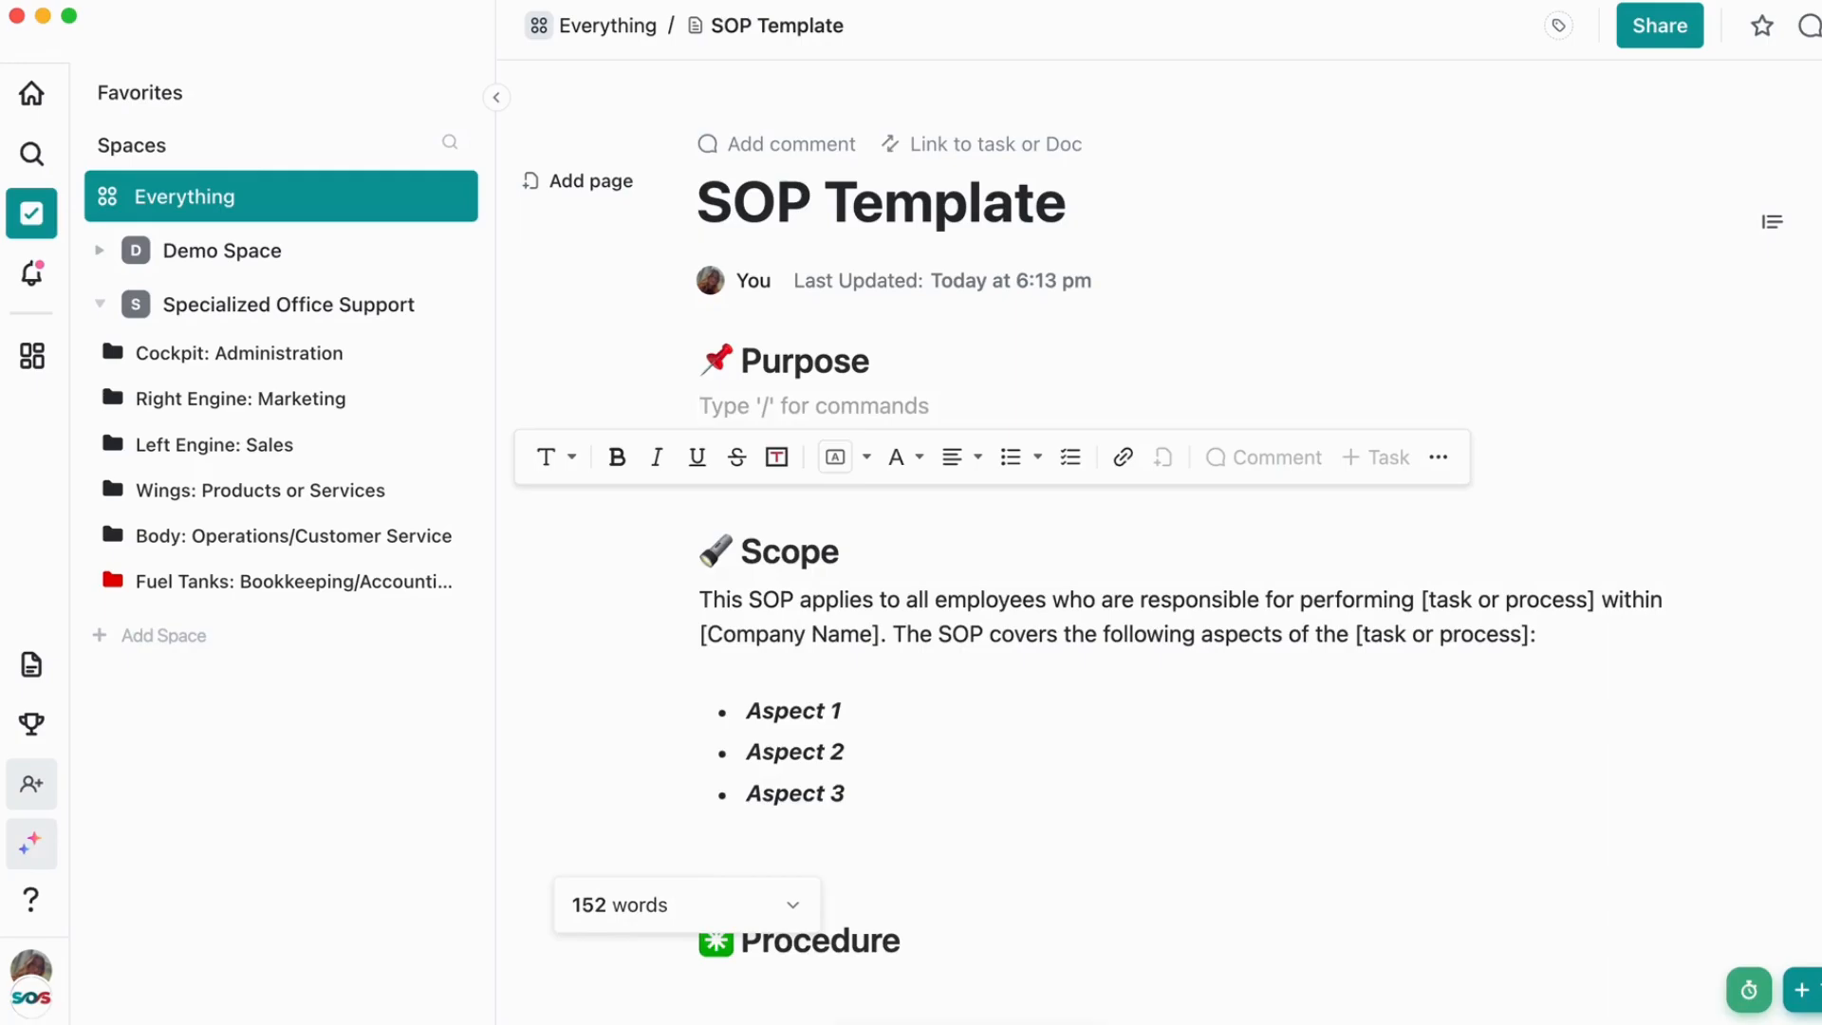
key("super+z")
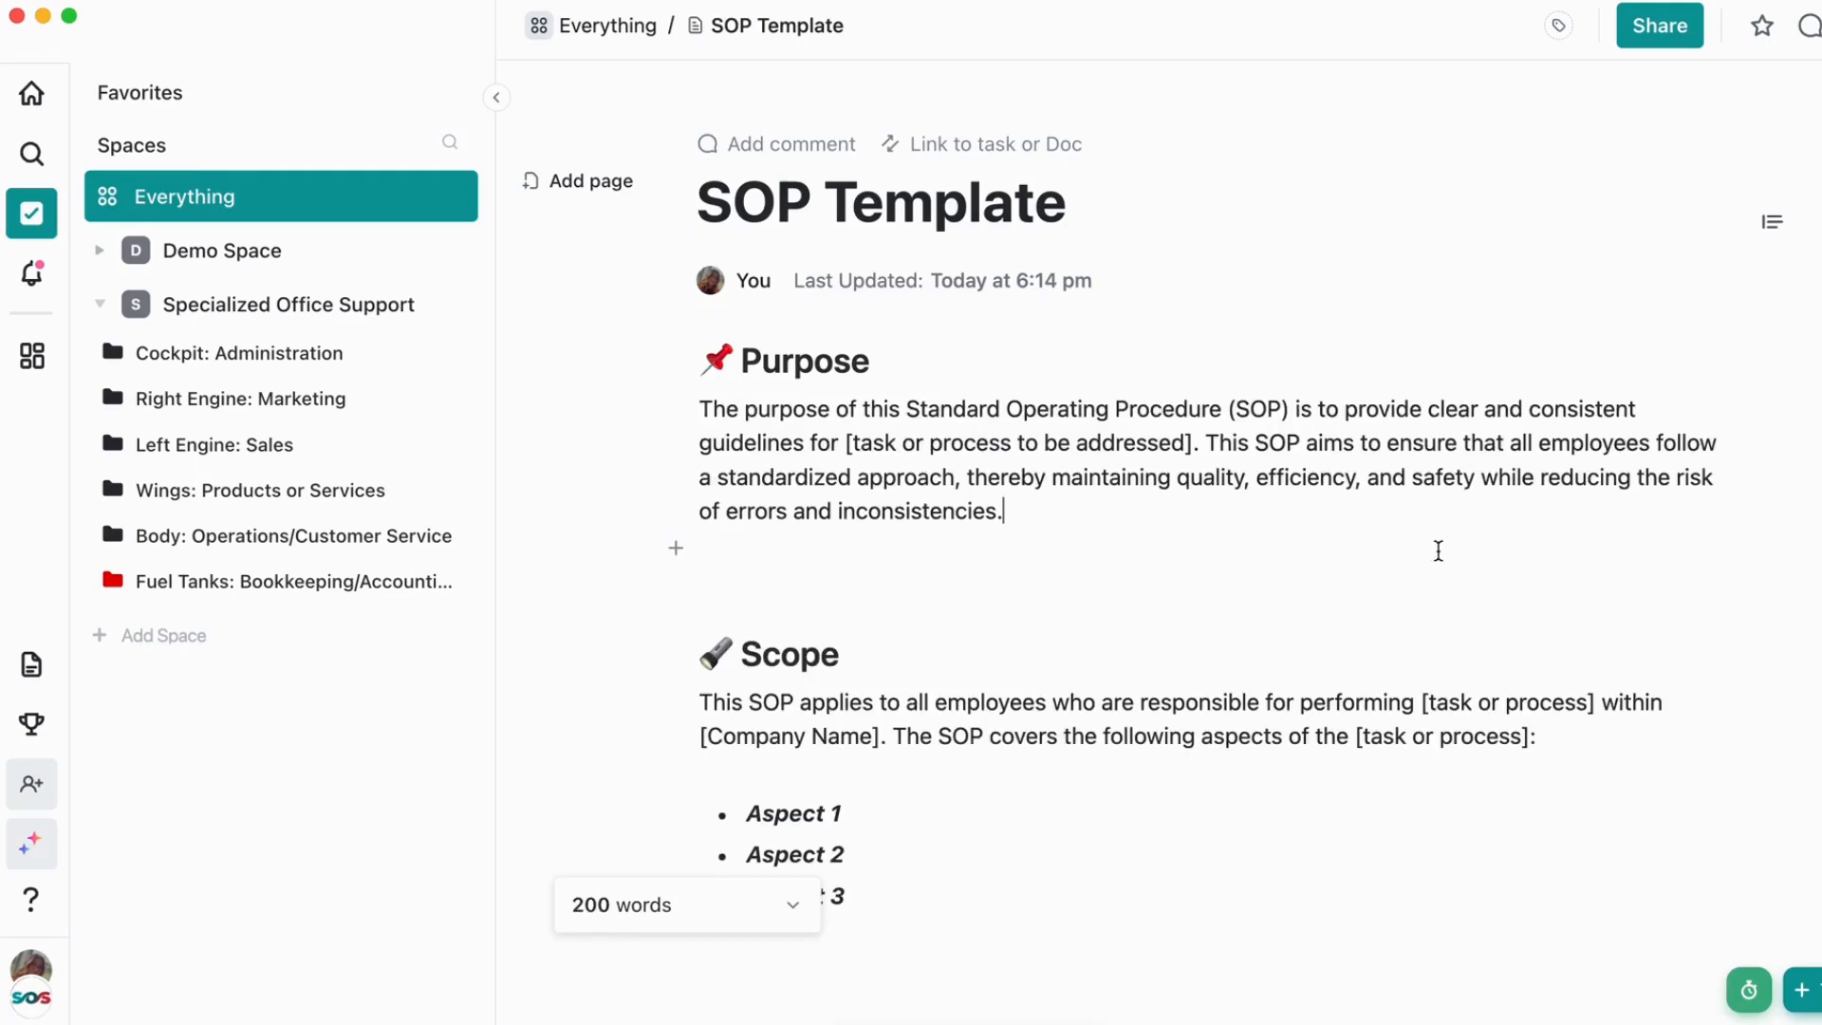